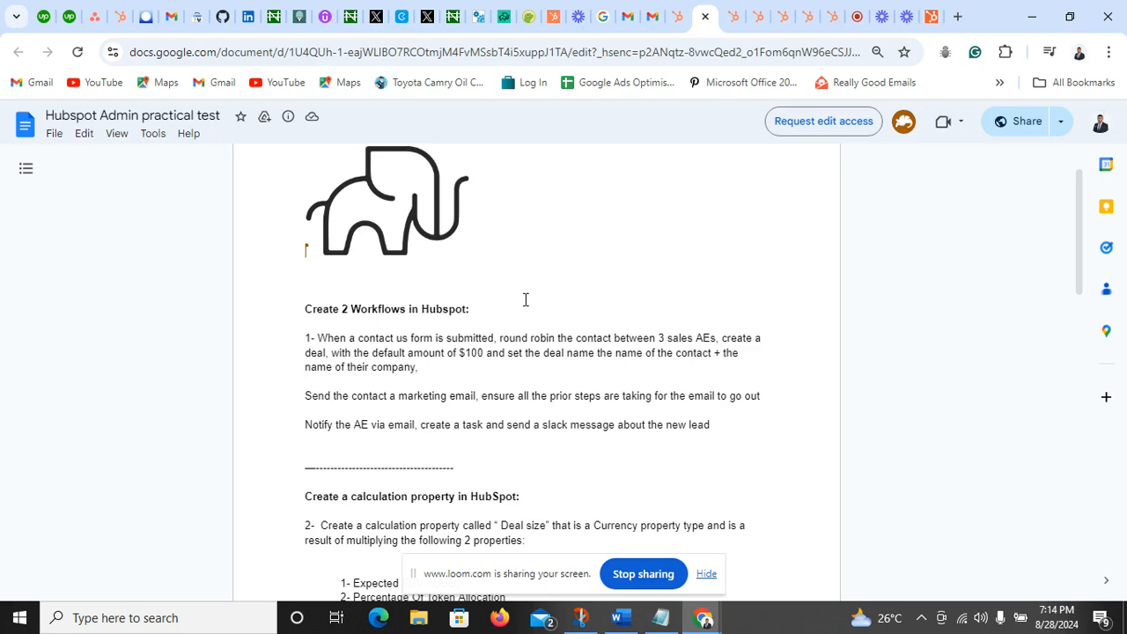
click(676, 12)
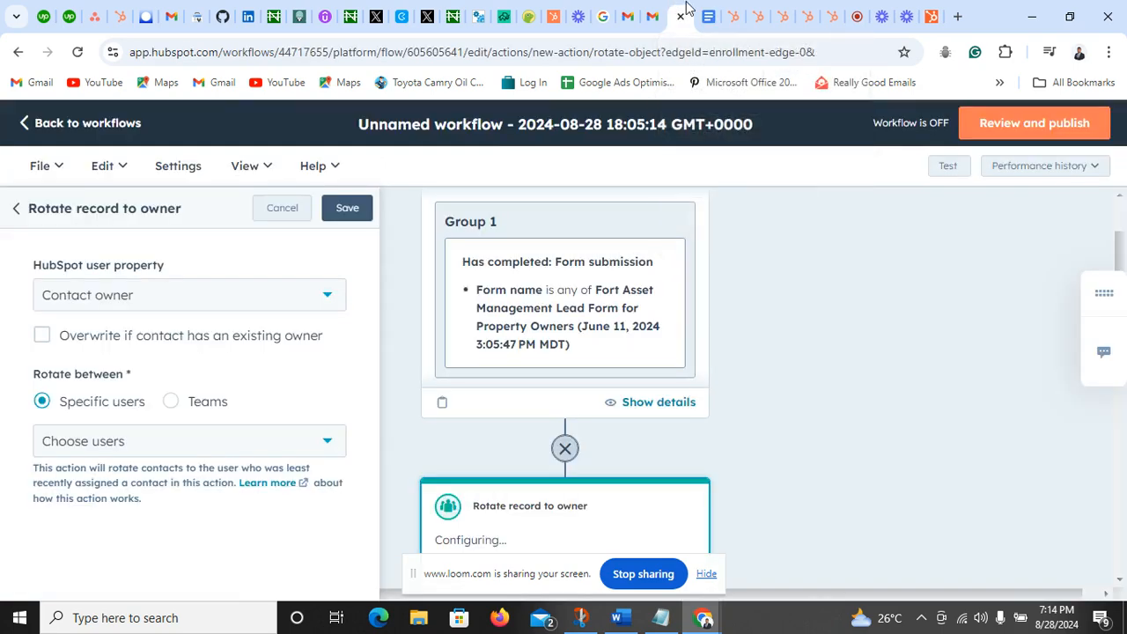
click(727, 8)
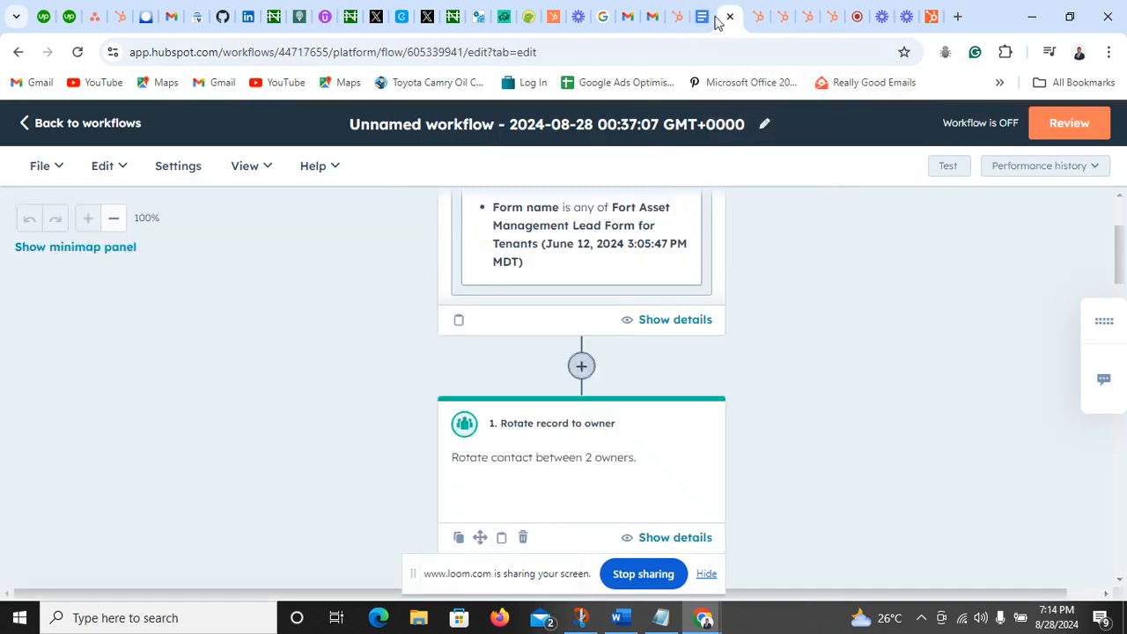
scroll(624, 264, up, 1)
scroll(625, 264, up, 2)
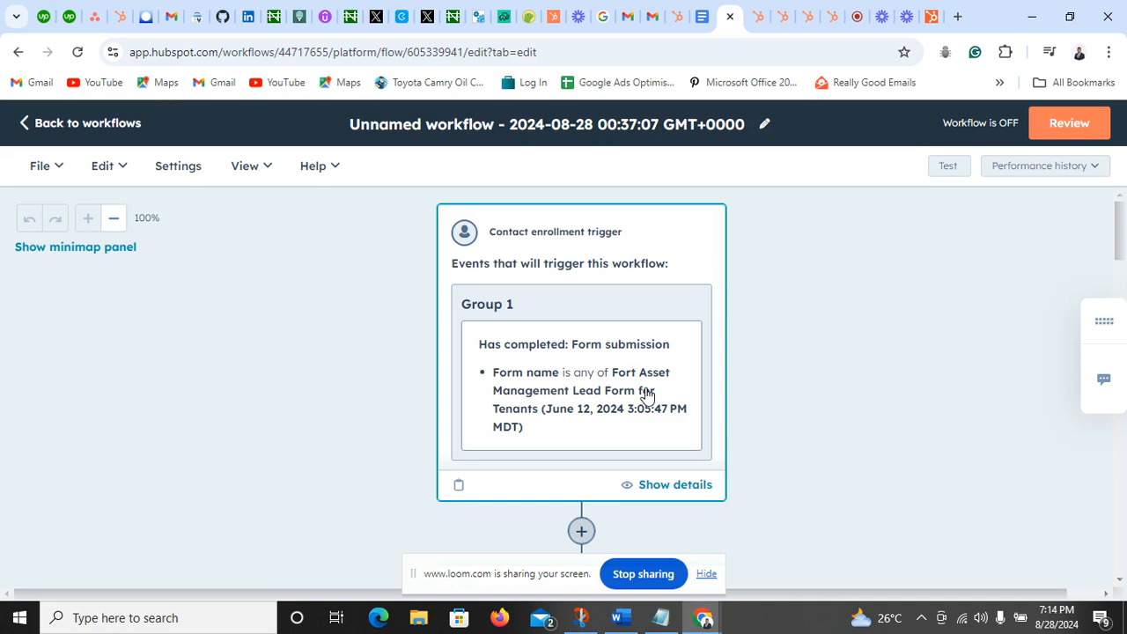
click(571, 382)
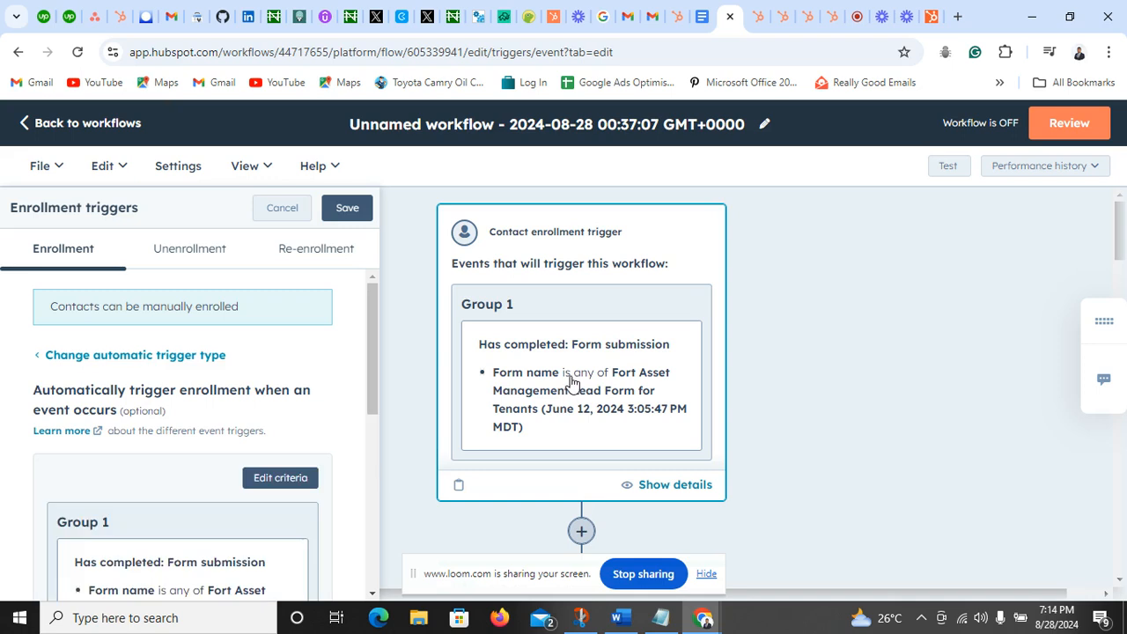
scroll(291, 400, down, 2)
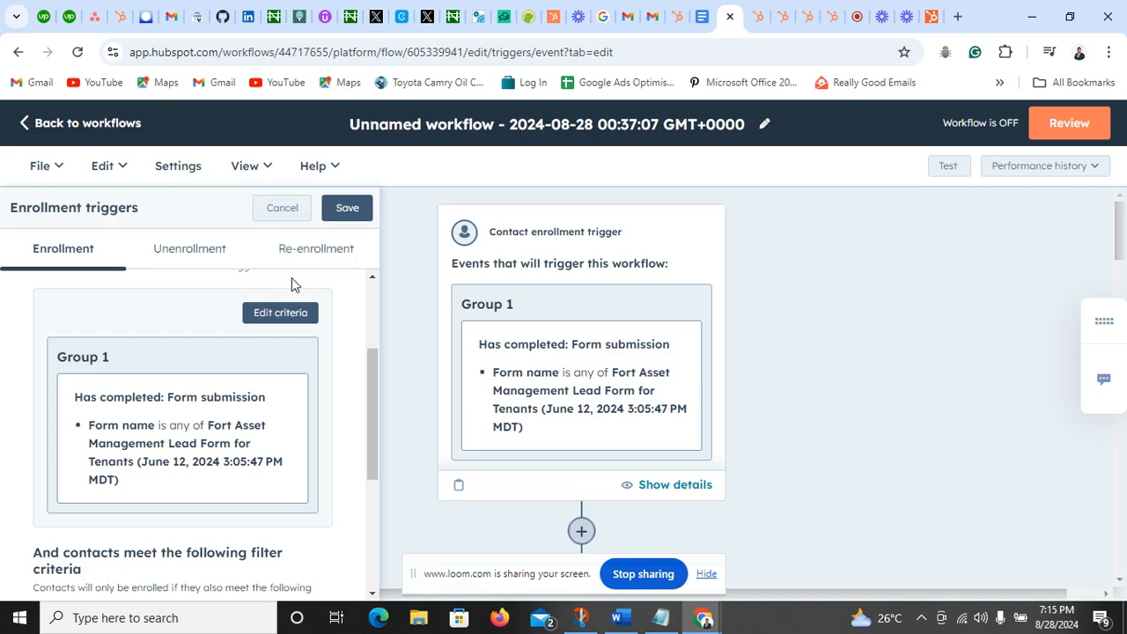
scroll(340, 359, up, 2)
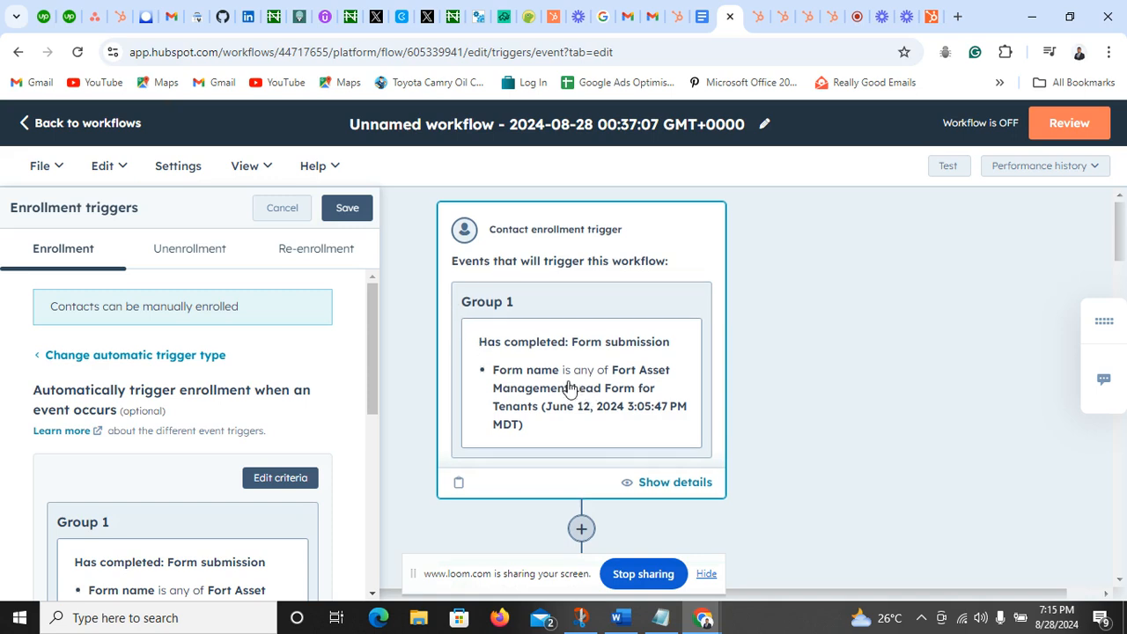
scroll(571, 390, down, 2)
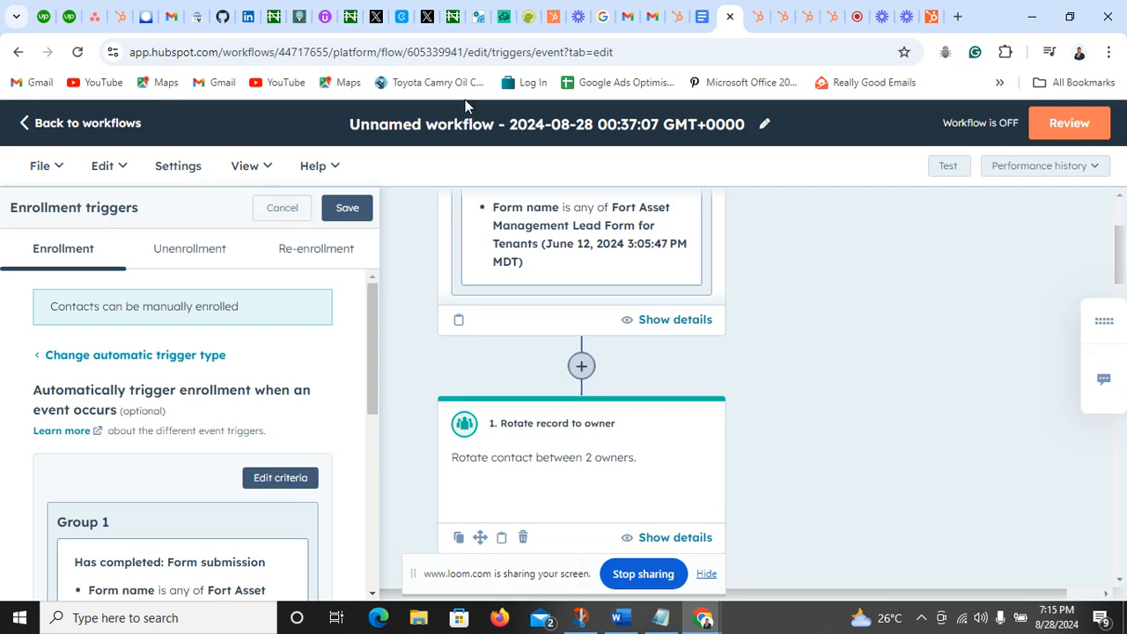
- Compare the round-robin requirement in the practical test document with the Rotate record to owner action of the existing workflow
click(700, 15)
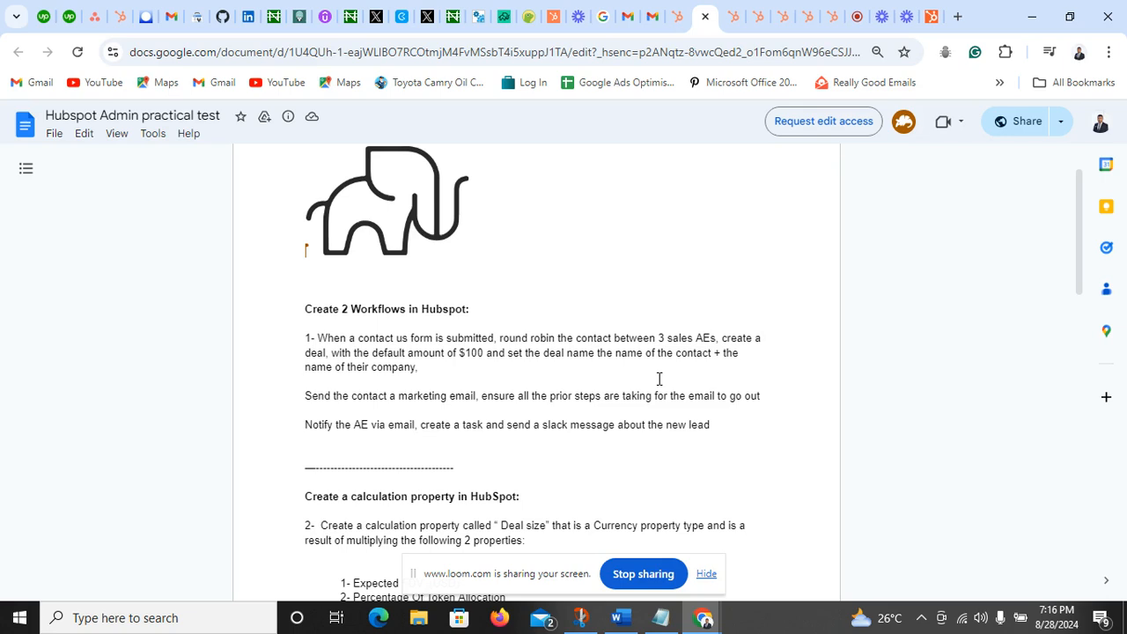
click(729, 10)
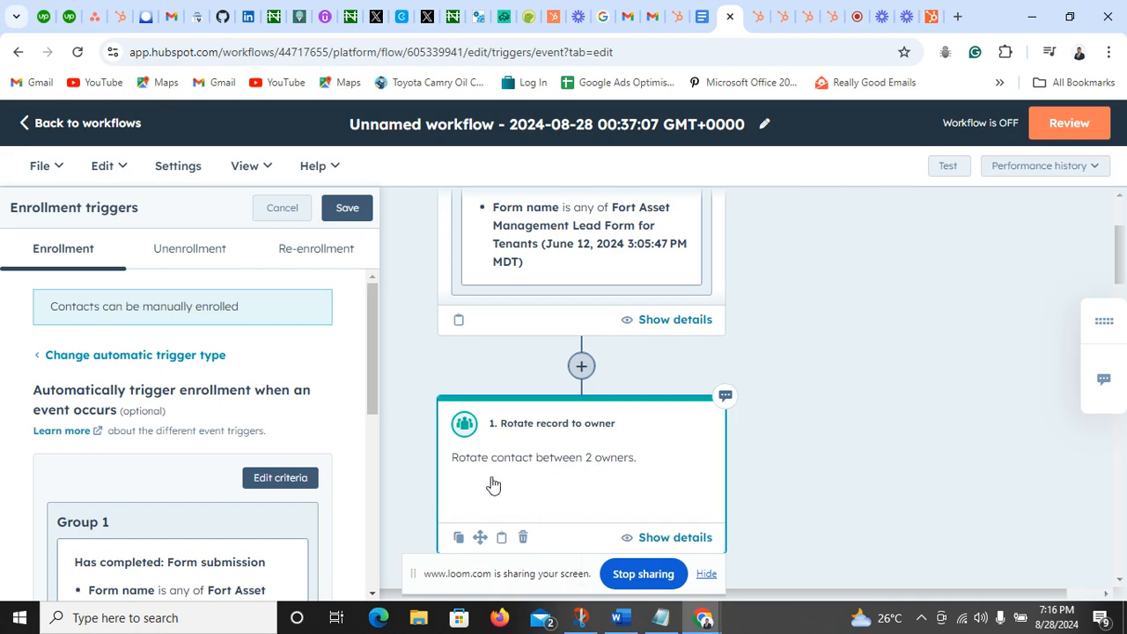
scroll(571, 488, down, 1)
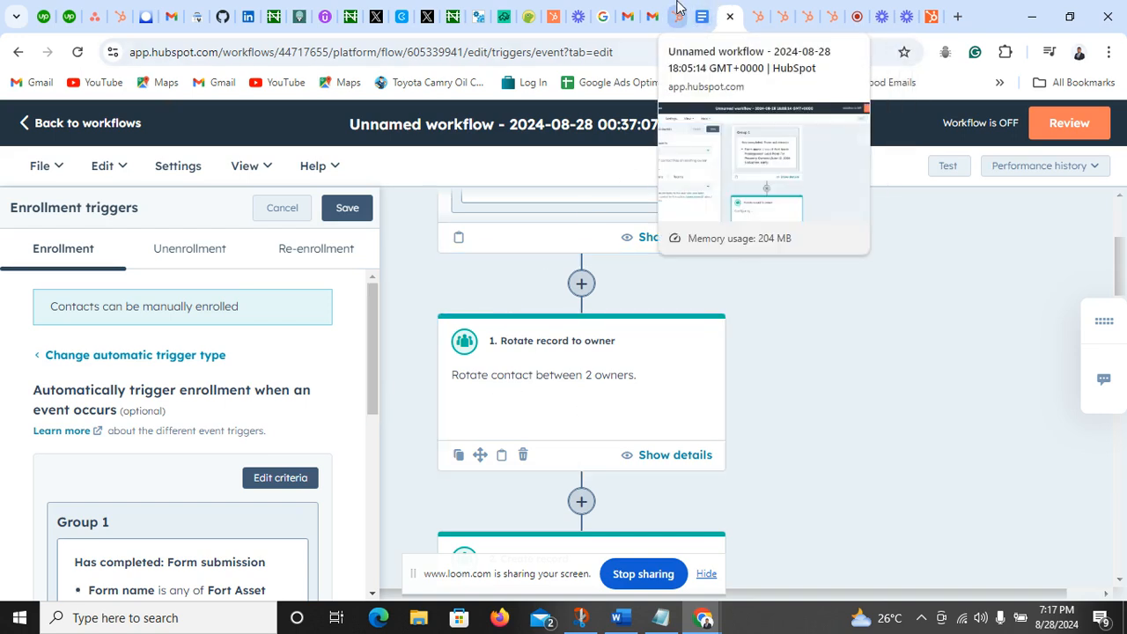
click(676, 12)
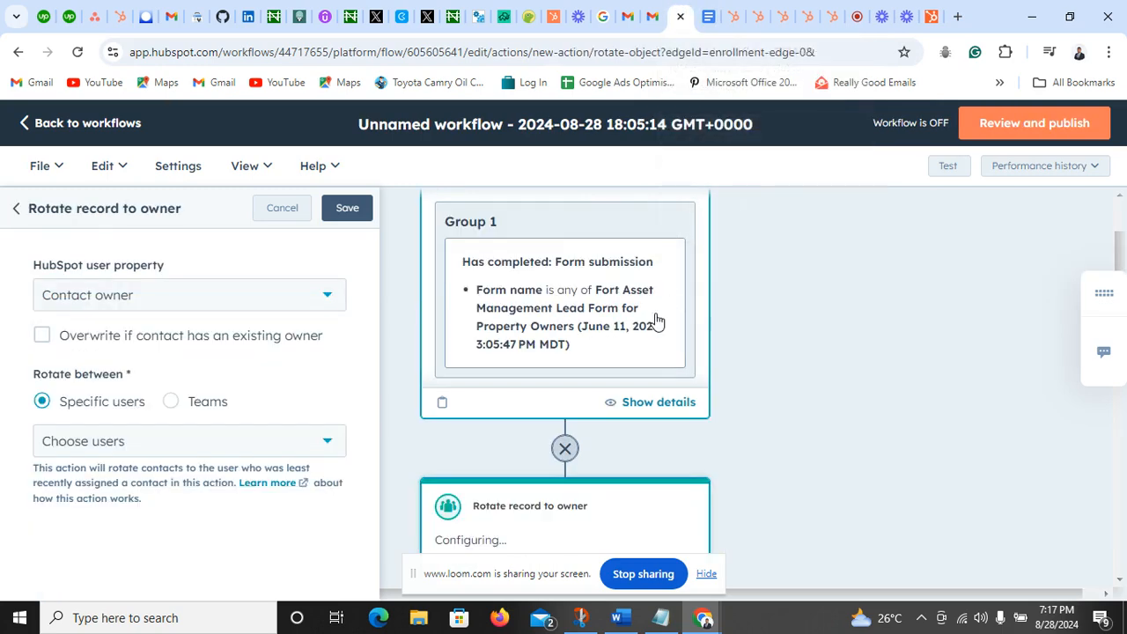
scroll(588, 419, down, 2)
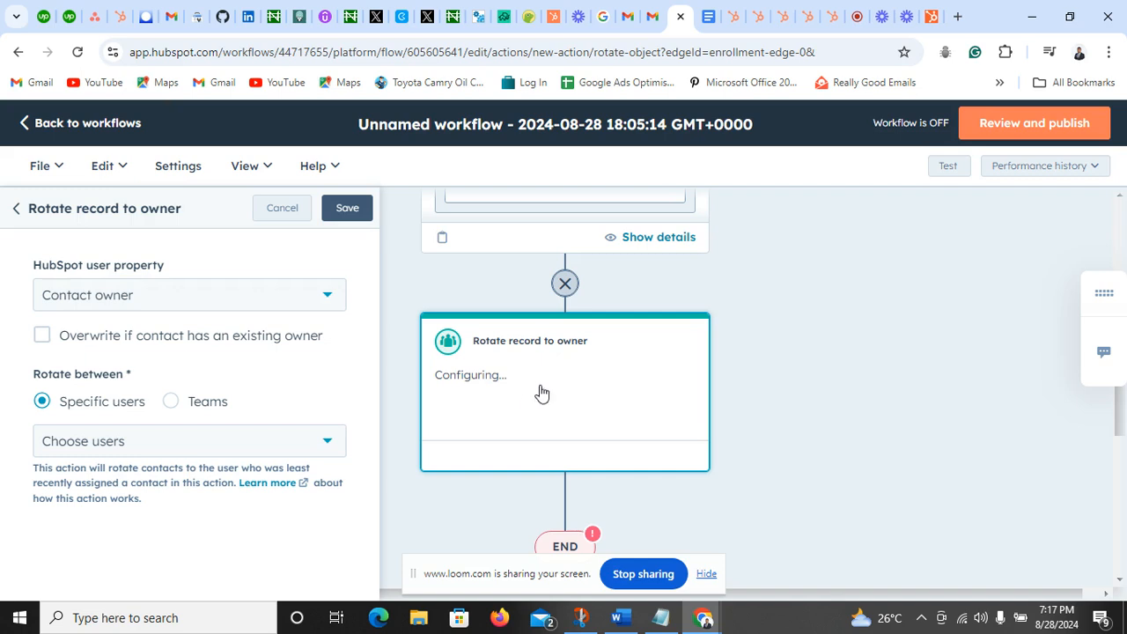
click(279, 209)
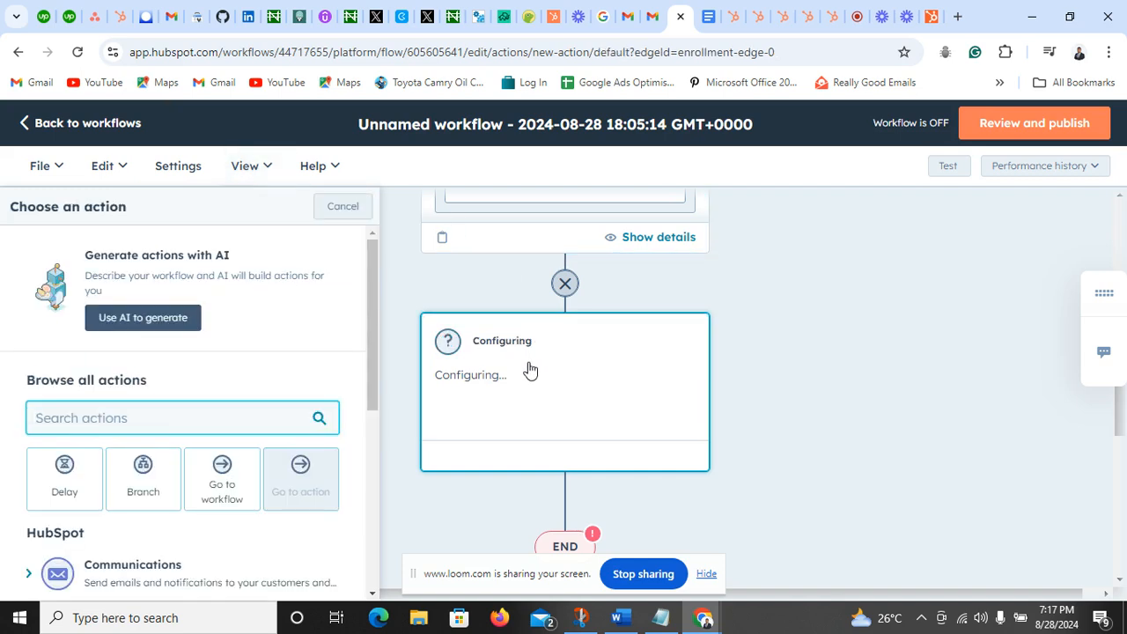
scroll(163, 372, down, 1)
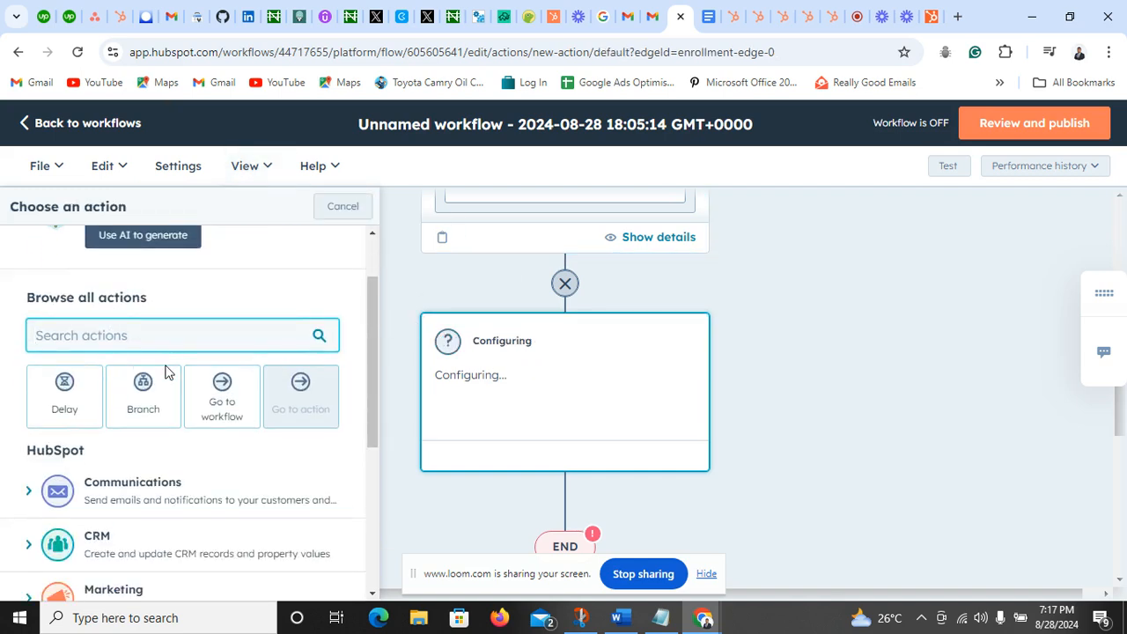
scroll(165, 370, down, 1)
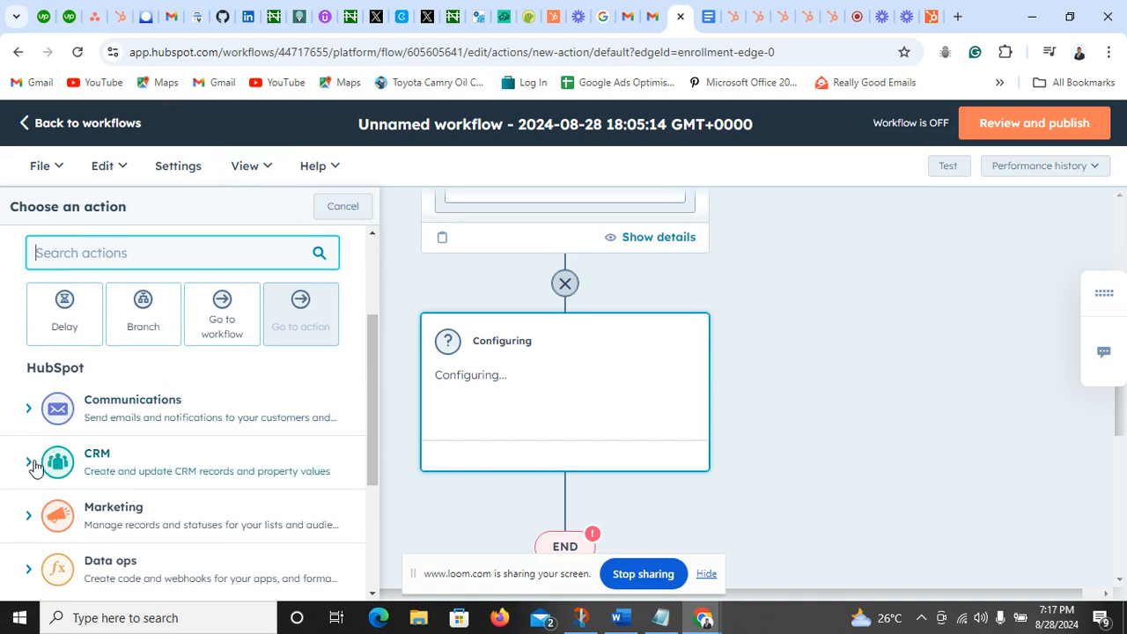
click(28, 465)
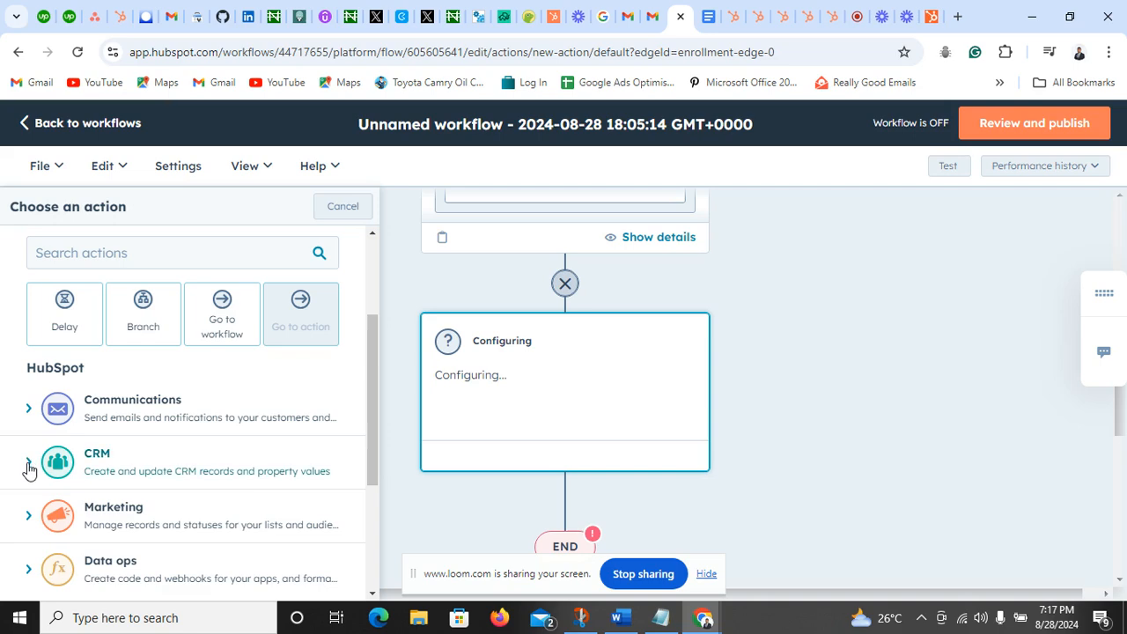
scroll(51, 453, down, 2)
scroll(93, 428, down, 3)
scroll(93, 428, down, 2)
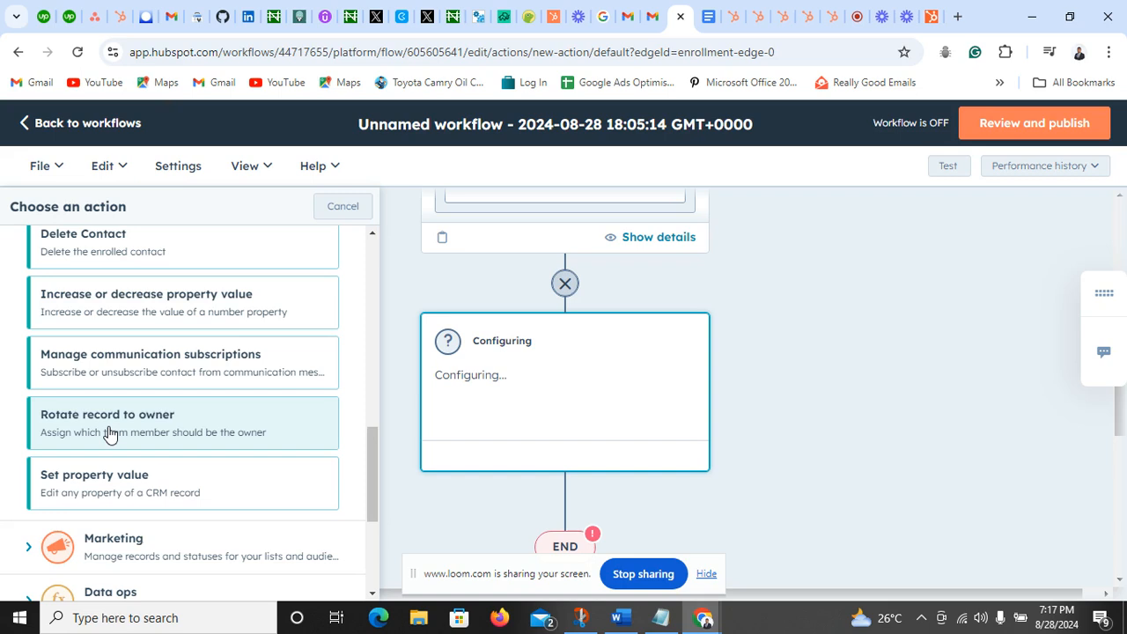
click(108, 428)
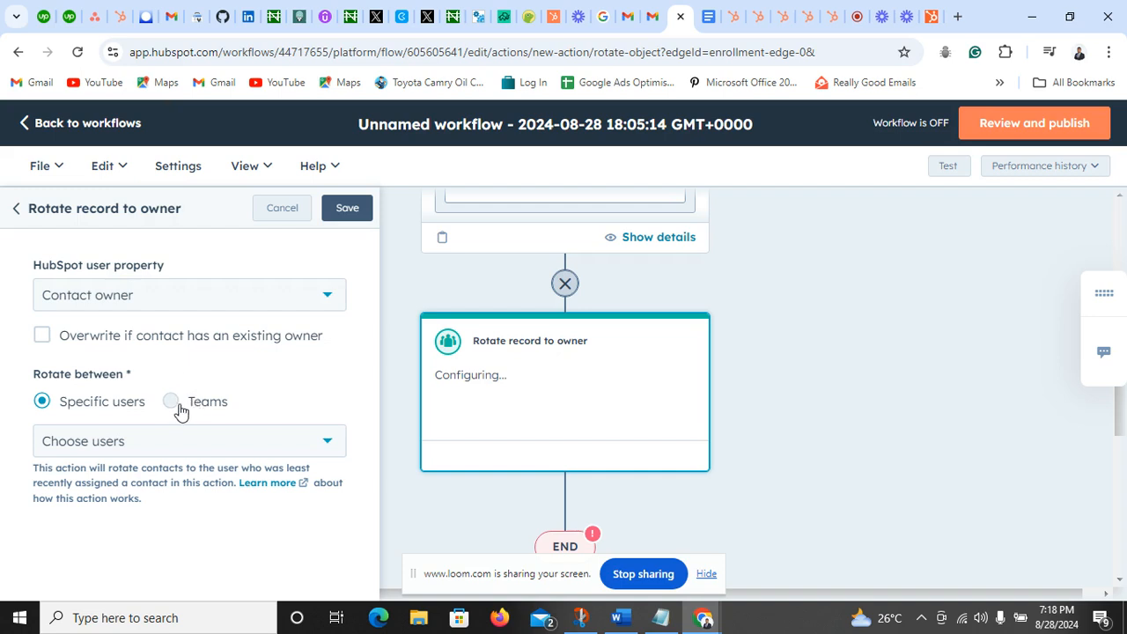
- Examine which teams and which specific users can be chosen for the contact owner rotation
click(173, 402)
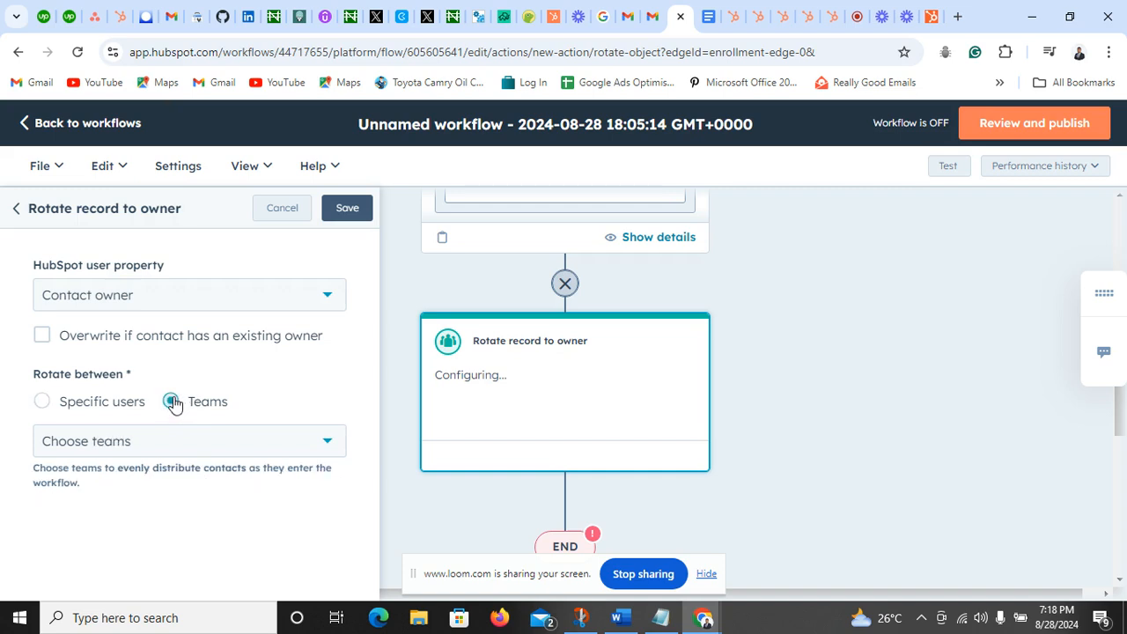
click(201, 440)
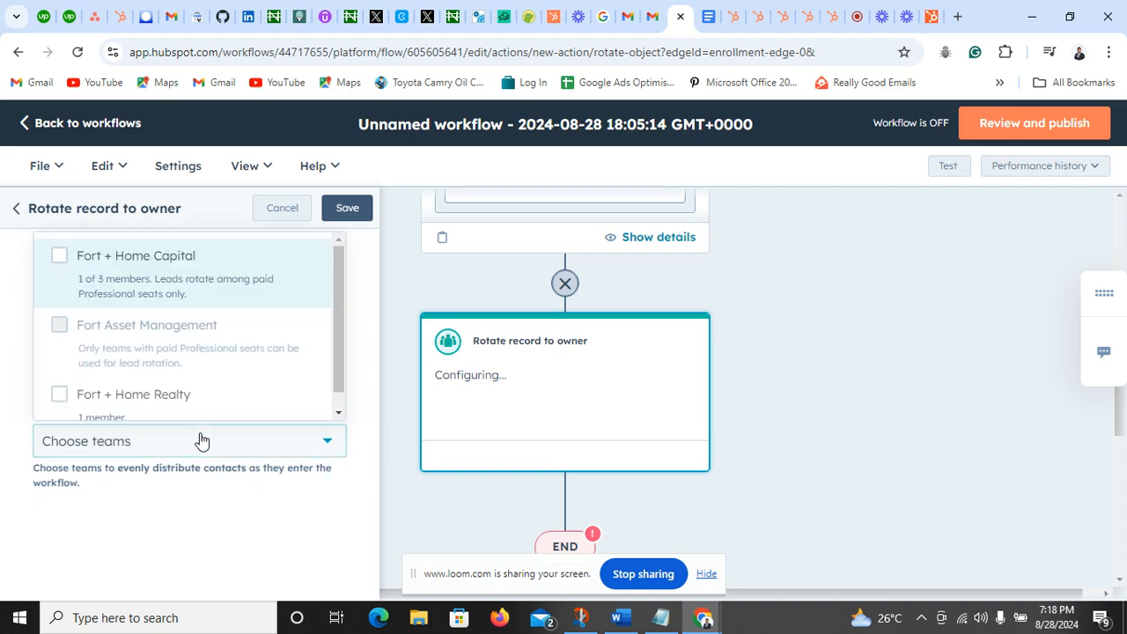
click(361, 391)
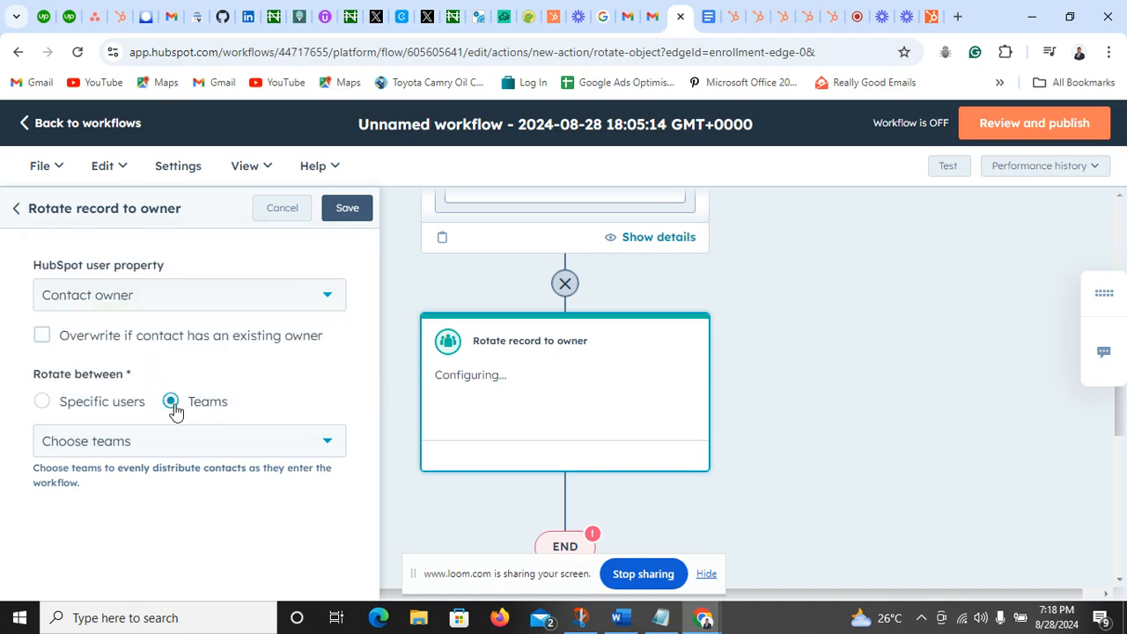
click(44, 403)
click(112, 437)
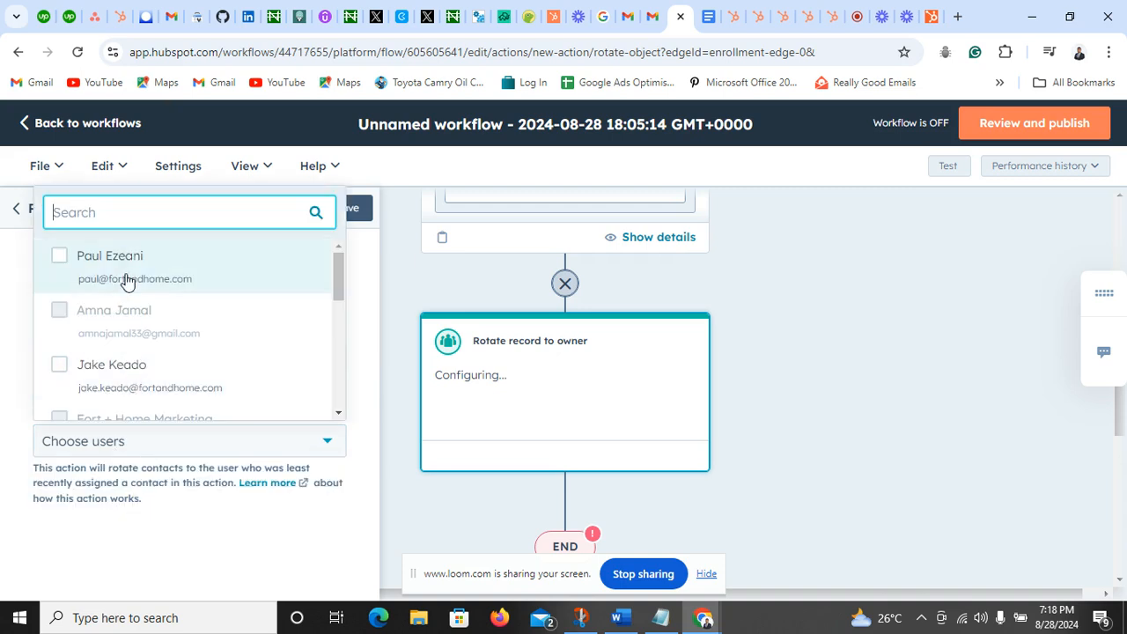
scroll(75, 326, down, 2)
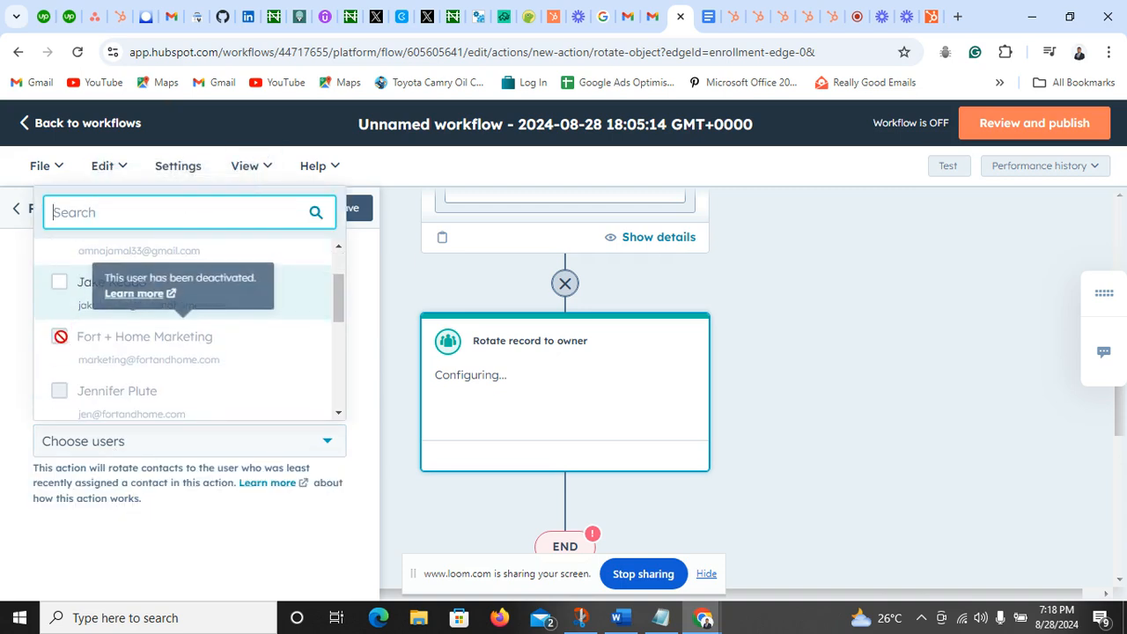
scroll(73, 370, up, 3)
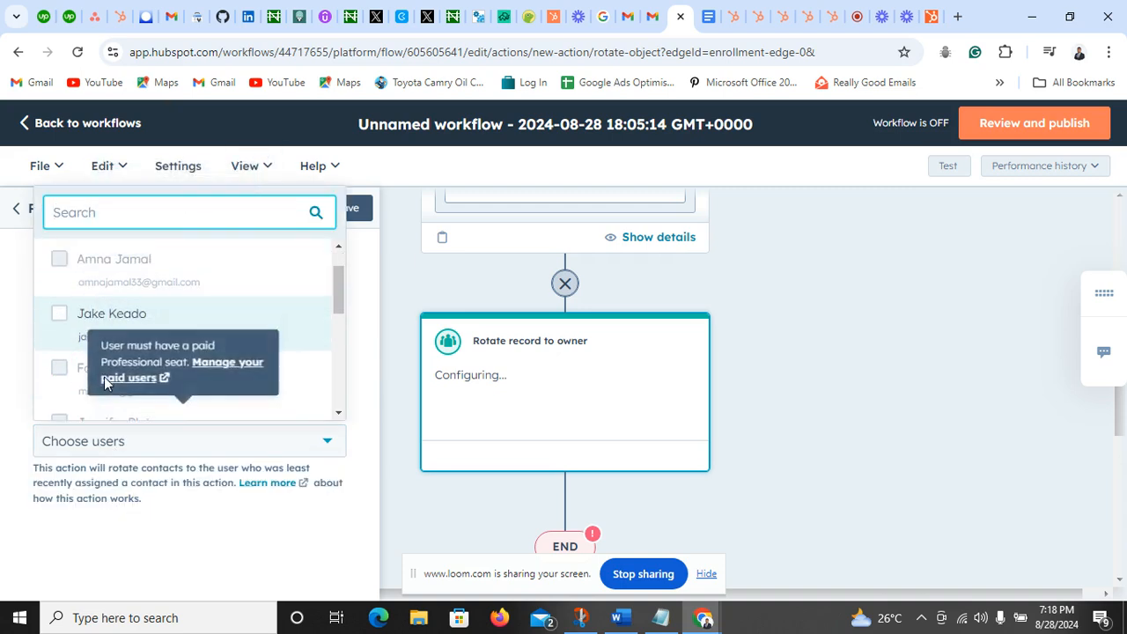
click(9, 356)
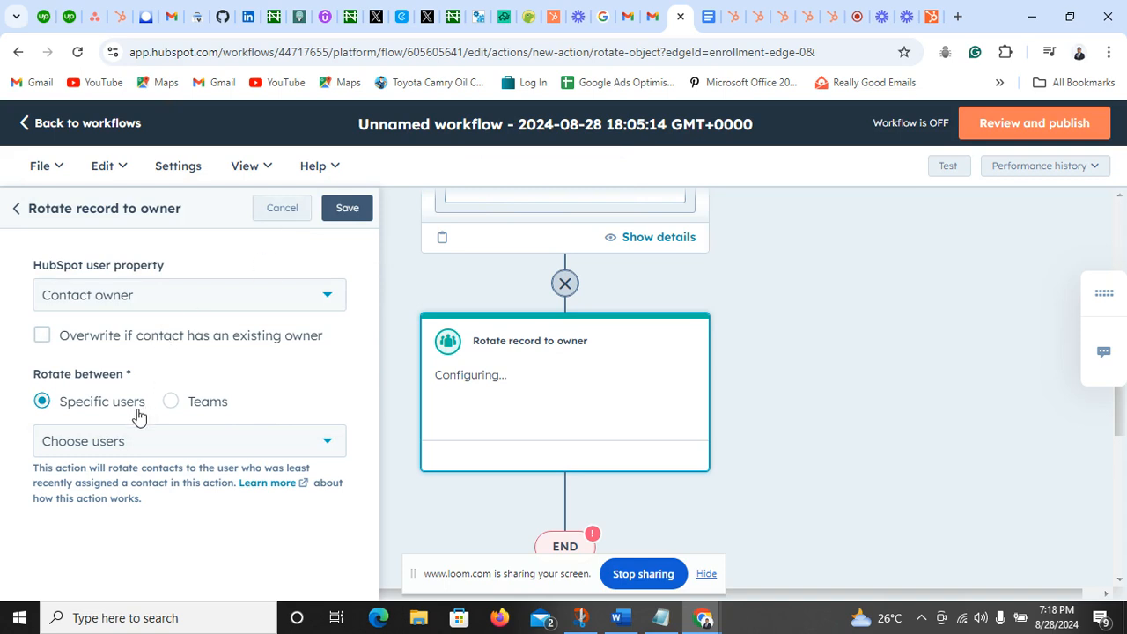
- Set the contact owner rotation to the first two selectable specific users and save the action
click(103, 442)
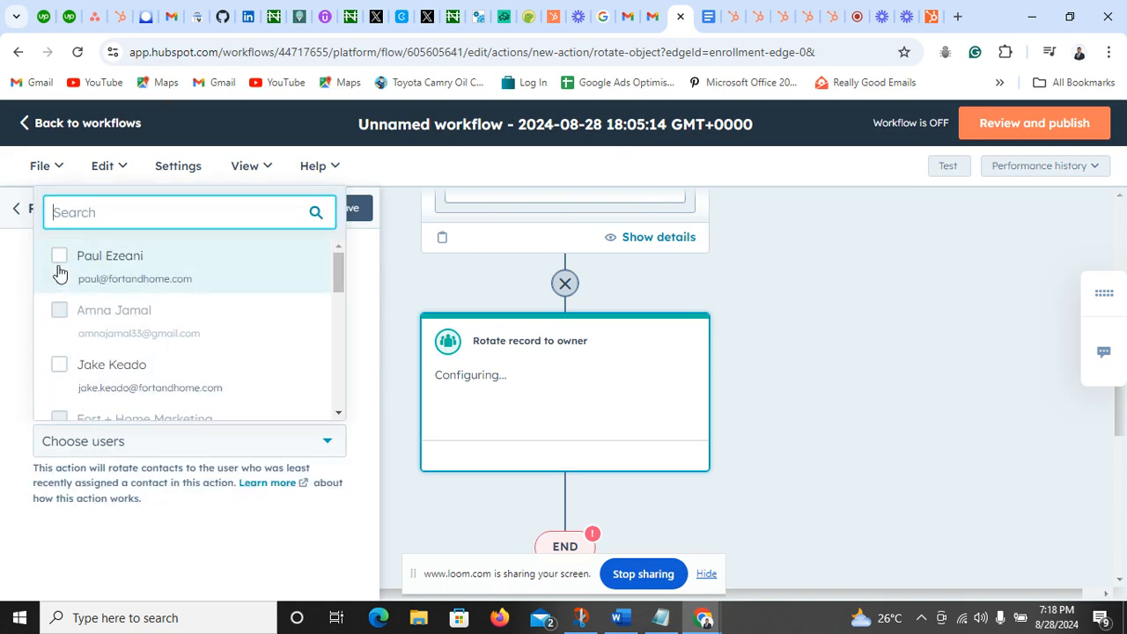
click(59, 256)
click(59, 365)
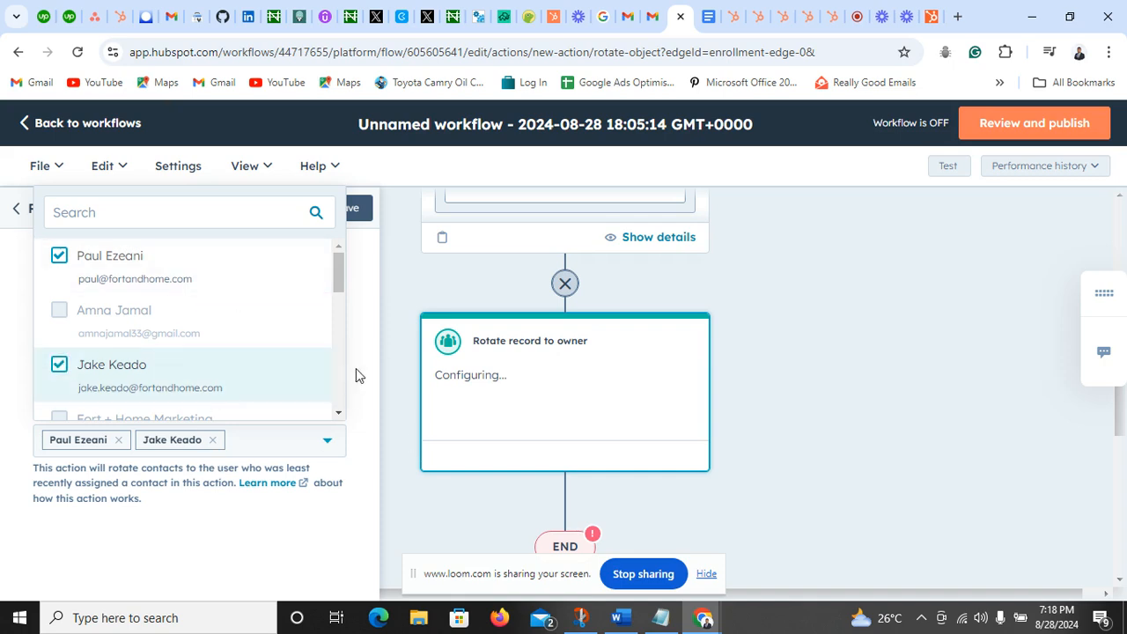
click(368, 344)
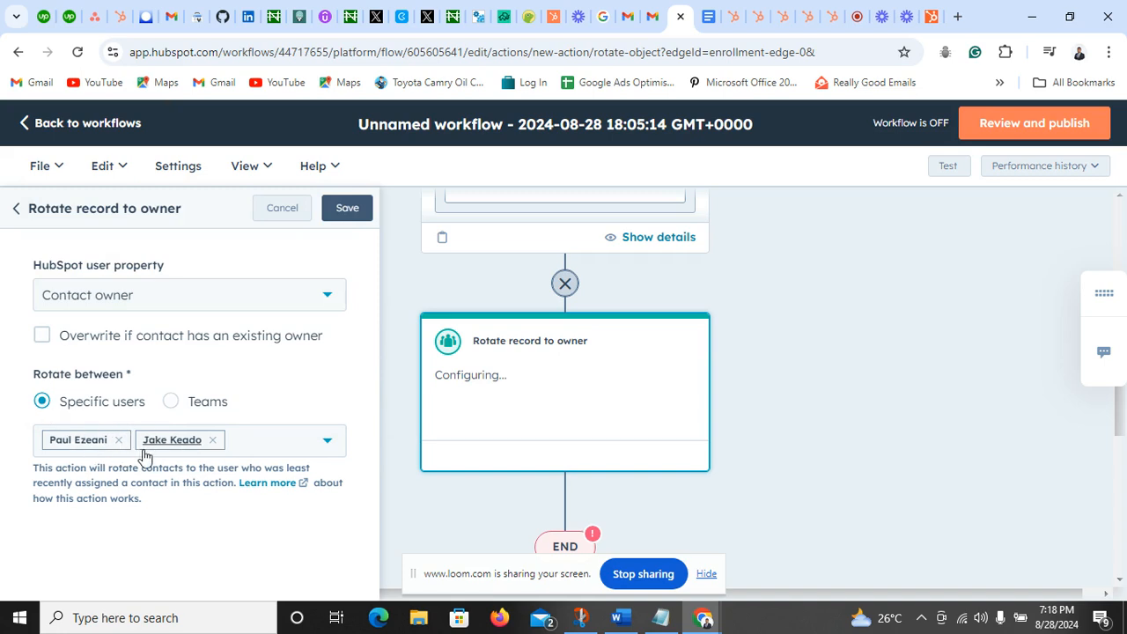
click(348, 210)
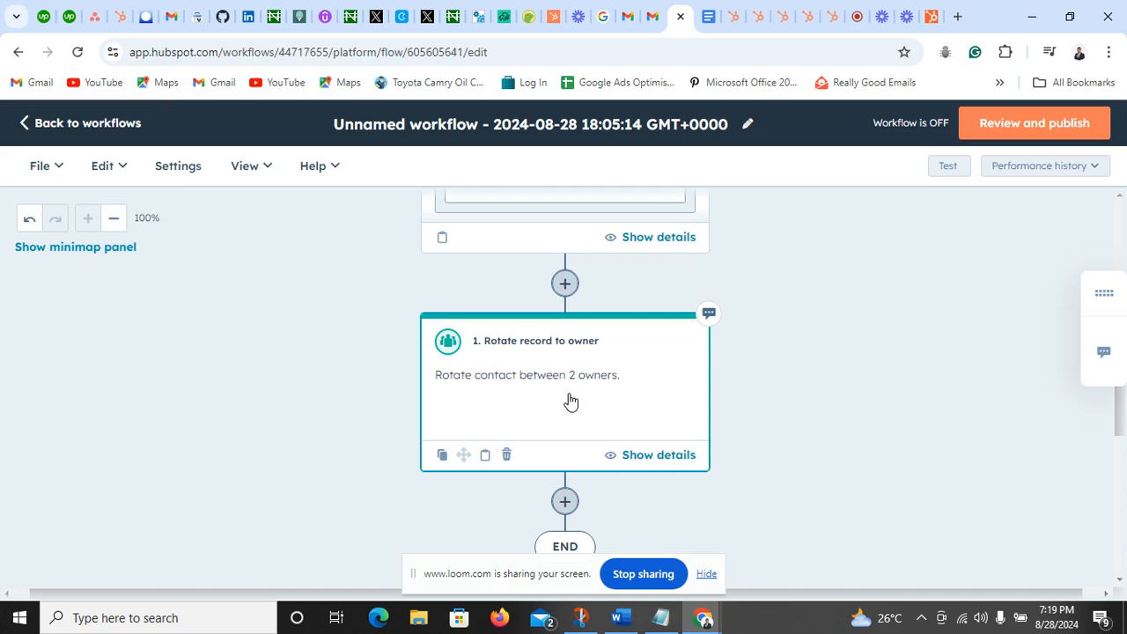
- After checking the practical test document, add the CRM action Create record after the owner rotation, with Deal as its record type
click(708, 15)
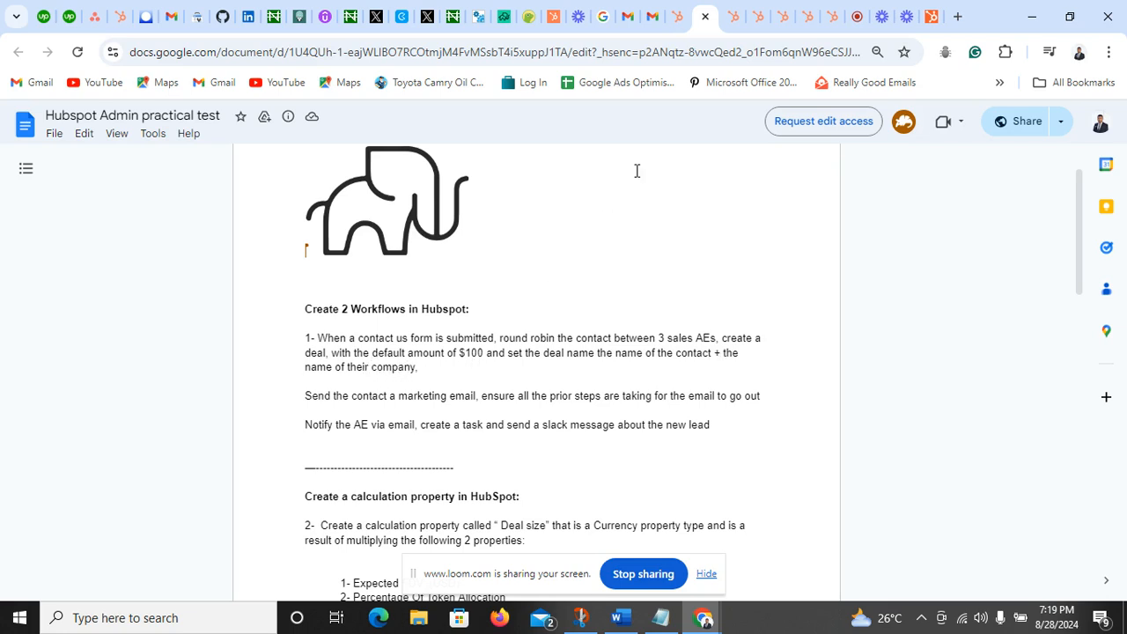
click(678, 8)
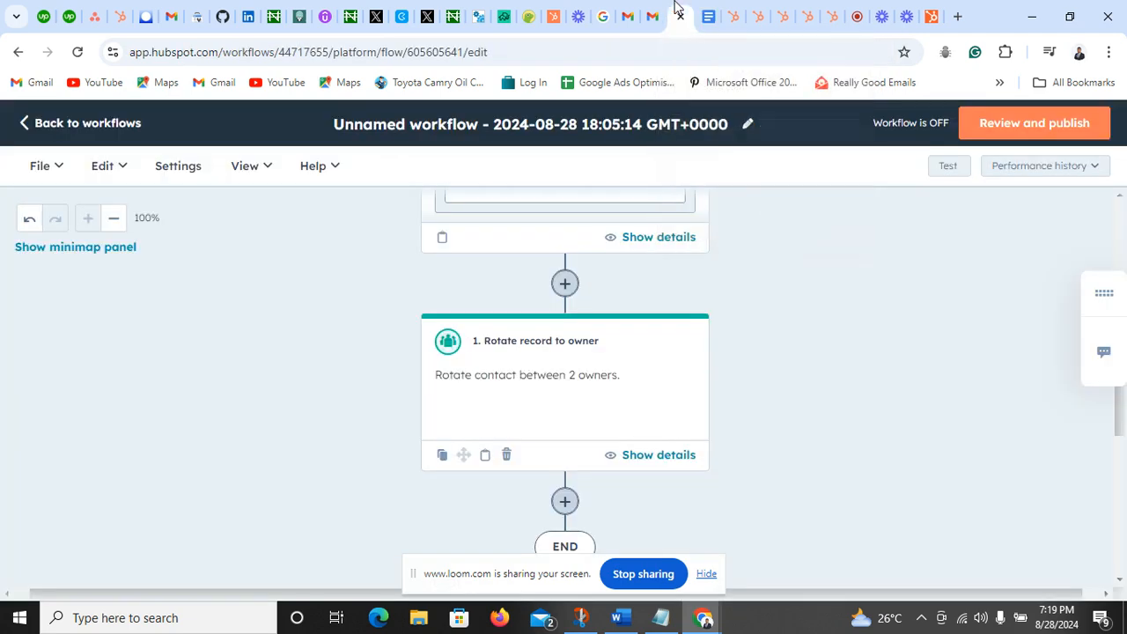
scroll(573, 325, down, 2)
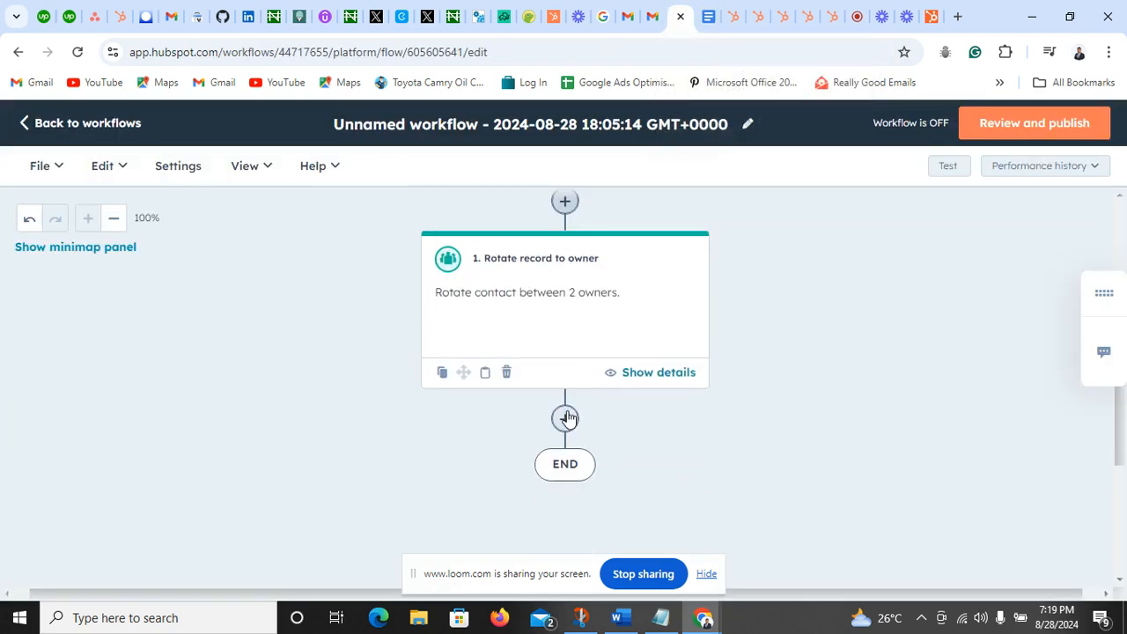
click(566, 421)
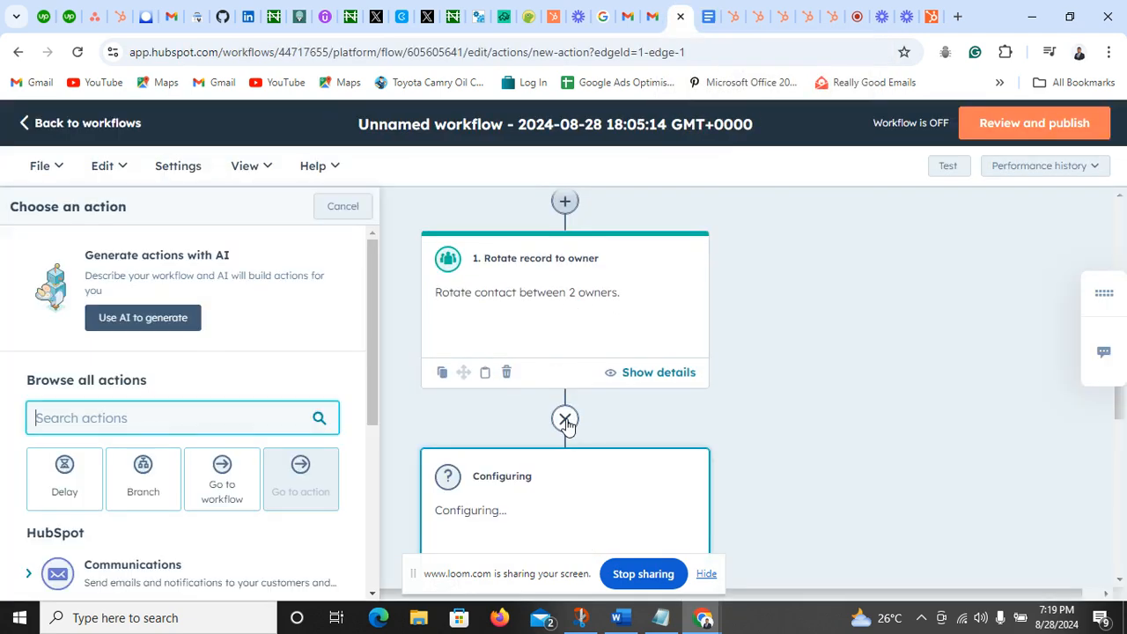
scroll(252, 326, down, 2)
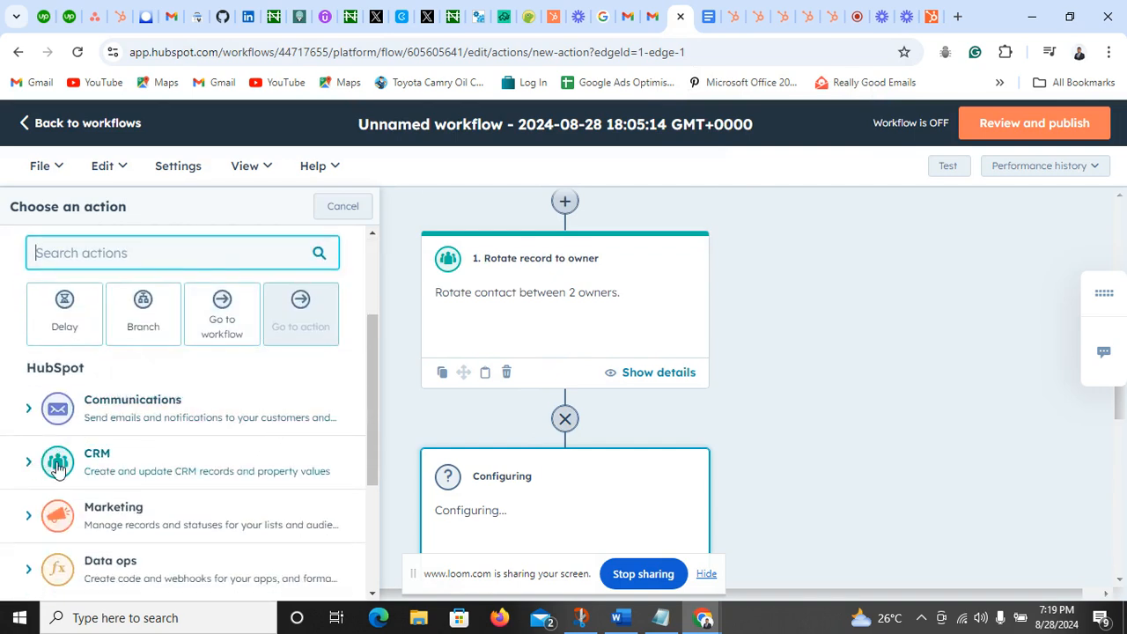
click(29, 464)
scroll(96, 466, down, 2)
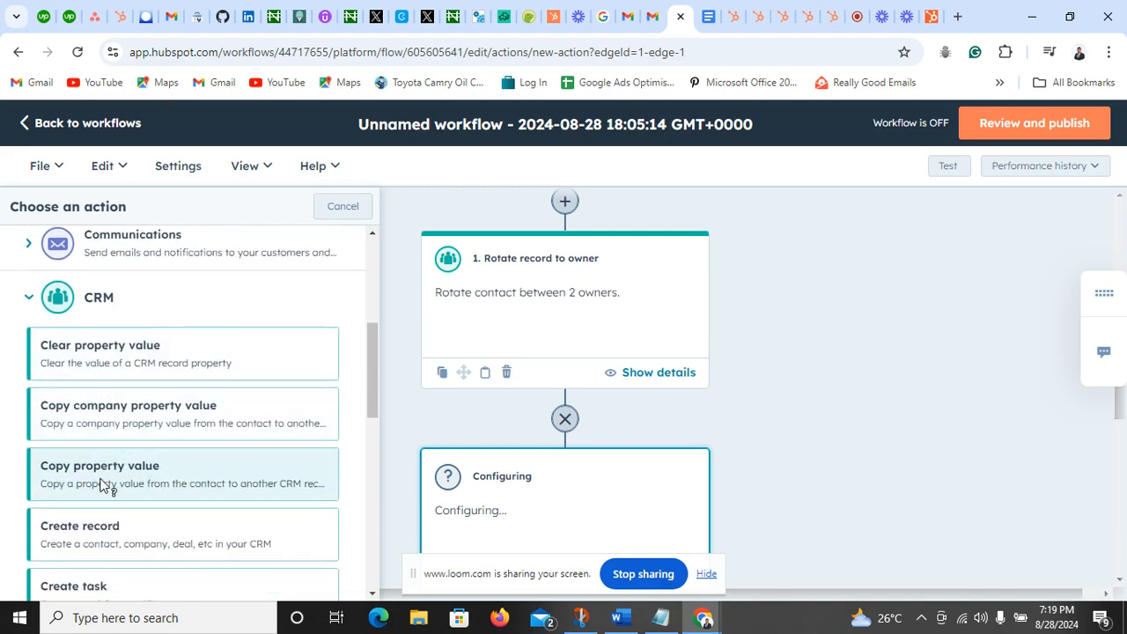
click(104, 529)
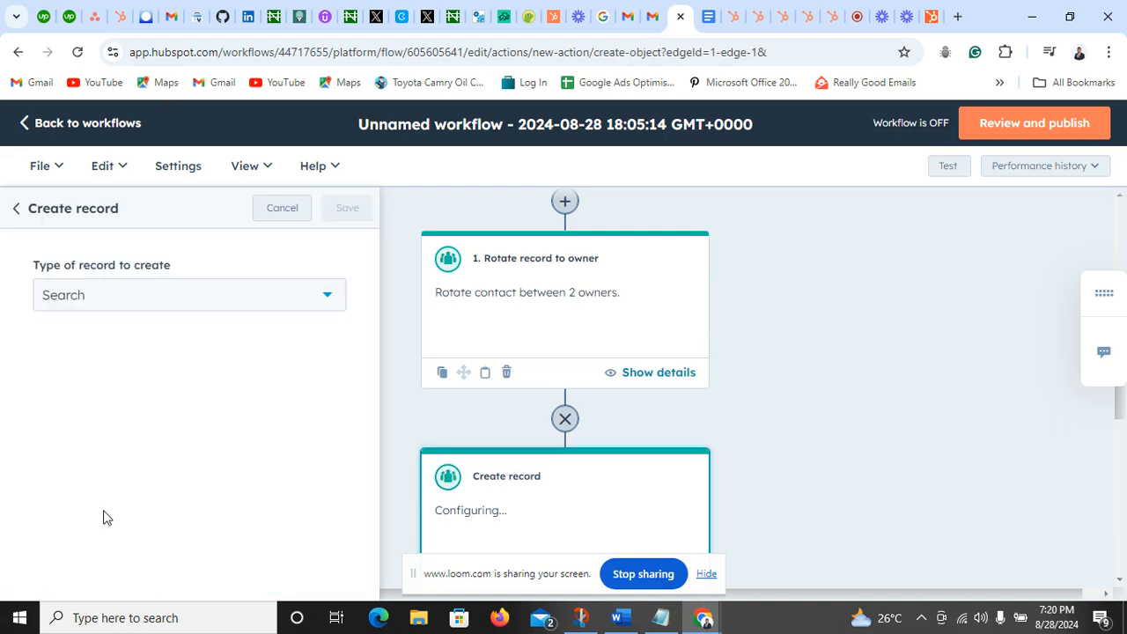
click(245, 308)
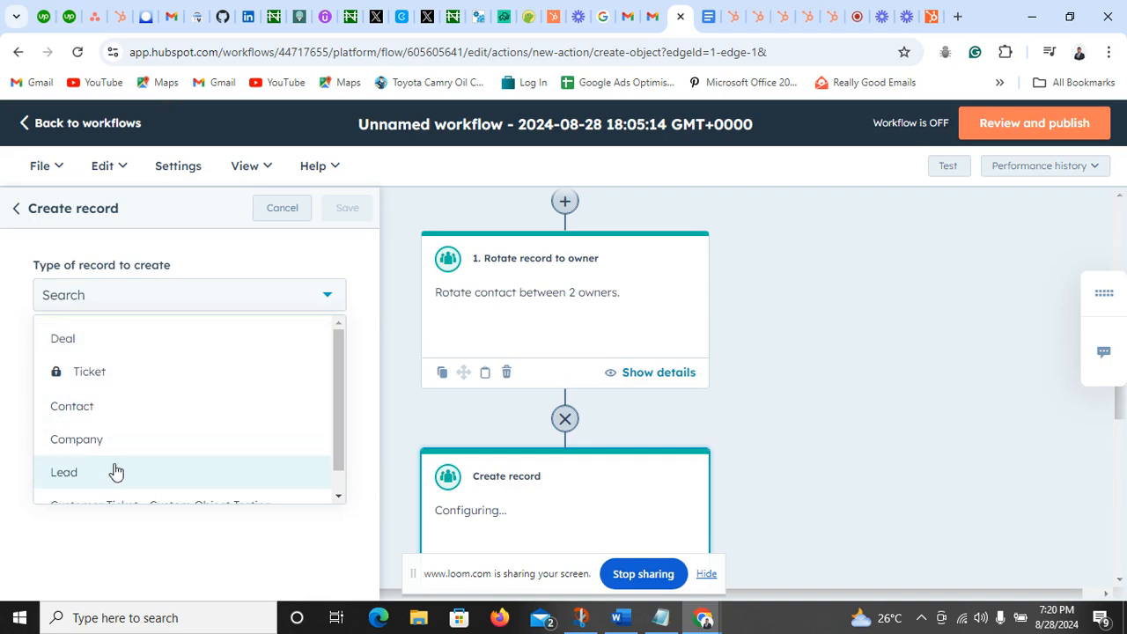
click(116, 340)
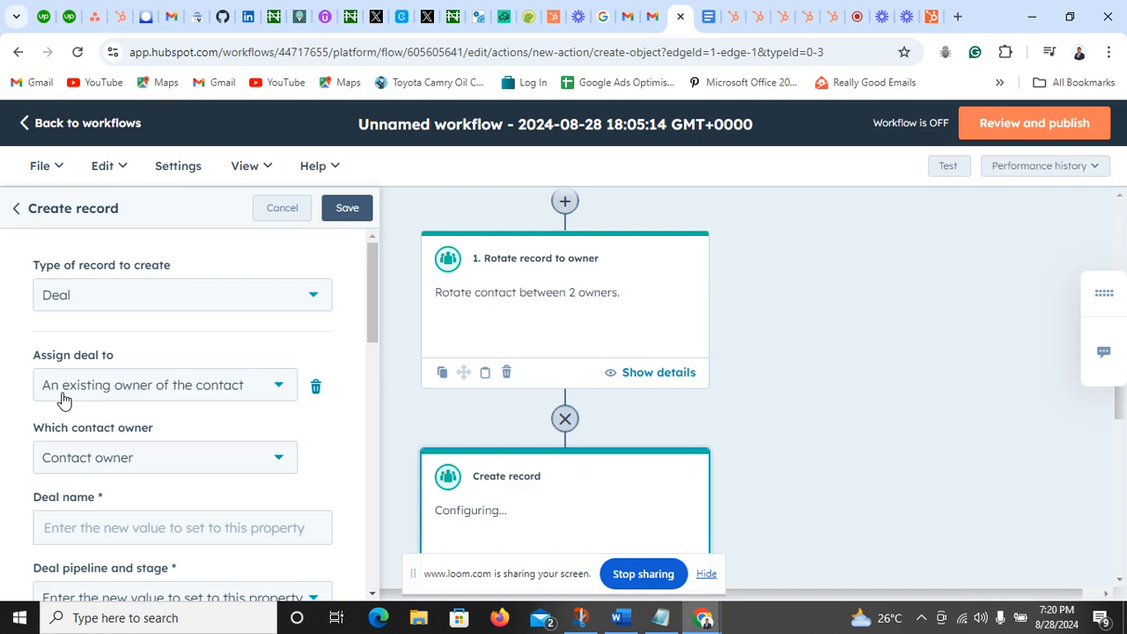
- Examine the new deal's options for owner assignment, contact owner, deal name and close date
click(272, 396)
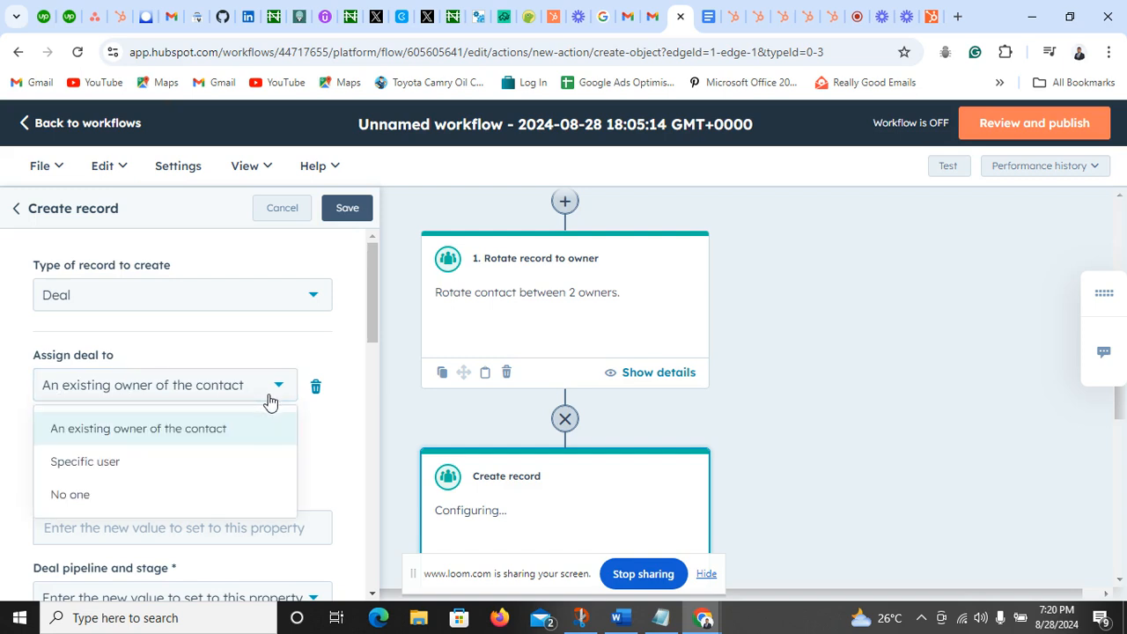
click(229, 363)
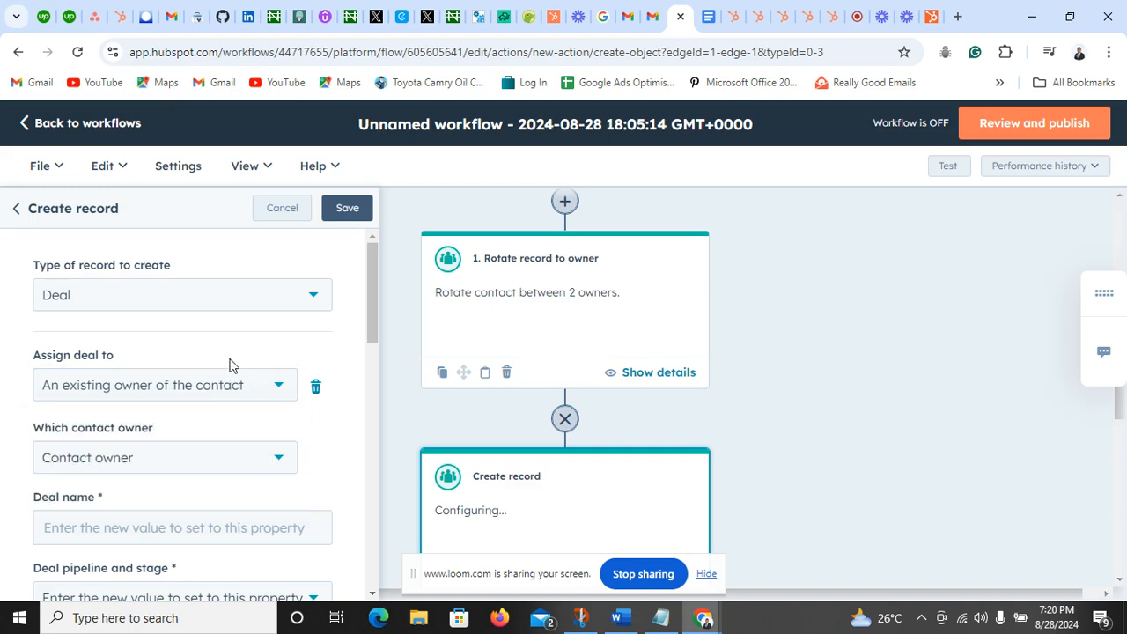
scroll(155, 432, down, 1)
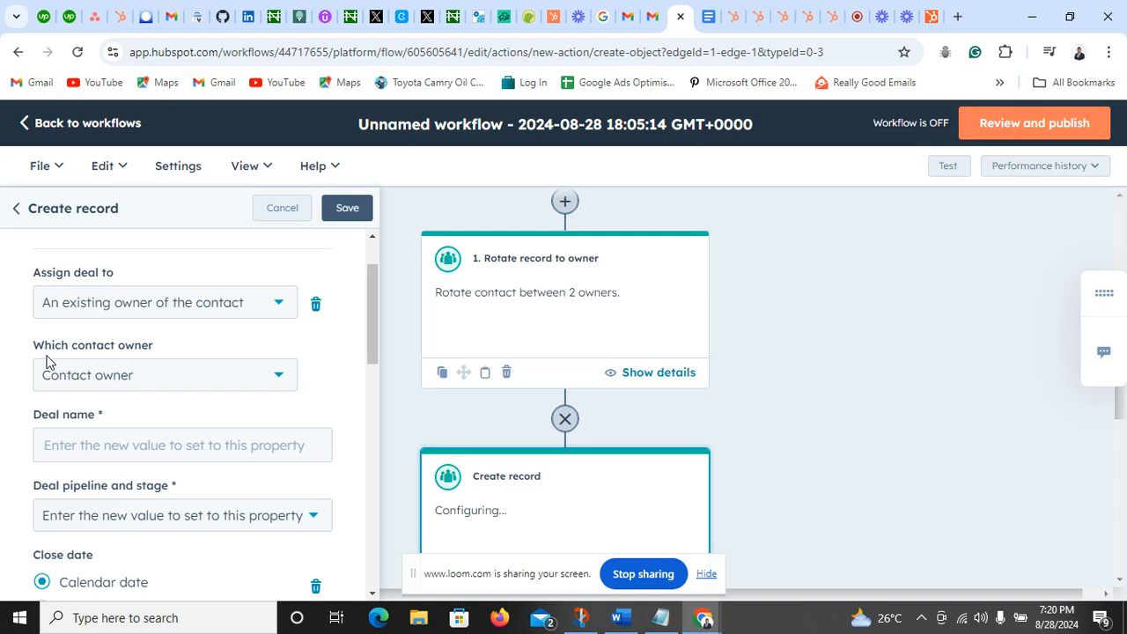
click(161, 381)
click(5, 347)
scroll(24, 430, down, 2)
click(115, 280)
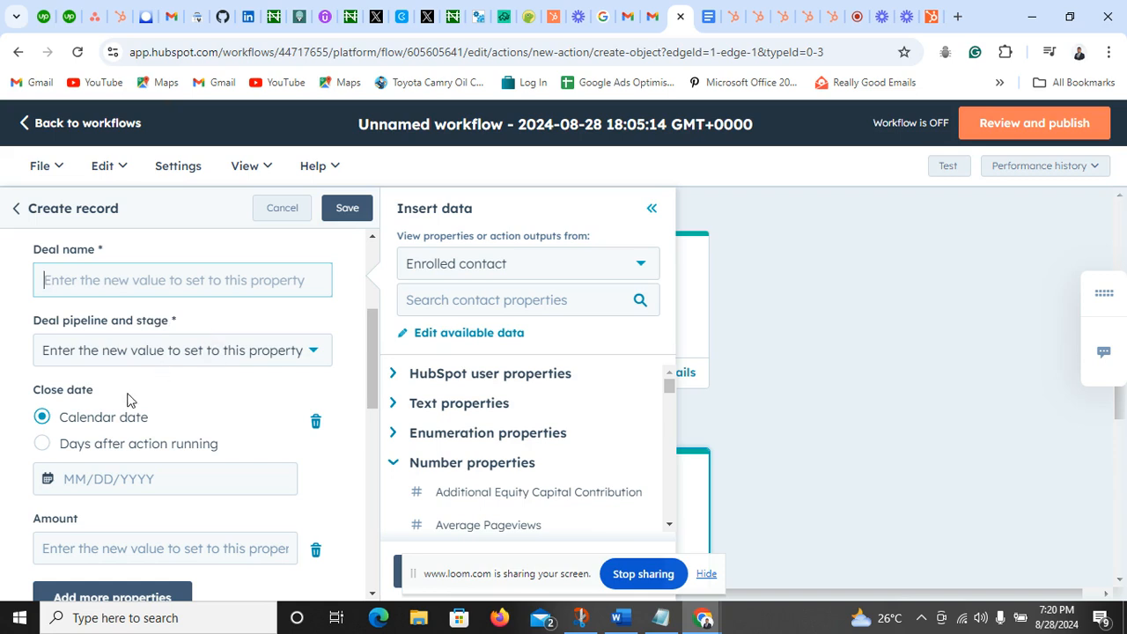
scroll(150, 389, down, 1)
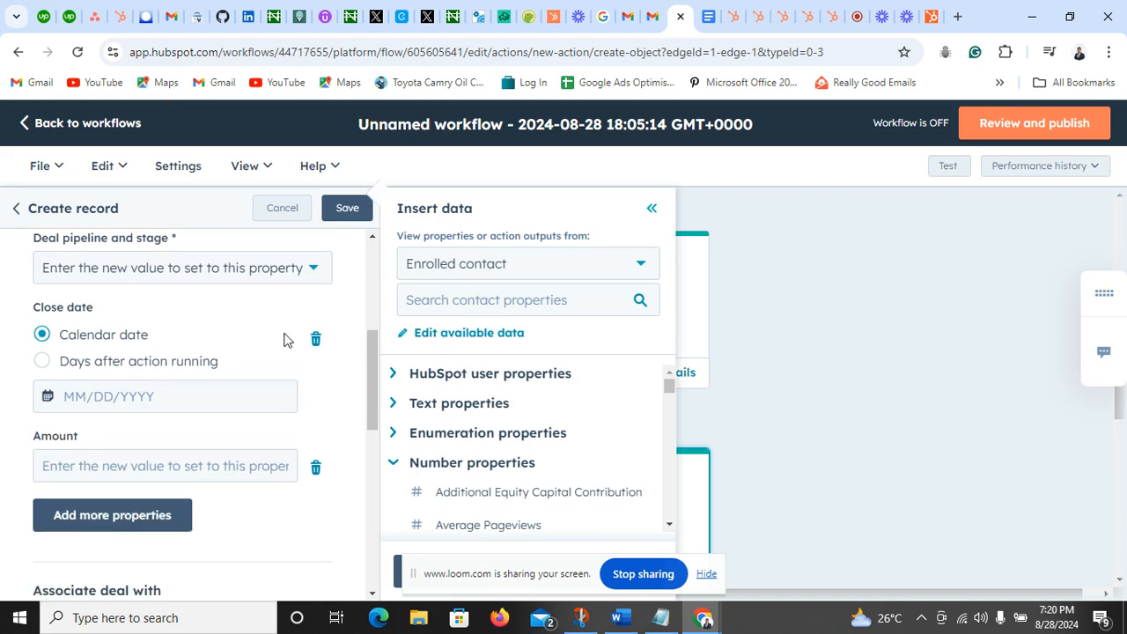
click(78, 398)
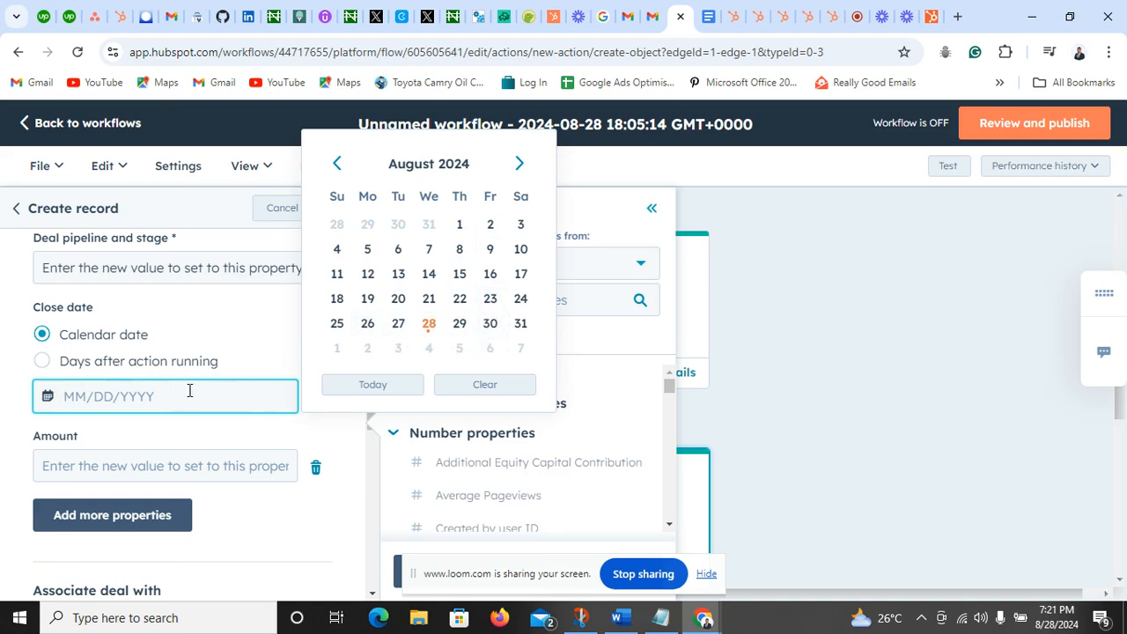
click(6, 390)
scroll(199, 390, down, 1)
scroll(199, 390, down, 1)
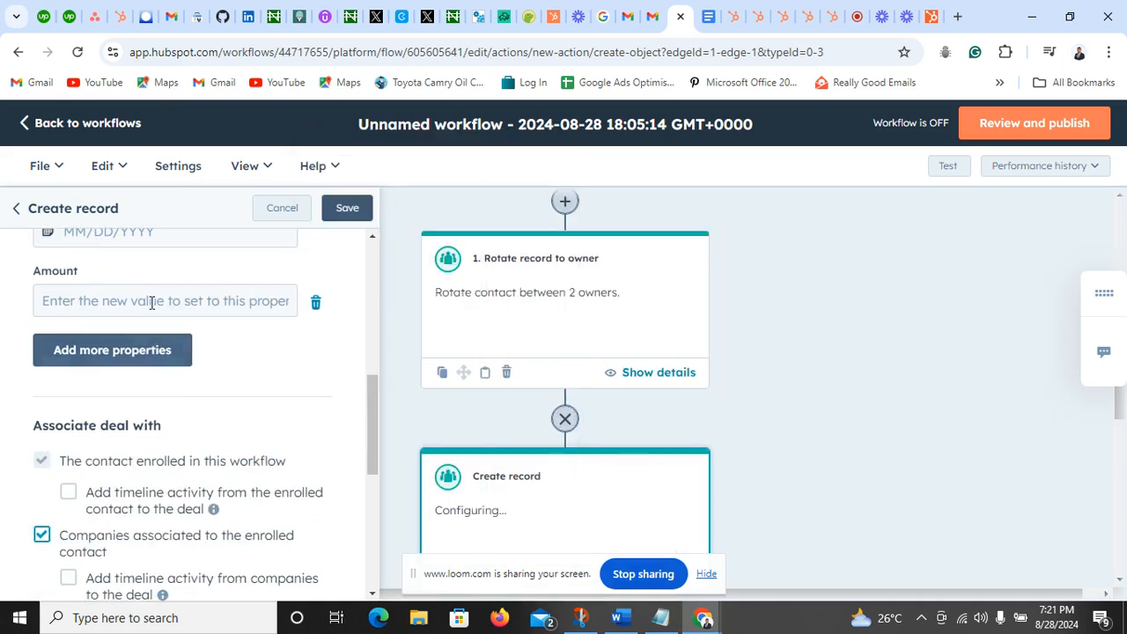
- Set the new deal's amount to $100.00
click(151, 299)
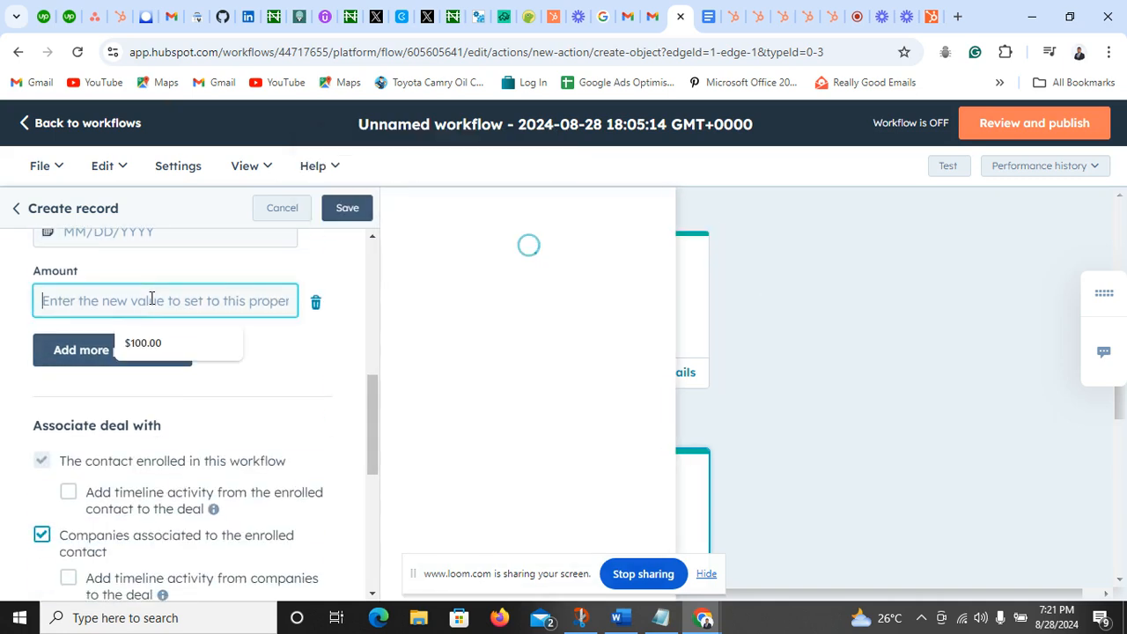
click(144, 346)
click(145, 346)
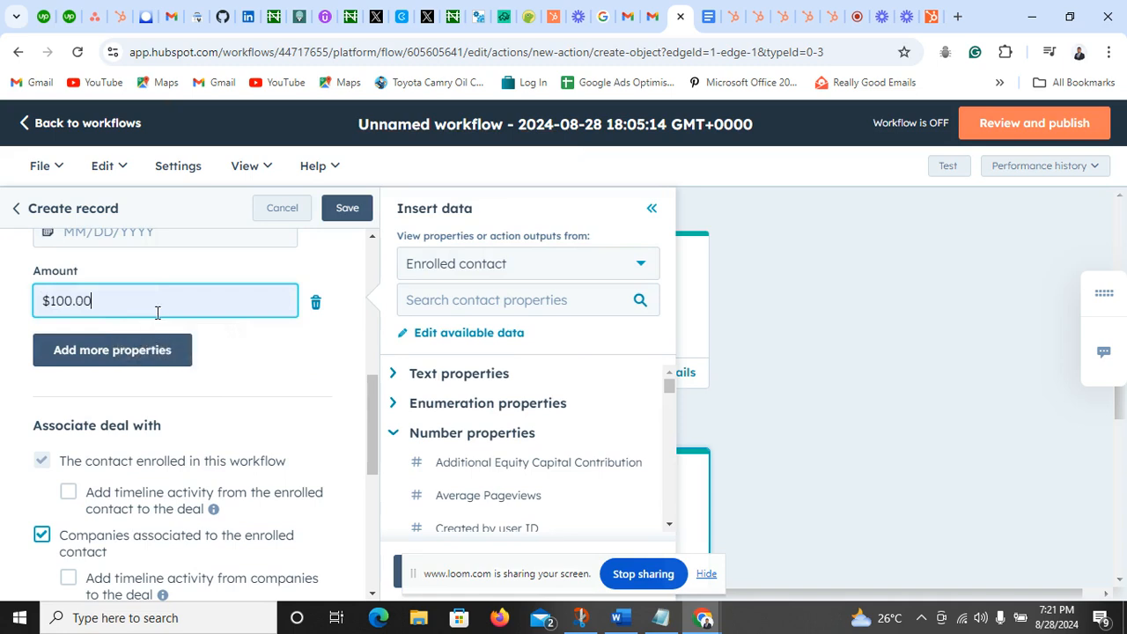
- Look over the deal's property fields and association settings for anything still to fill in
scroll(157, 313, up, 1)
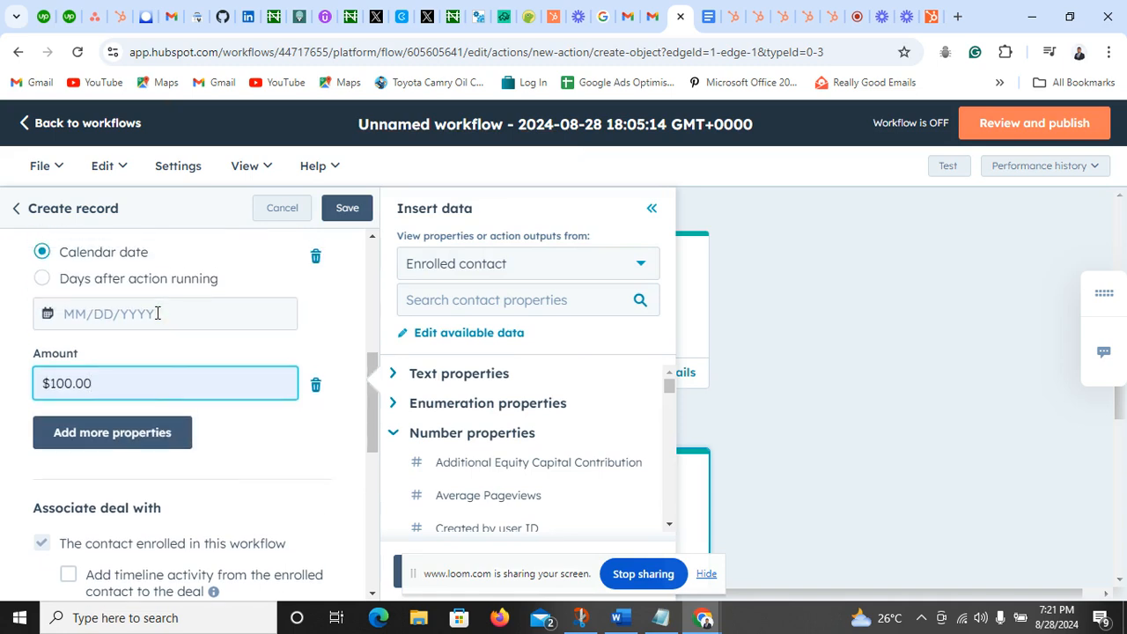
scroll(157, 313, down, 1)
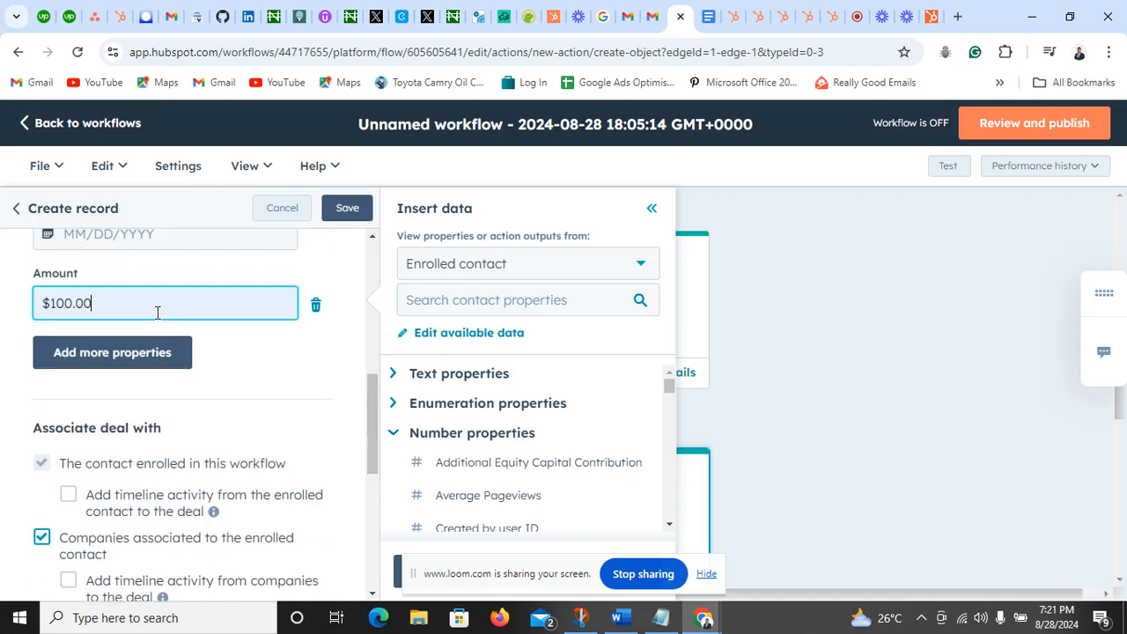
scroll(157, 314, up, 3)
scroll(157, 319, up, 1)
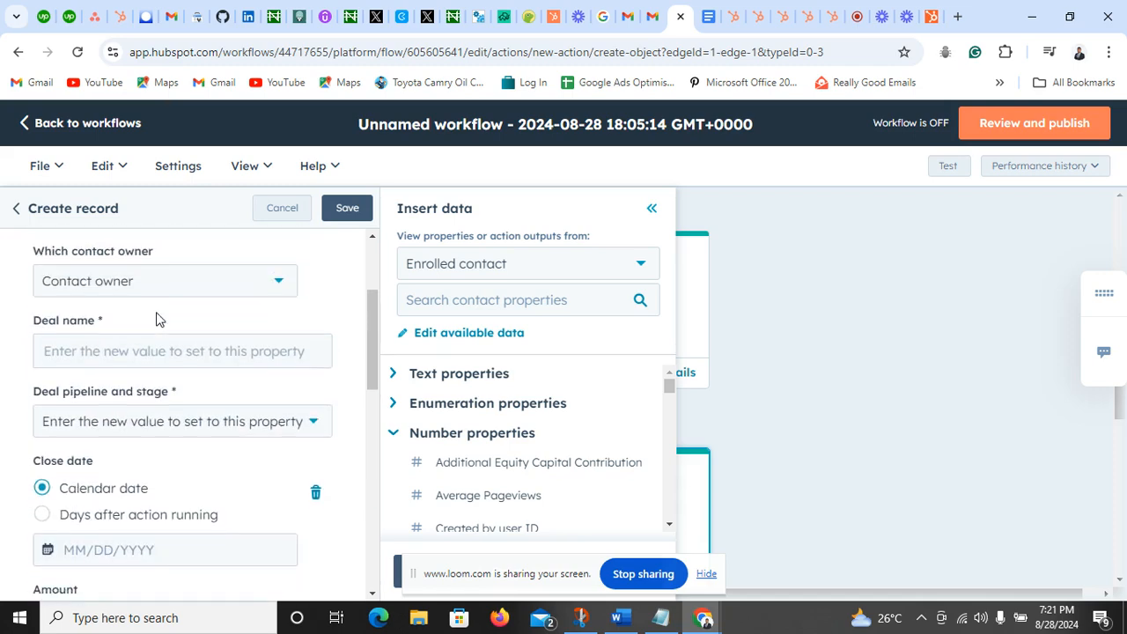
scroll(157, 319, down, 5)
scroll(156, 319, down, 1)
scroll(157, 319, up, 4)
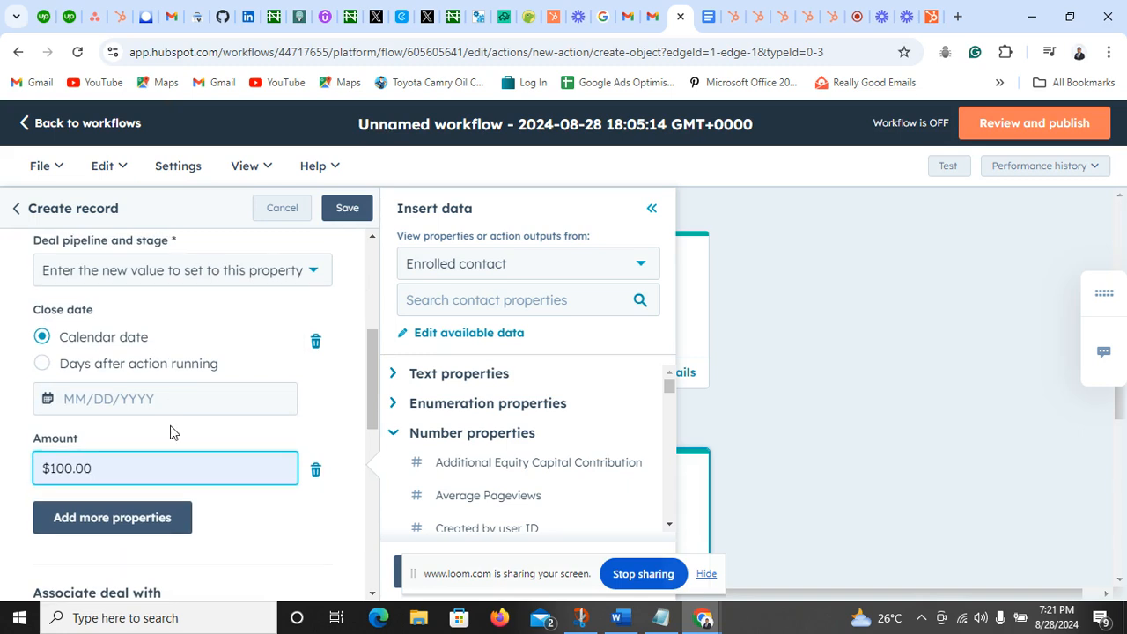
scroll(171, 425, up, 1)
scroll(185, 397, up, 2)
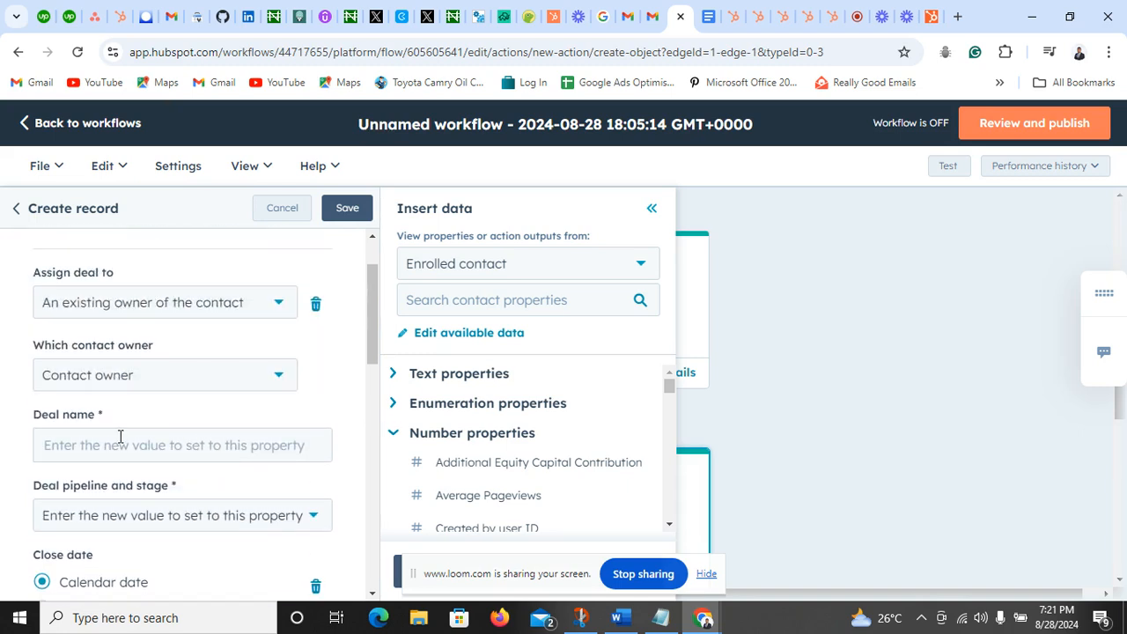
- Check the deal name requirement in the HubSpot Admin practical test document and return to the workflow's empty deal name
click(74, 436)
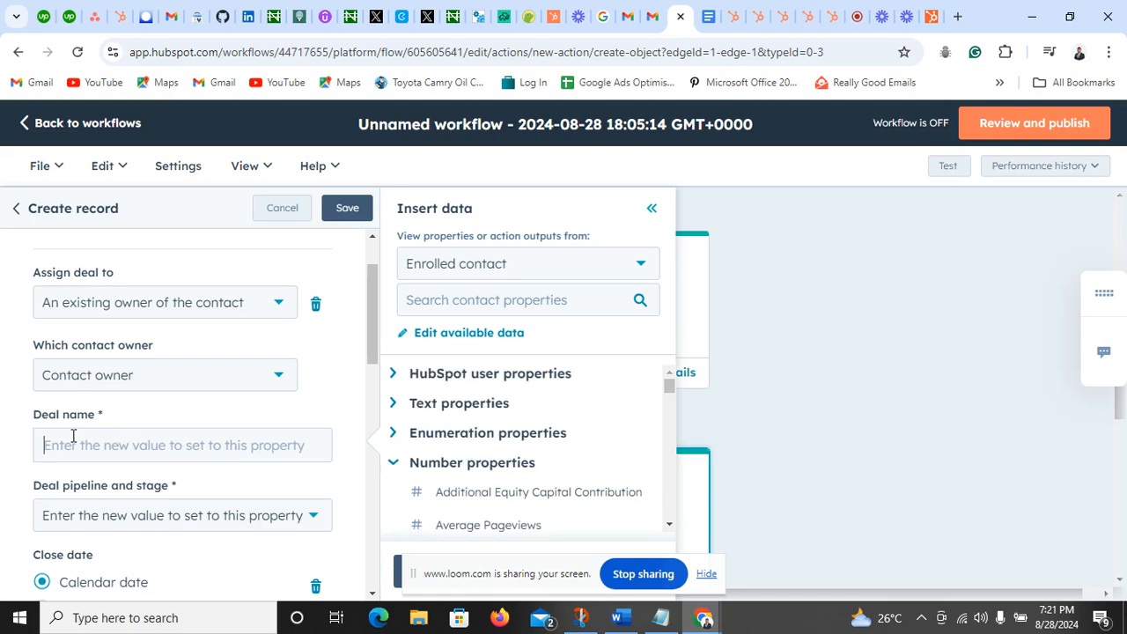
click(708, 16)
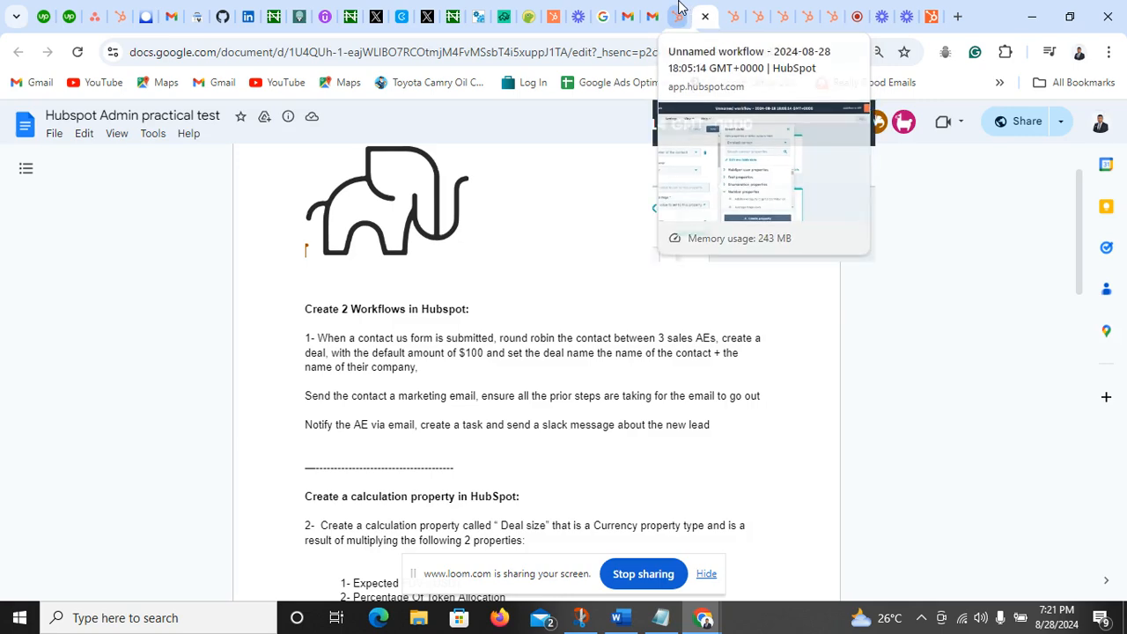
click(680, 11)
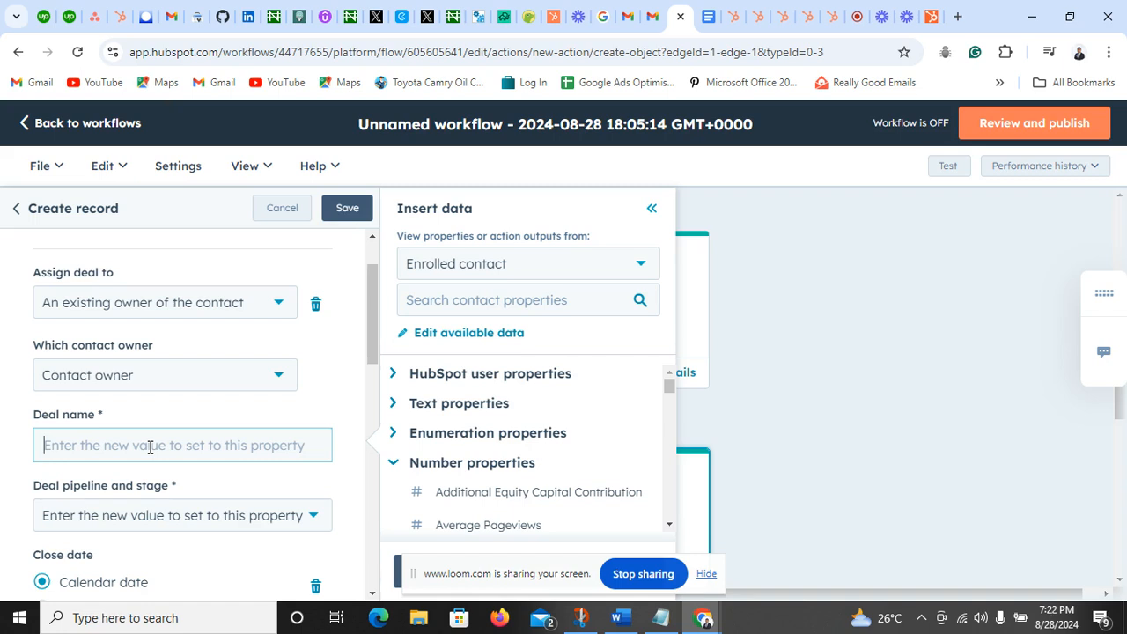
- Insert the enrolled contact's First Name property as the deal name, without any plain text before it
text(first)
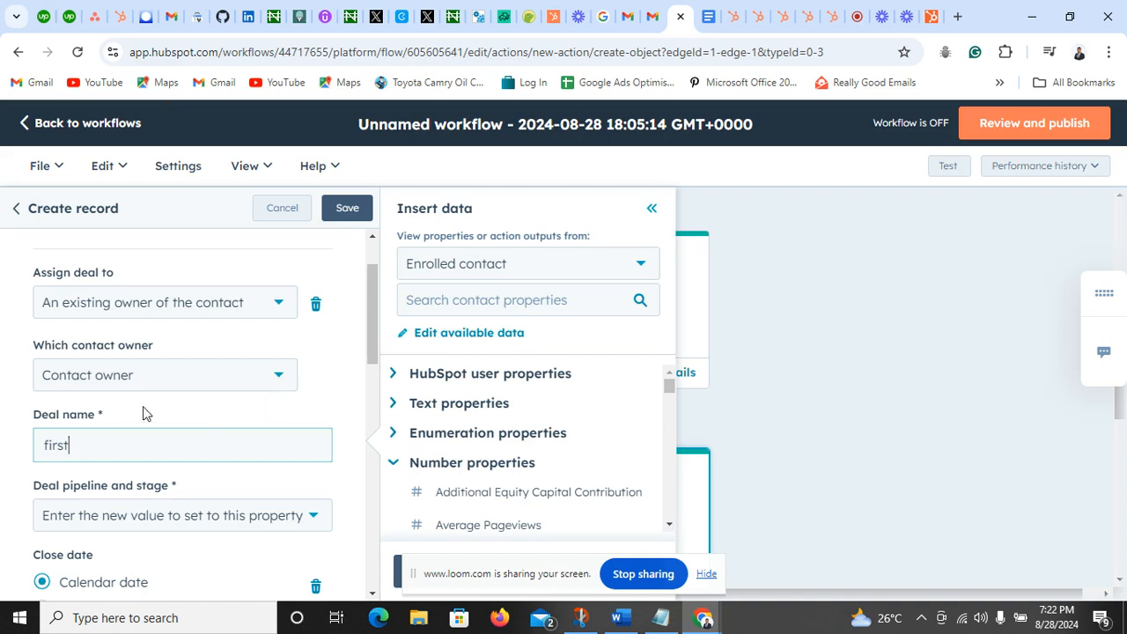
click(518, 302)
text(first)
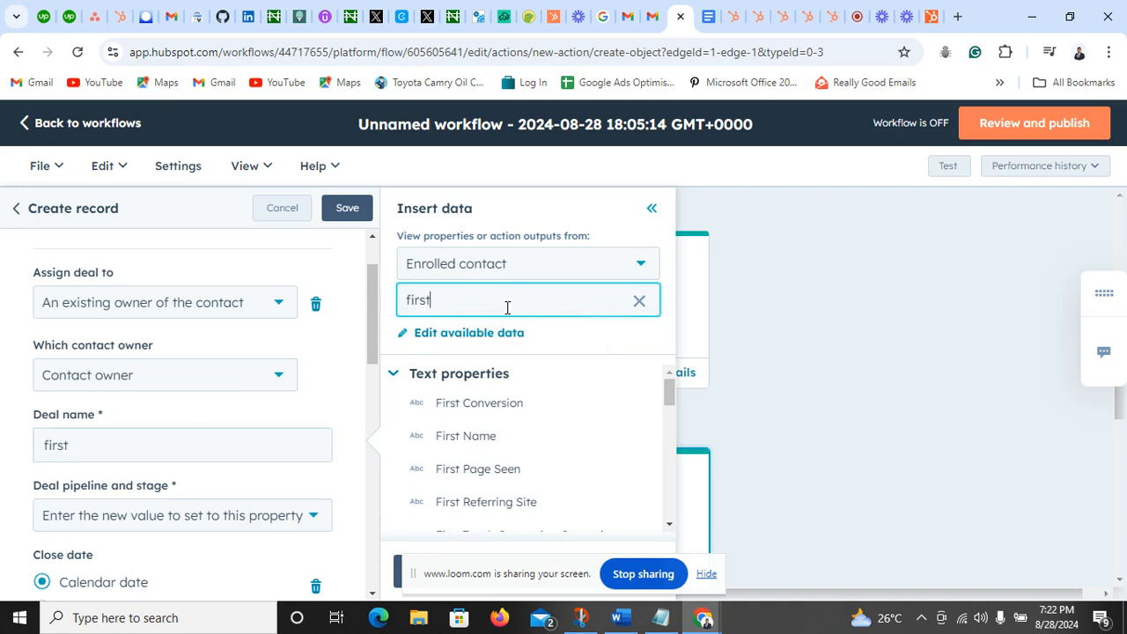
click(491, 446)
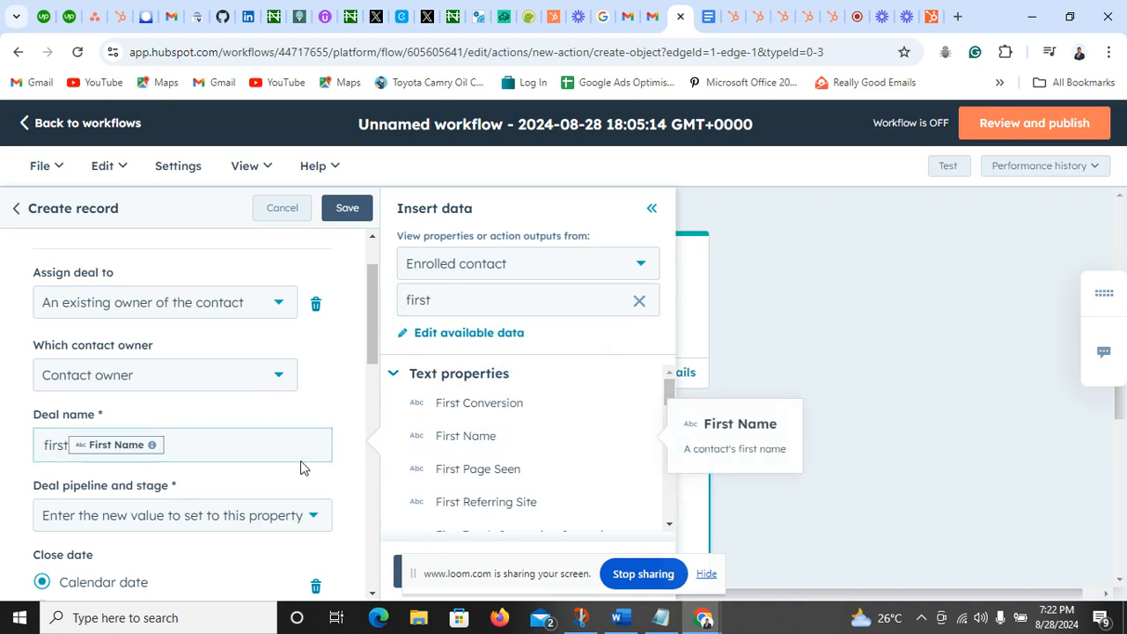
click(71, 452)
click(68, 448)
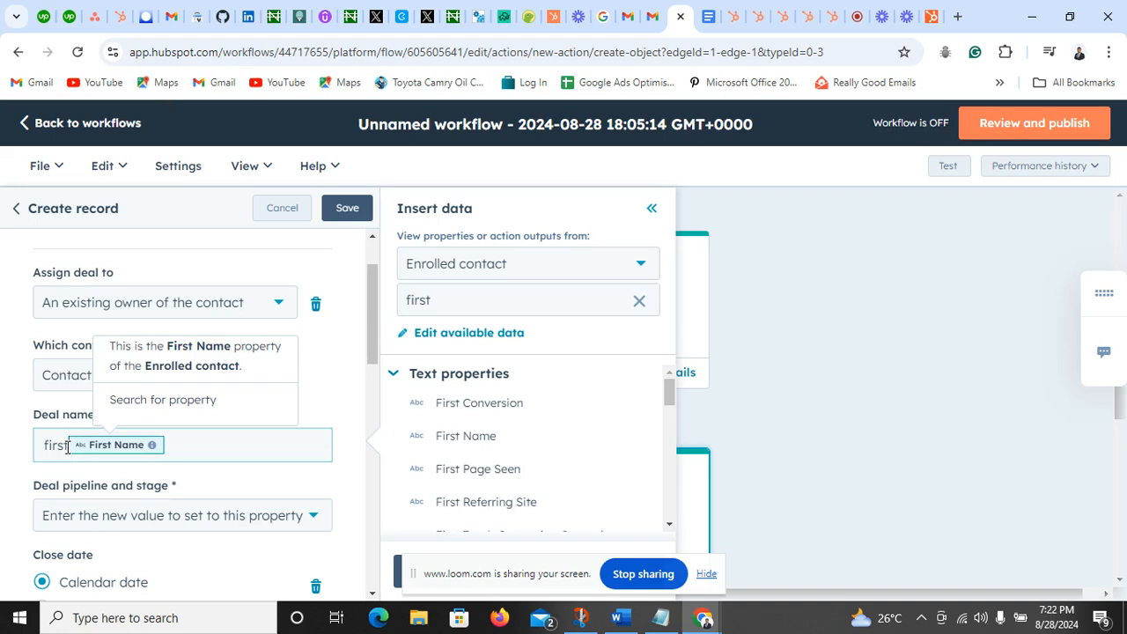
key(BackSpace)
key(BackSpace)
key(BackSpace)
key(BackSpace)
key(BackSpace)
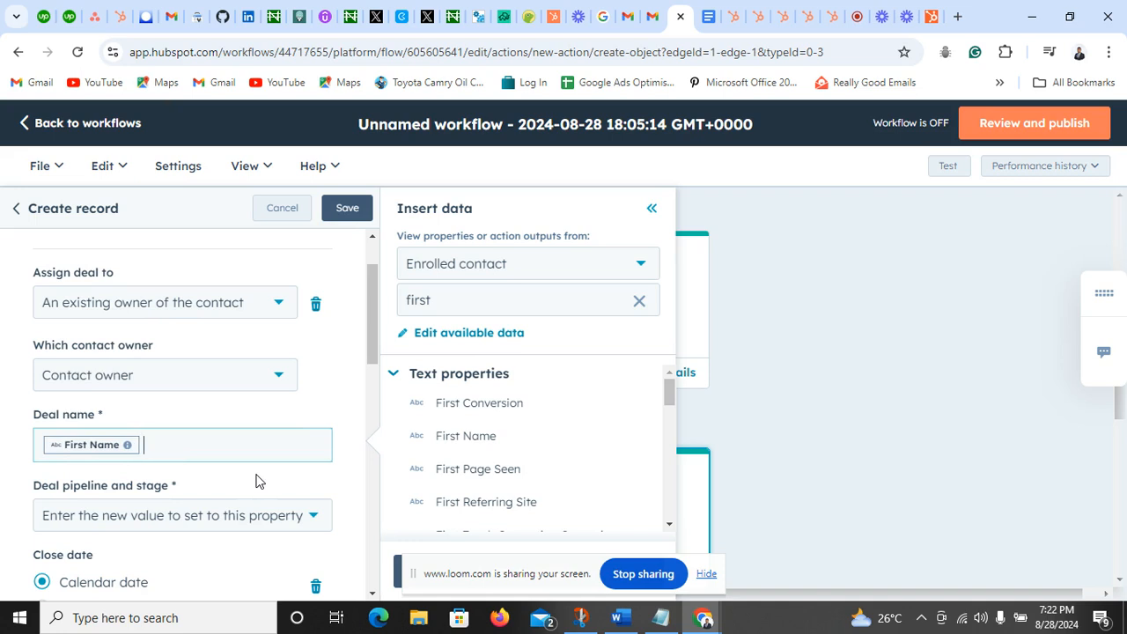
- Find the enrolled contact's Last Name property and add it to the deal name after First Name
click(433, 302)
key(BackSpace)
key(BackSpace)
key(BackSpace)
key(BackSpace)
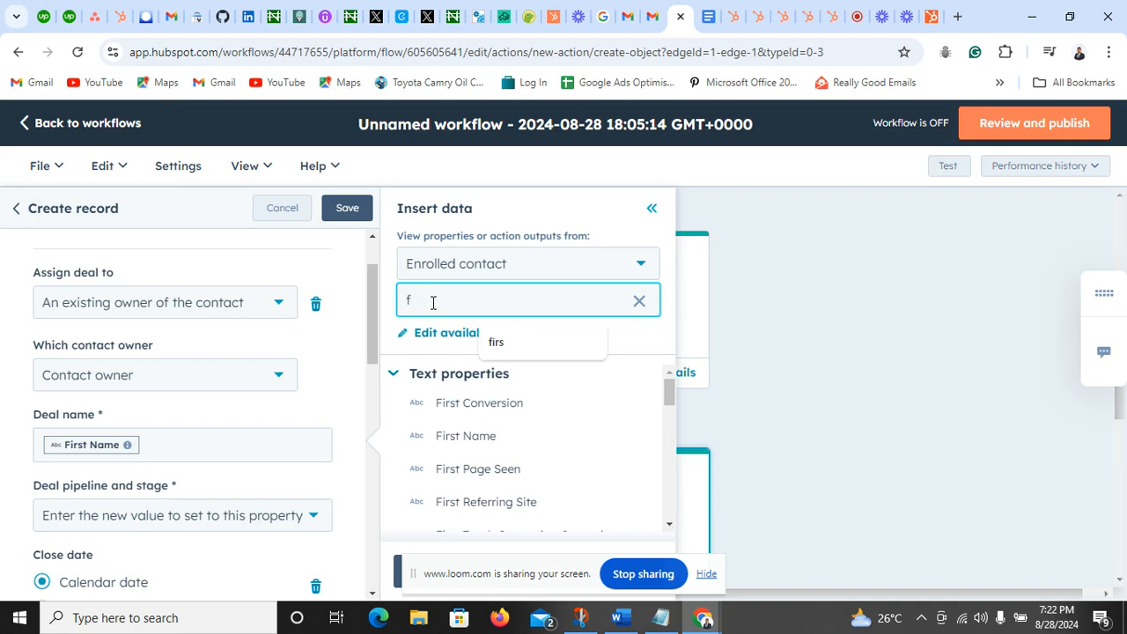
text(Last)
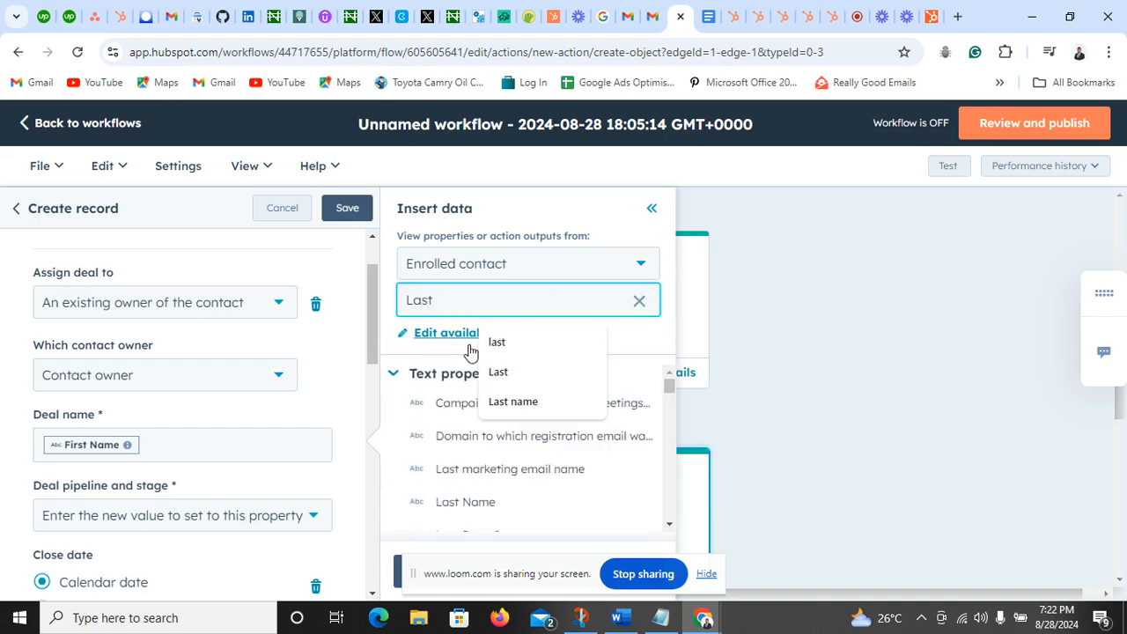
click(476, 503)
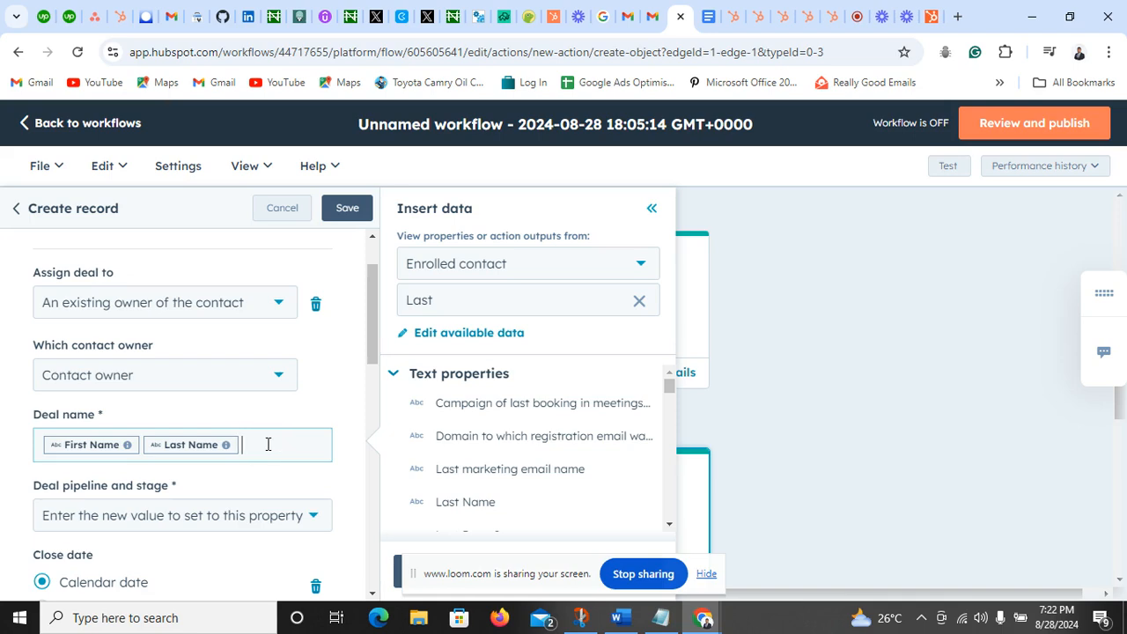
- Recheck the deal name requirement in the HubSpot Admin practical test document and return to the start of the workflow's deal name
click(705, 11)
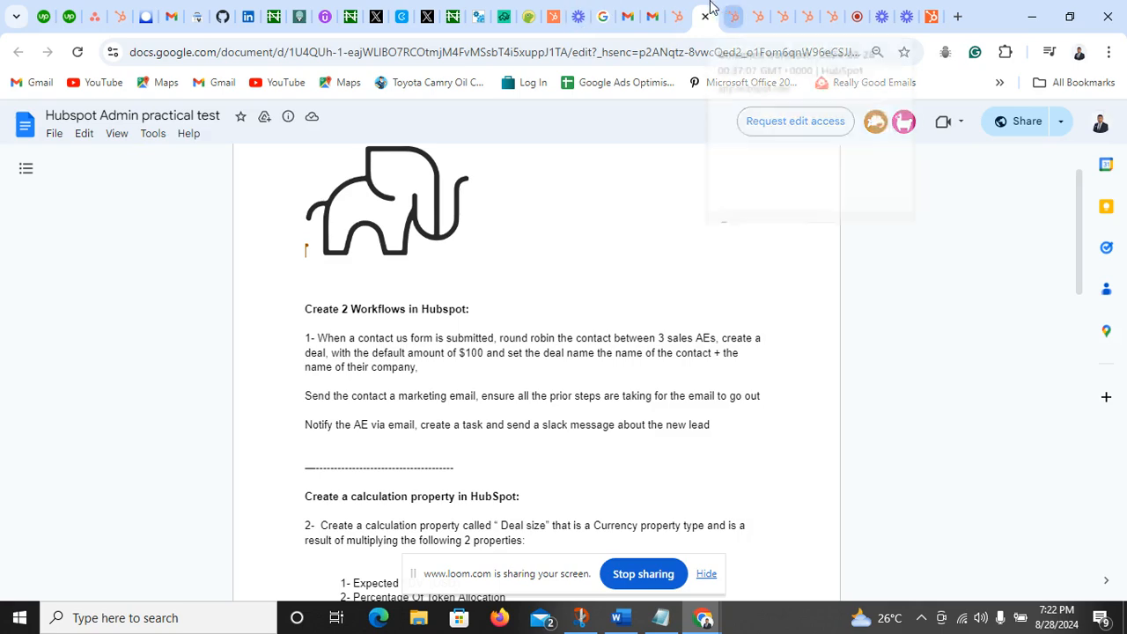
click(676, 15)
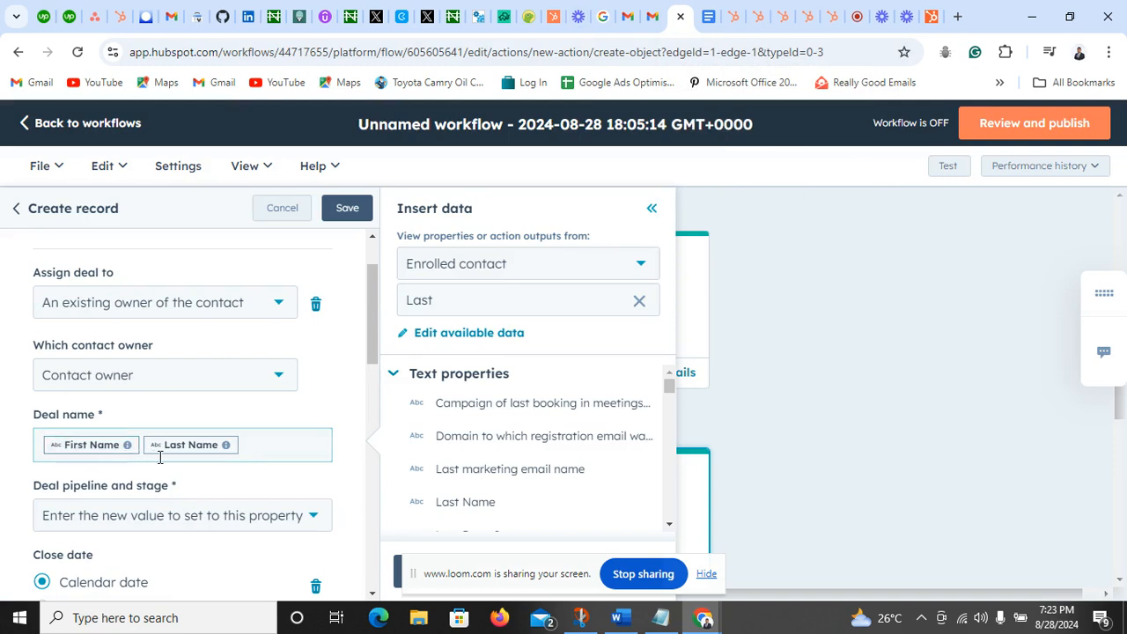
click(48, 447)
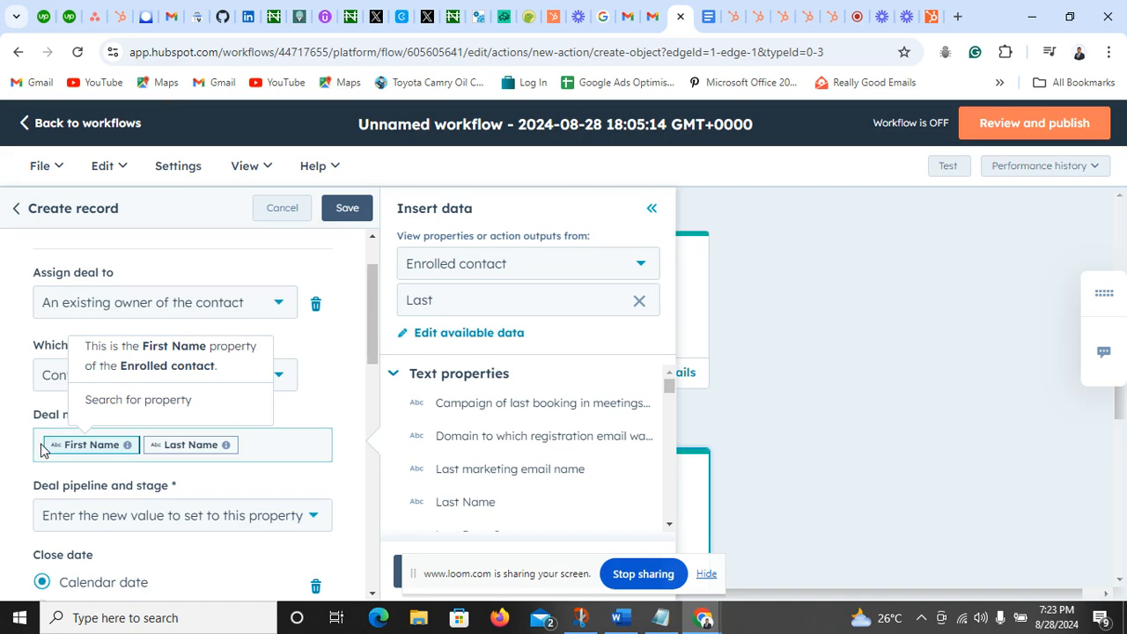
click(42, 447)
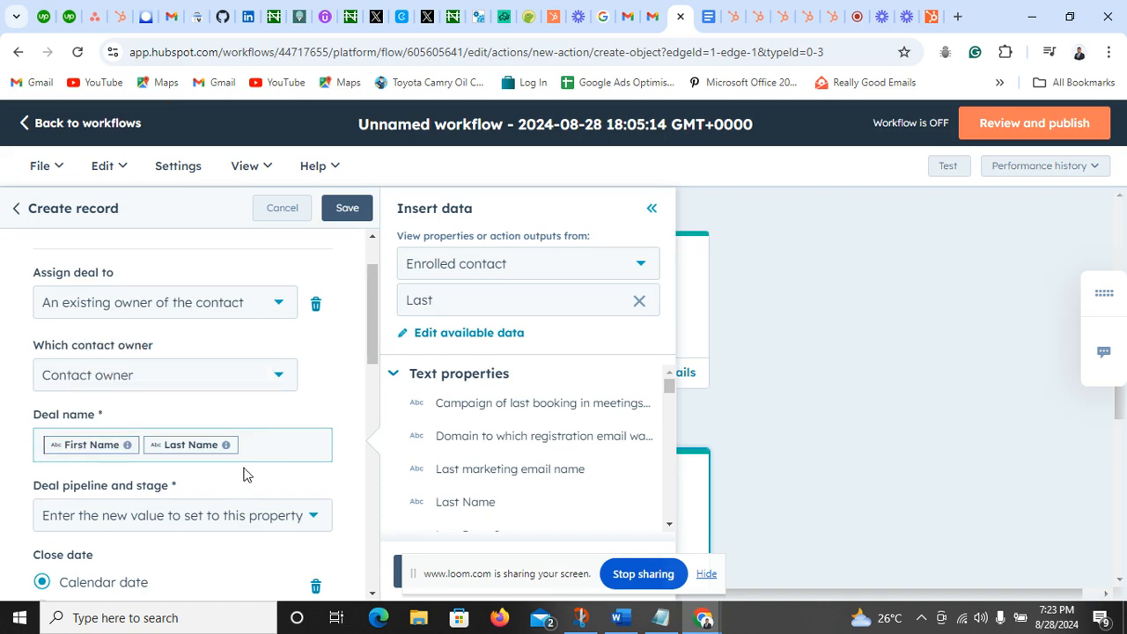
- Add the plain text "Condo Deal -" before First Name in the deal name and a hyphen after Last Name
text(Ne)
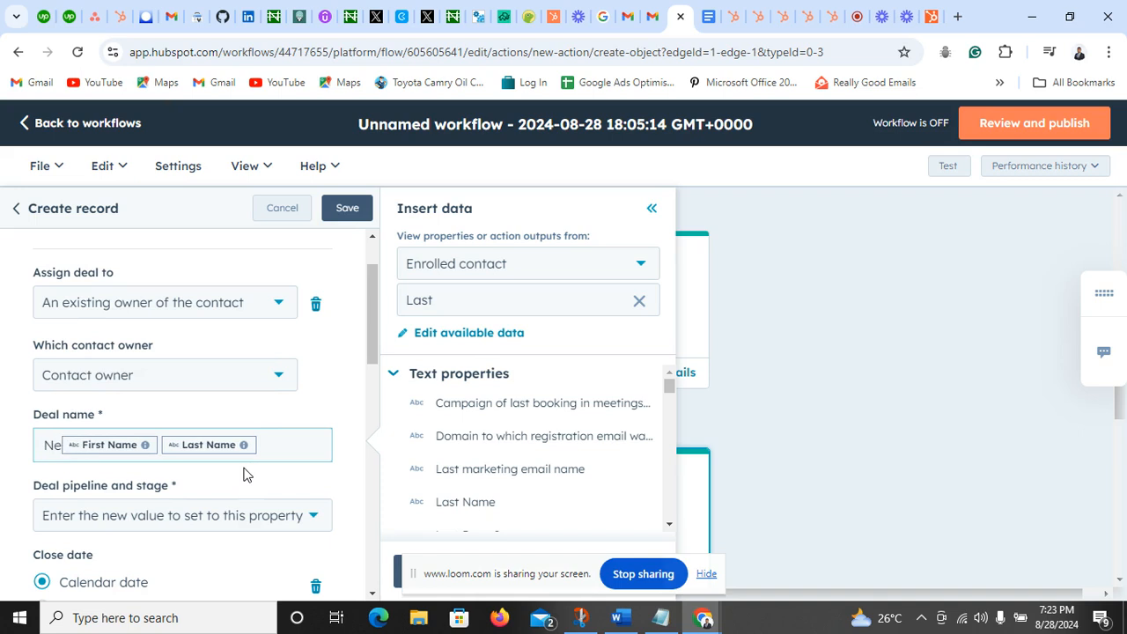
key(BackSpace)
key(BackSpace)
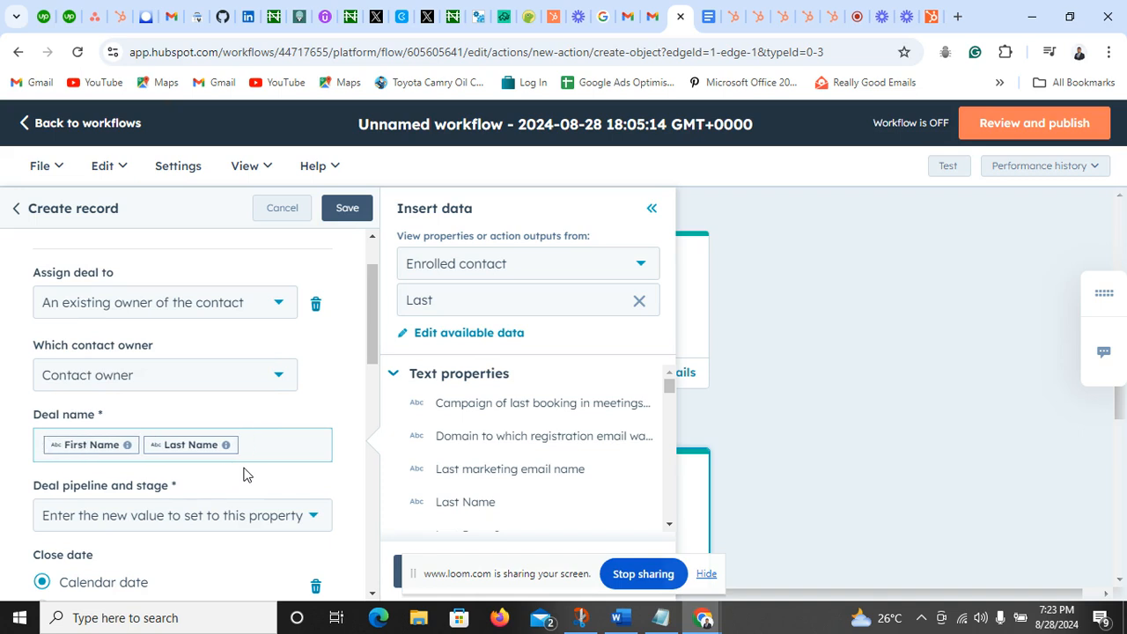
text(Cod)
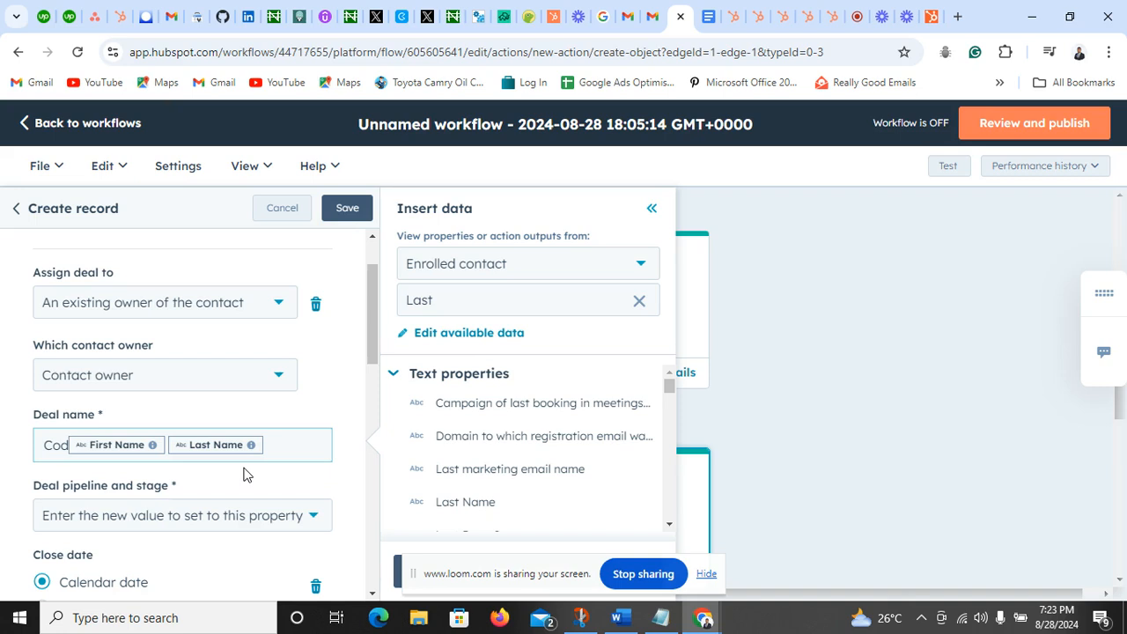
key(BackSpace)
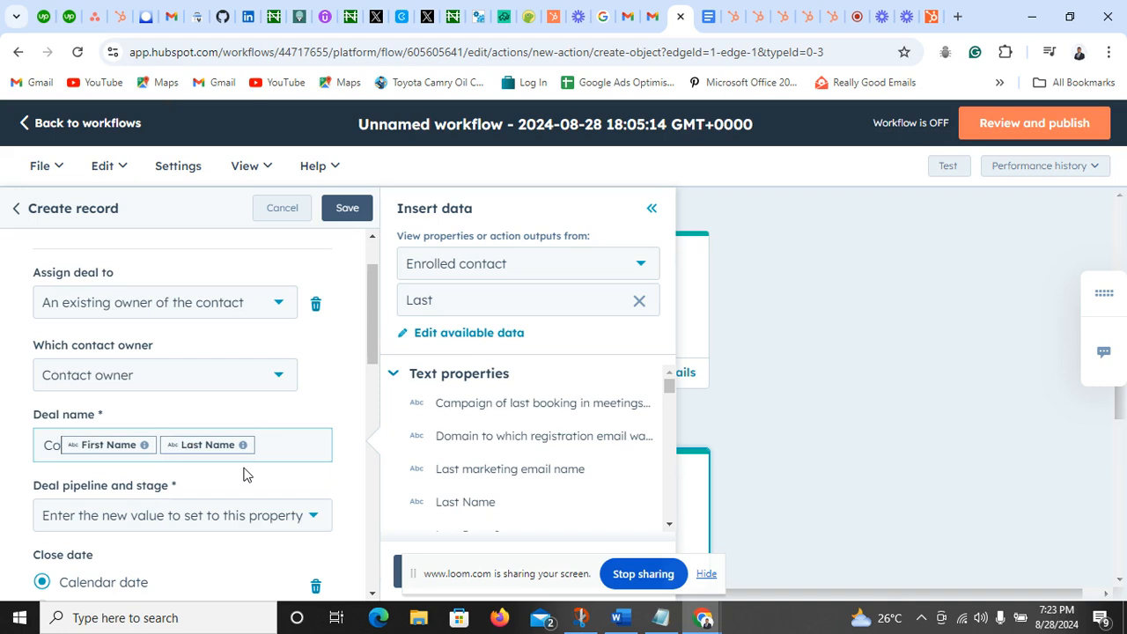
text(ndo)
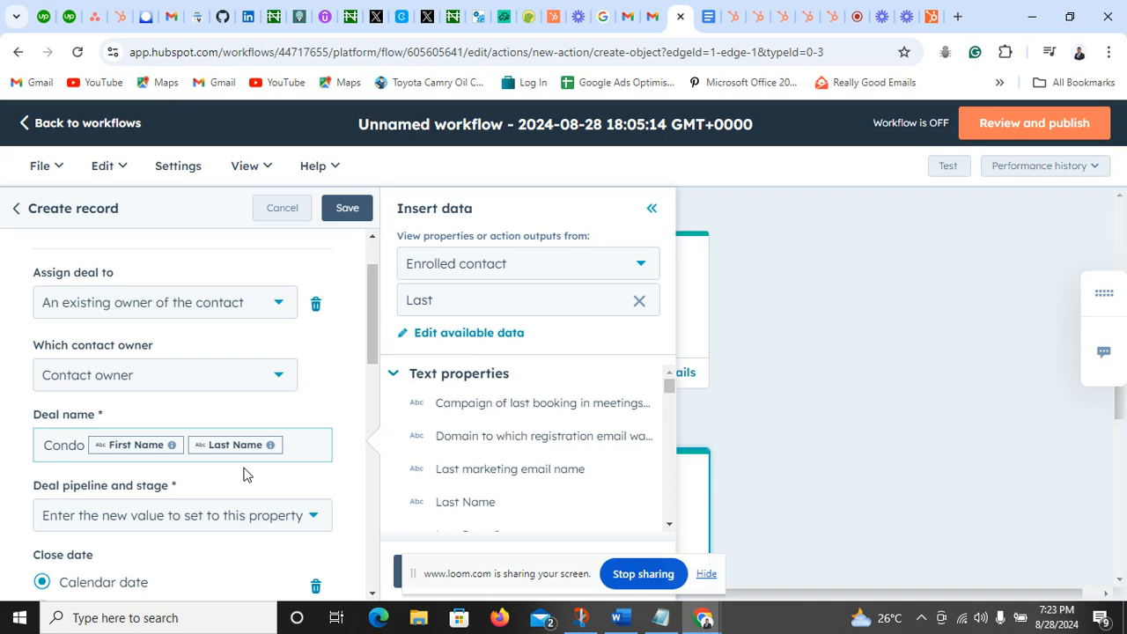
text(Dea)
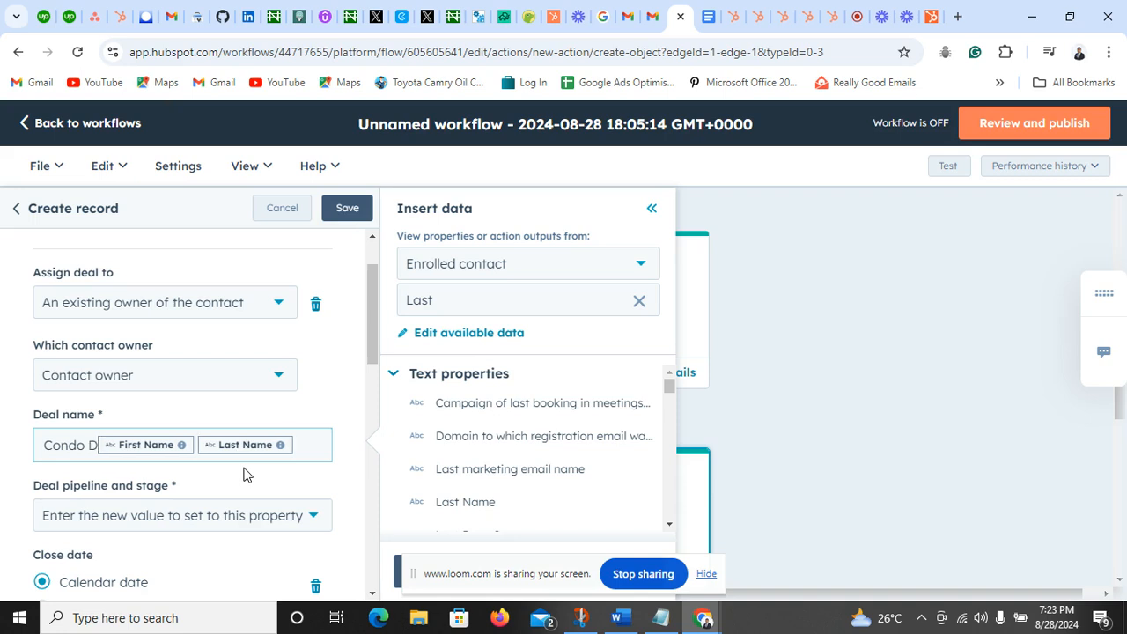
text(l )
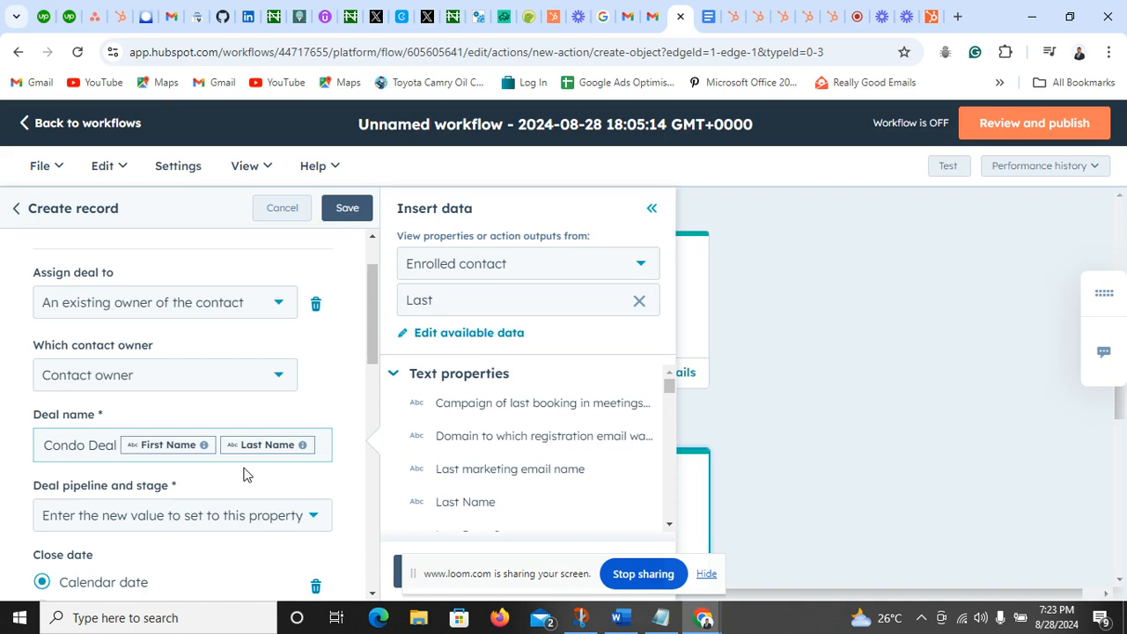
text(-)
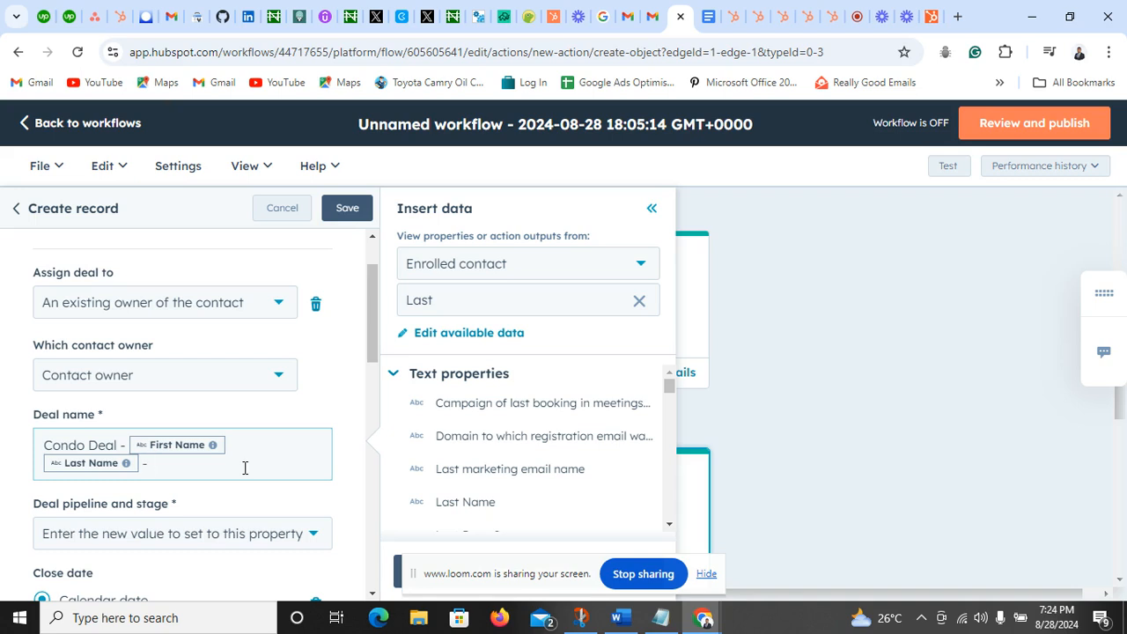
- Find the enrolled contact's Company Name property and add it to the end of the deal name
click(443, 300)
drag(444, 300, 387, 310)
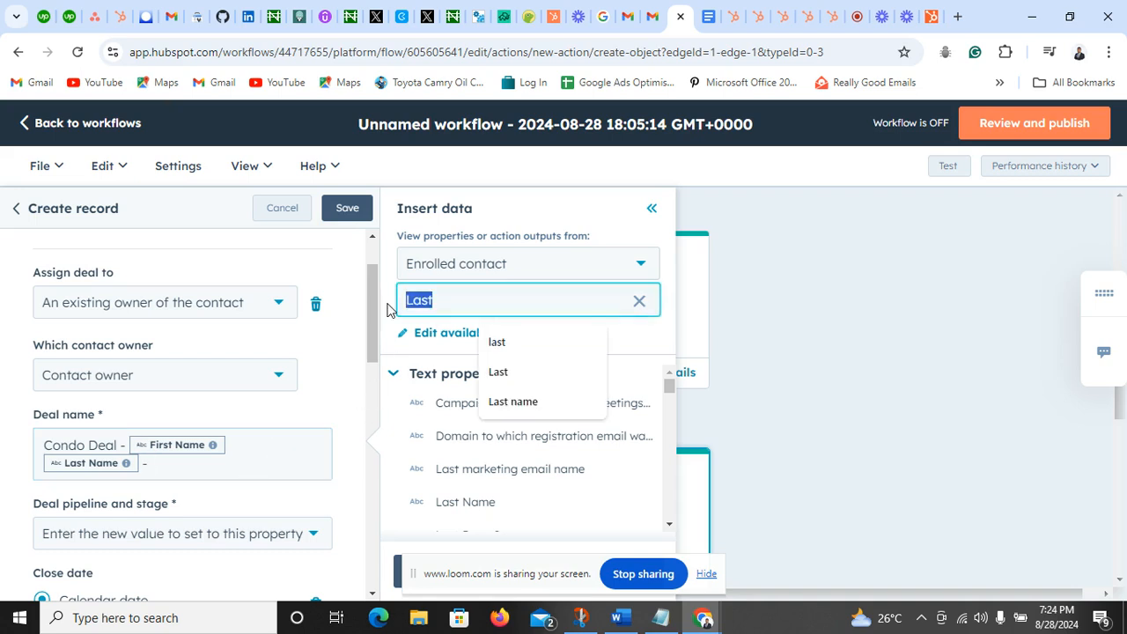
key(BackSpace)
text(co)
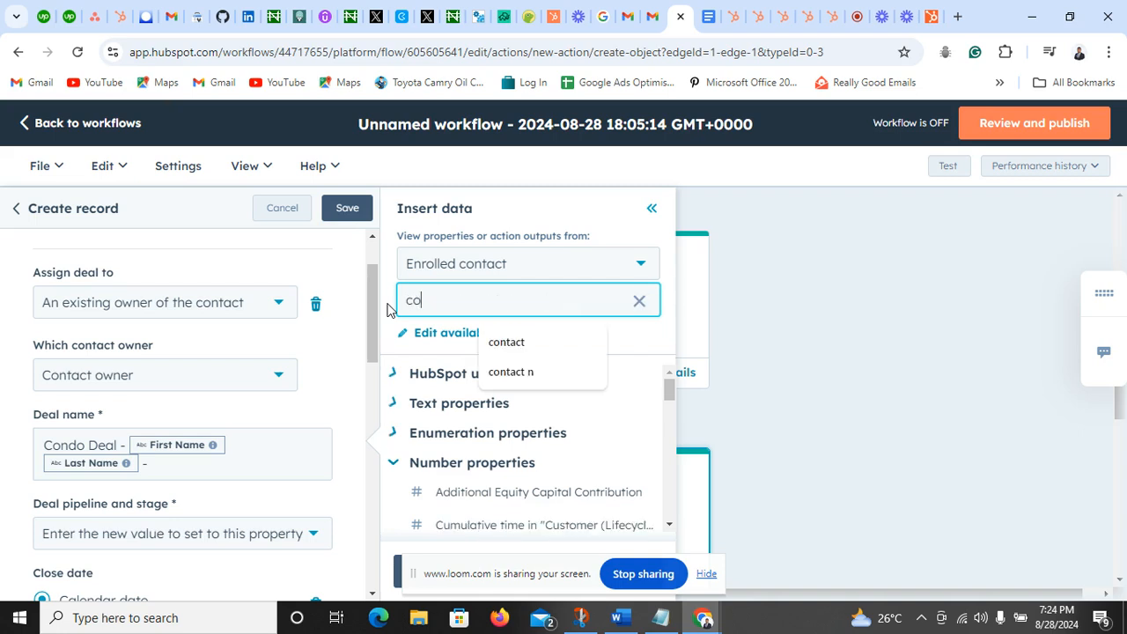
text(mp)
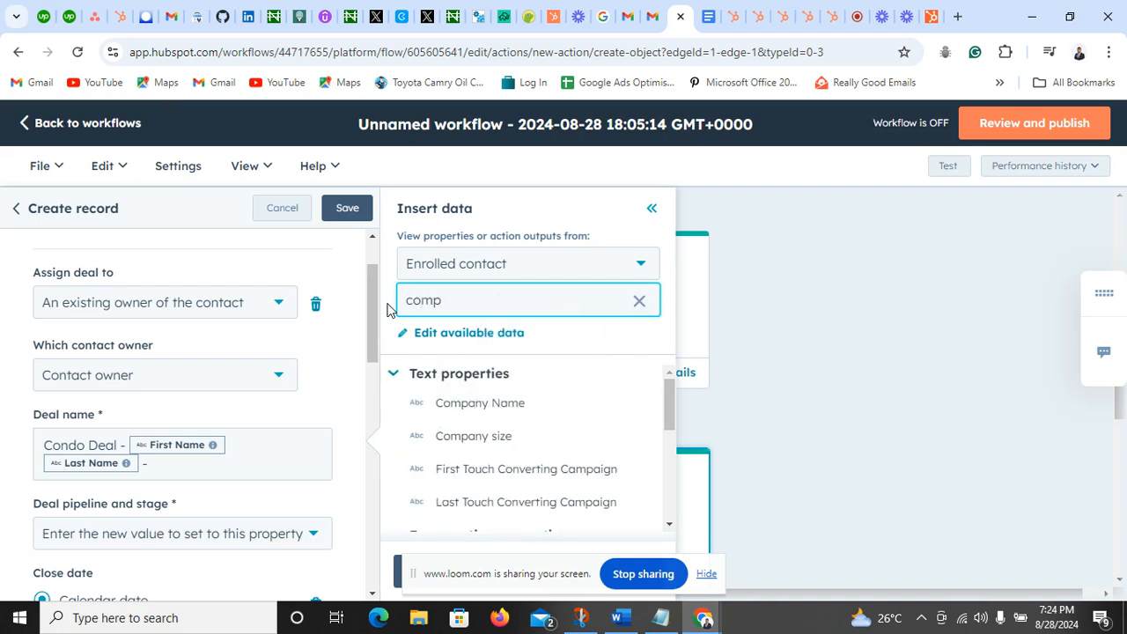
click(511, 421)
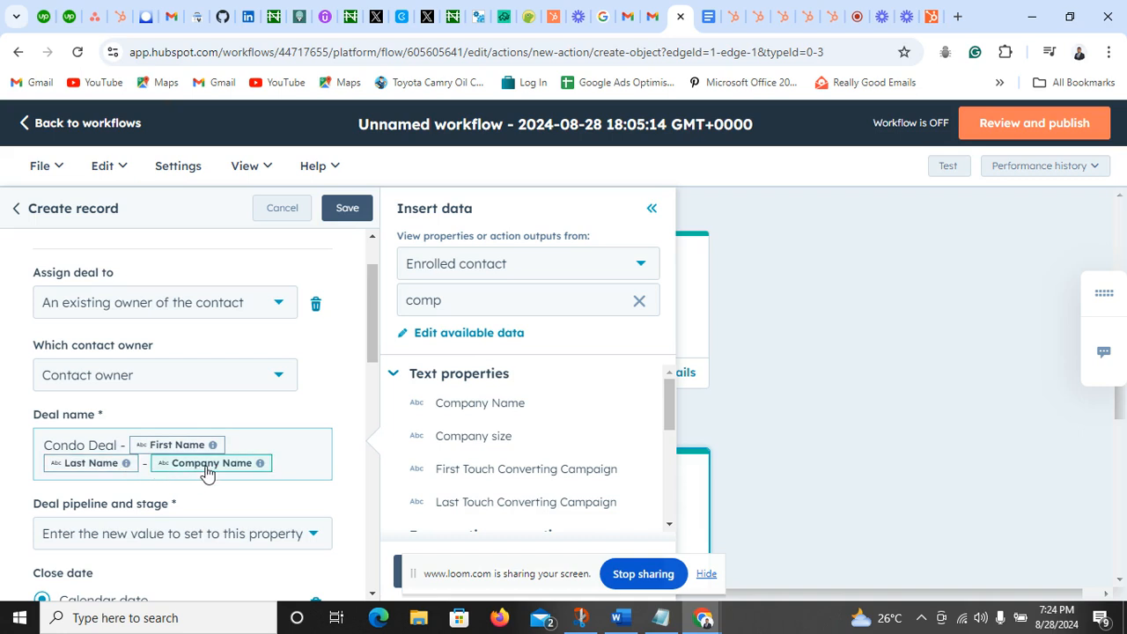
- Set the deal pipeline and stage to Prospect (Property Owner Lead Pipeline)
scroll(304, 432, down, 1)
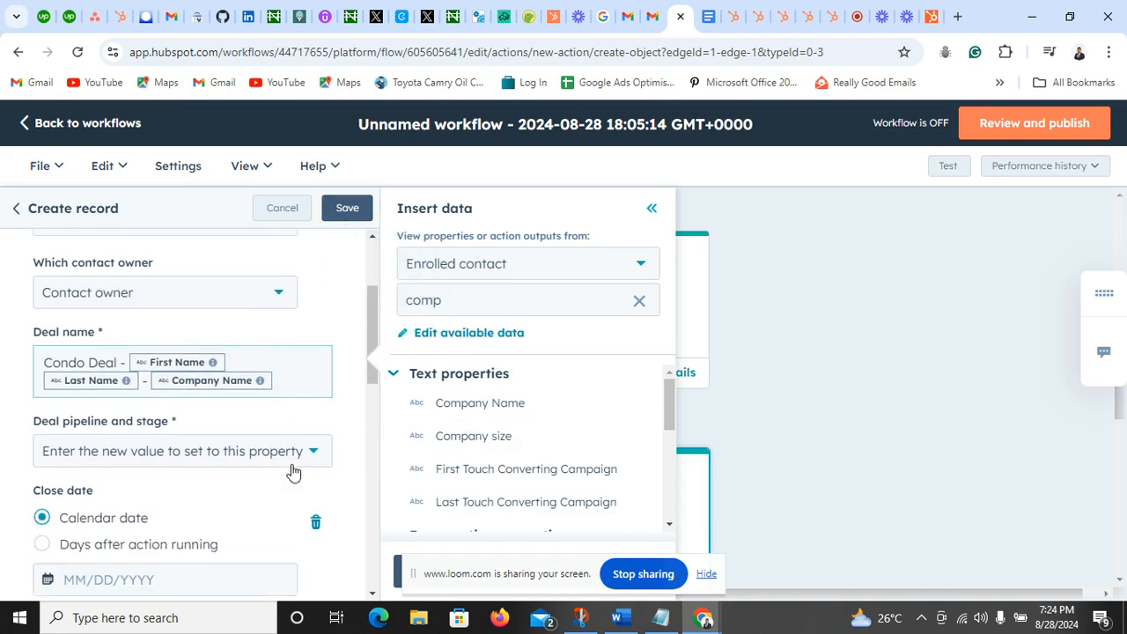
click(286, 456)
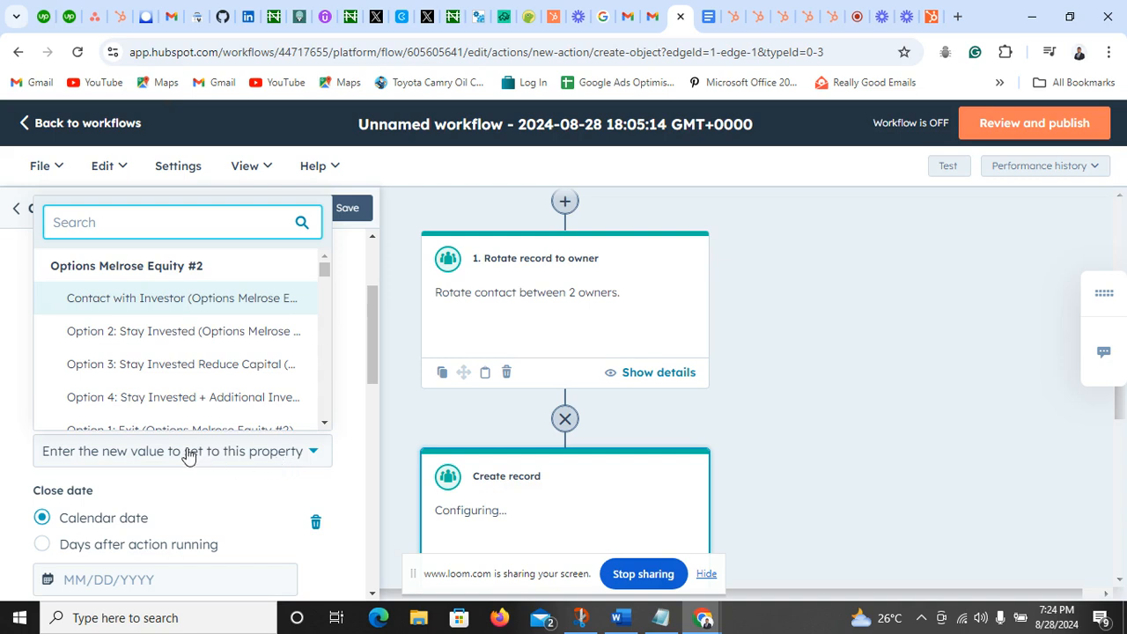
scroll(240, 308, down, 2)
scroll(226, 332, down, 3)
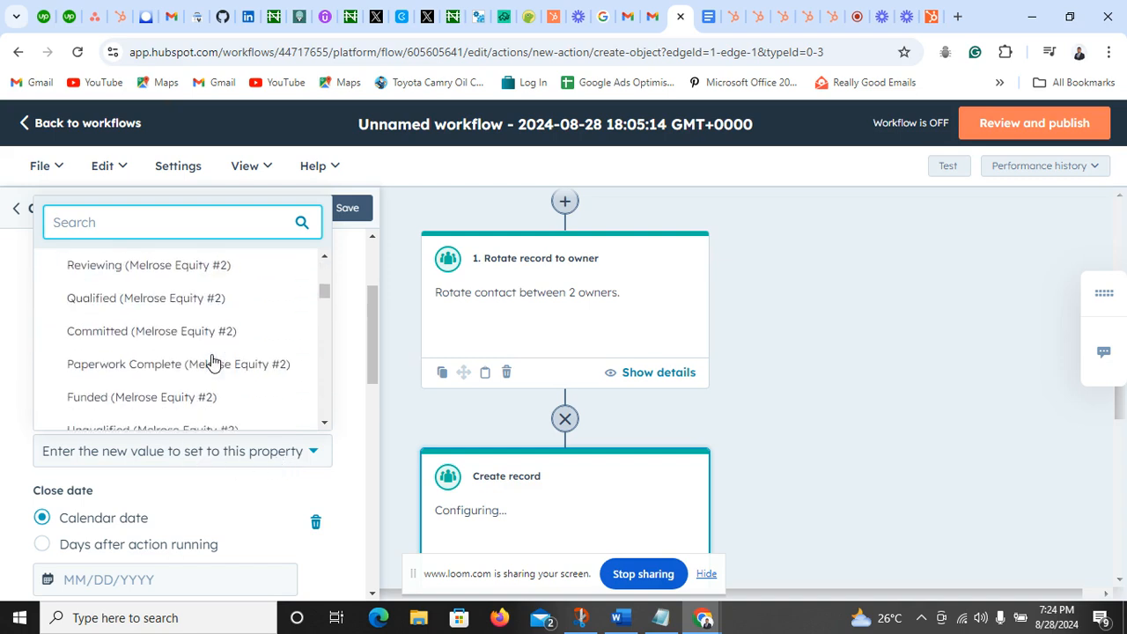
scroll(211, 361, down, 5)
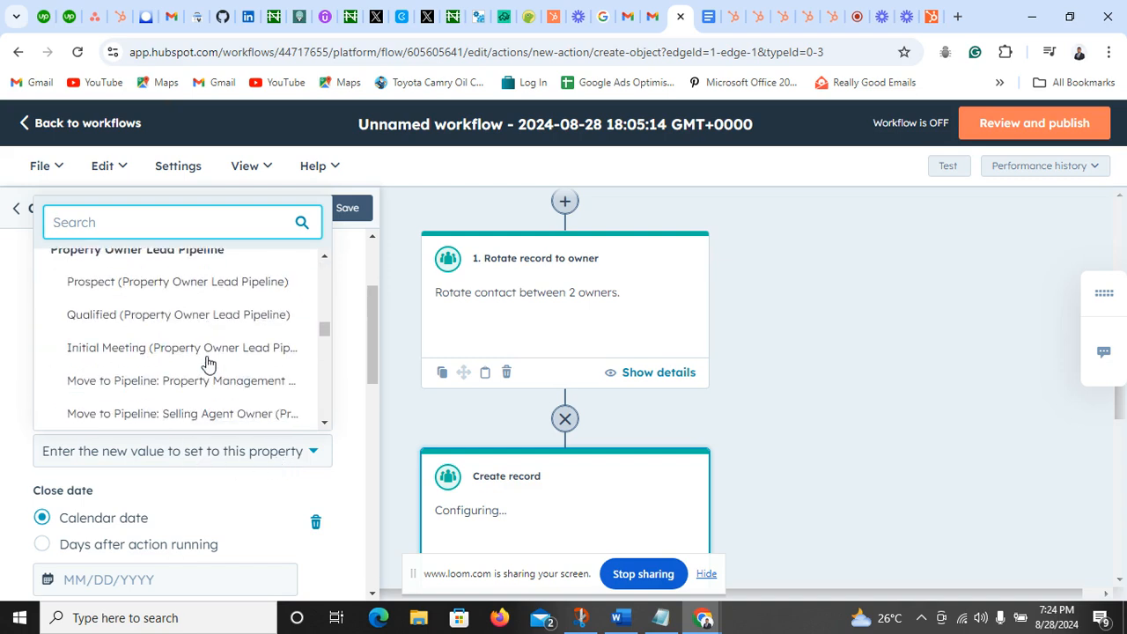
scroll(176, 339, up, 2)
scroll(146, 322, down, 2)
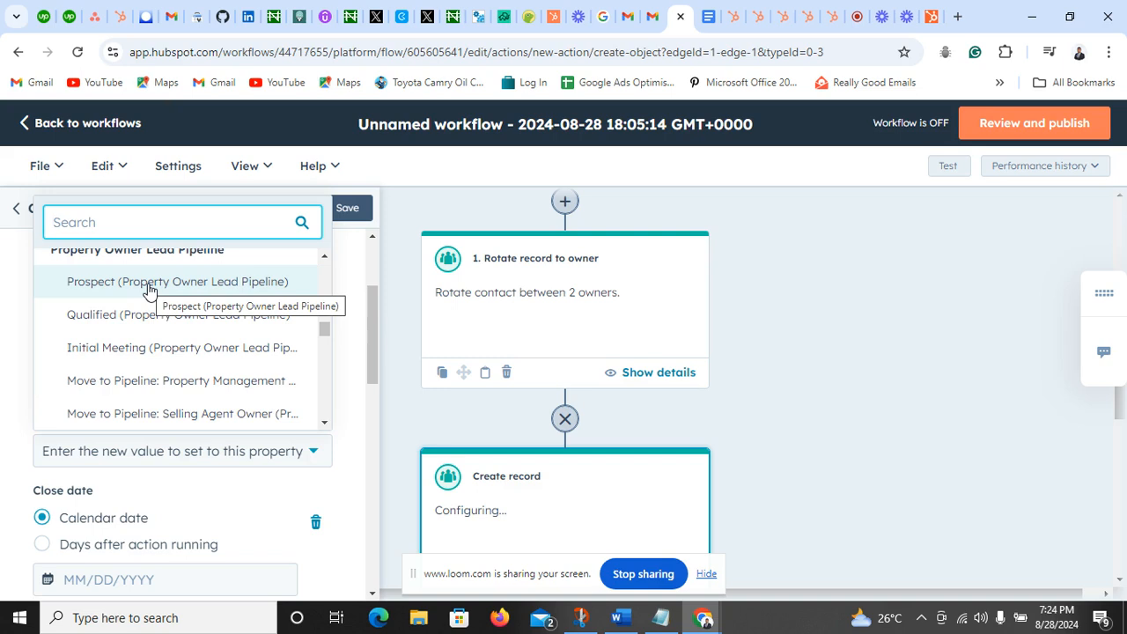
click(203, 291)
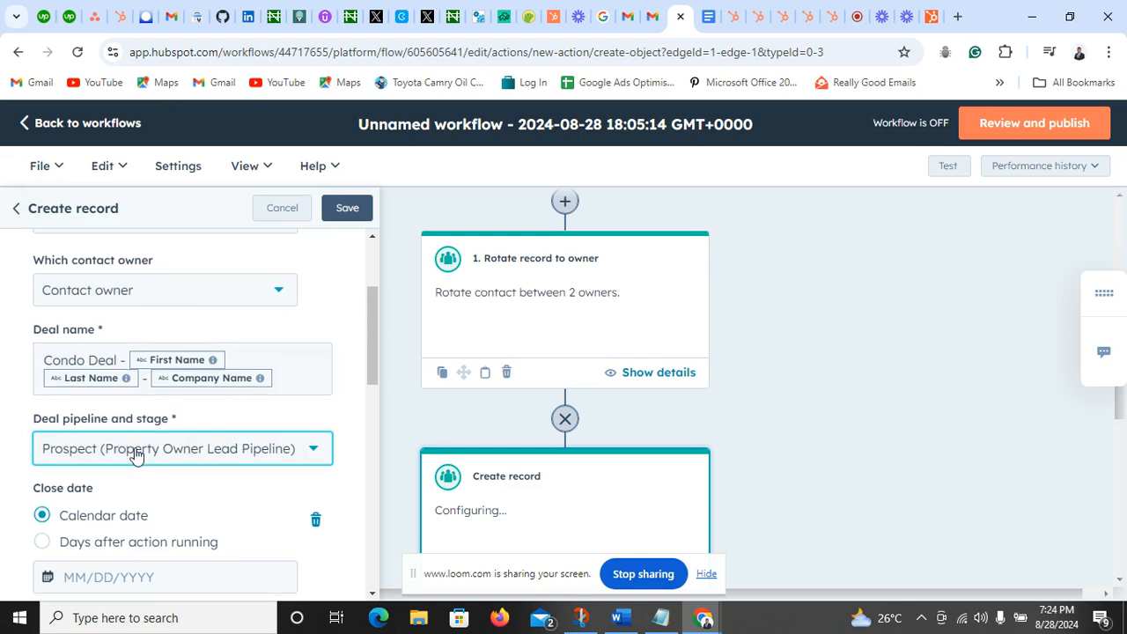
- Set the deal's close date to the calendar date 08/31/2024
scroll(132, 454, down, 2)
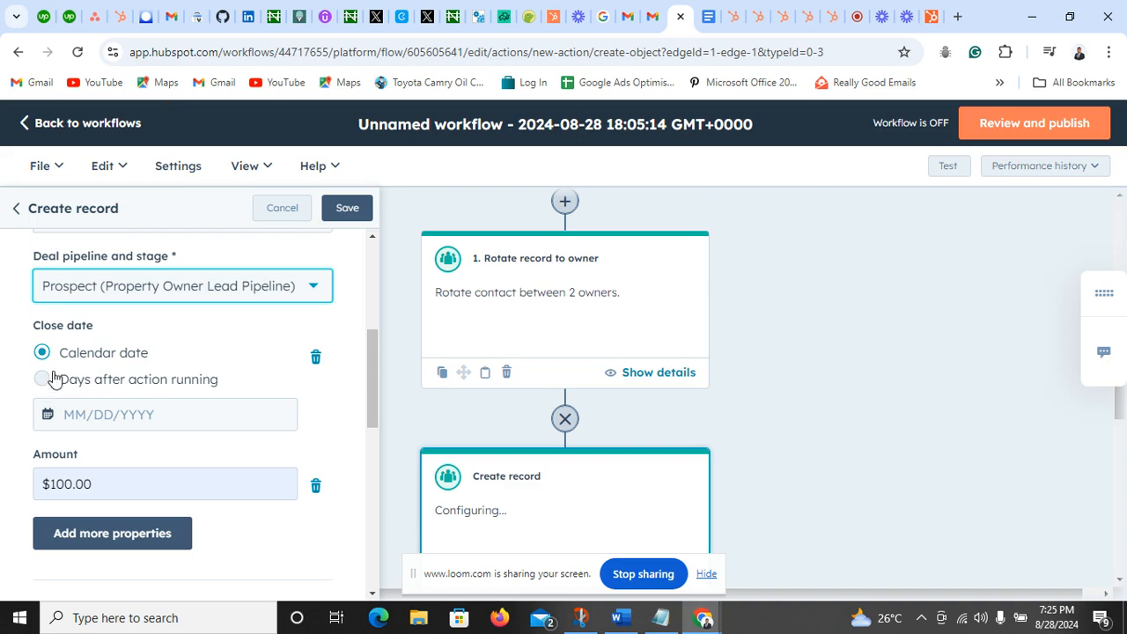
click(120, 415)
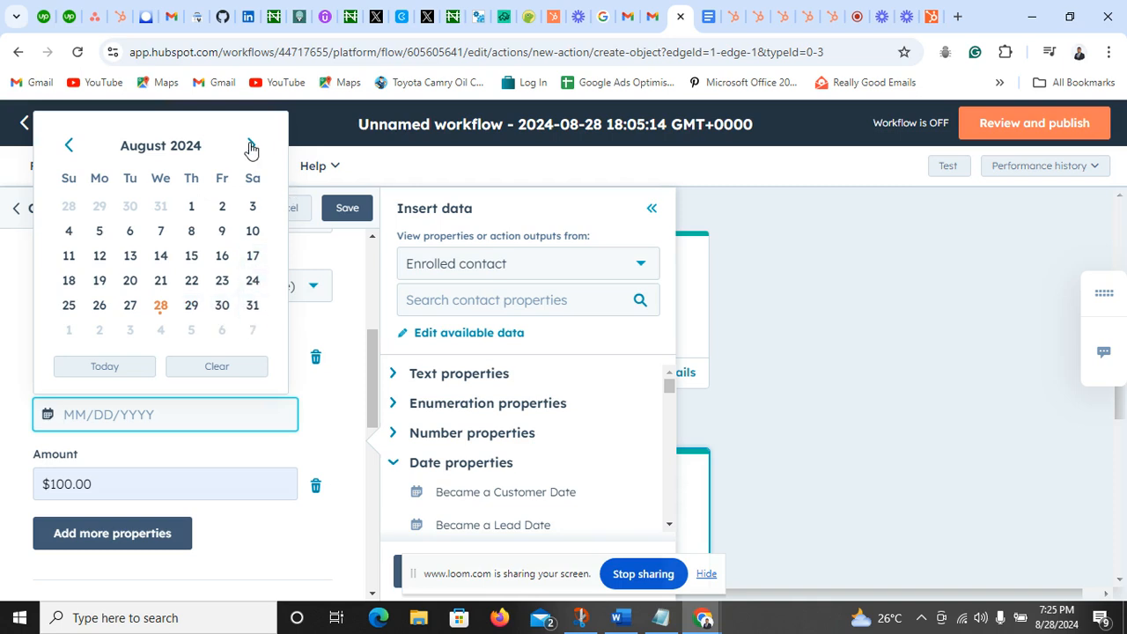
click(252, 308)
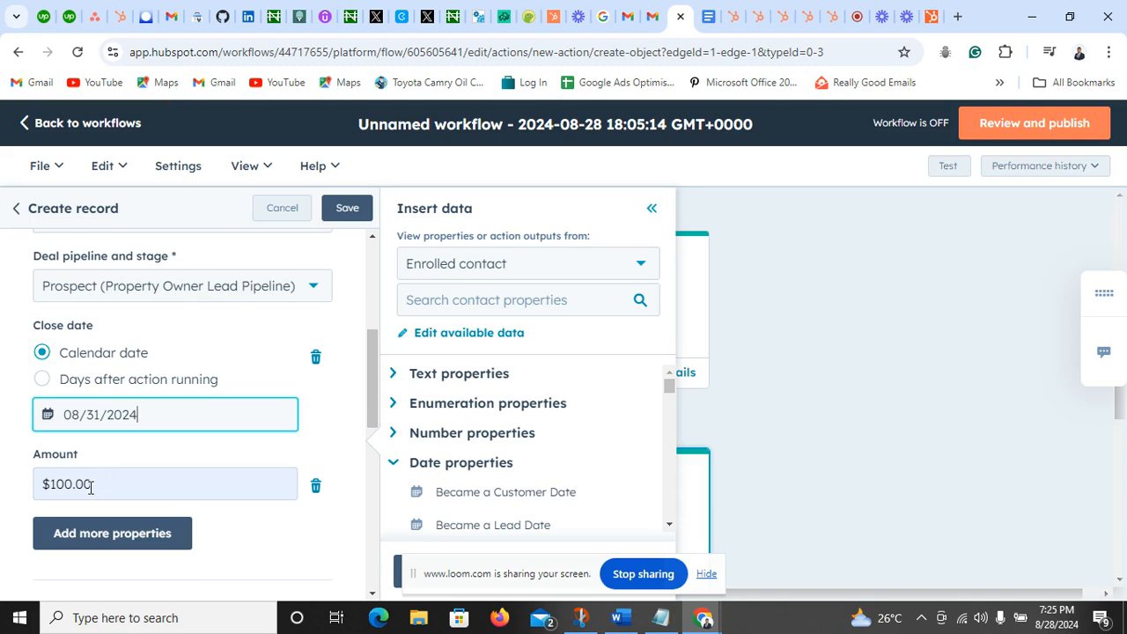
- Check the default deal amount in the practical test document, then save the workflow's Create record action
click(708, 16)
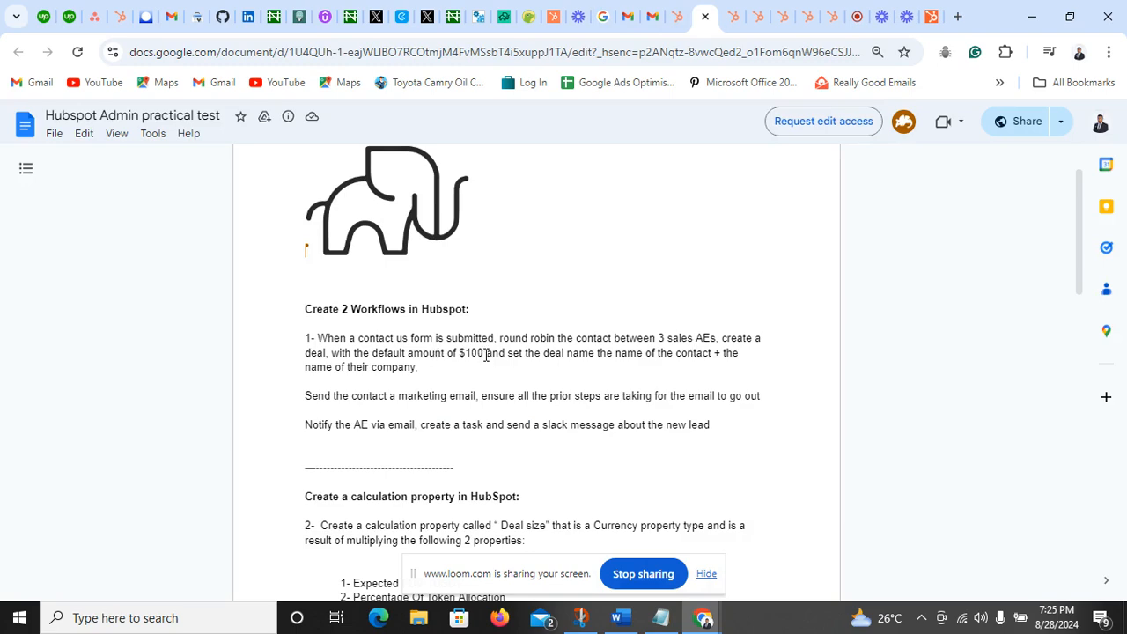
click(685, 11)
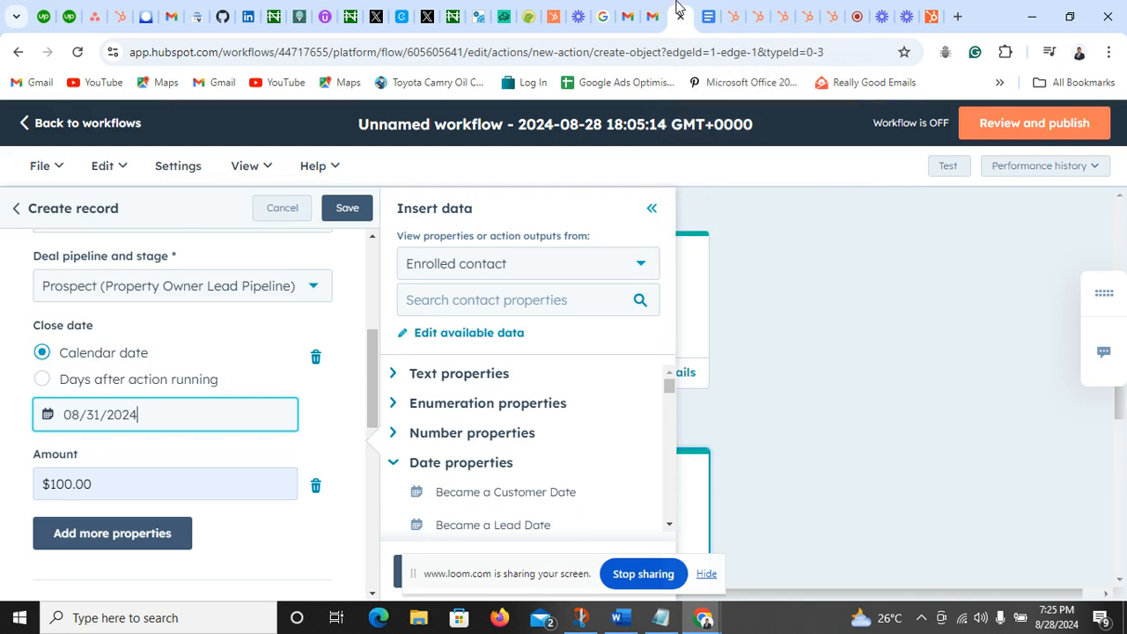
click(5, 477)
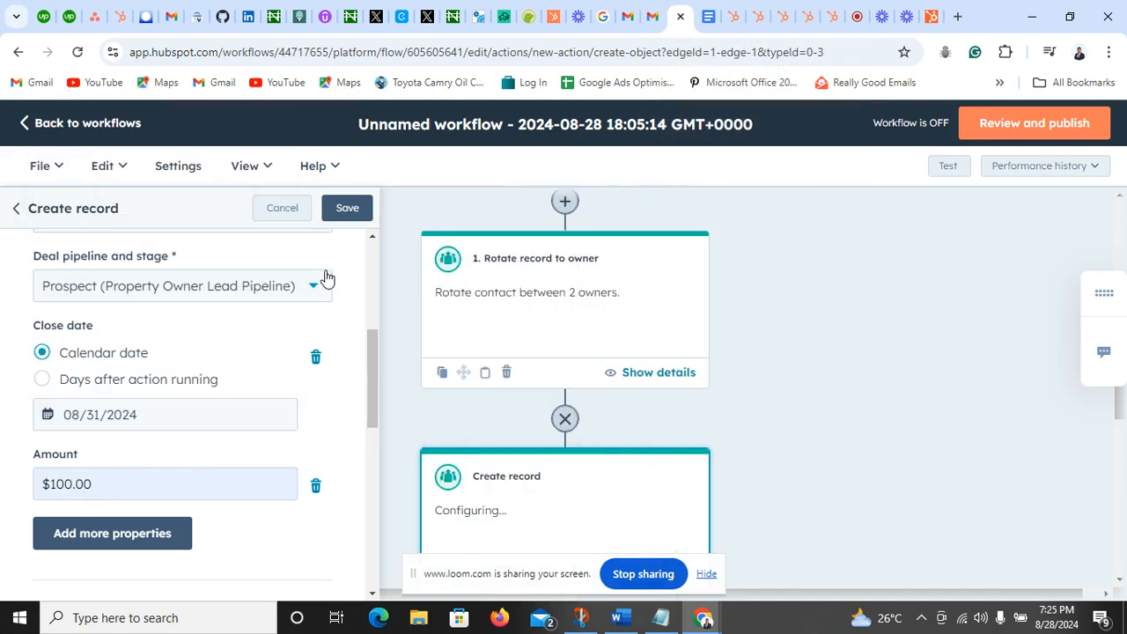
click(346, 209)
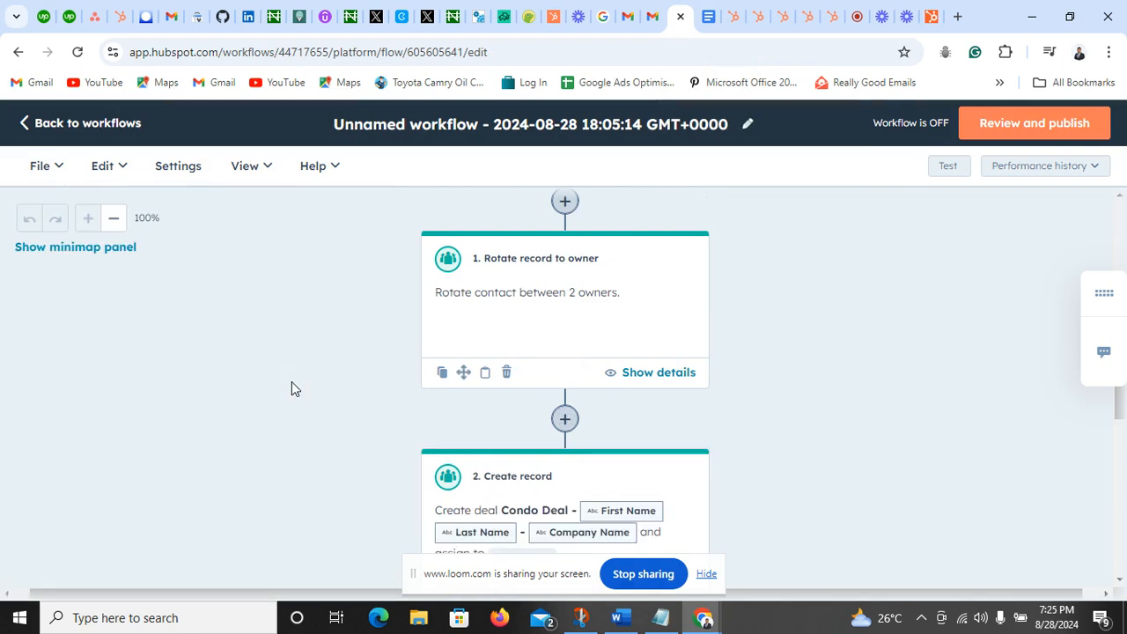
- Reopen the saved Create record action and compare its deal name with the requirement in the practical test document
scroll(566, 415, down, 1)
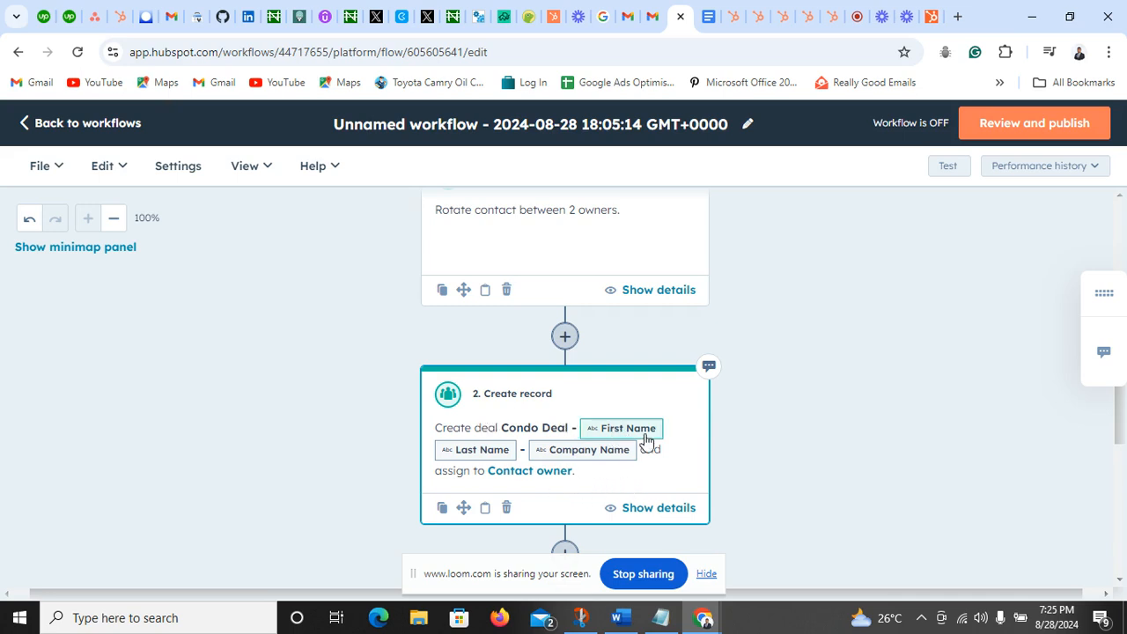
click(608, 484)
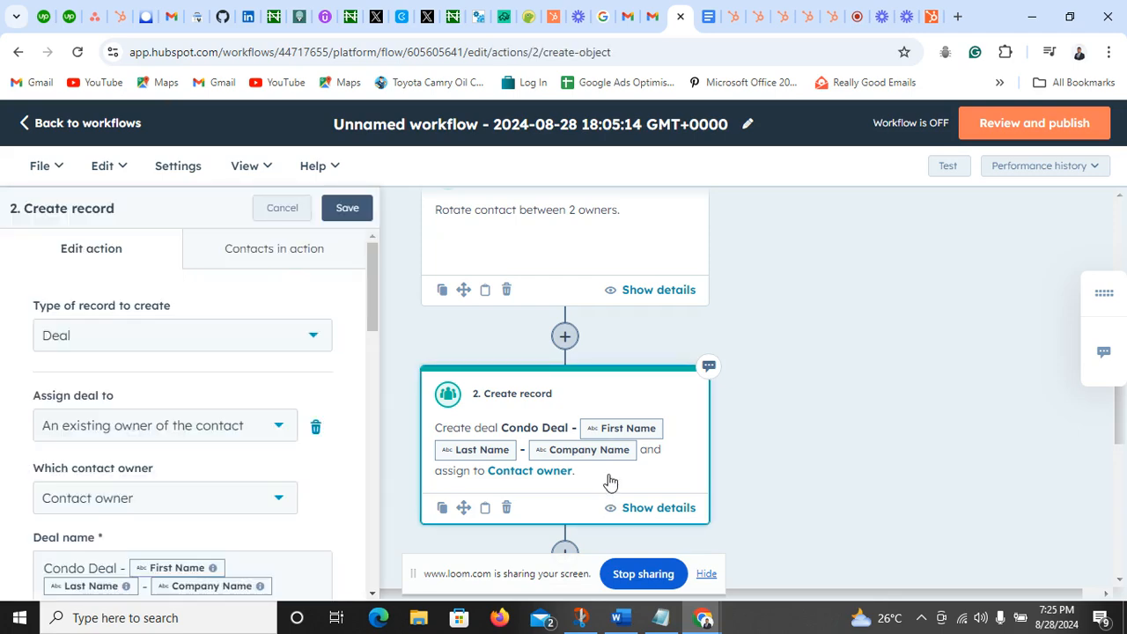
click(710, 7)
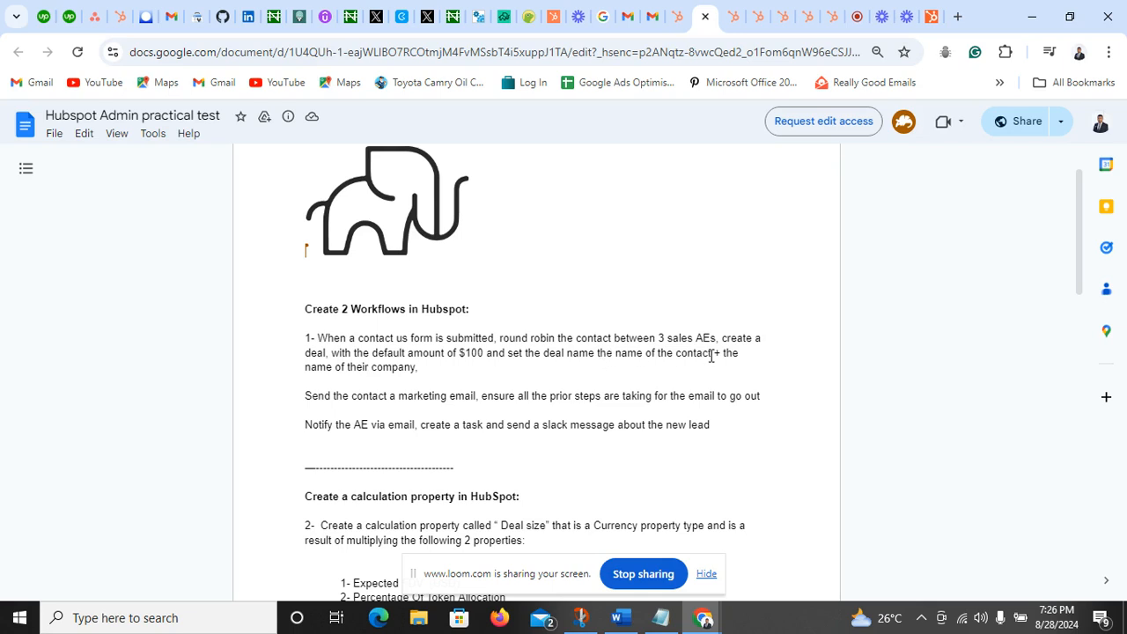
click(679, 16)
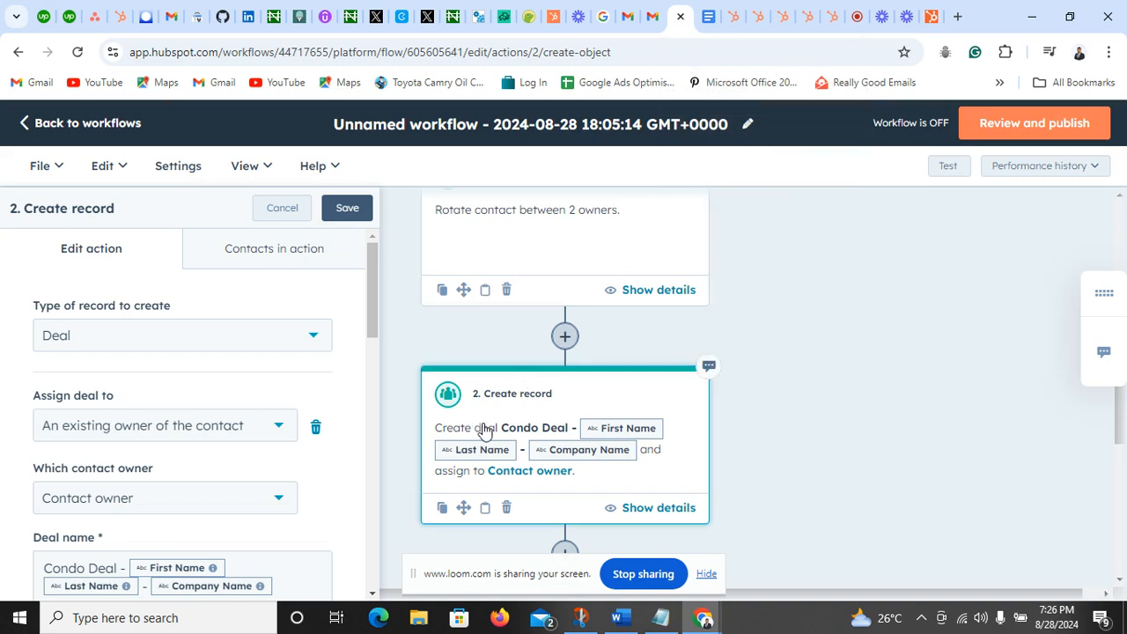
- Remove the "Condo Deal -" prefix from the deal name, keeping only the name and company tokens, and save the Create record action
scroll(143, 385, down, 3)
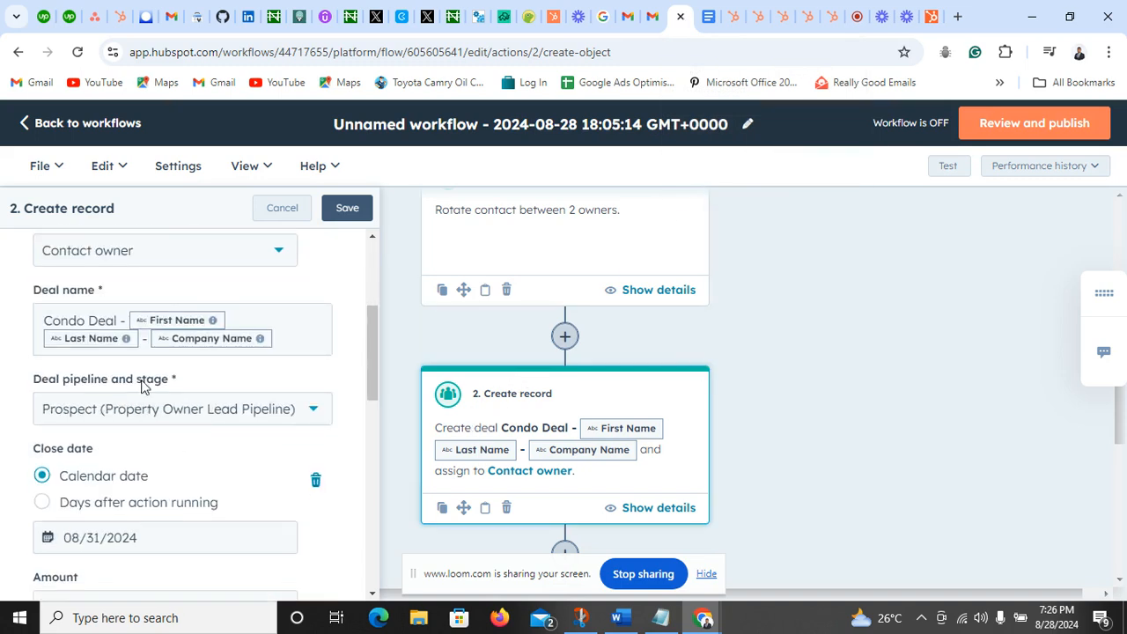
click(129, 319)
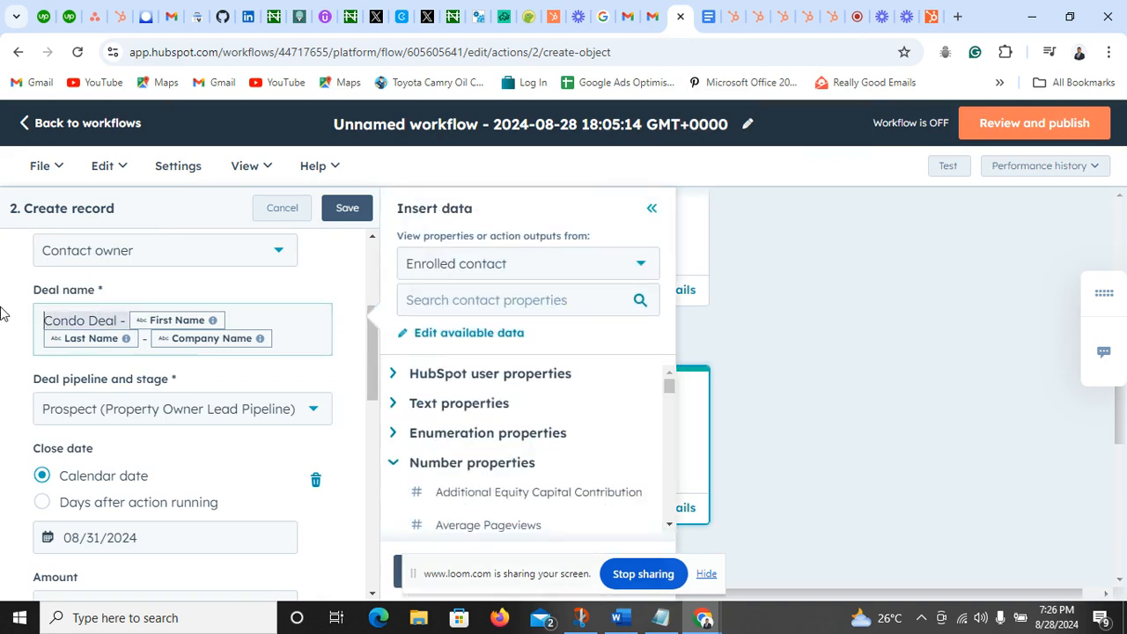
key(BackSpace)
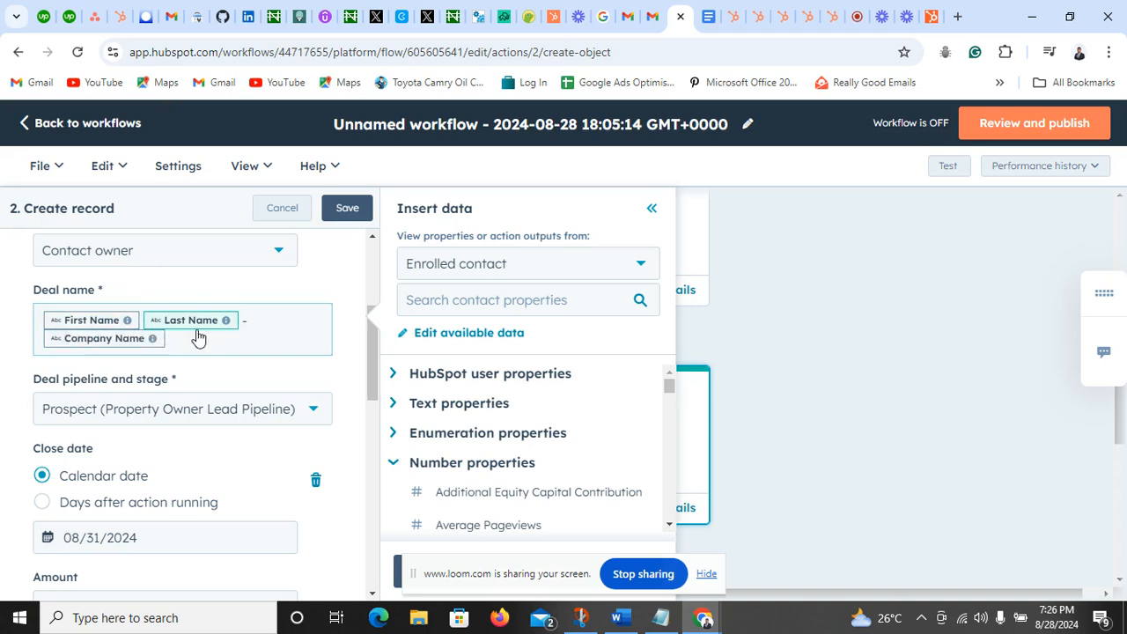
click(357, 210)
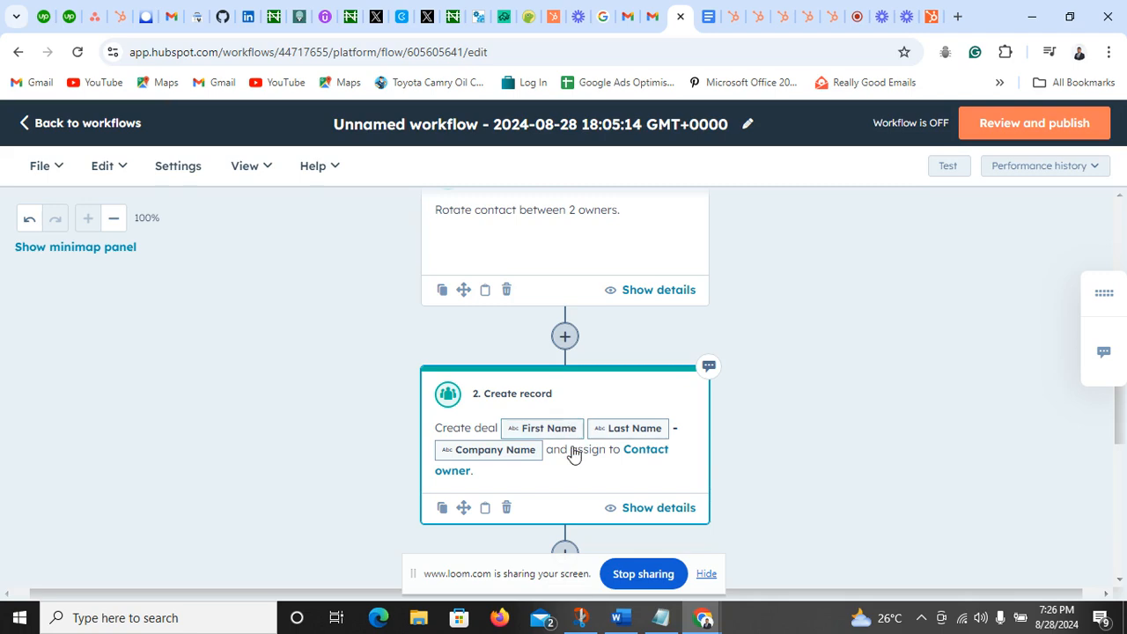
click(573, 459)
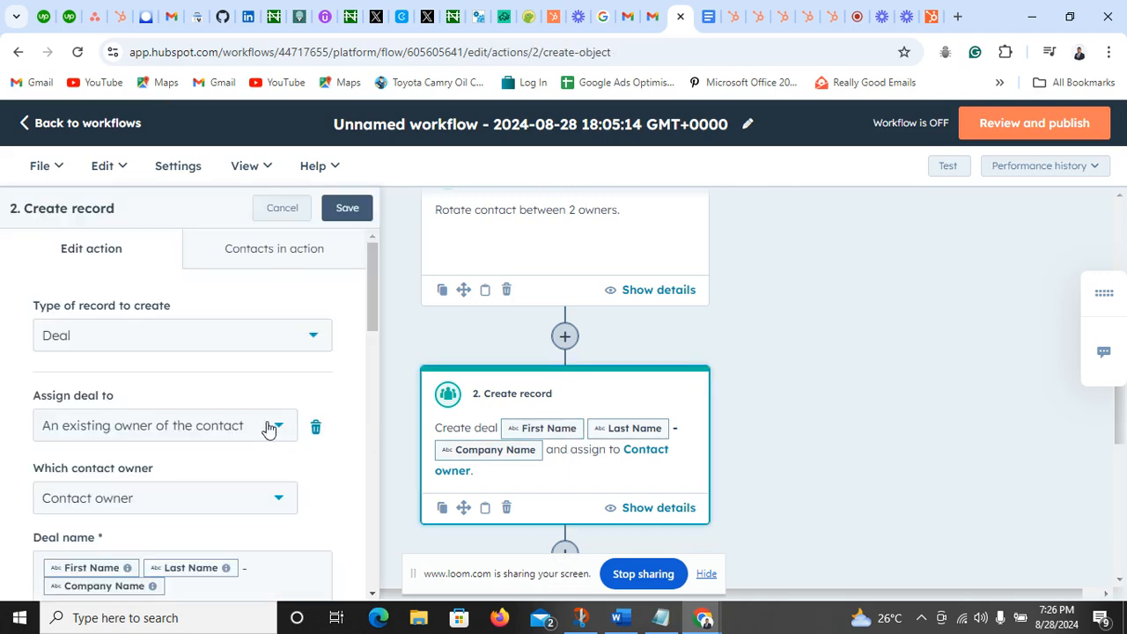
scroll(262, 432, down, 3)
scroll(262, 432, down, 5)
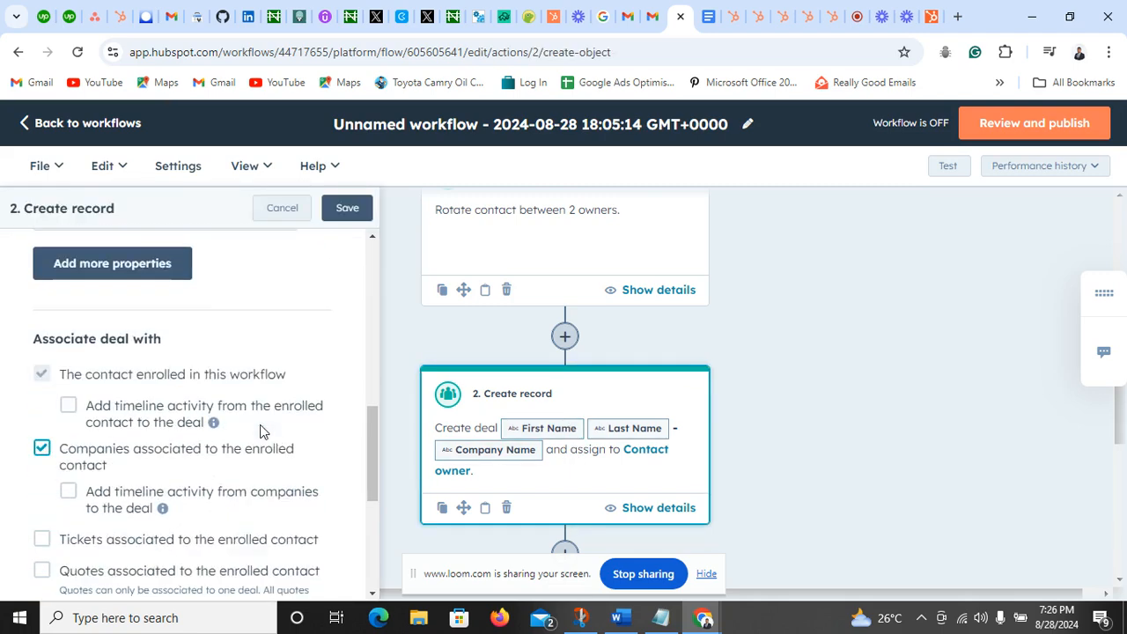
click(68, 386)
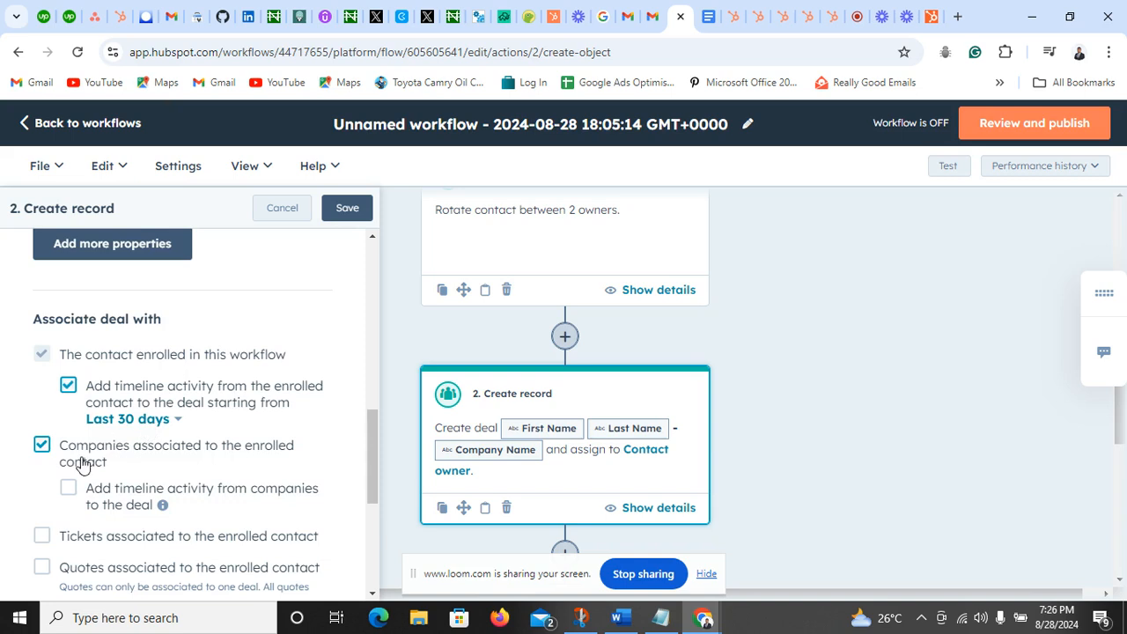
scroll(83, 462, down, 1)
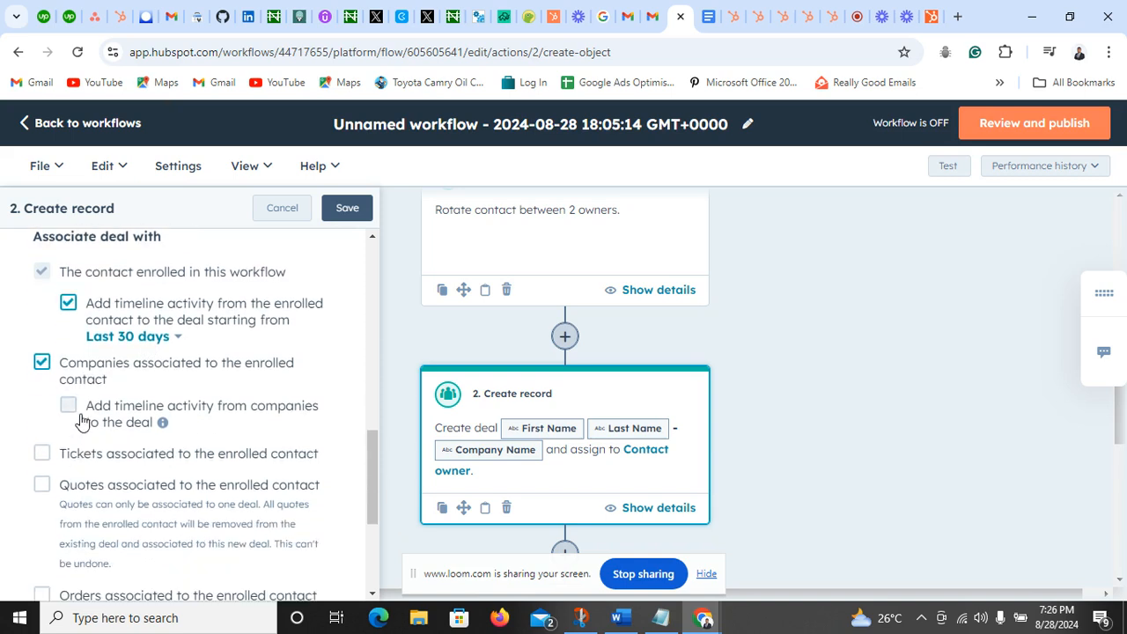
click(81, 420)
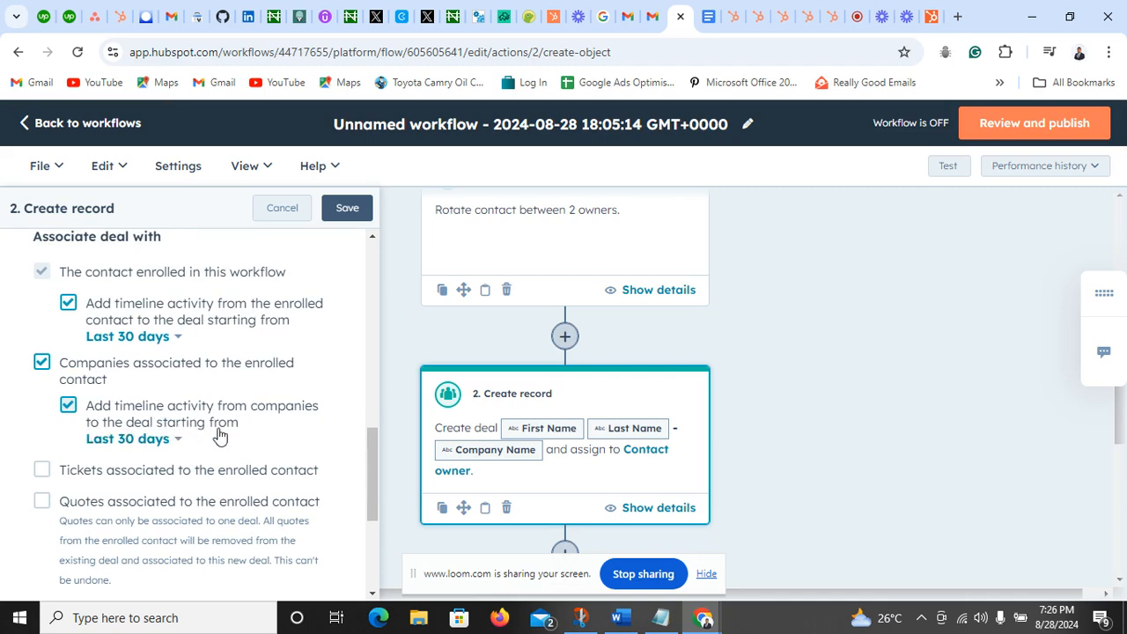
scroll(50, 440, down, 3)
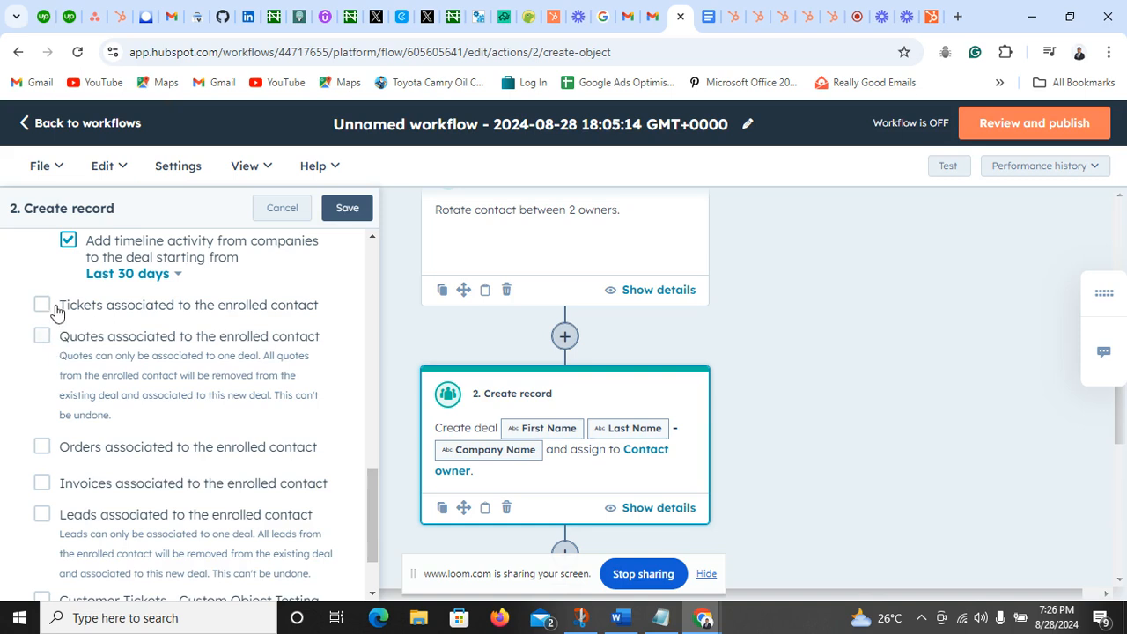
click(44, 308)
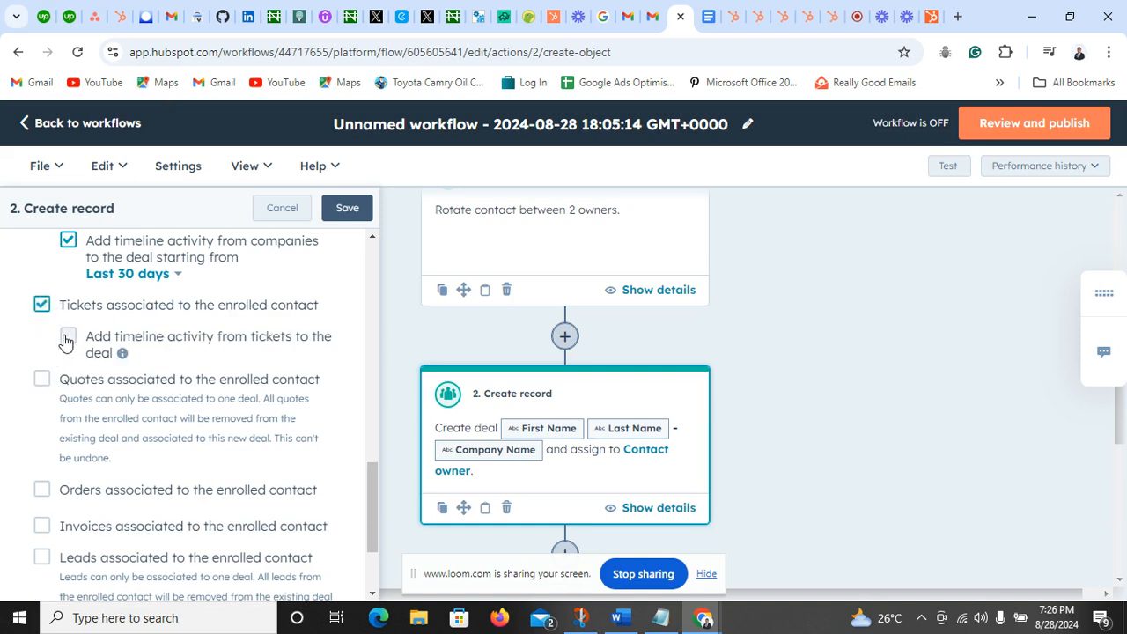
click(66, 339)
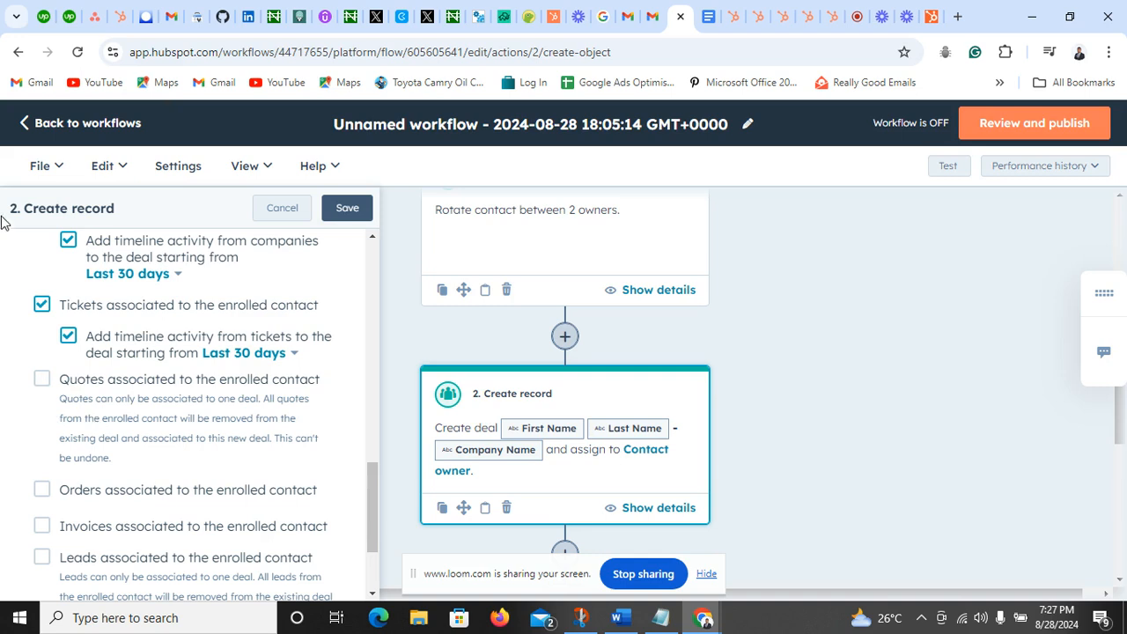
click(279, 215)
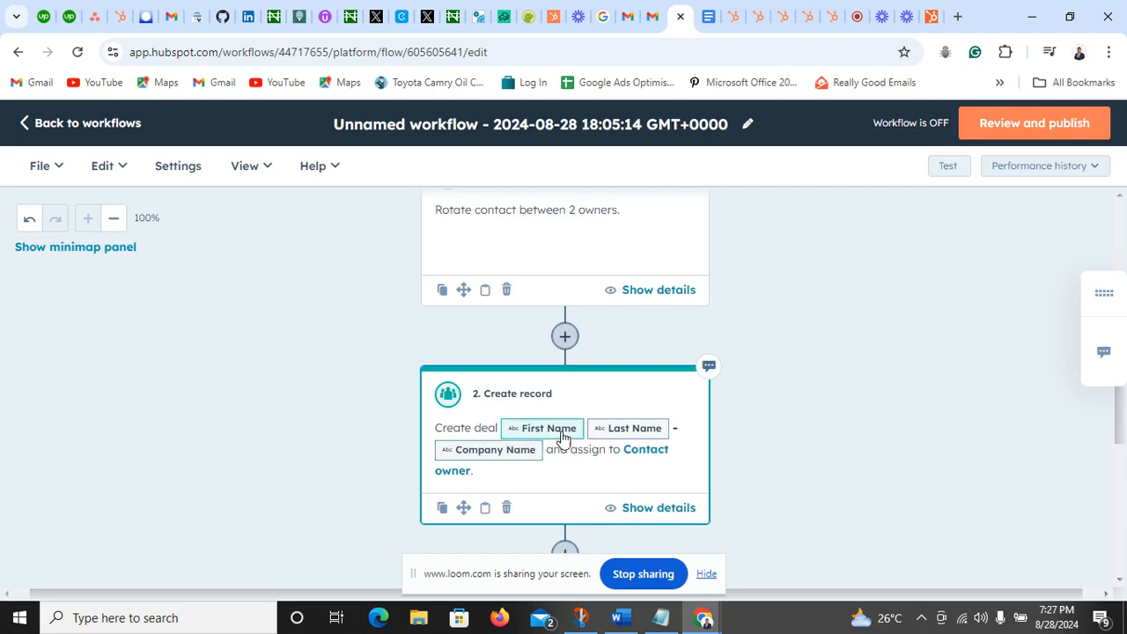
scroll(563, 429, down, 1)
scroll(607, 337, down, 1)
scroll(609, 327, up, 4)
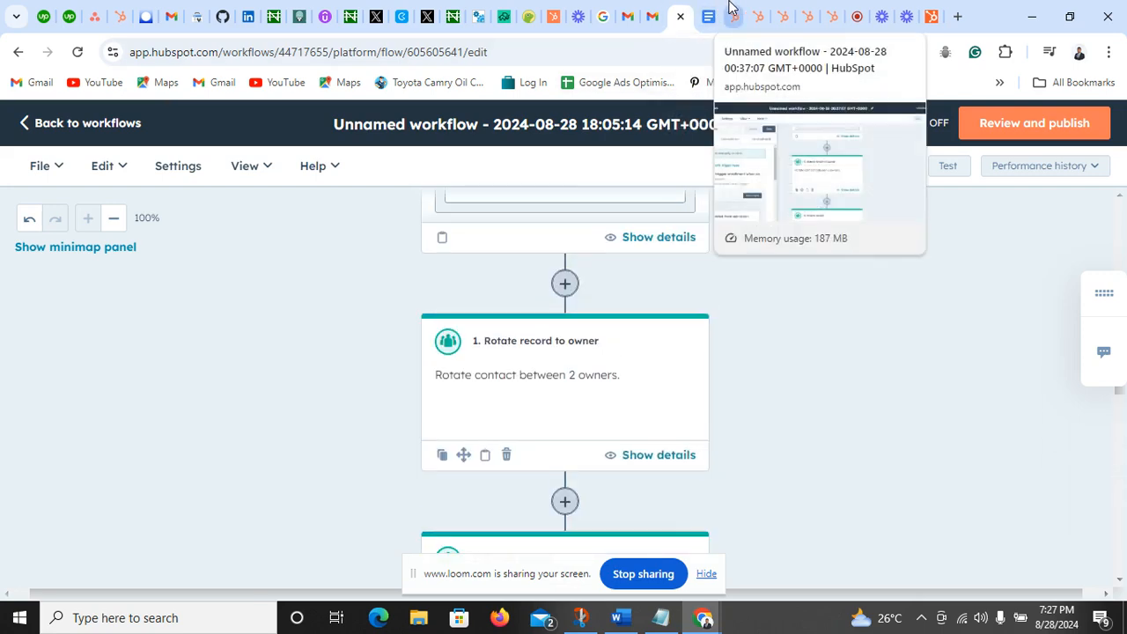
click(710, 15)
scroll(739, 234, down, 1)
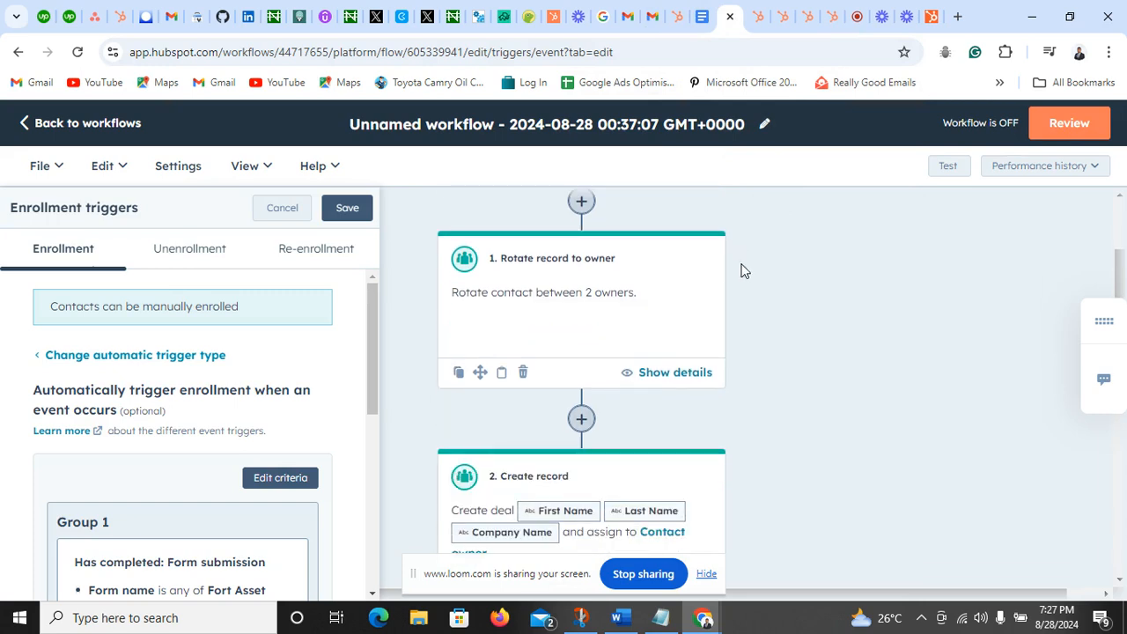
scroll(742, 260, down, 1)
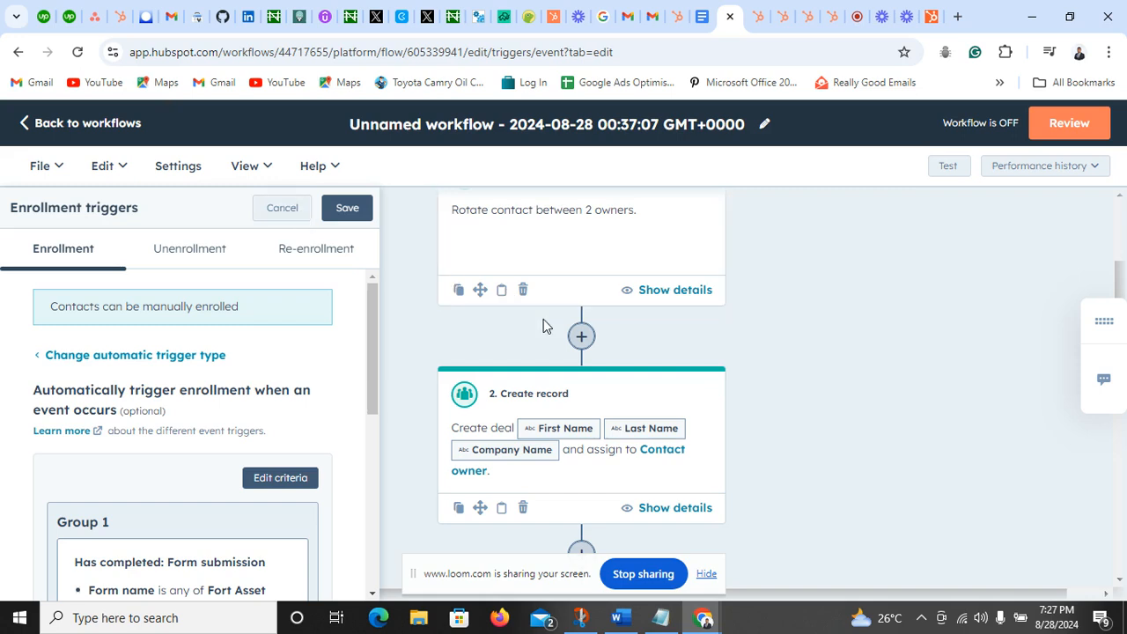
click(296, 215)
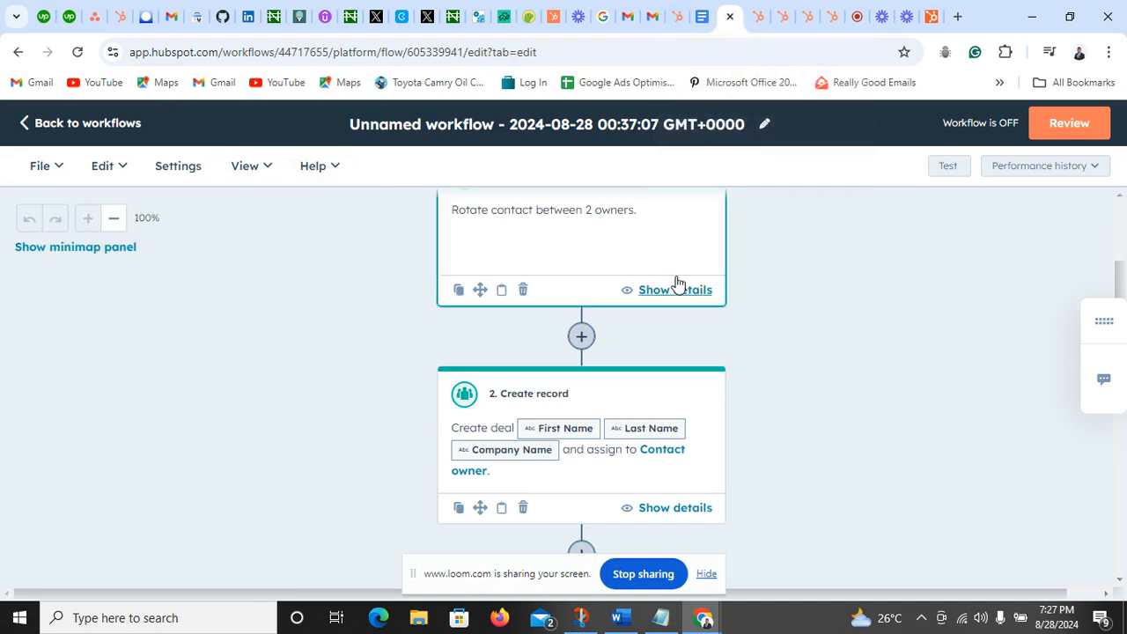
scroll(656, 285, down, 1)
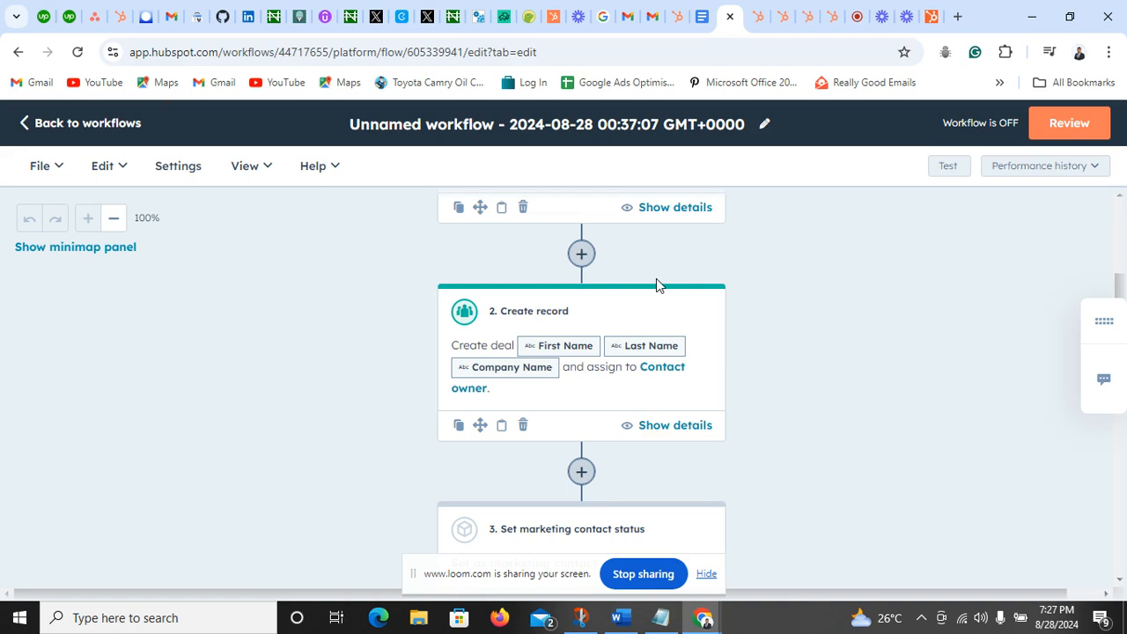
scroll(657, 279, down, 1)
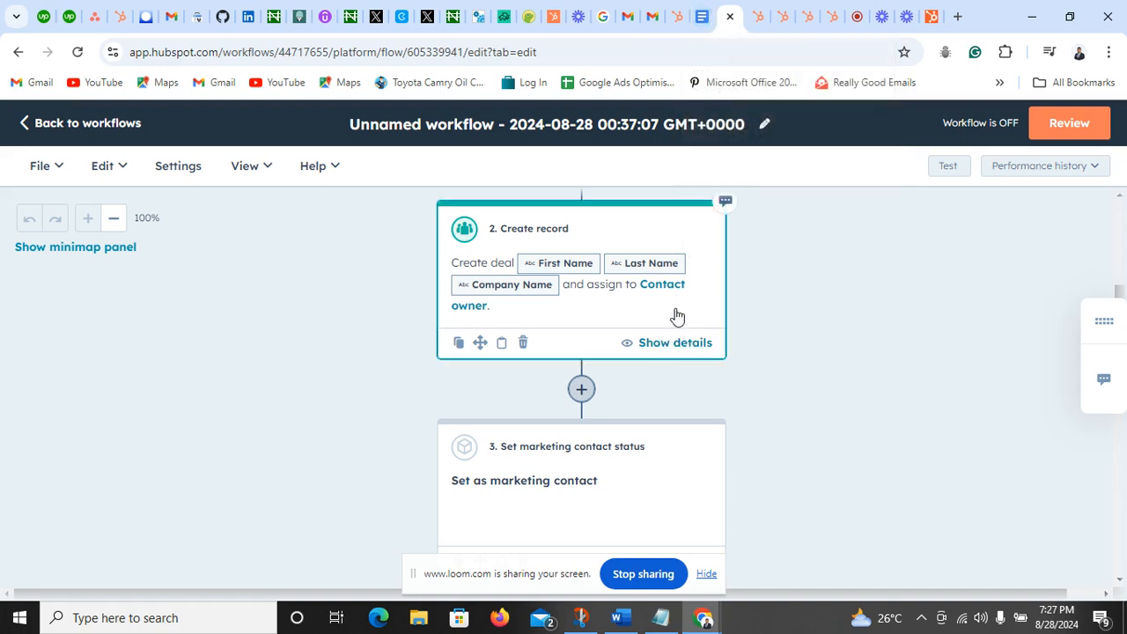
- Check the workflow requirements in the practical test document, then review the rotate and Create record actions in the new workflow (18:05:14)
click(701, 16)
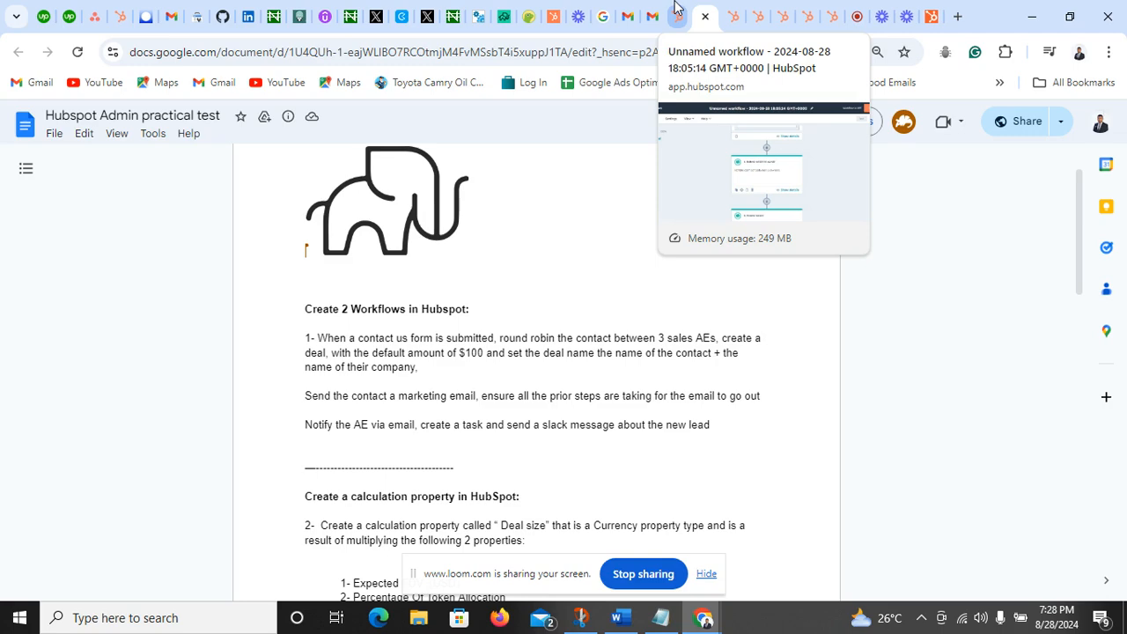
click(729, 9)
click(703, 11)
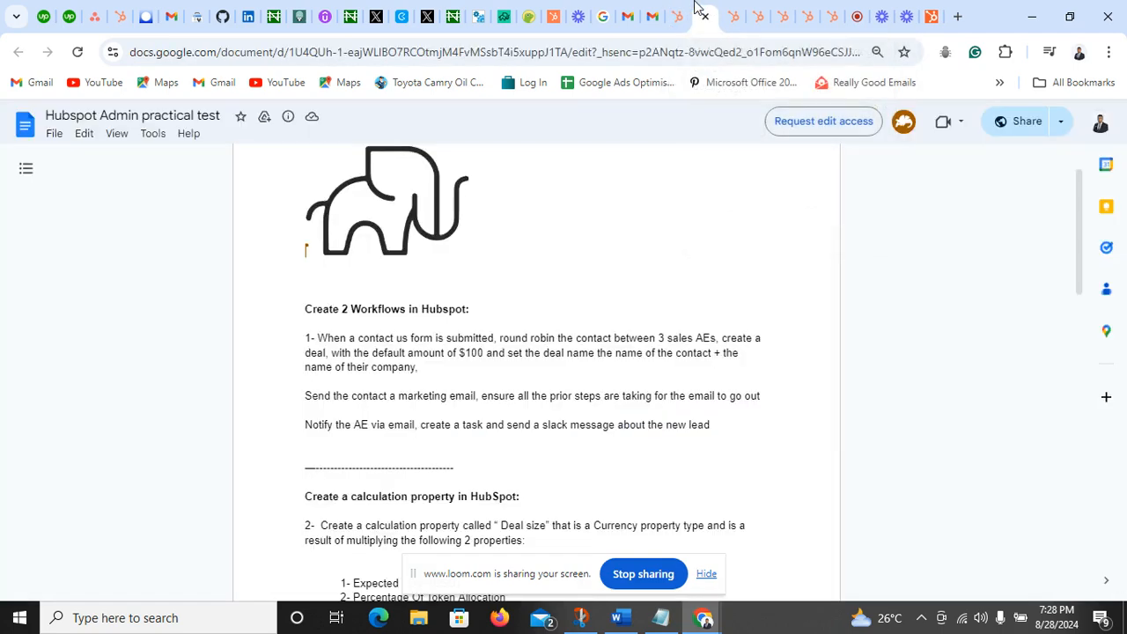
click(678, 11)
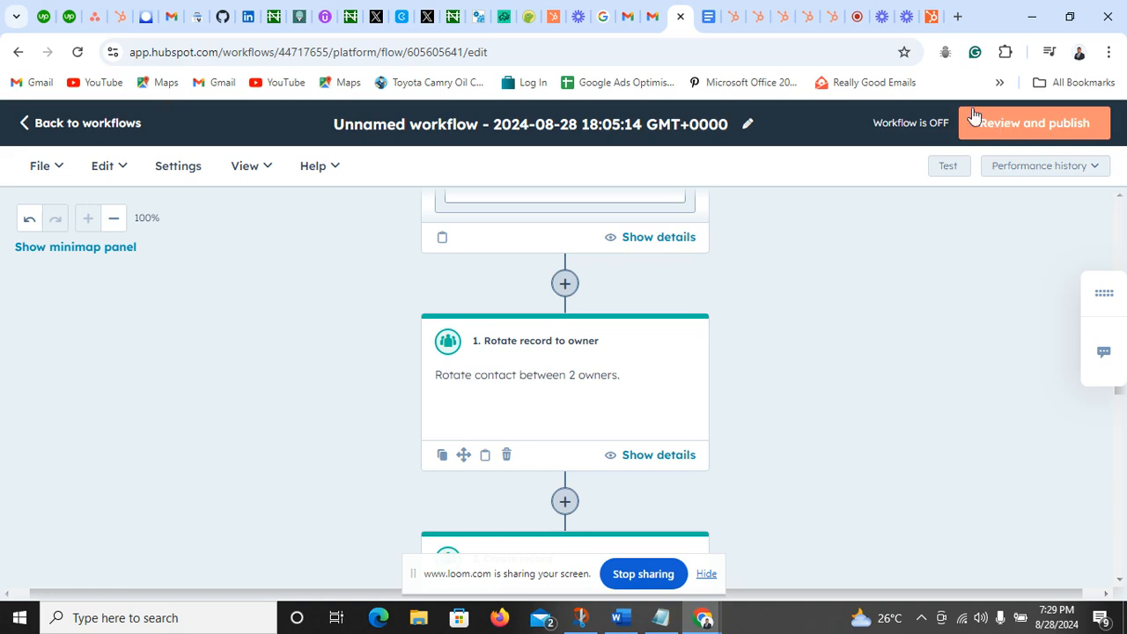
scroll(859, 198, down, 1)
scroll(856, 221, down, 1)
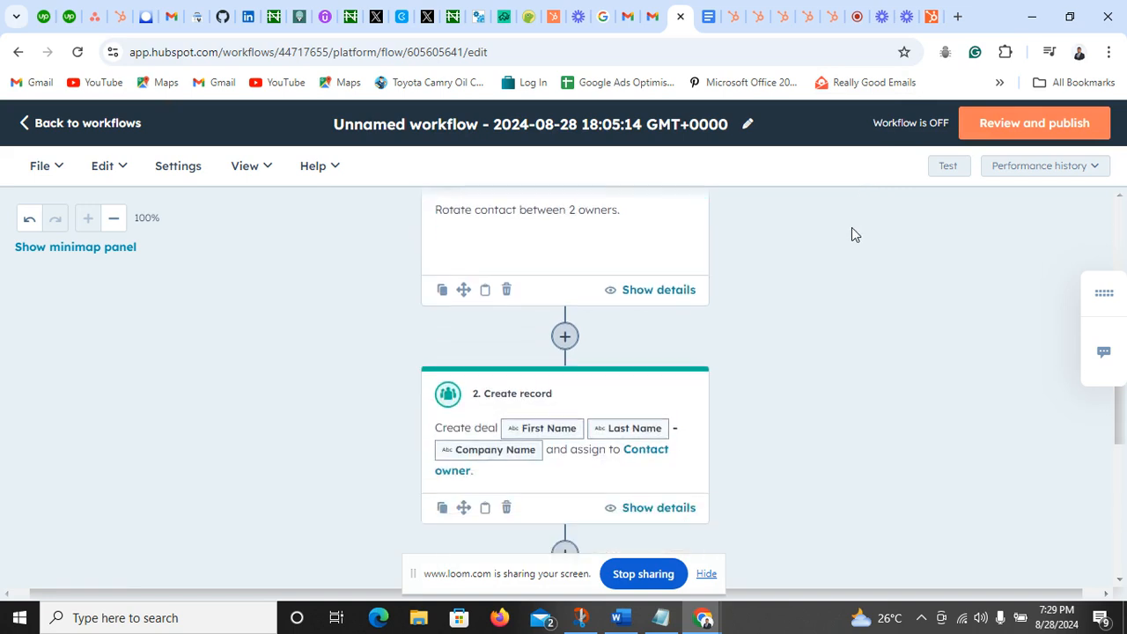
scroll(850, 236, down, 2)
scroll(846, 239, up, 3)
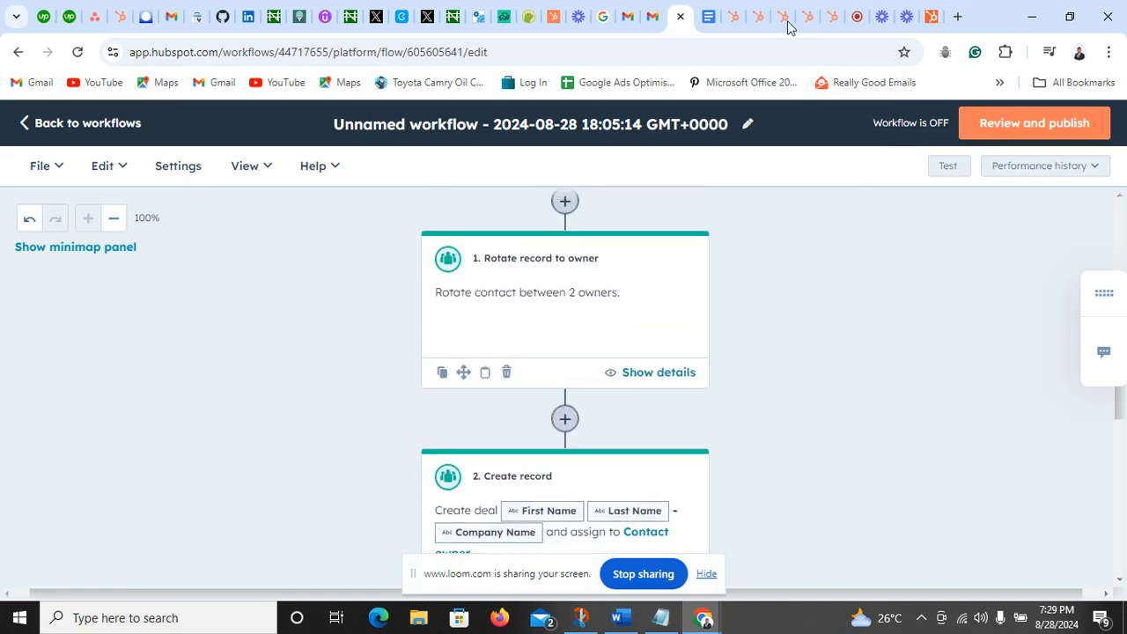
- In the earlier workflow, choose Set as marketing contact in the Set marketing contact status action and save it
click(712, 9)
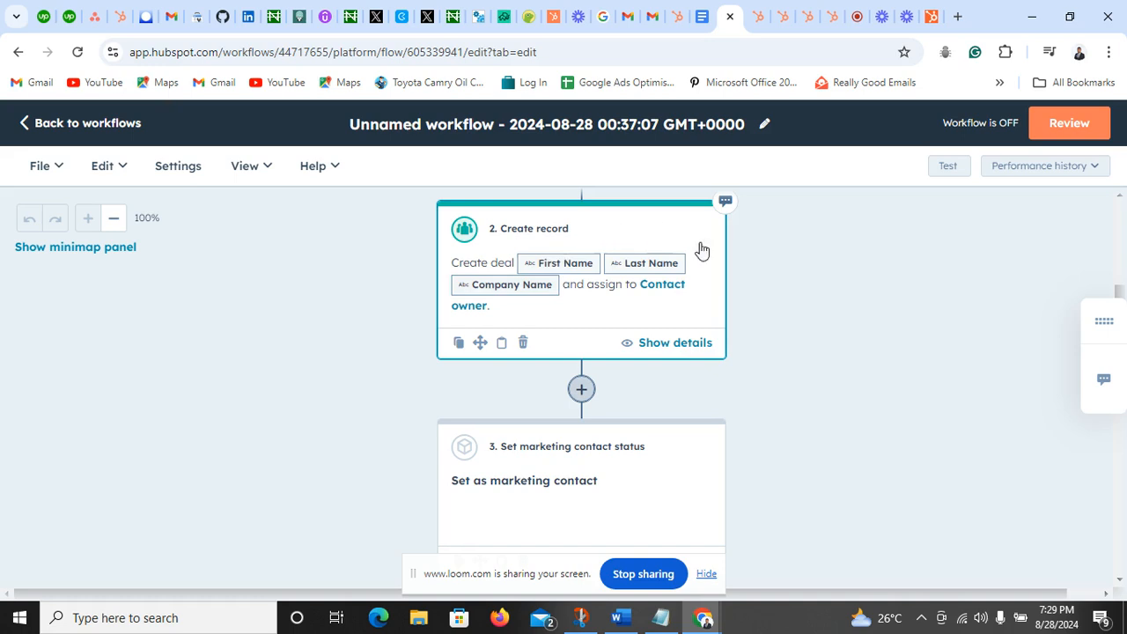
scroll(612, 405, down, 1)
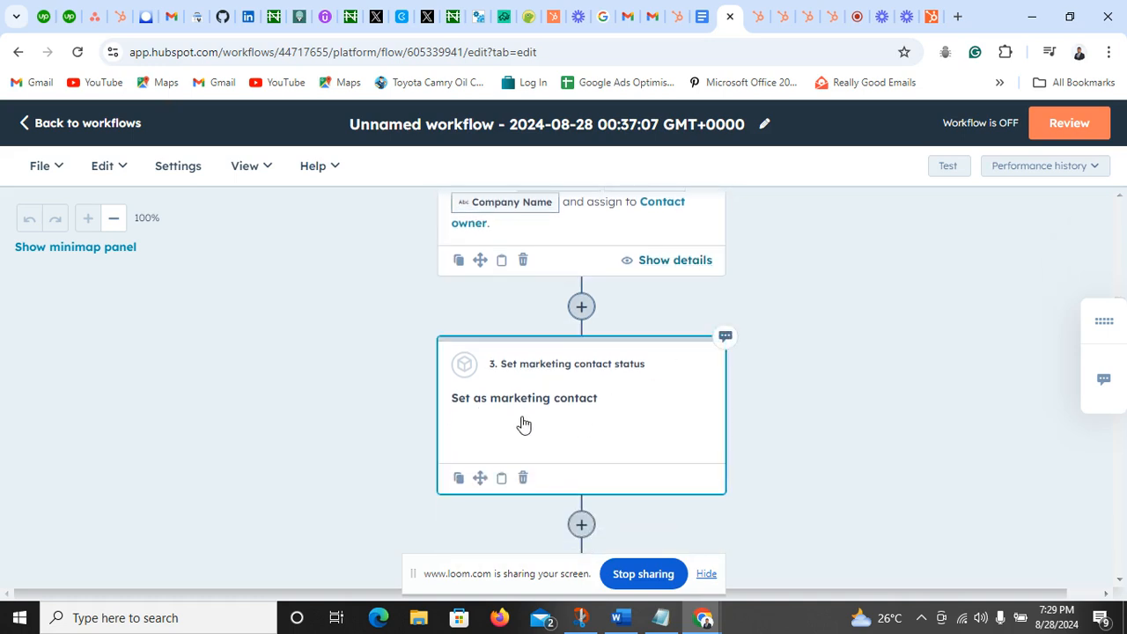
scroll(523, 397, up, 1)
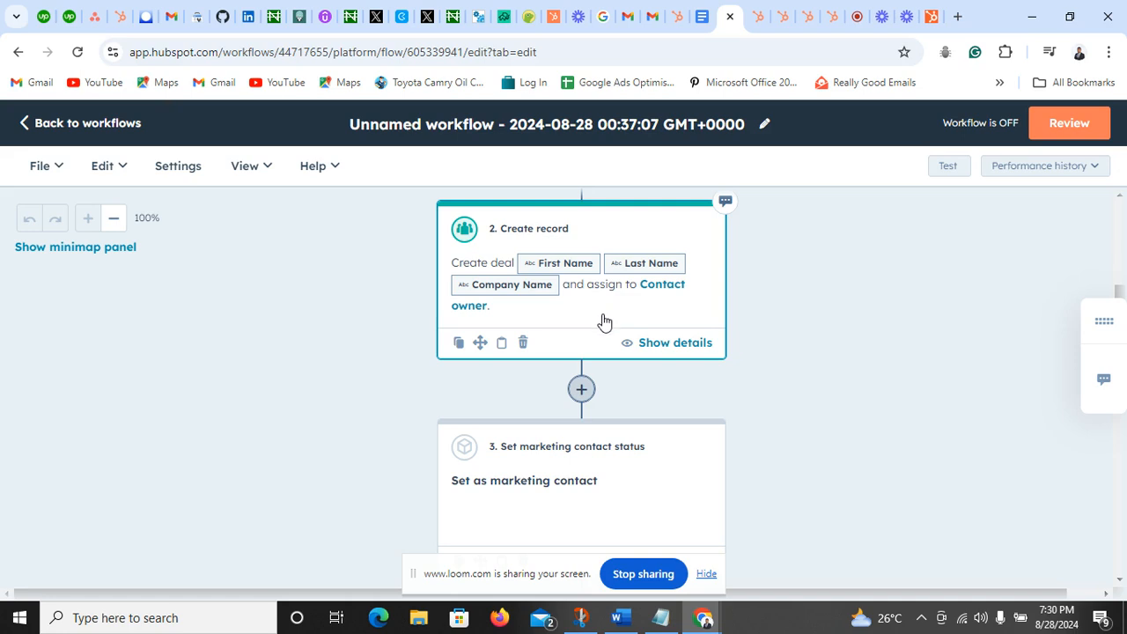
scroll(603, 322, down, 1)
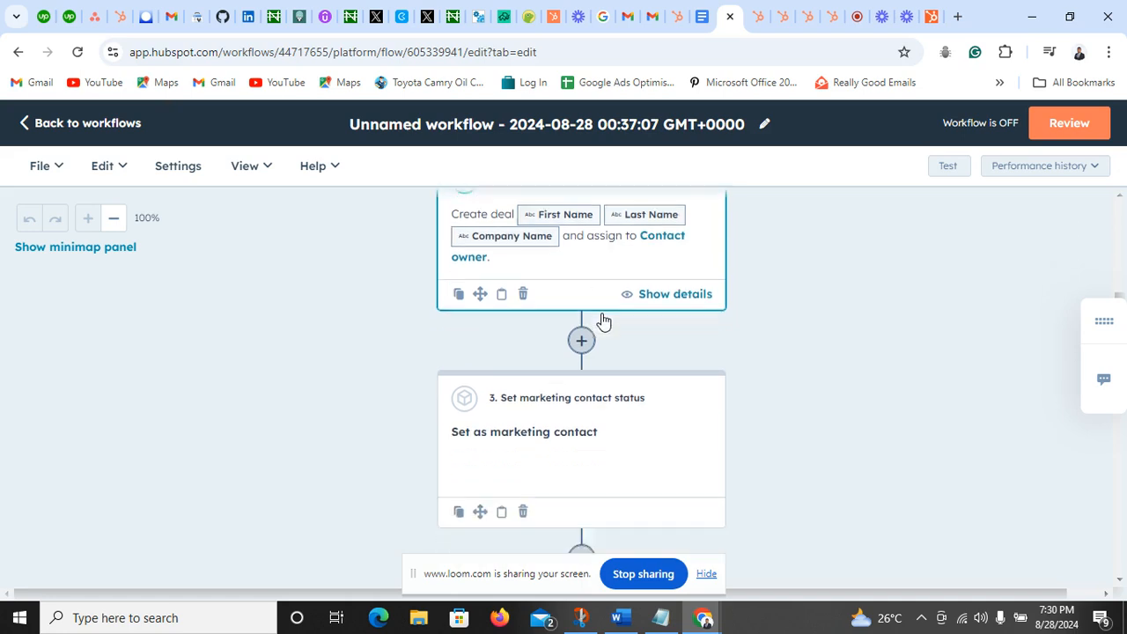
click(606, 429)
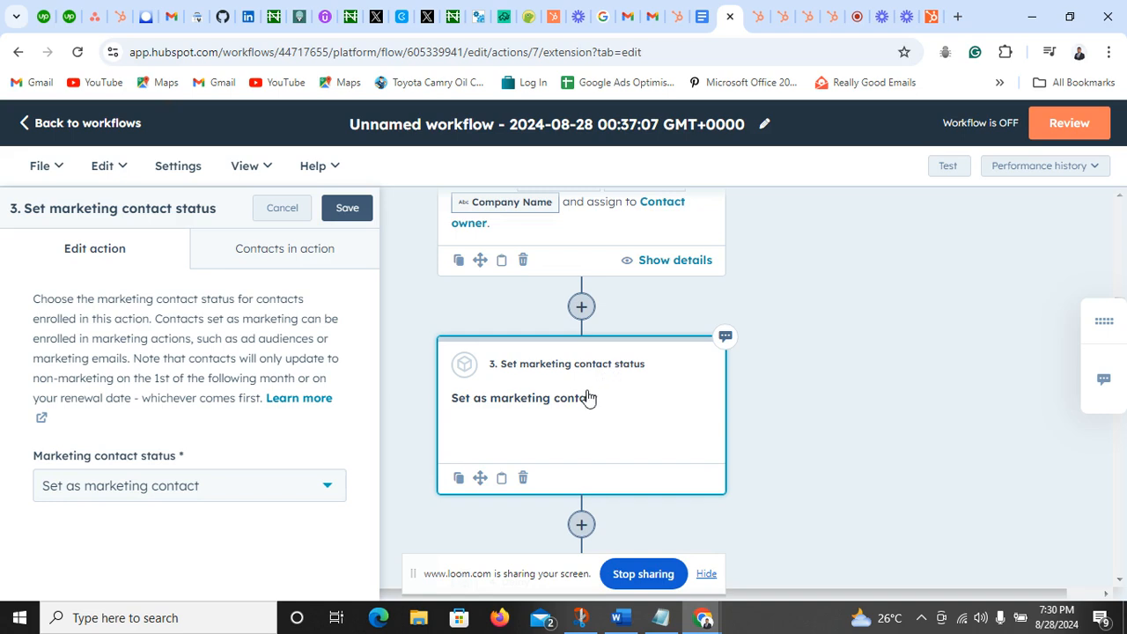
click(150, 487)
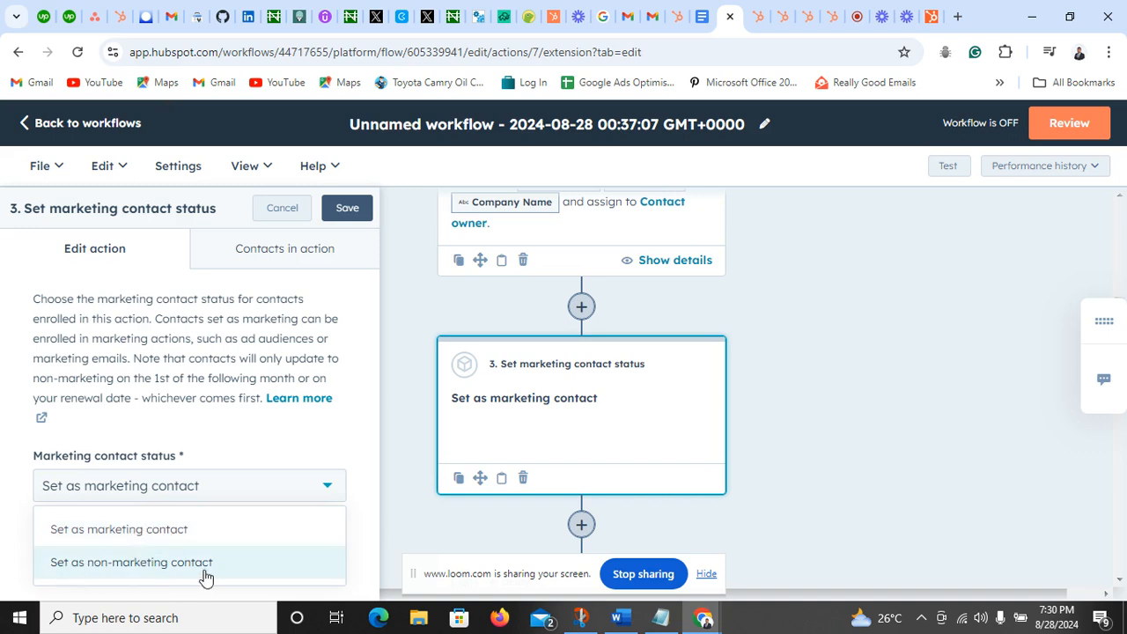
click(161, 532)
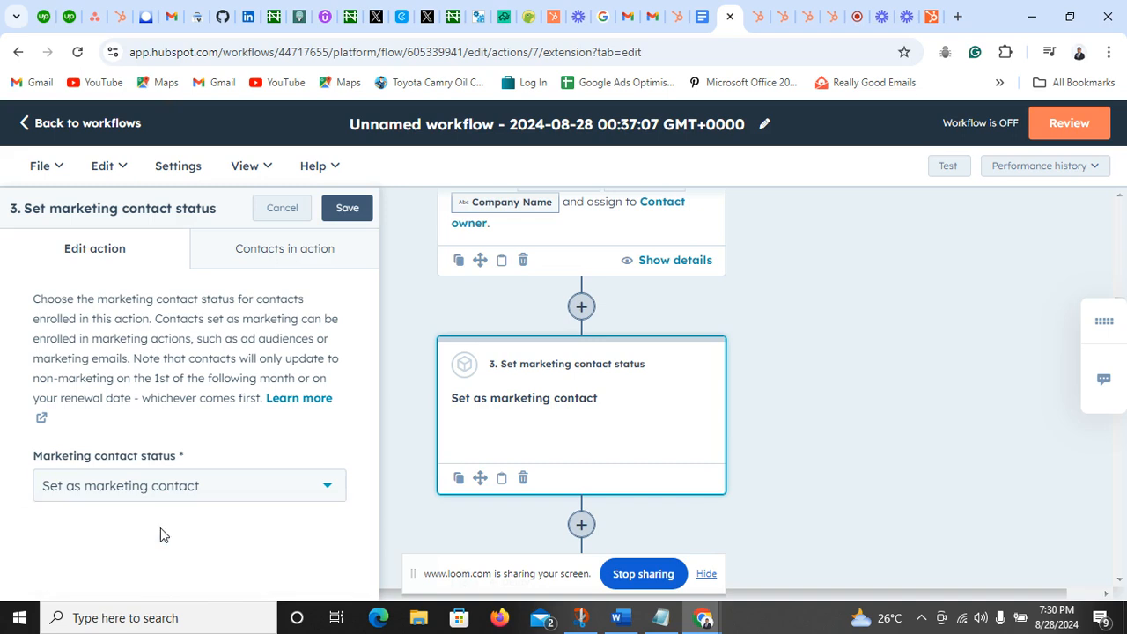
click(343, 211)
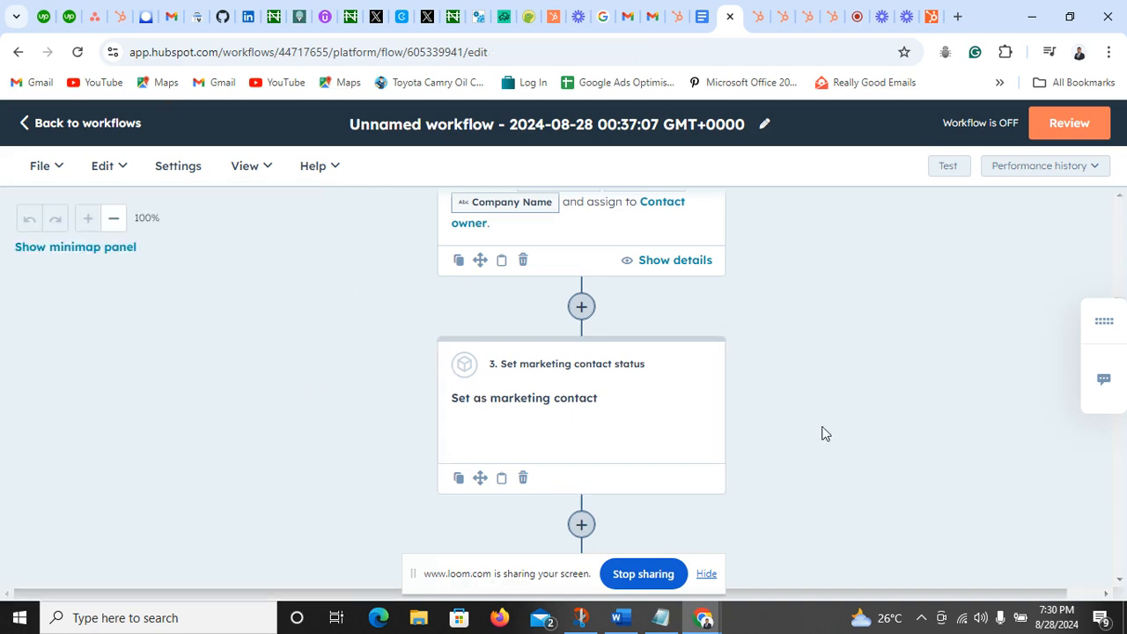
scroll(715, 284, up, 1)
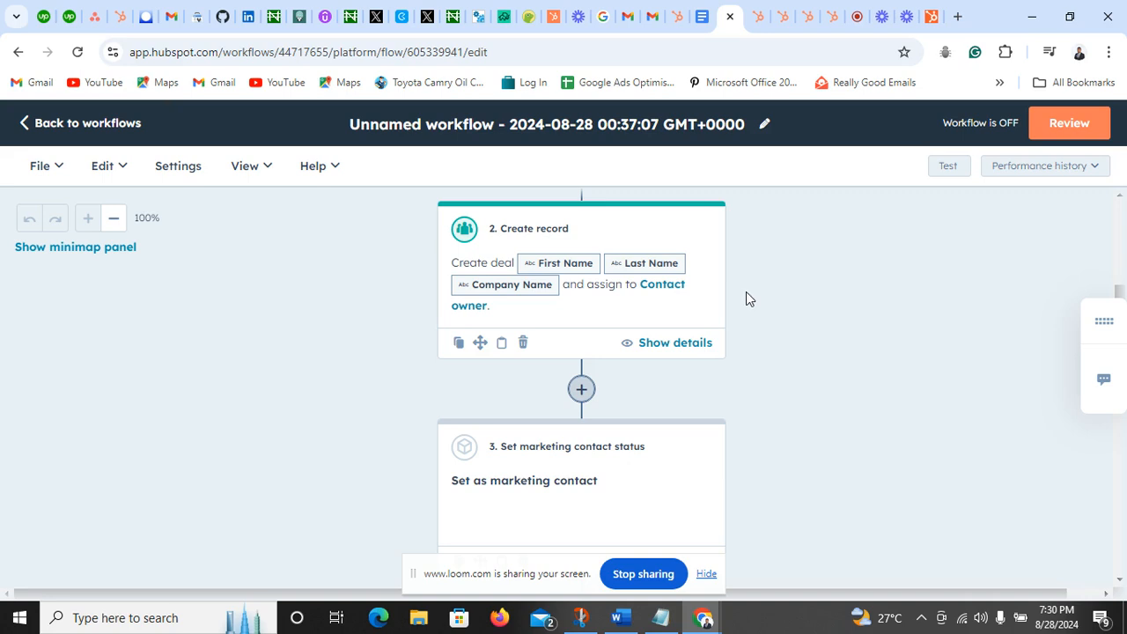
scroll(621, 366, down, 1)
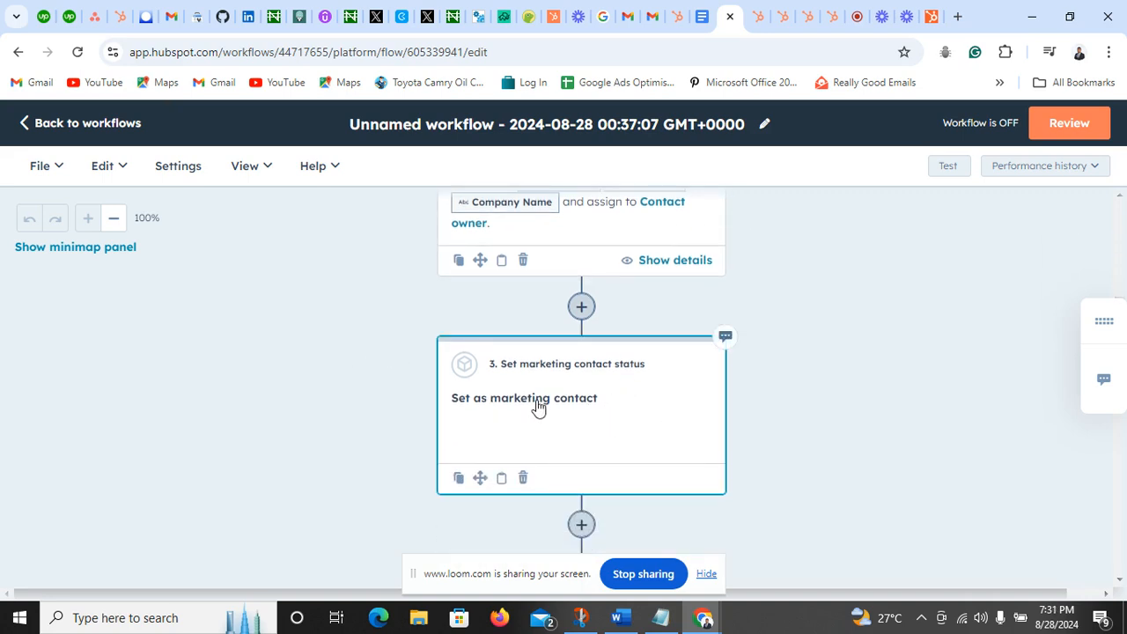
scroll(567, 397, down, 1)
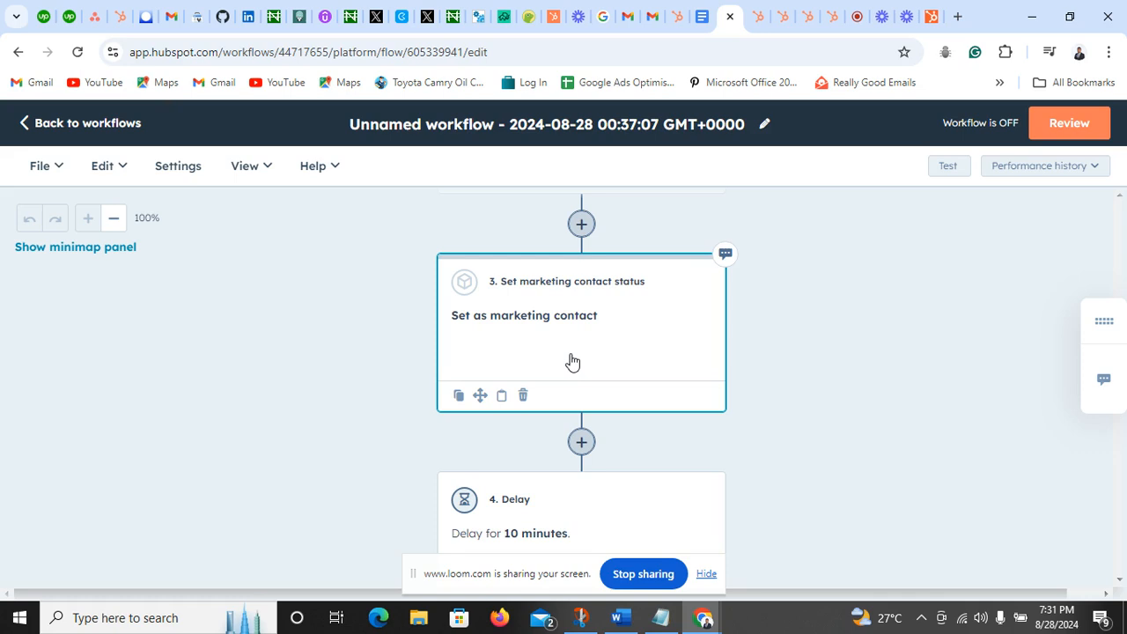
scroll(599, 345, down, 2)
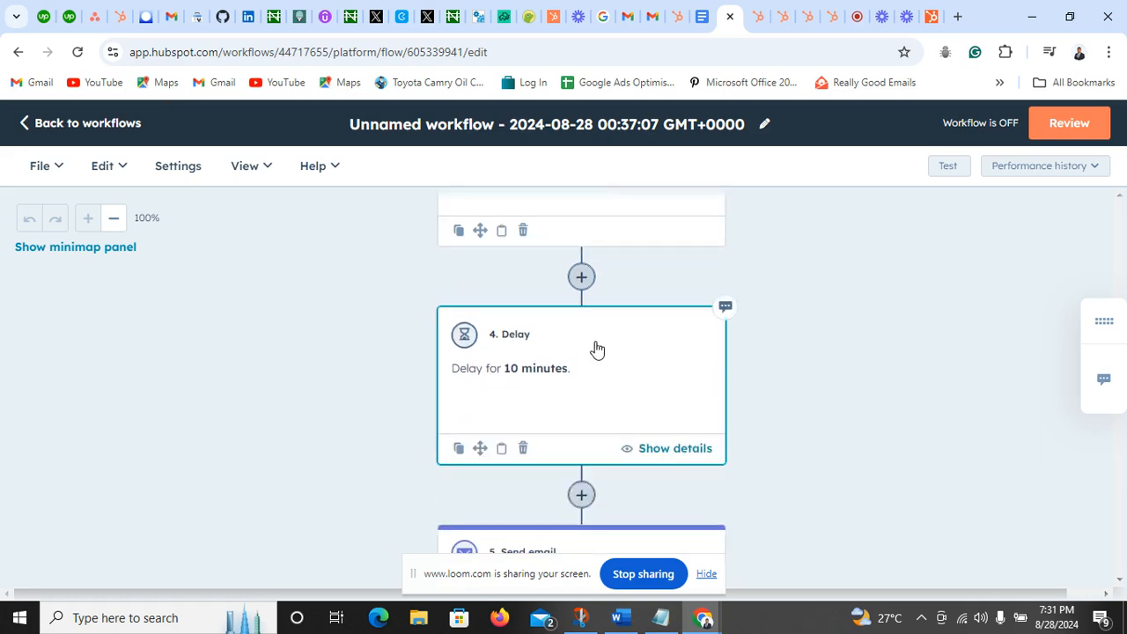
scroll(595, 368, up, 1)
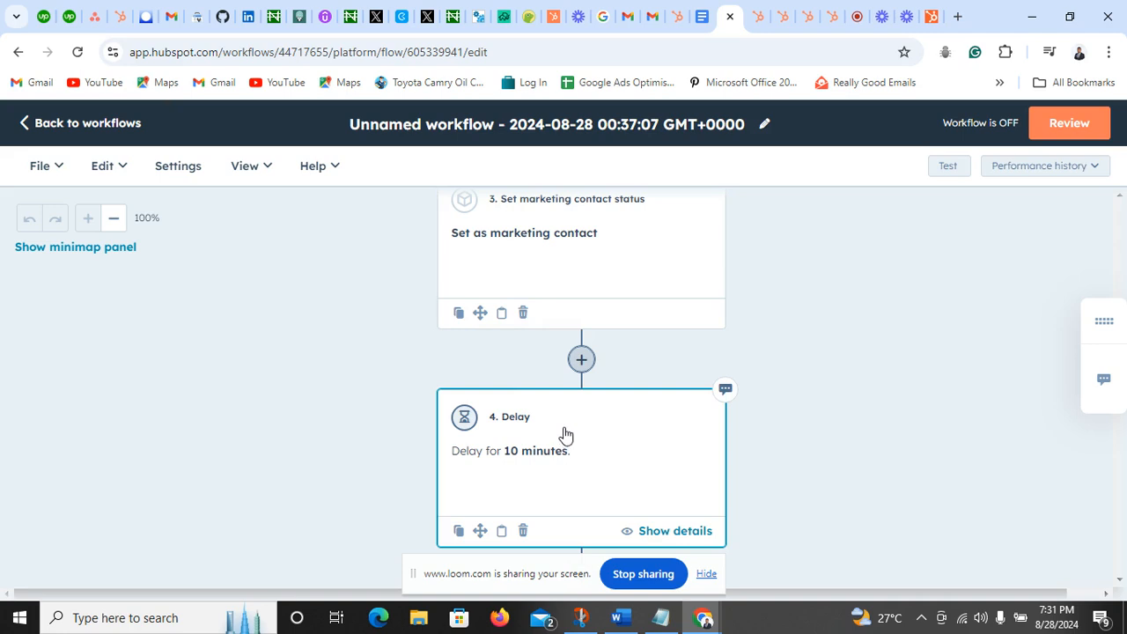
scroll(587, 429, down, 1)
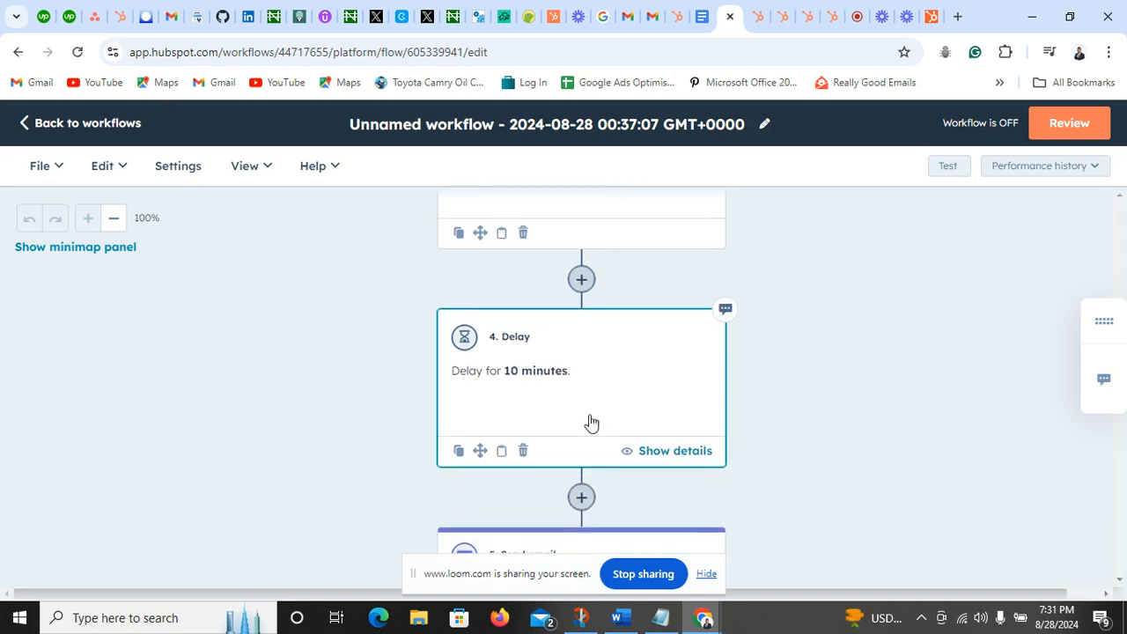
scroll(591, 423, up, 3)
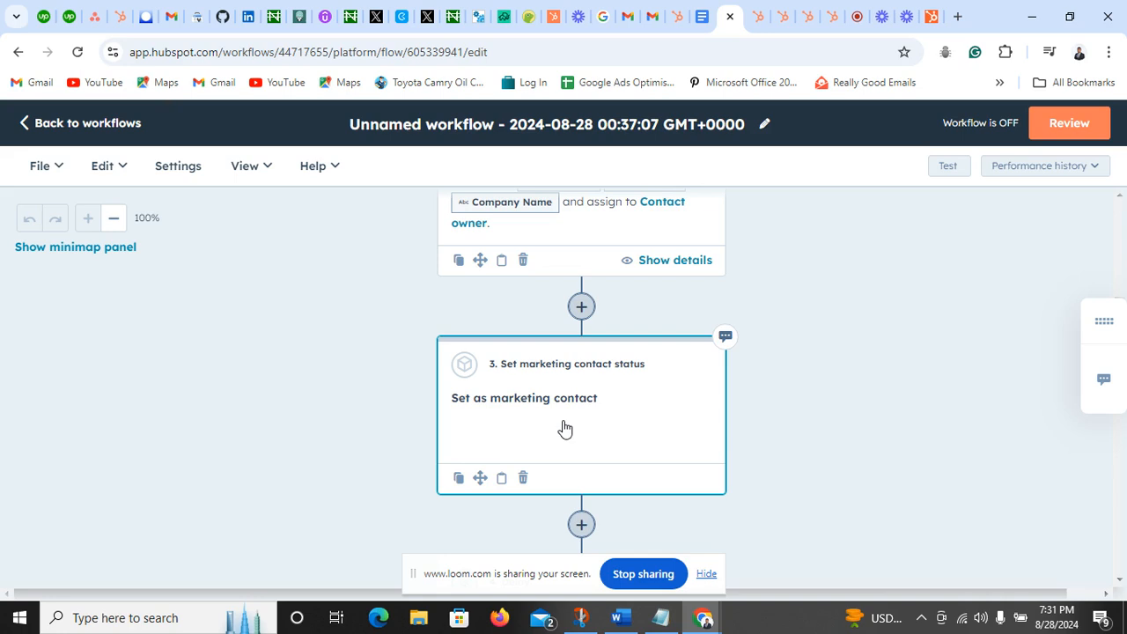
scroll(564, 428, down, 3)
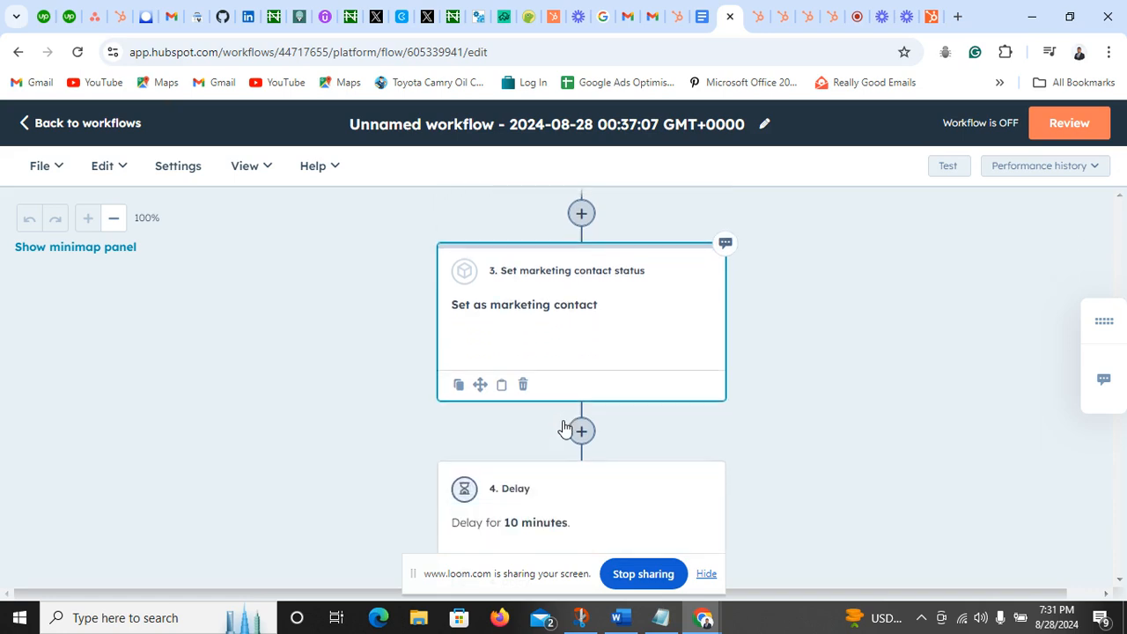
scroll(564, 428, down, 1)
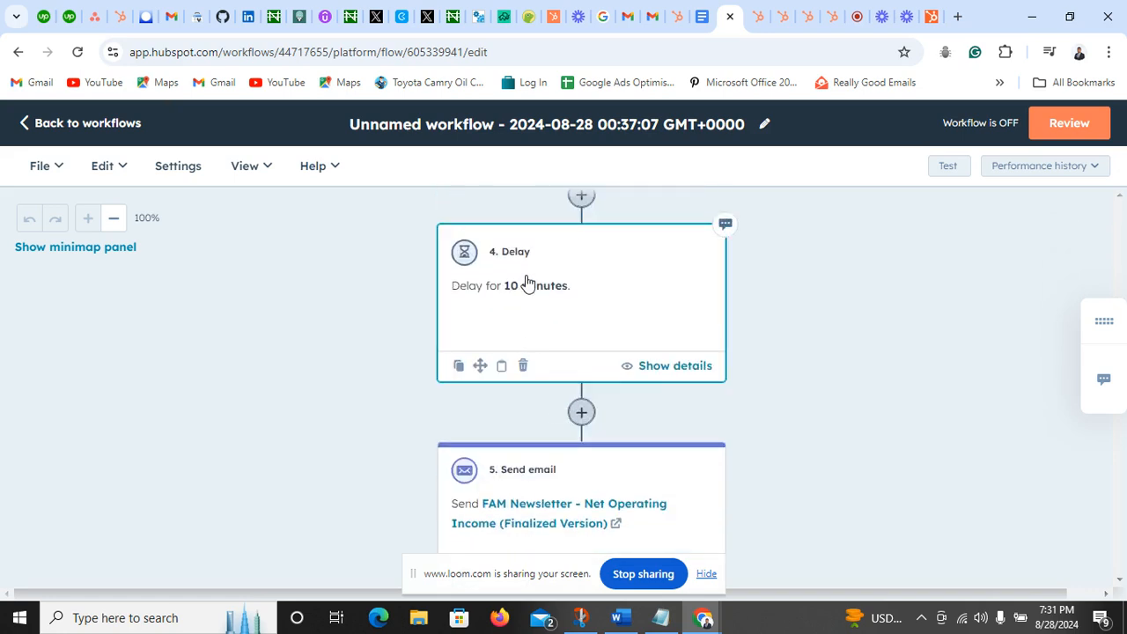
scroll(528, 291, down, 1)
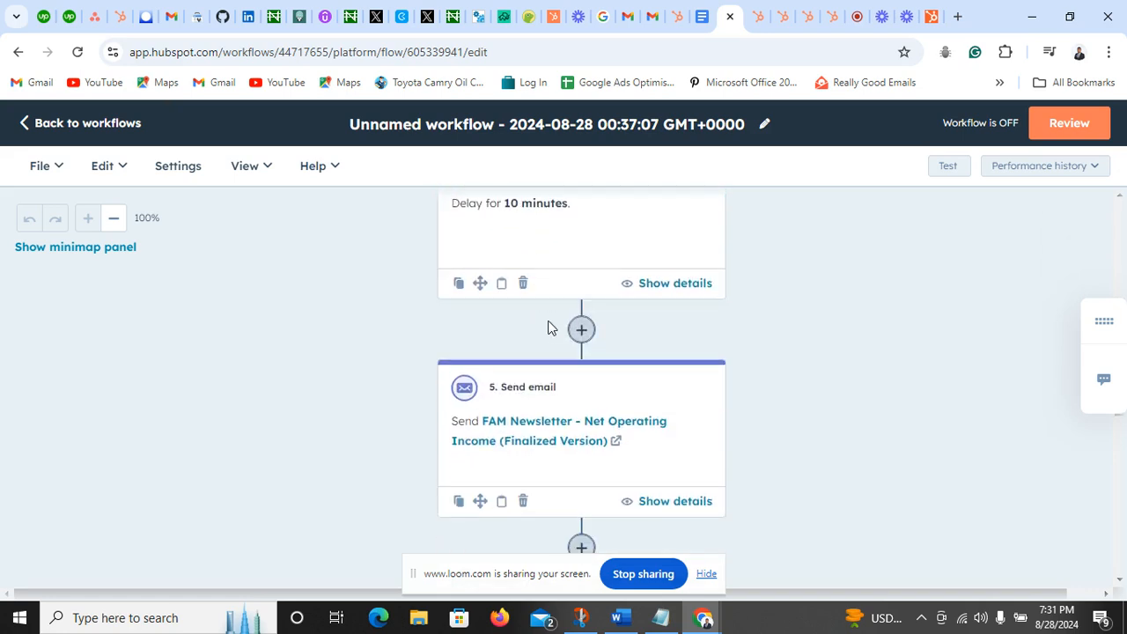
- Open the Send email action, look through the available automated emails, and save it with the FAM Newsletter - Net Operating Income email kept
click(614, 409)
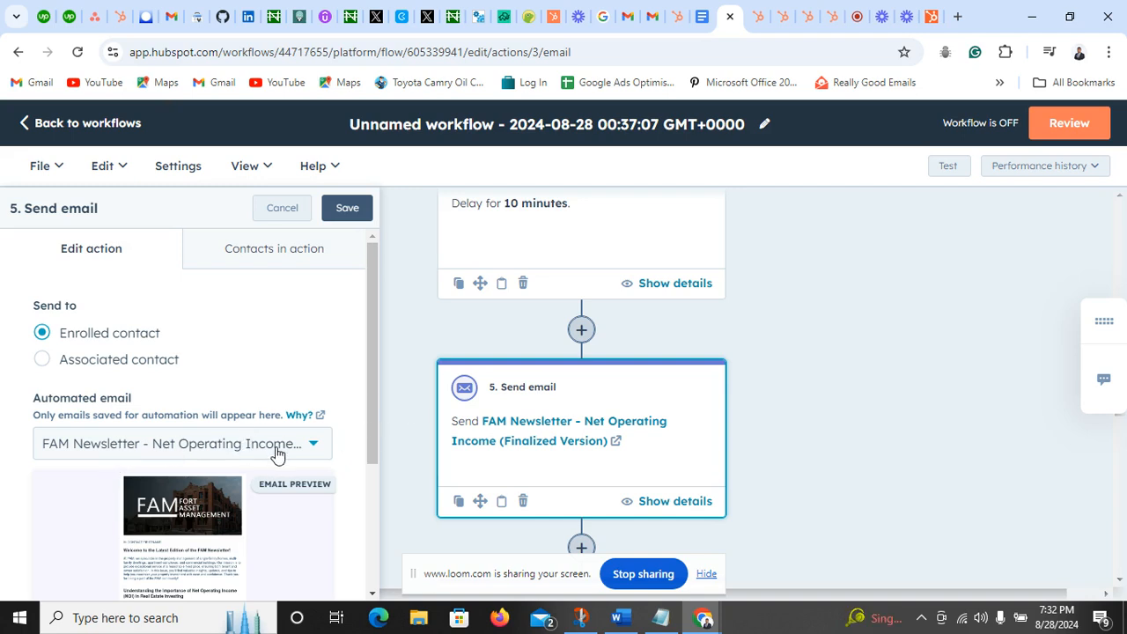
click(151, 446)
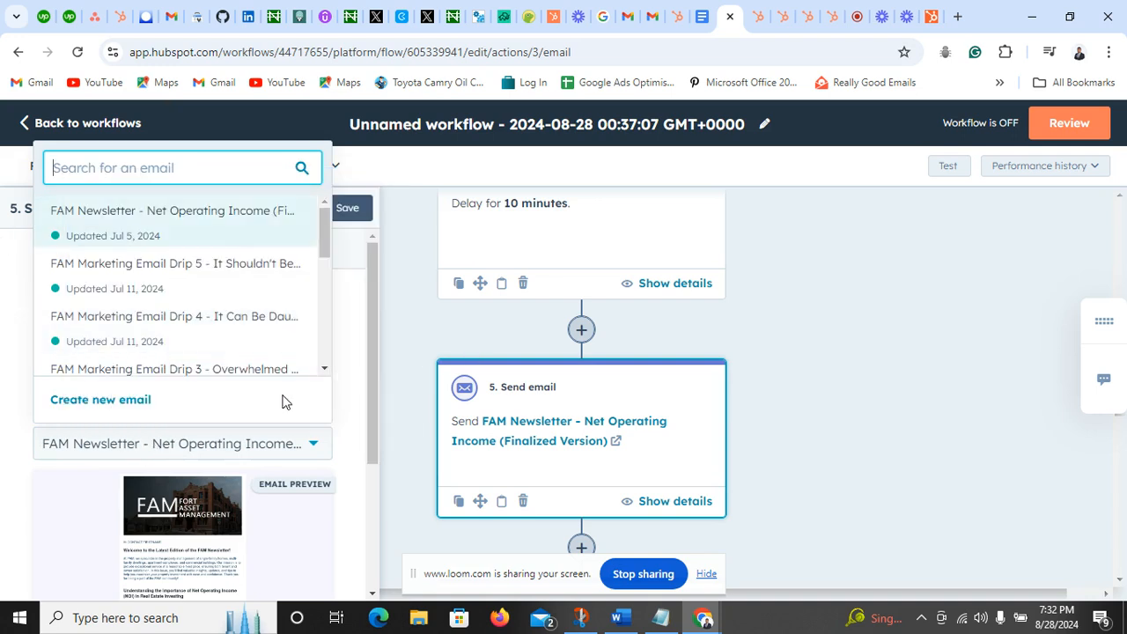
click(2, 357)
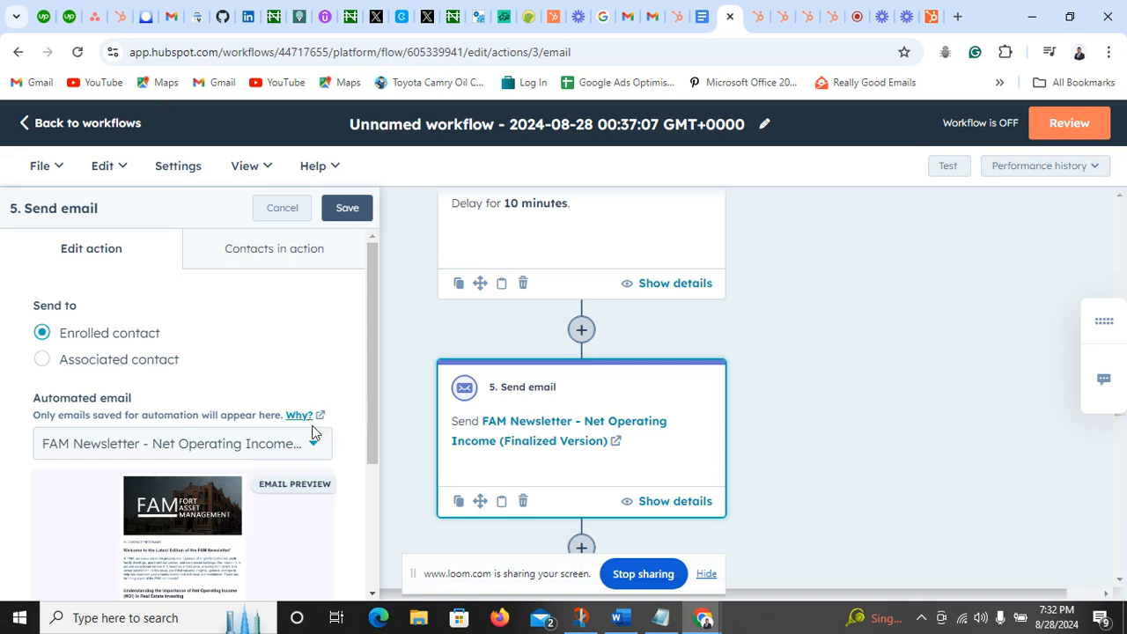
click(348, 217)
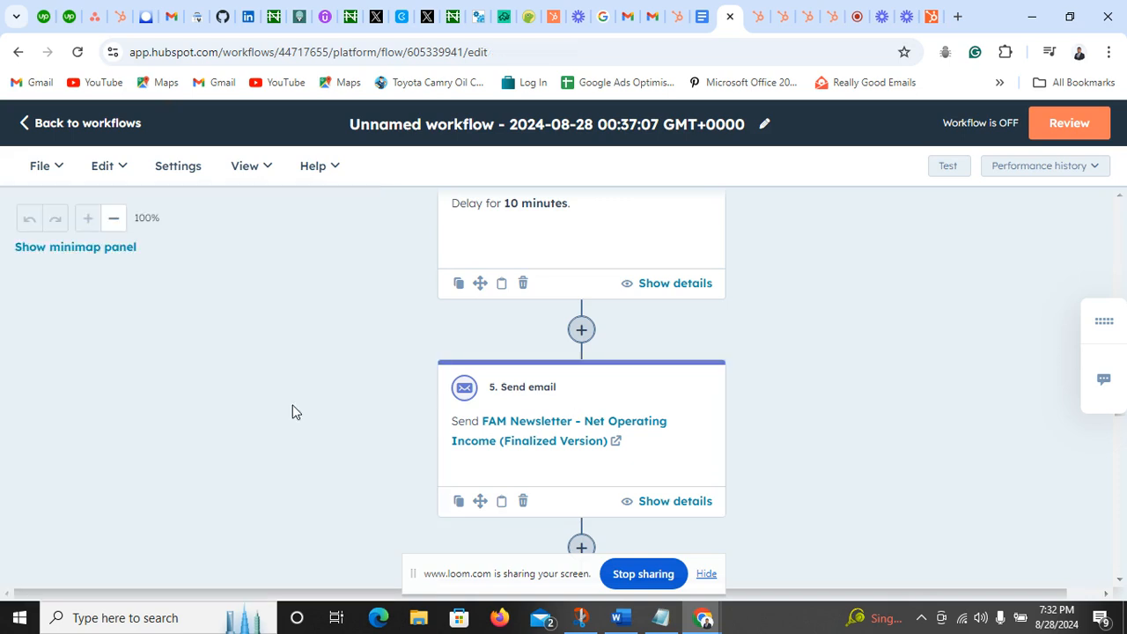
- Look over the actions after Send email and check them against the AE notification requirement in the practical test document
scroll(551, 440, down, 4)
scroll(586, 361, down, 1)
scroll(593, 335, up, 1)
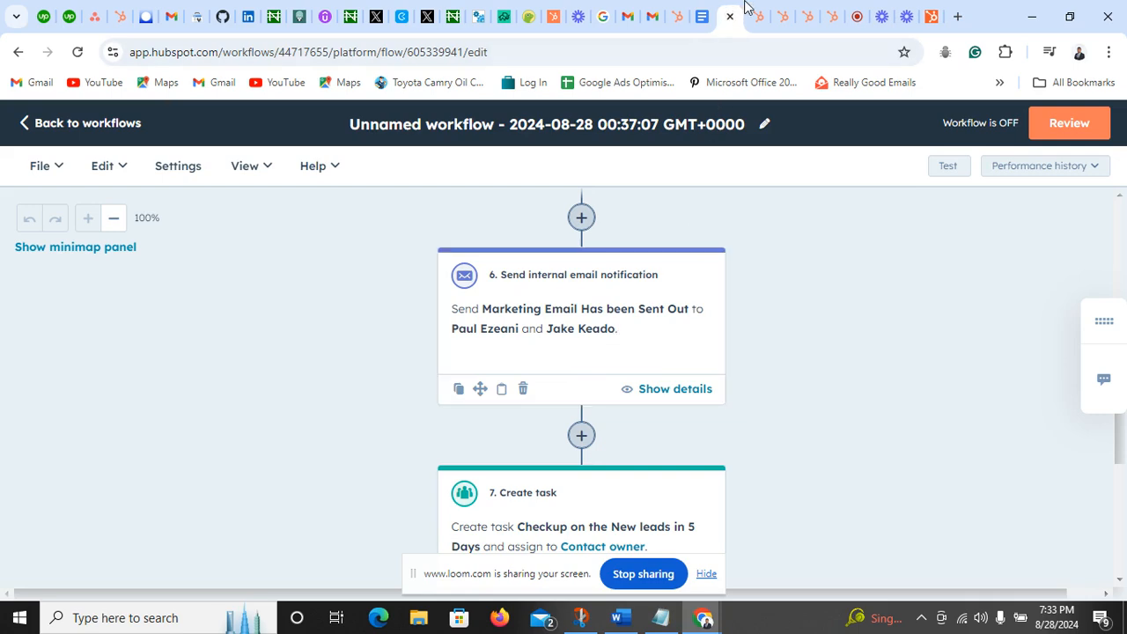
click(703, 13)
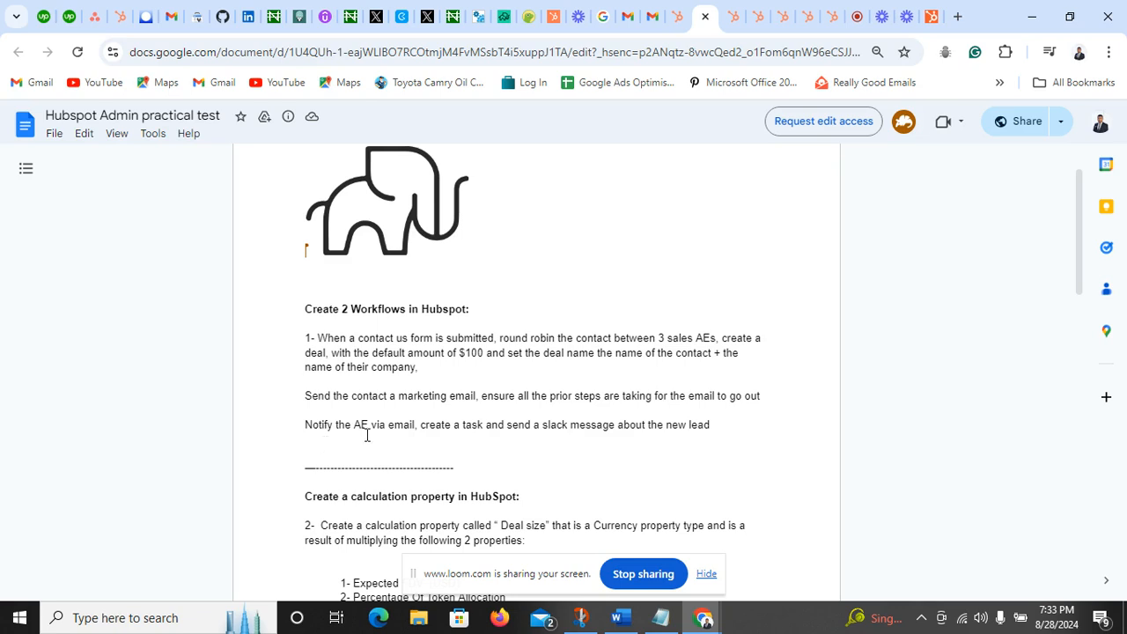
click(729, 8)
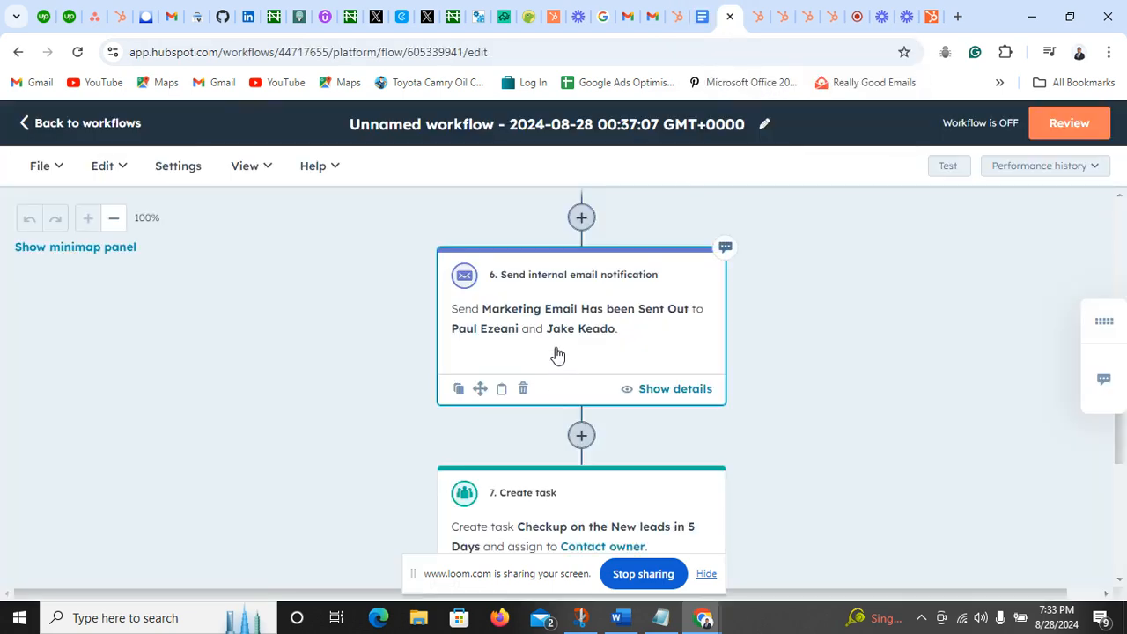
- Open the Send internal email notification action, review its recipients, subject and body, and save it
scroll(558, 310, up, 3)
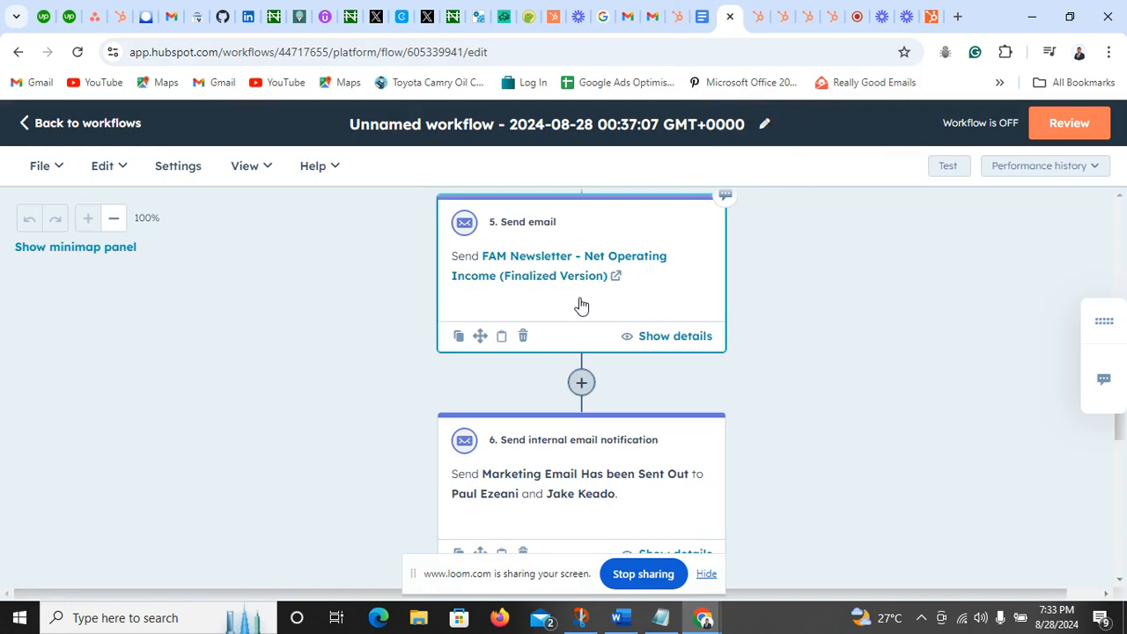
click(564, 464)
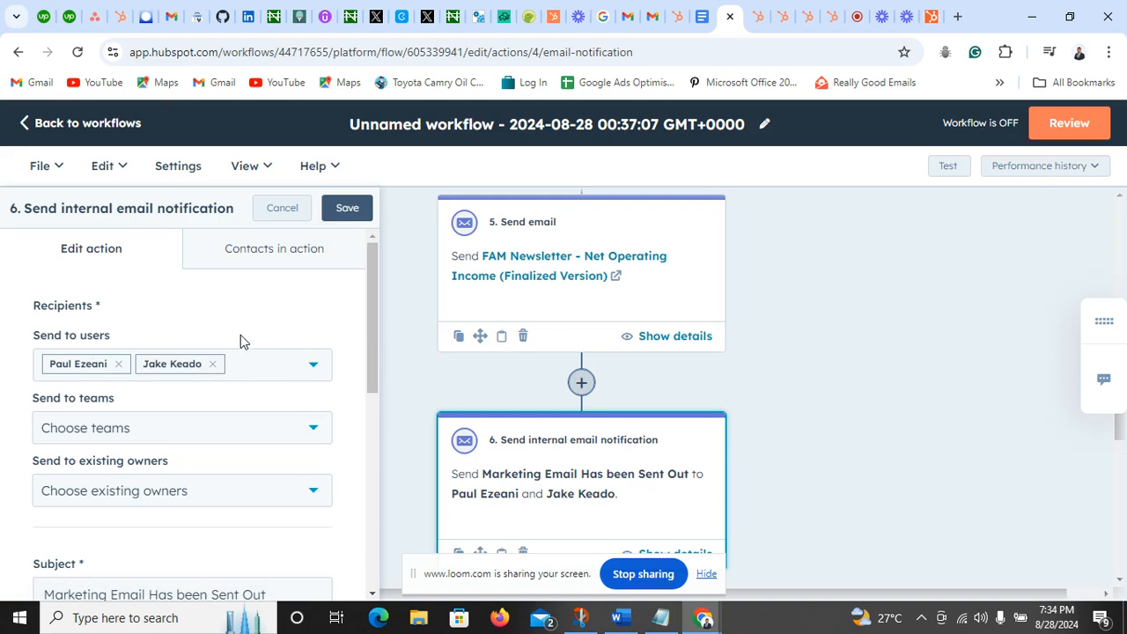
click(177, 431)
click(4, 397)
scroll(322, 461, down, 2)
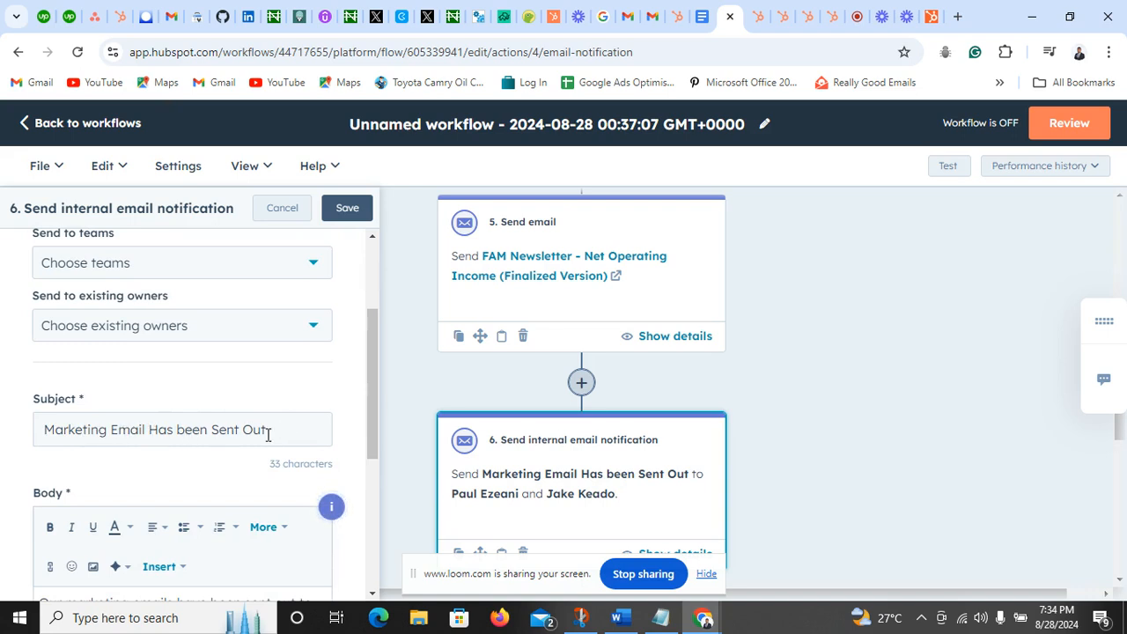
scroll(247, 440, down, 1)
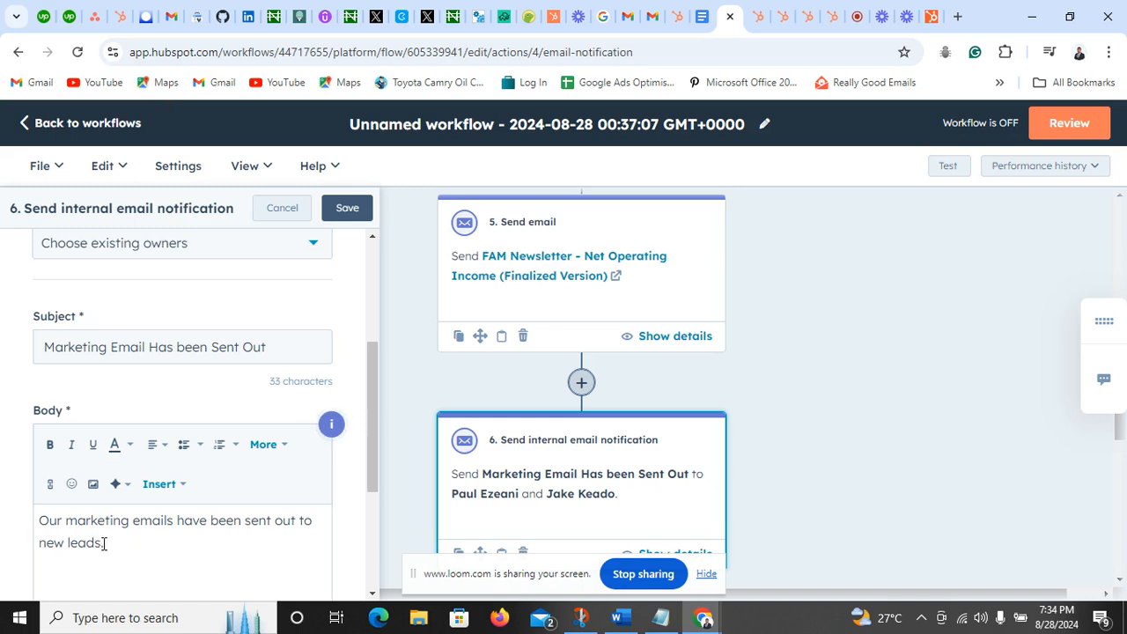
scroll(174, 529, down, 3)
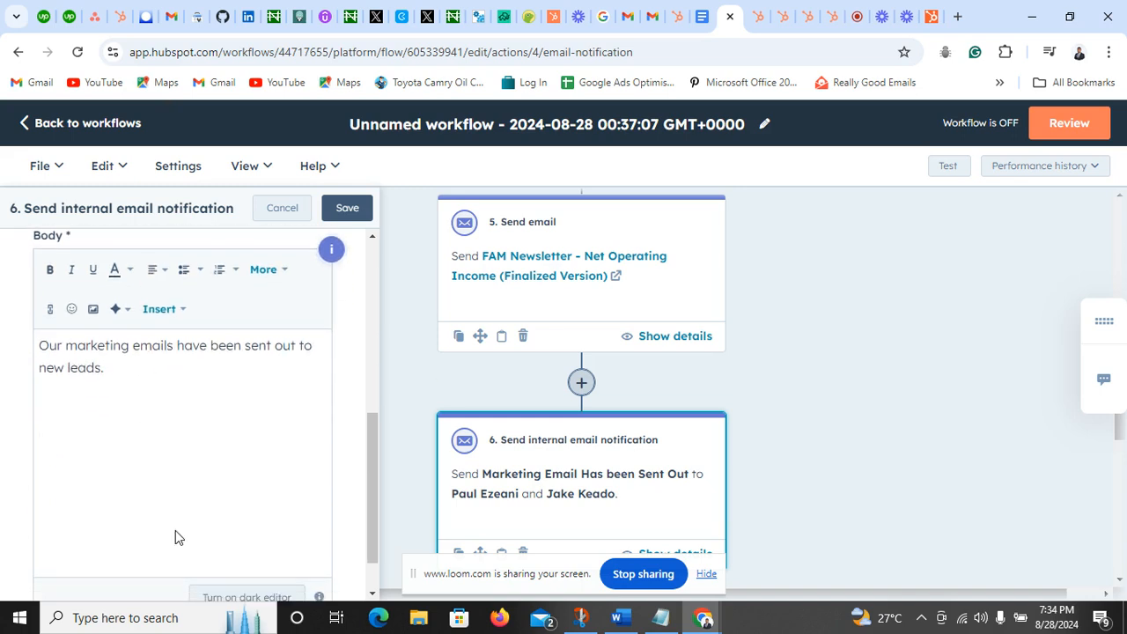
click(347, 208)
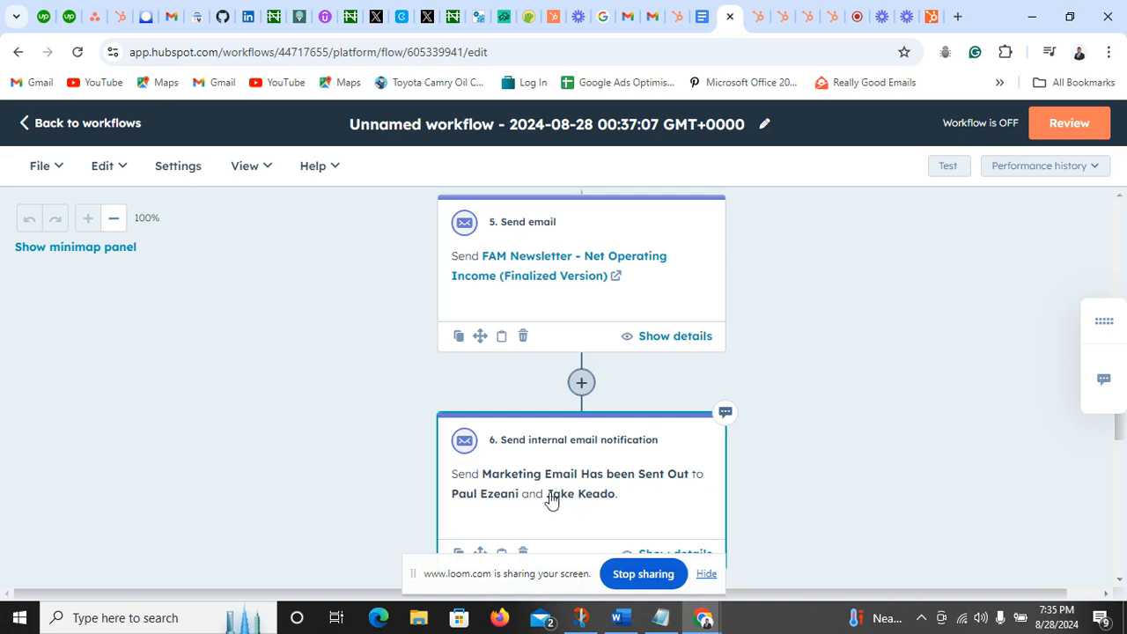
- Check the task and Slack message requirement in the practical test document, then review the earlier workflow's Create task action
scroll(575, 489, down, 1)
scroll(580, 484, down, 2)
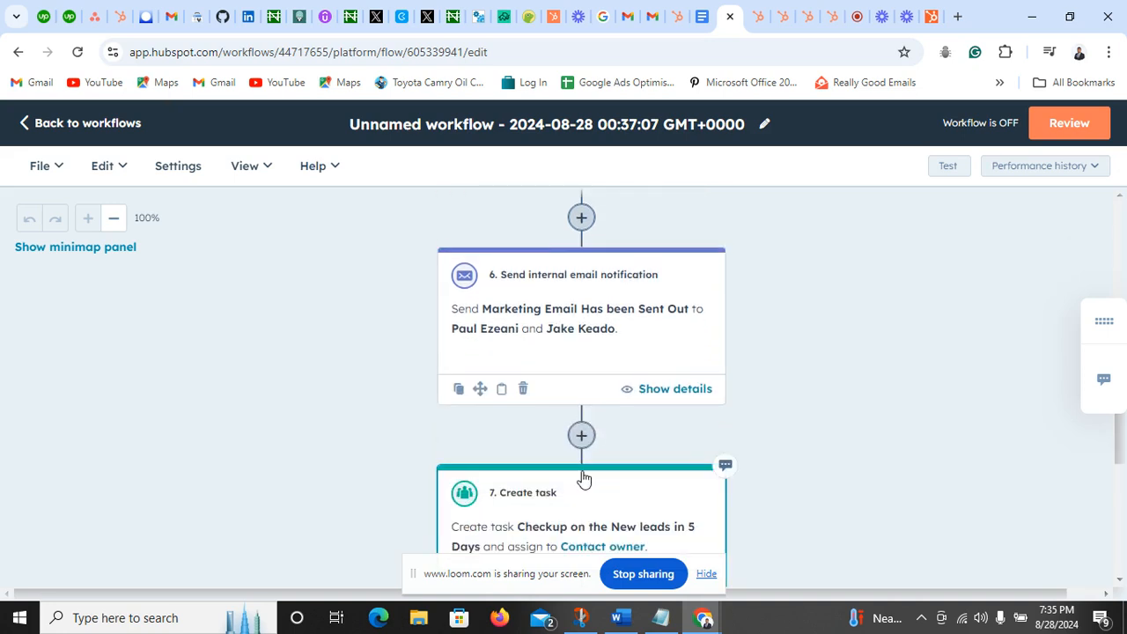
click(702, 17)
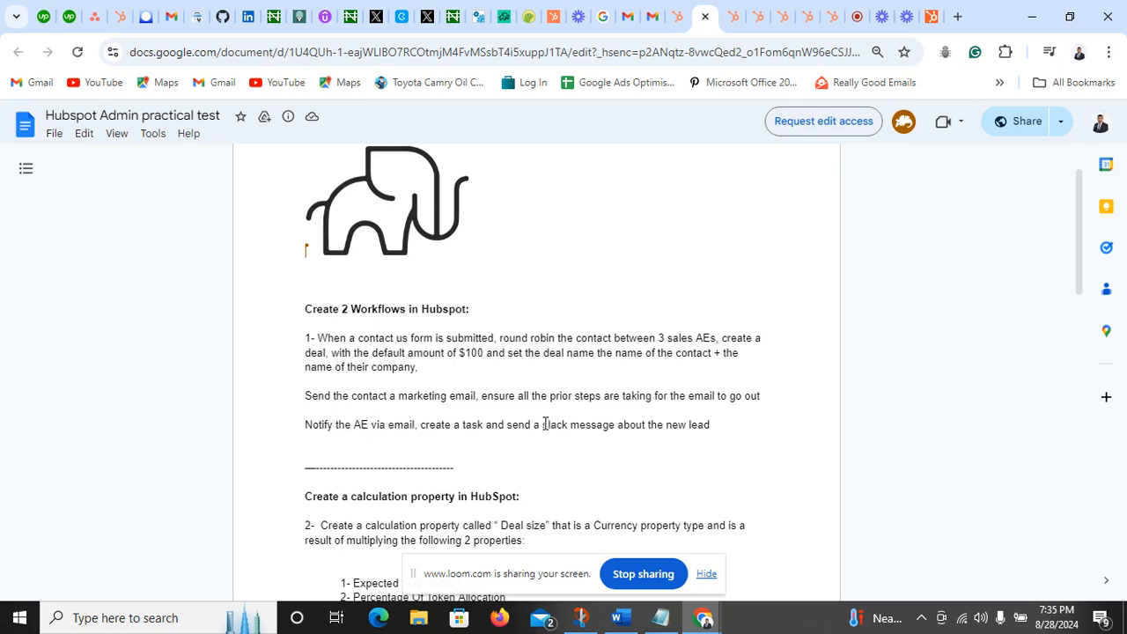
click(733, 16)
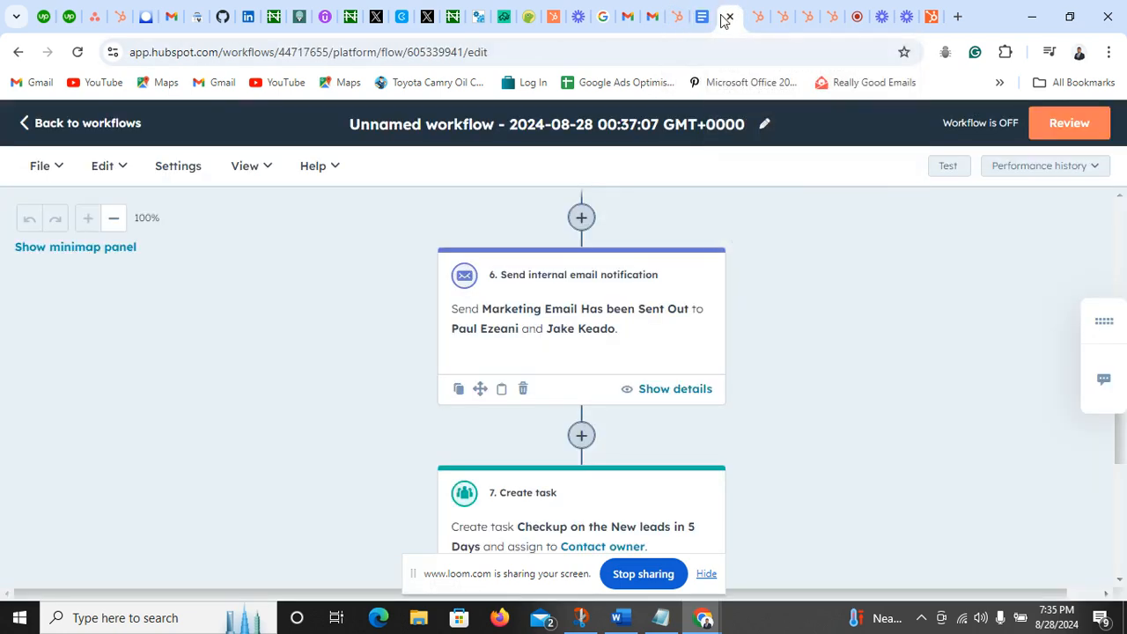
scroll(590, 339, down, 1)
scroll(580, 347, down, 1)
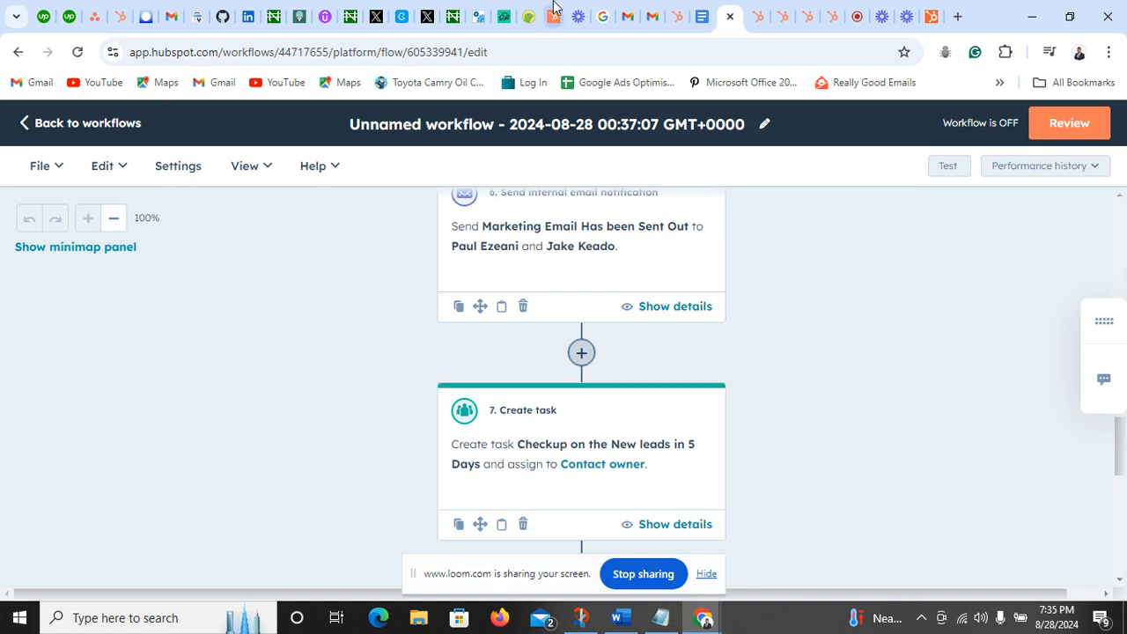
click(679, 11)
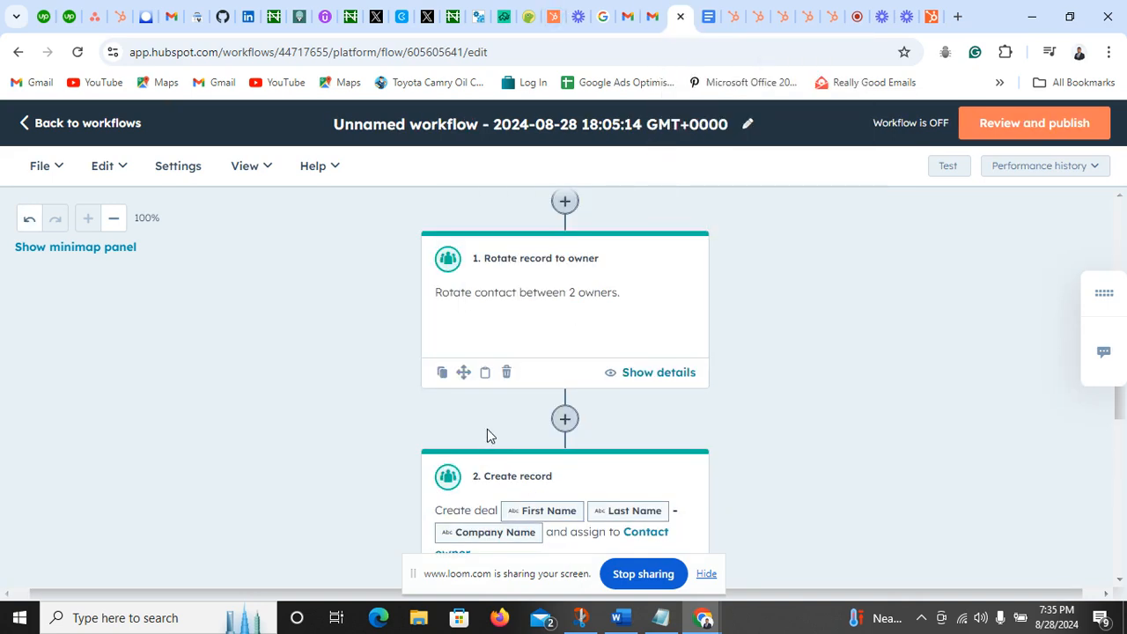
scroll(501, 451, down, 4)
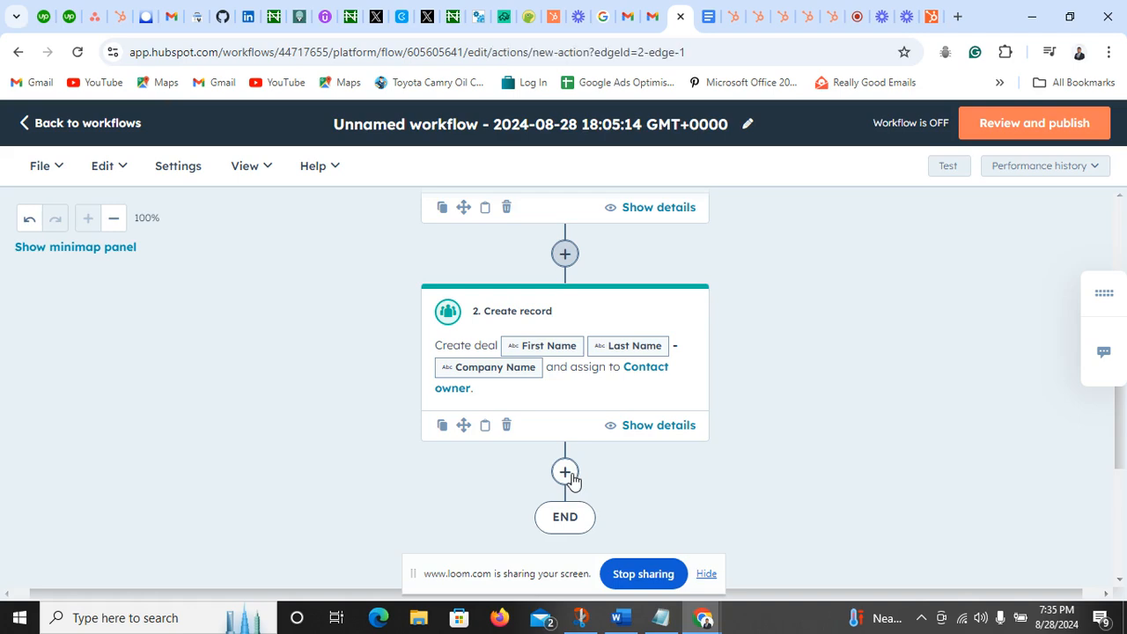
click(566, 473)
scroll(182, 446, down, 2)
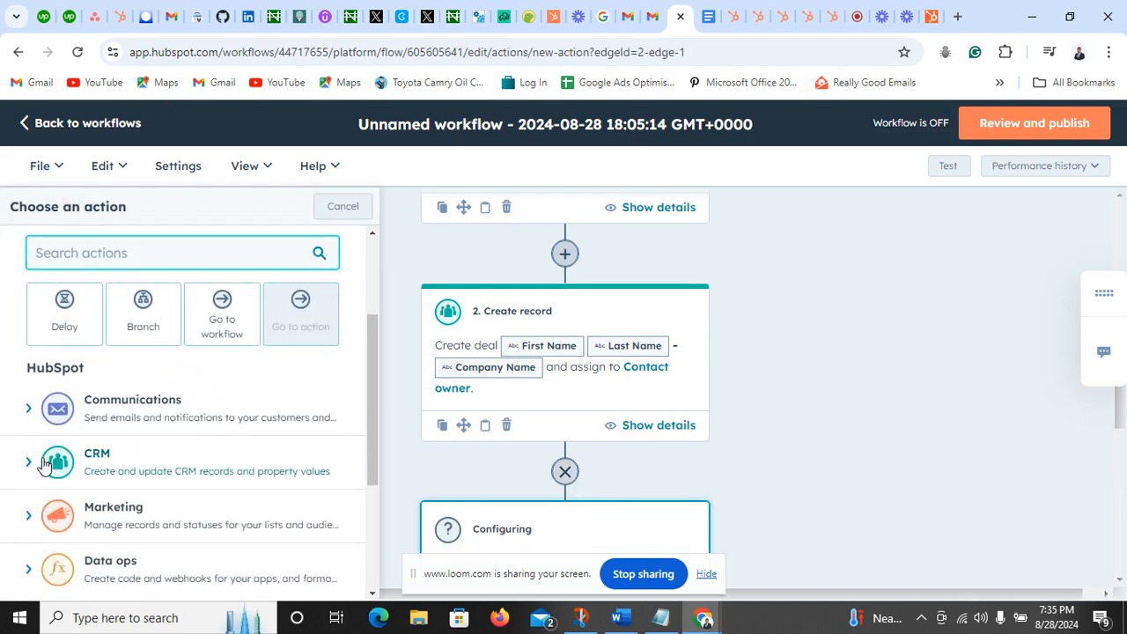
click(62, 459)
scroll(61, 458, down, 4)
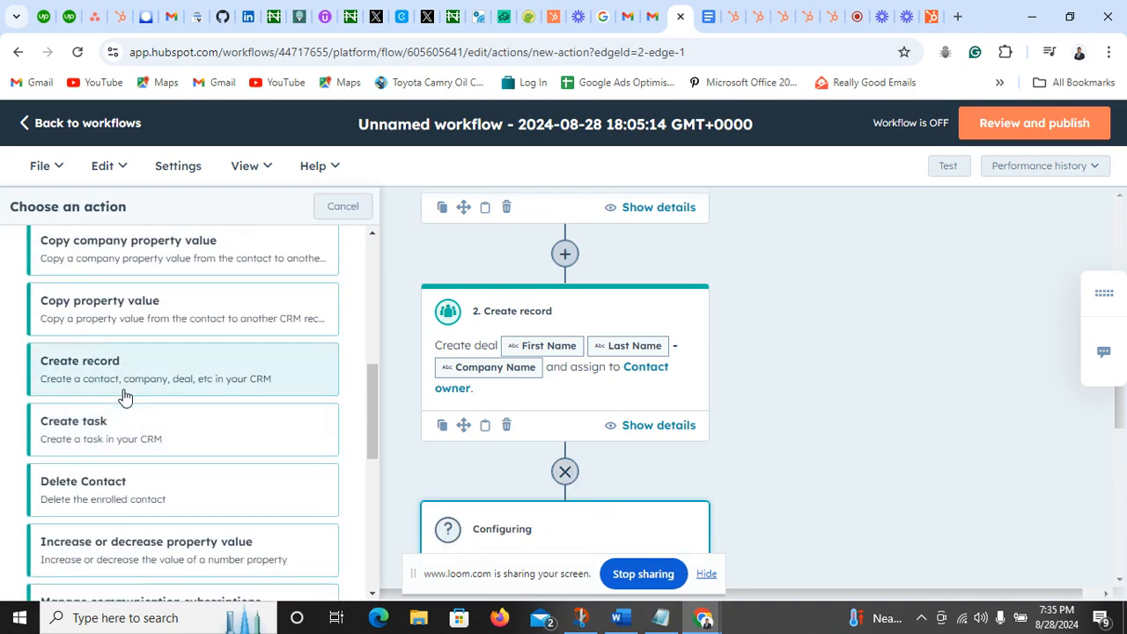
click(123, 427)
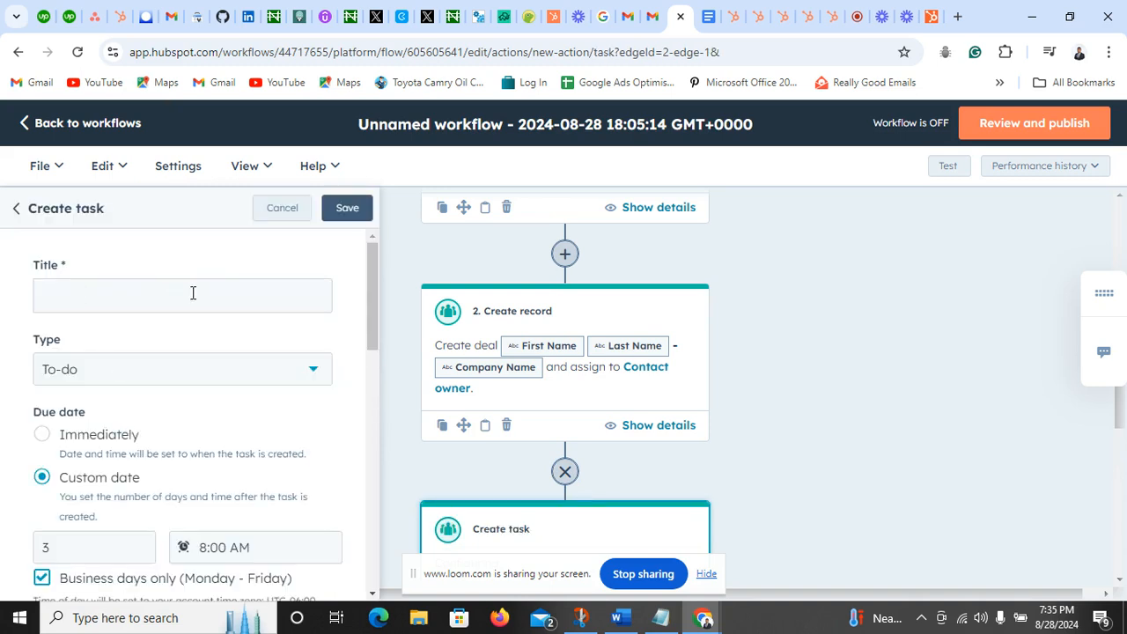
- Set the new task's type to Email, then review its due date, email reminder and notes settings
click(170, 377)
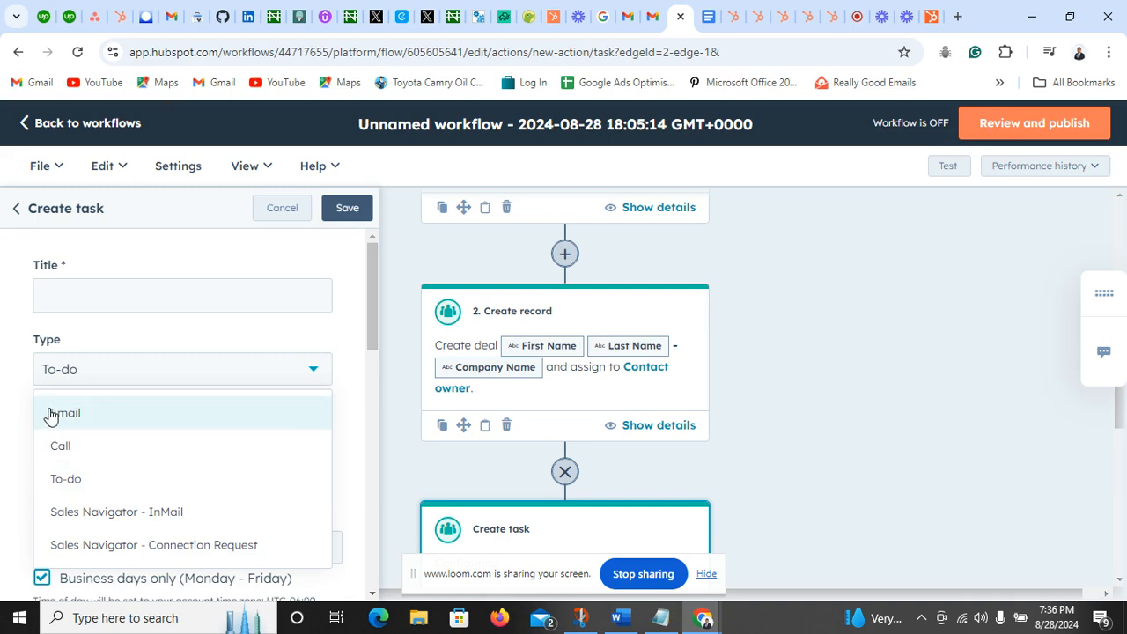
click(113, 419)
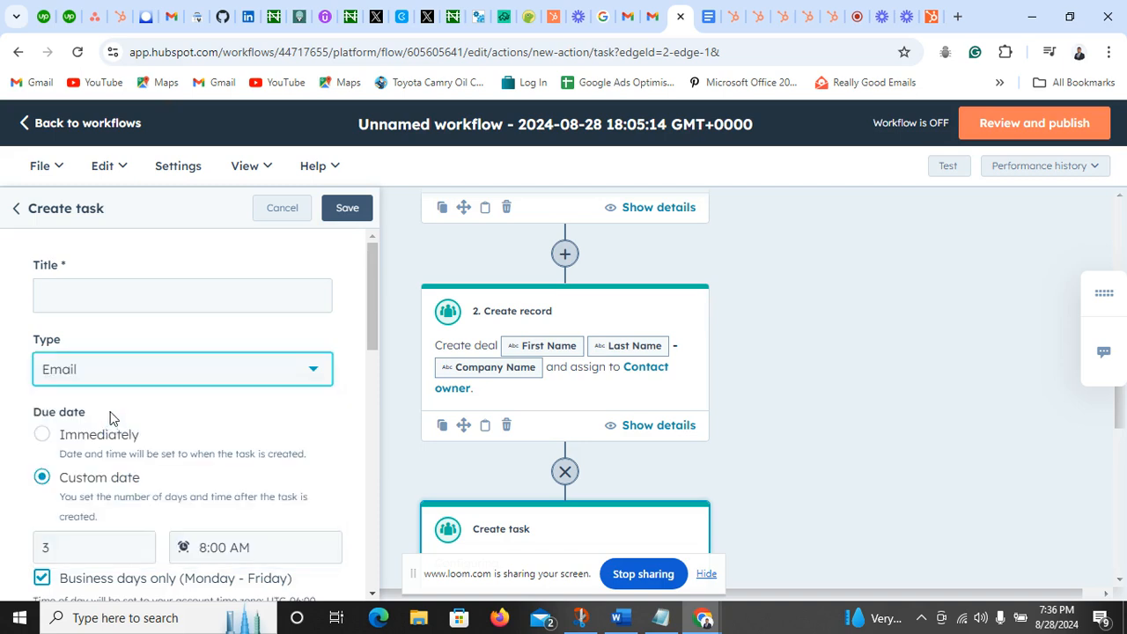
scroll(111, 433, down, 2)
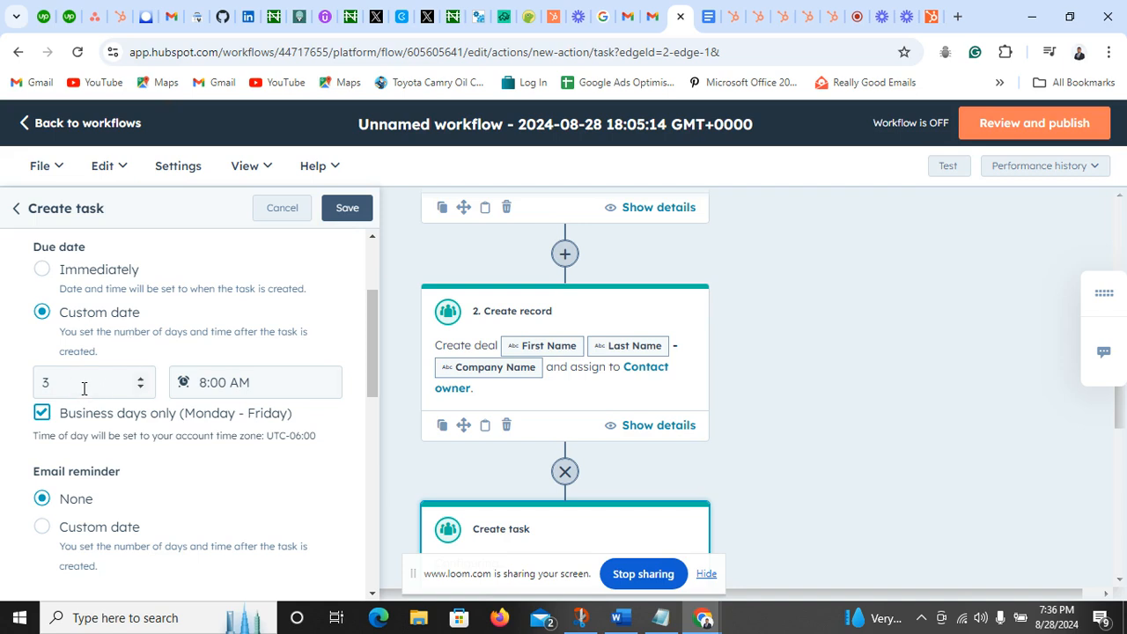
scroll(134, 376, down, 2)
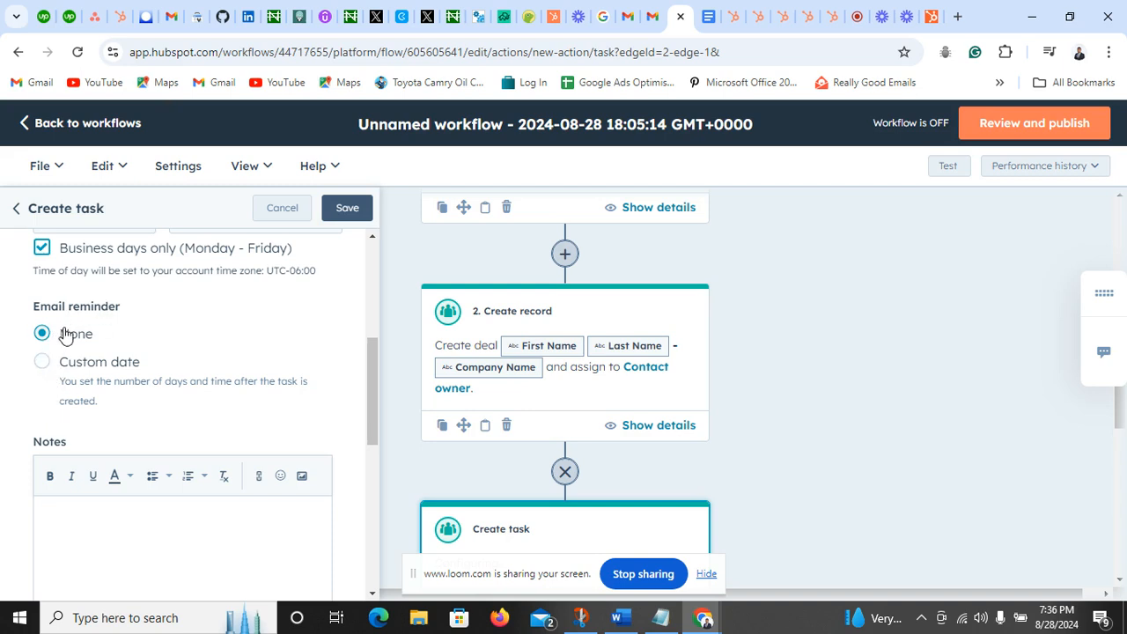
scroll(88, 473, down, 1)
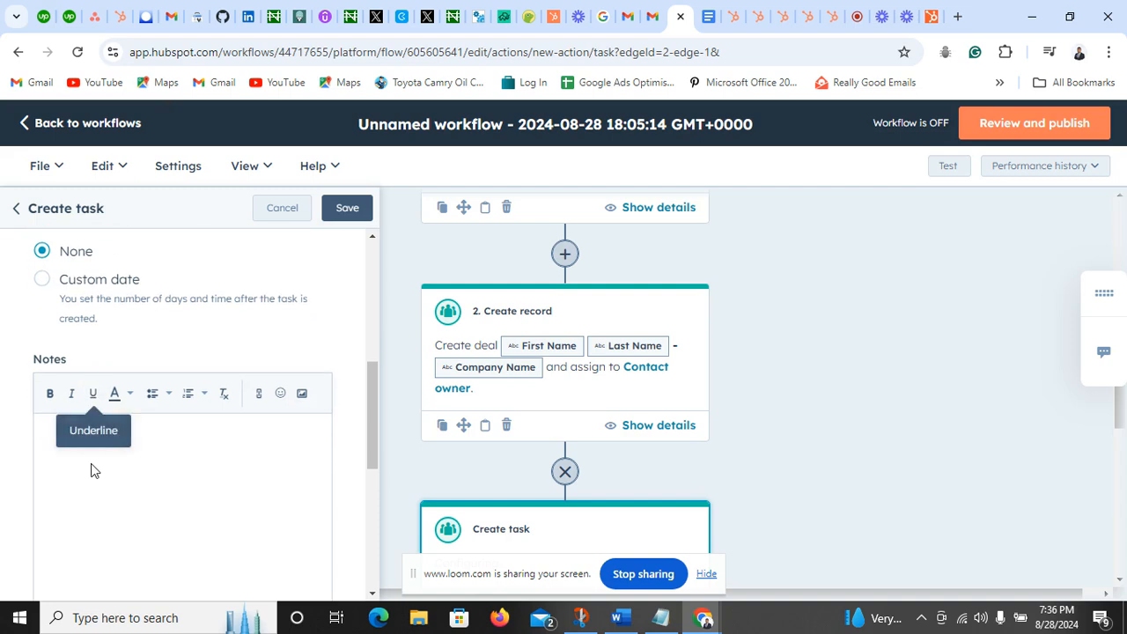
click(42, 432)
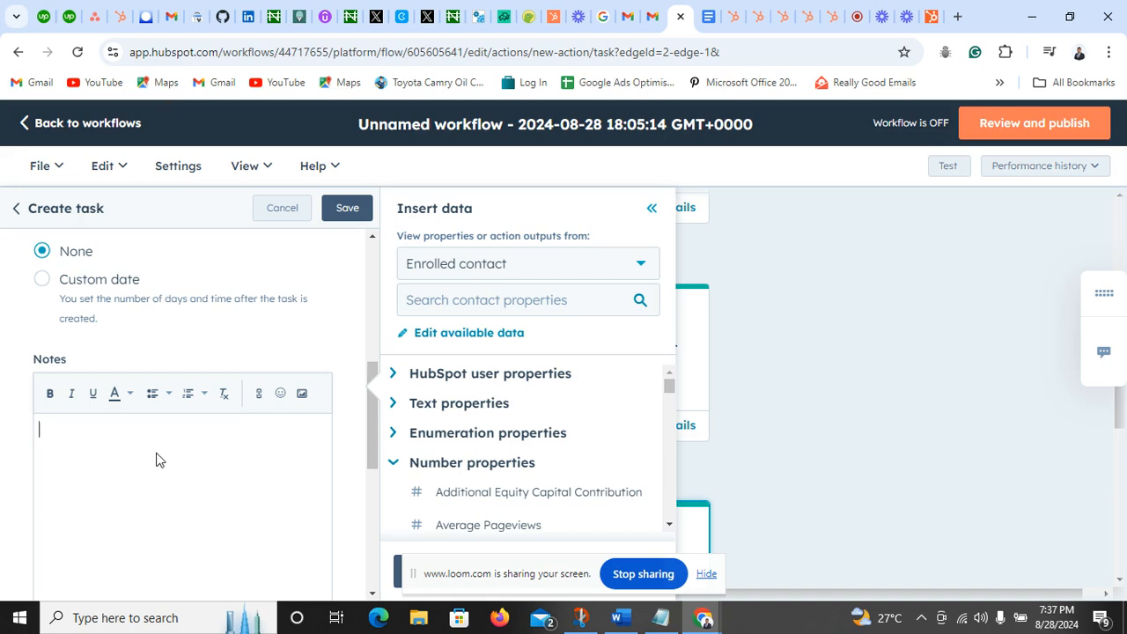
- Review the task's associated records, shared task queue and priority options
scroll(45, 419, down, 5)
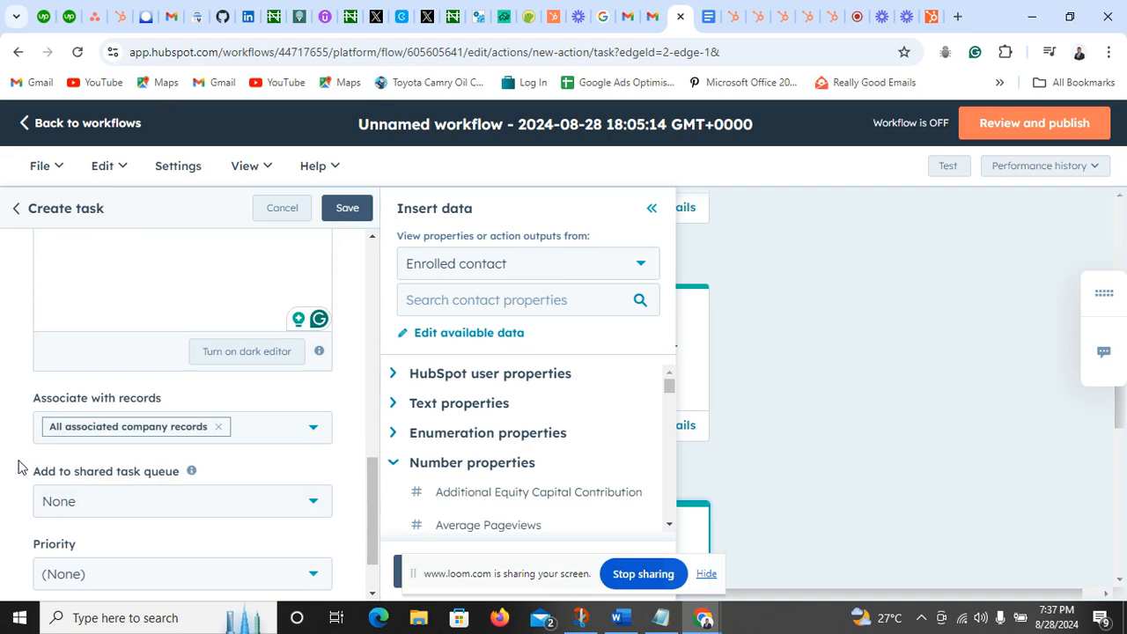
scroll(20, 466, down, 1)
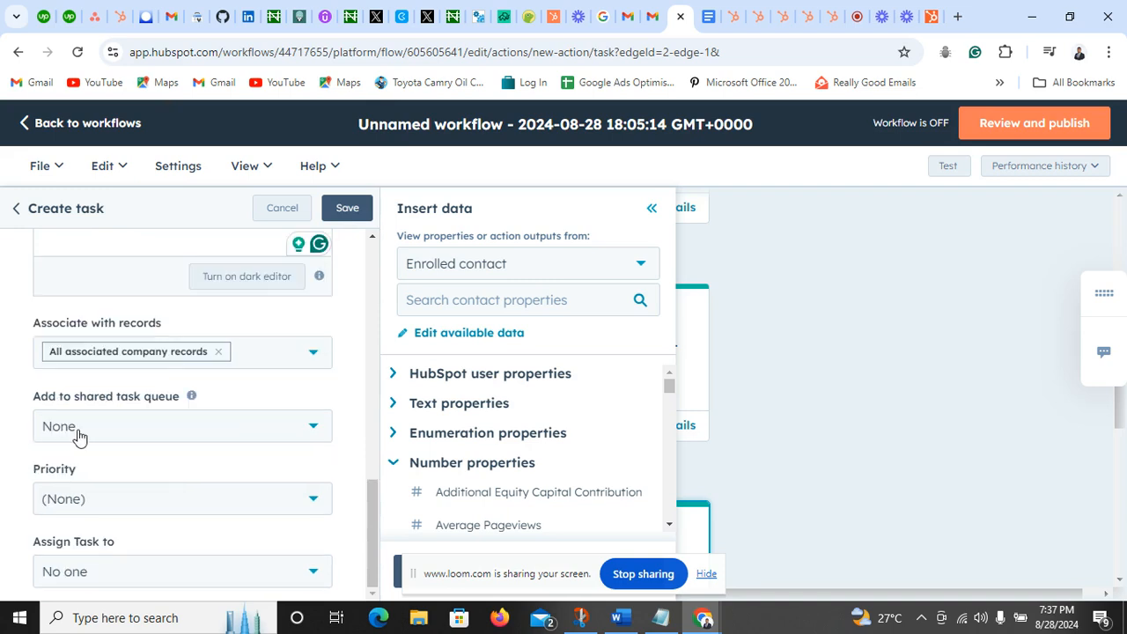
click(127, 438)
click(14, 421)
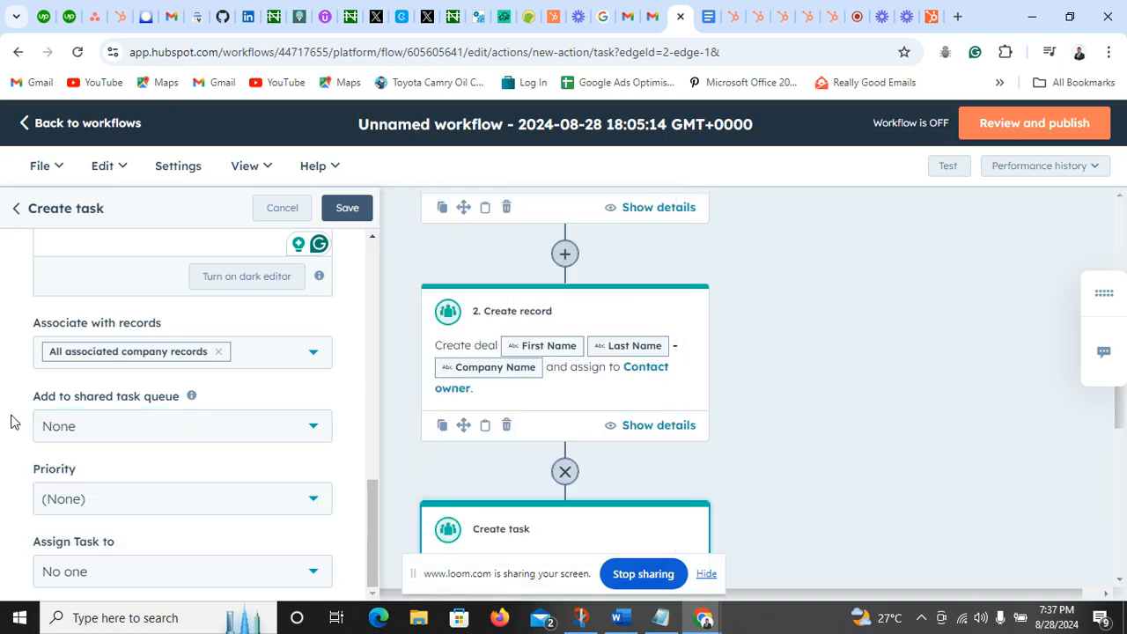
click(128, 502)
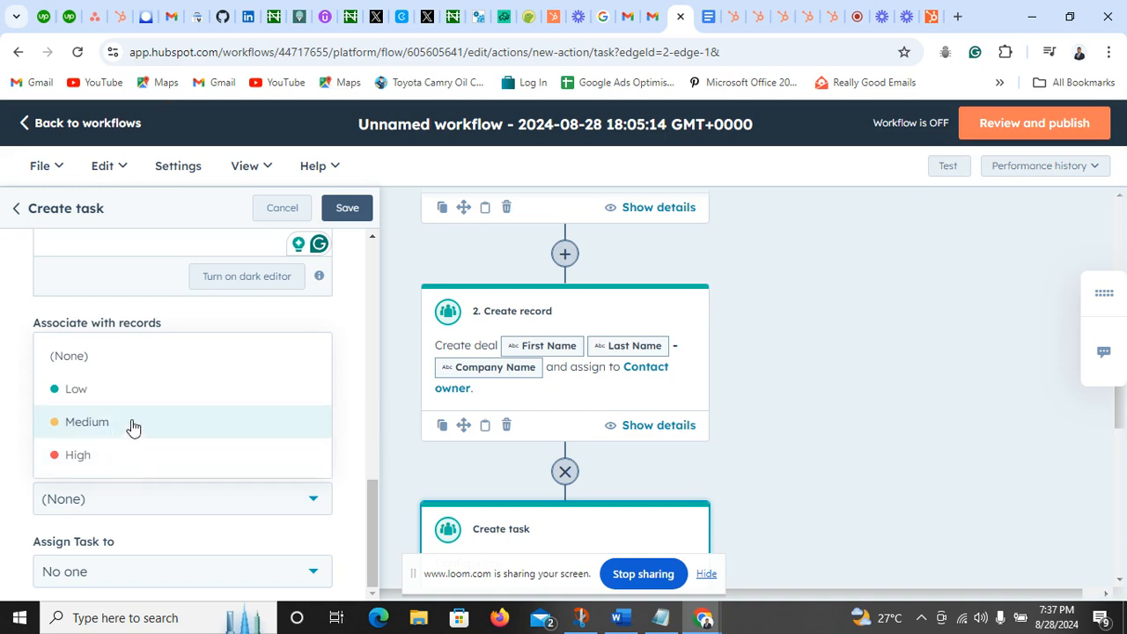
click(5, 428)
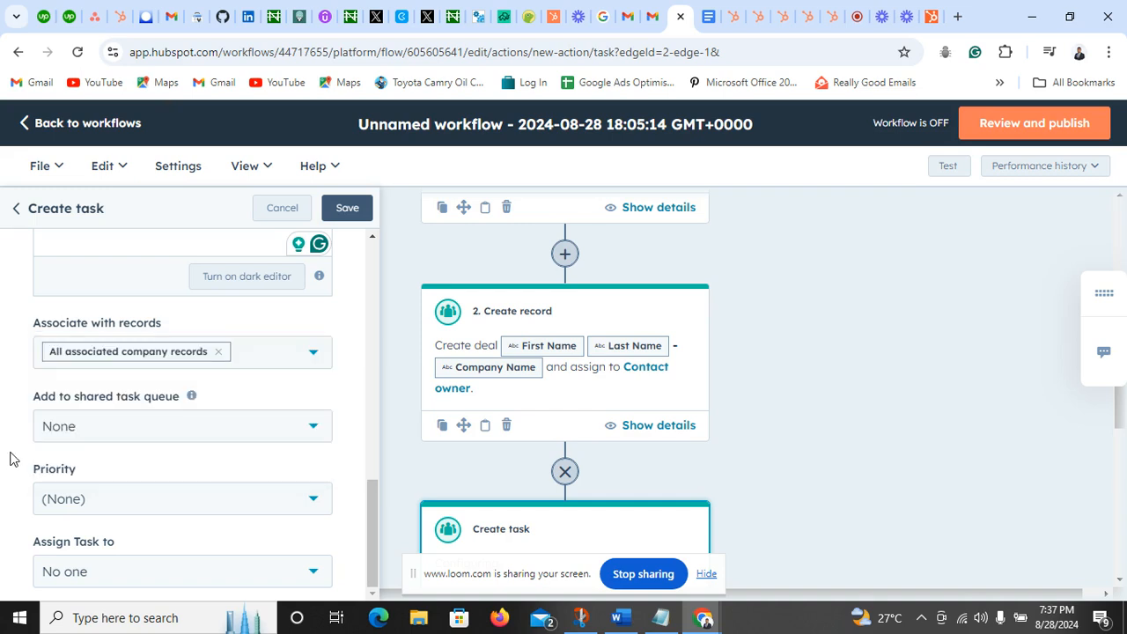
- Assign the task to an existing owner of the contact, using Contact owner, and save the action
click(93, 571)
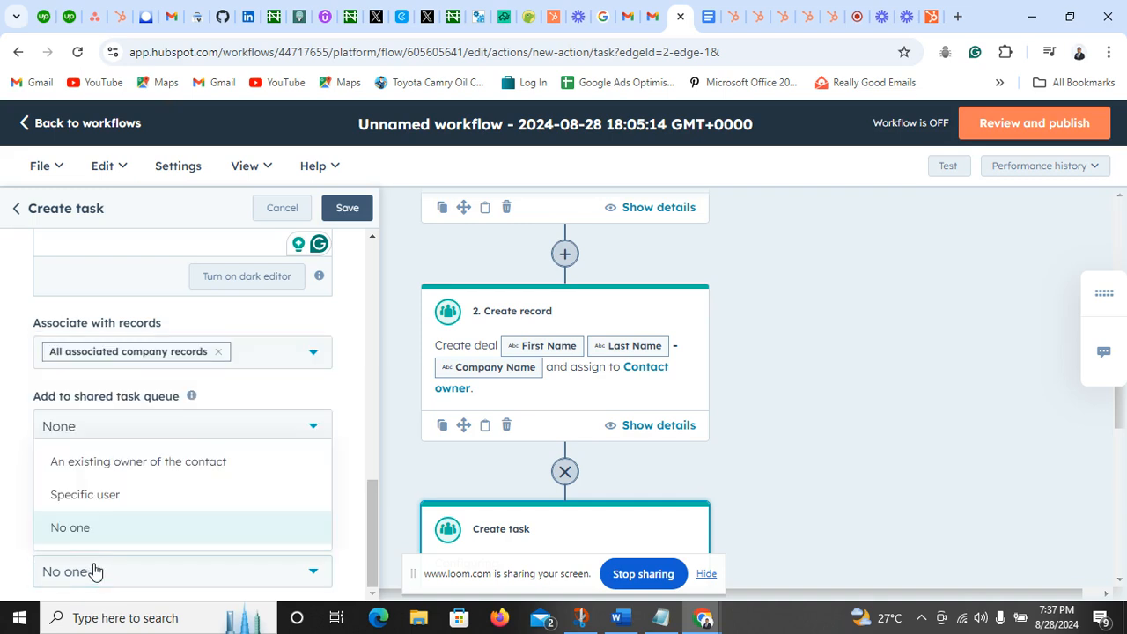
click(103, 502)
click(95, 571)
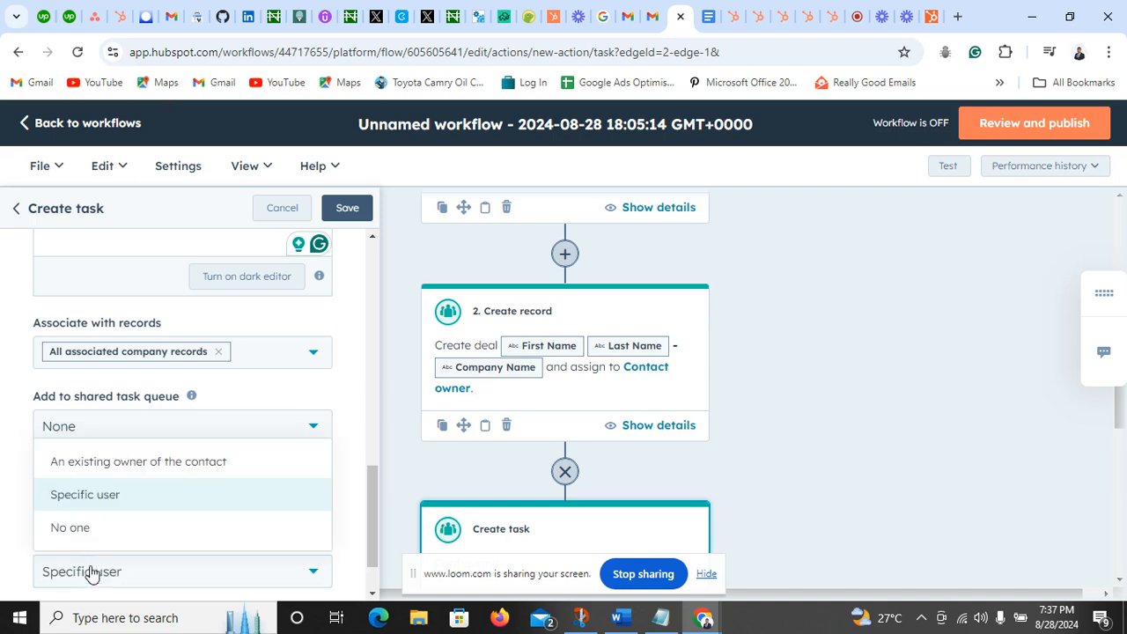
click(154, 476)
scroll(151, 489, down, 1)
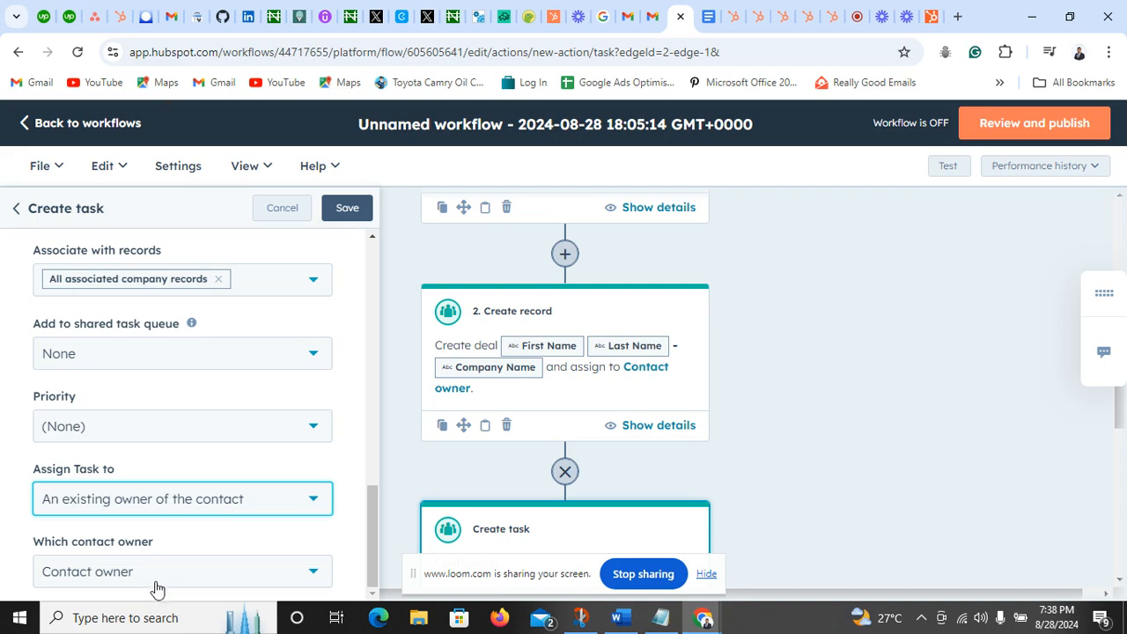
click(213, 566)
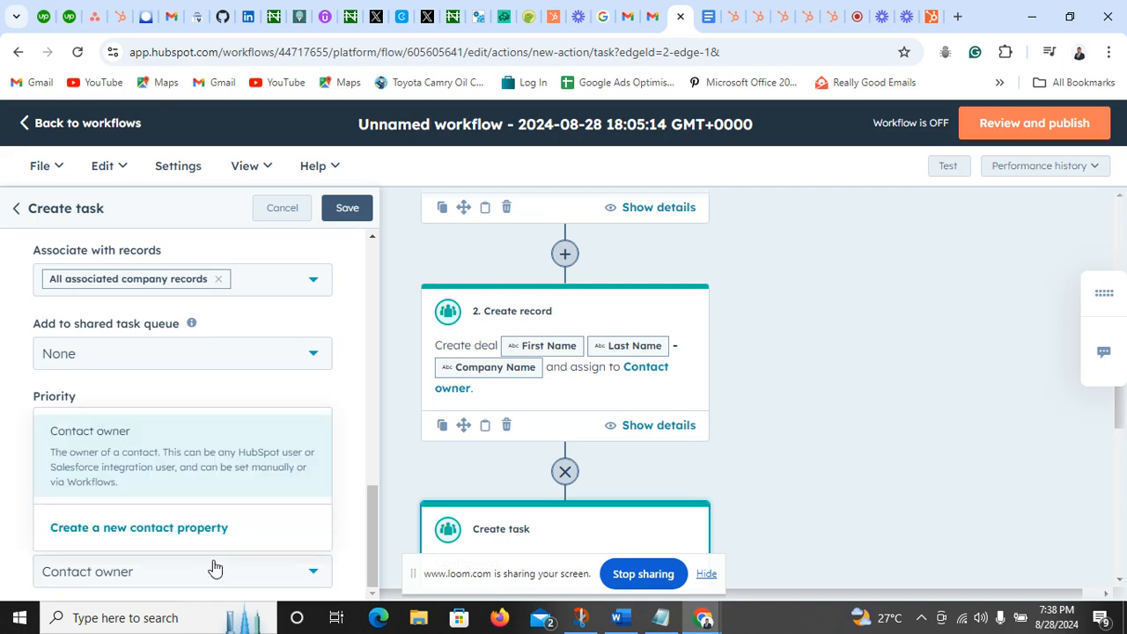
click(12, 539)
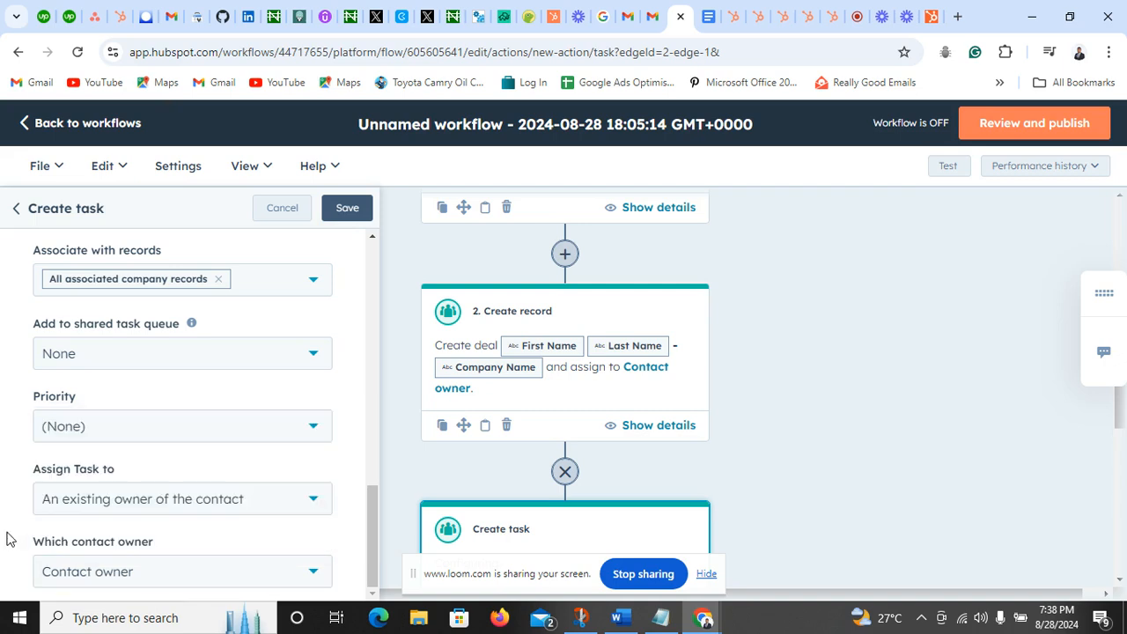
click(345, 216)
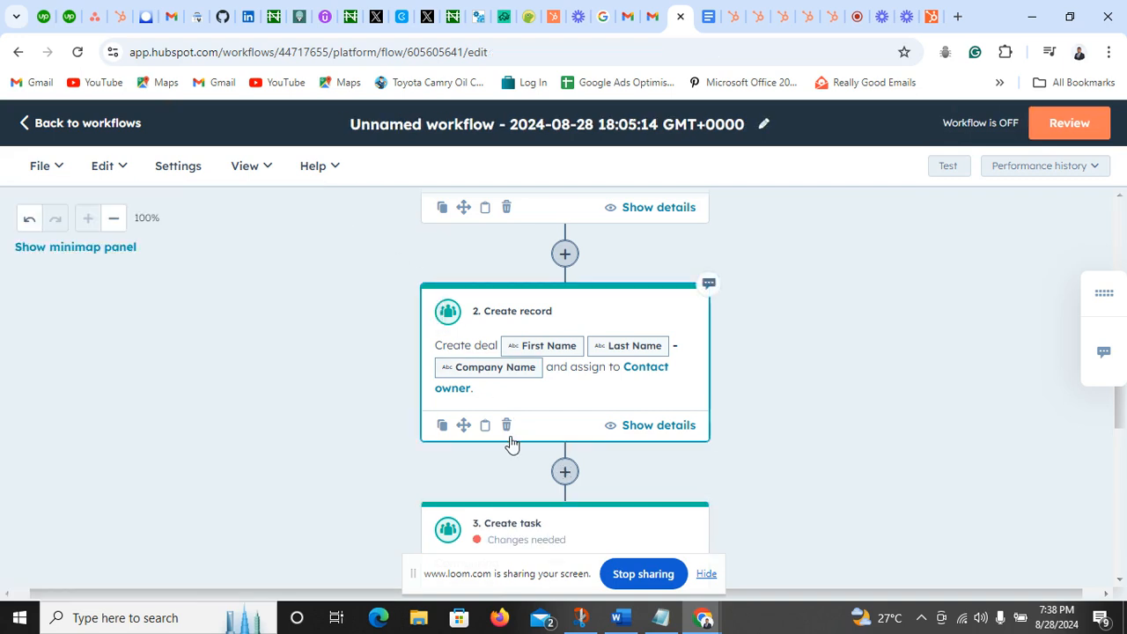
- Reopen the saved Create task action to check what it still requires, then close it
scroll(515, 426, down, 1)
click(536, 487)
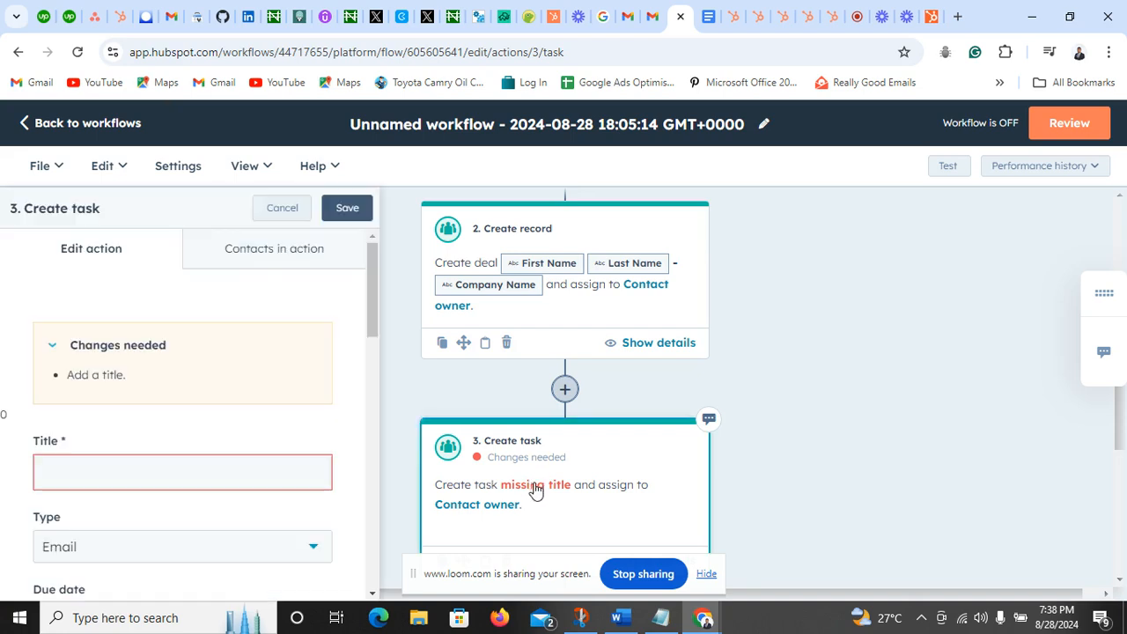
click(272, 208)
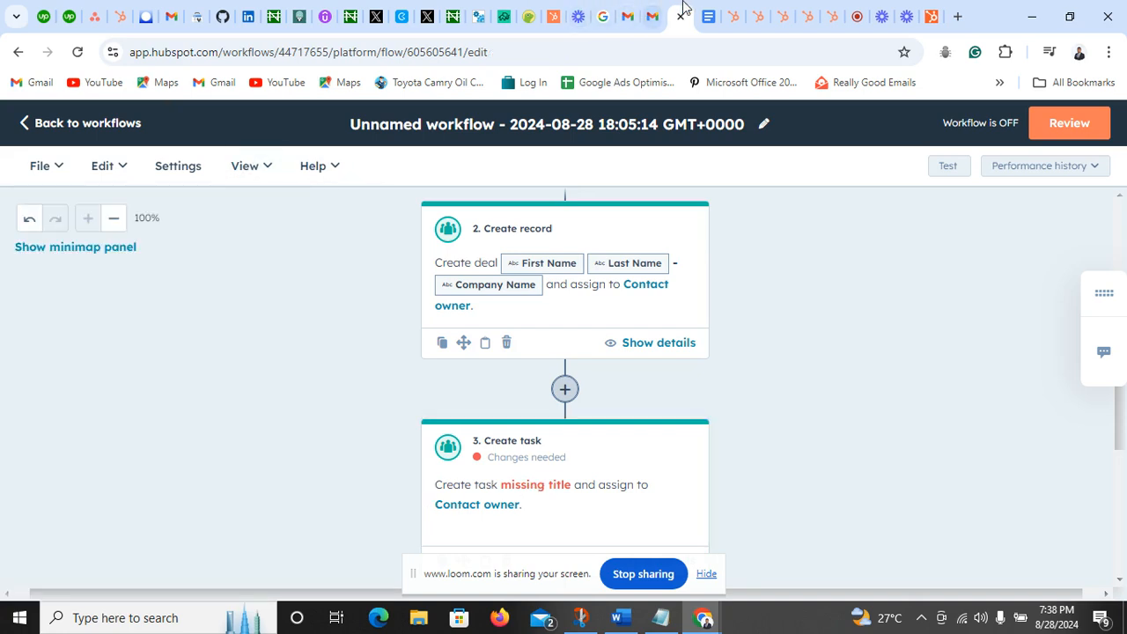
click(720, 16)
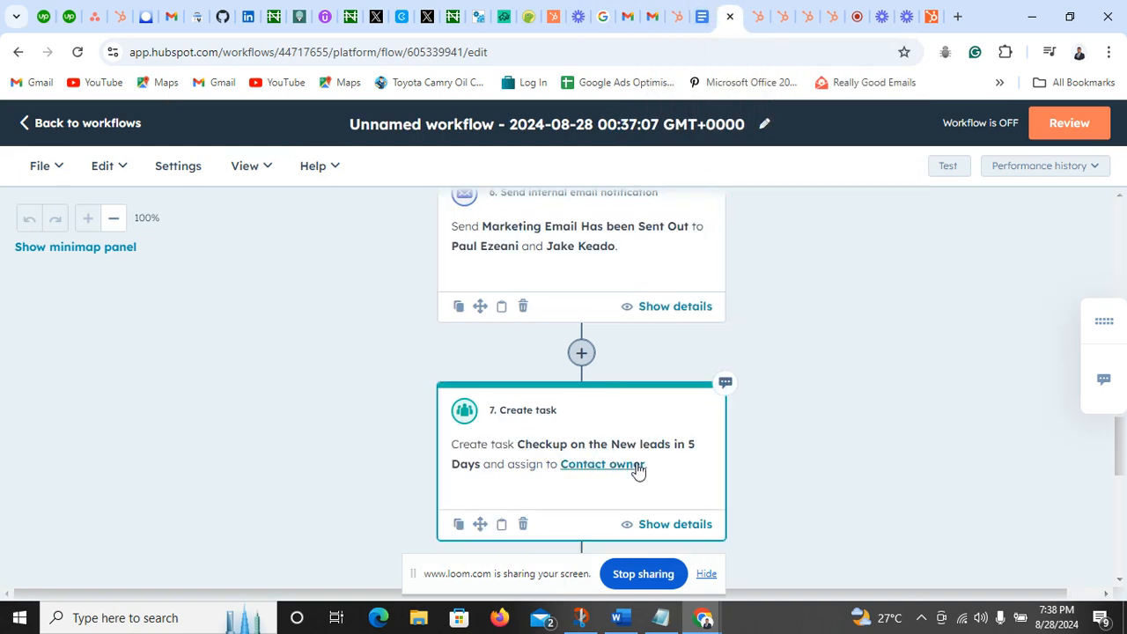
scroll(521, 468, down, 1)
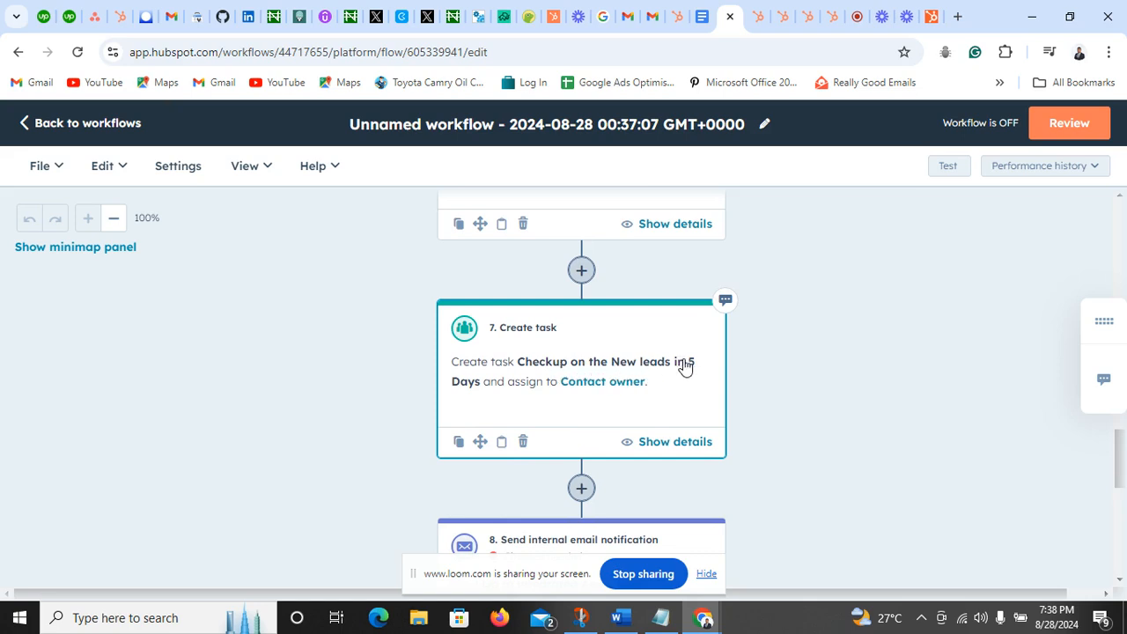
scroll(697, 373, down, 1)
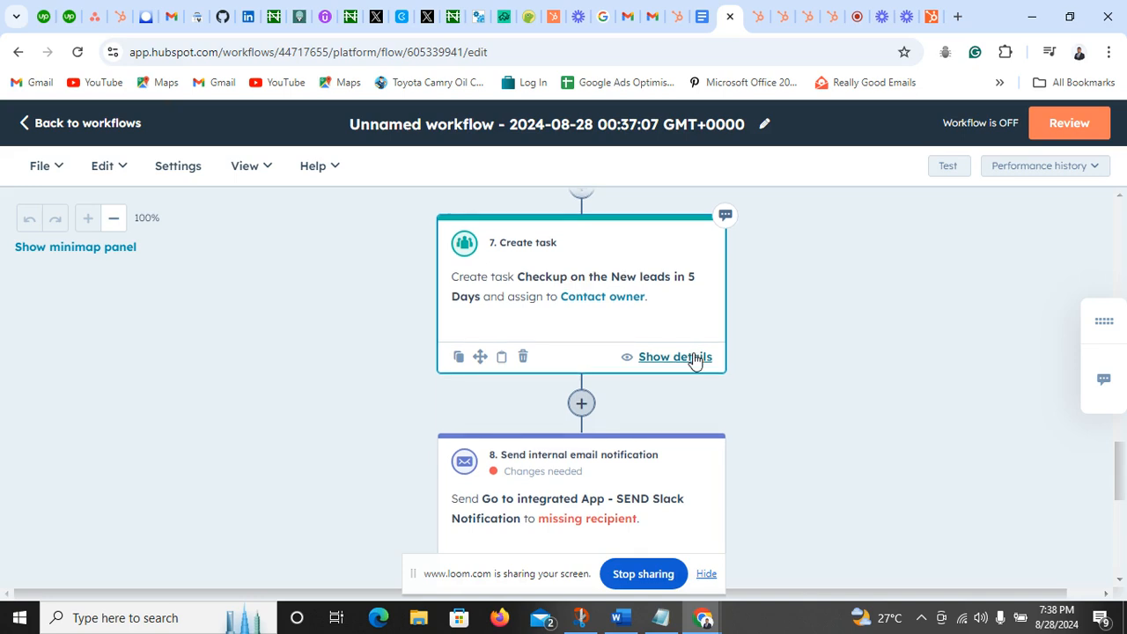
scroll(696, 359, down, 1)
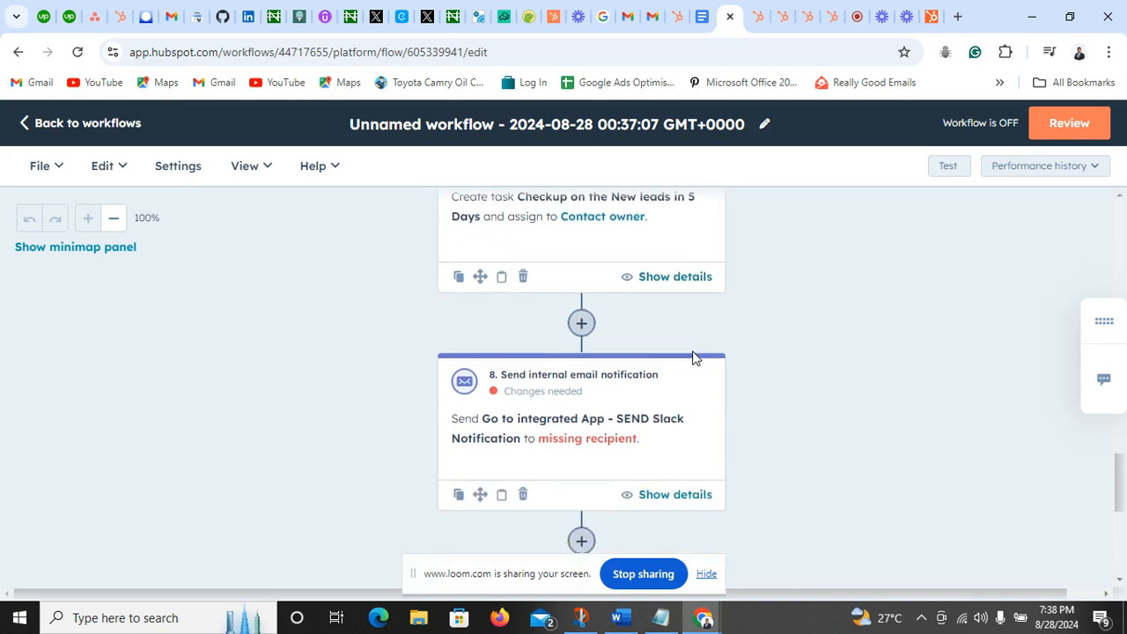
scroll(692, 357, up, 9)
scroll(678, 343, down, 7)
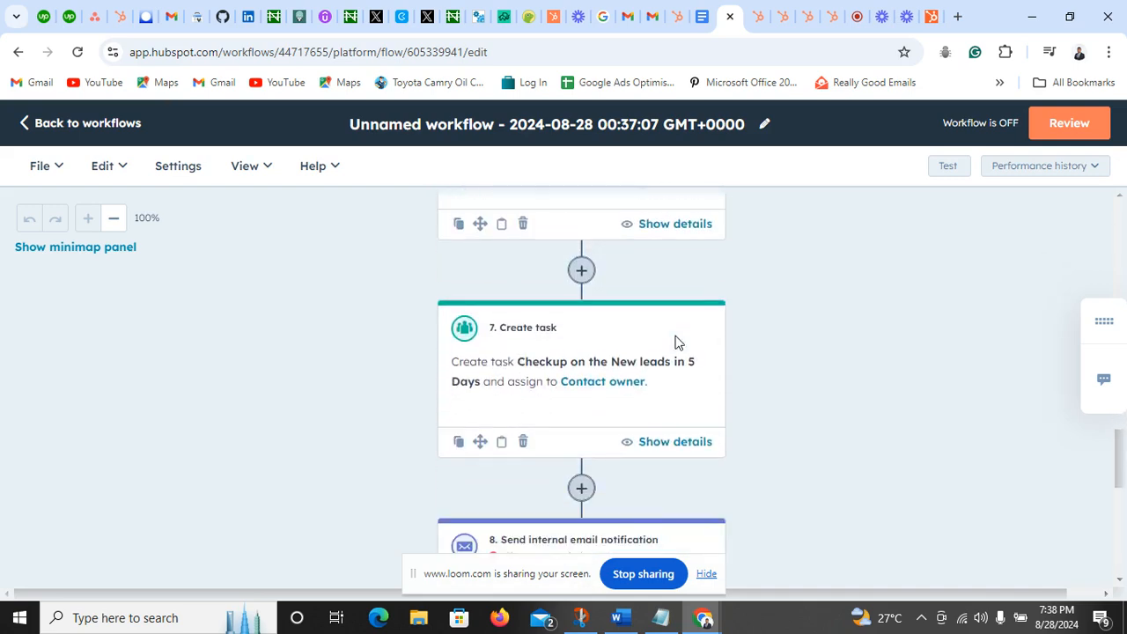
scroll(677, 341, down, 4)
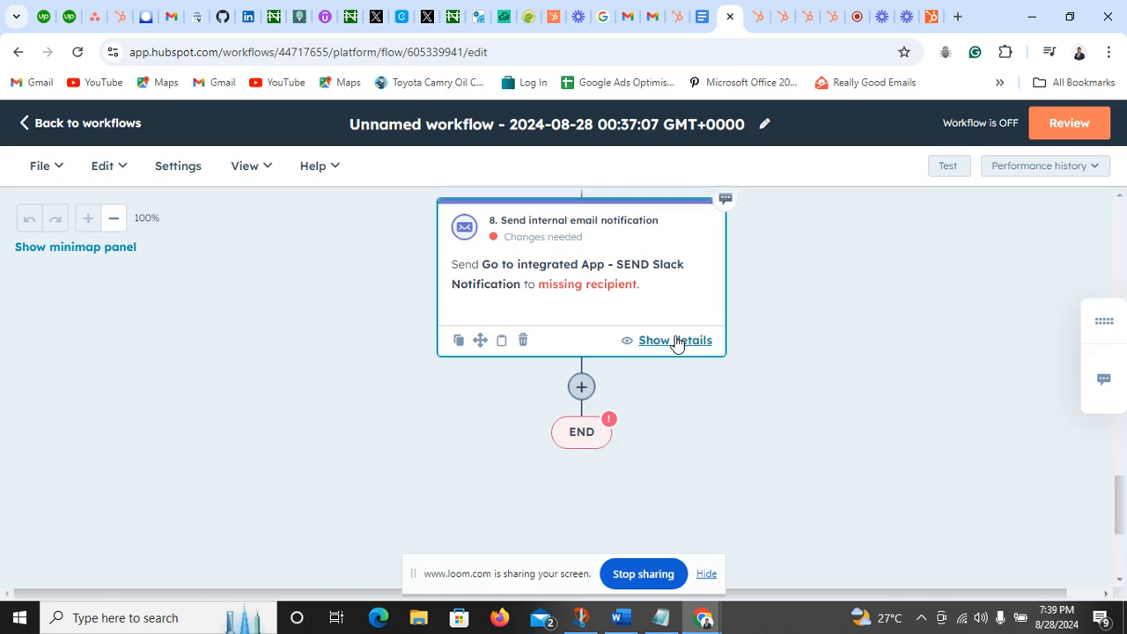
scroll(677, 342, up, 4)
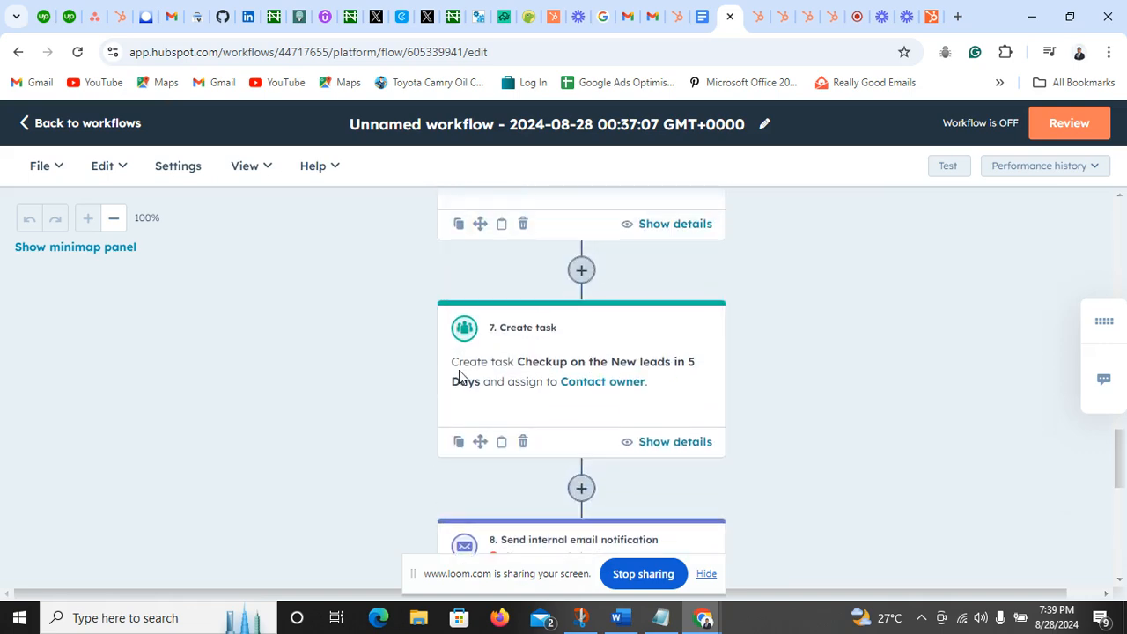
- Check the Slack message requirement in the practical test document, then open the earlier workflow's Slack notification placeholder
click(702, 14)
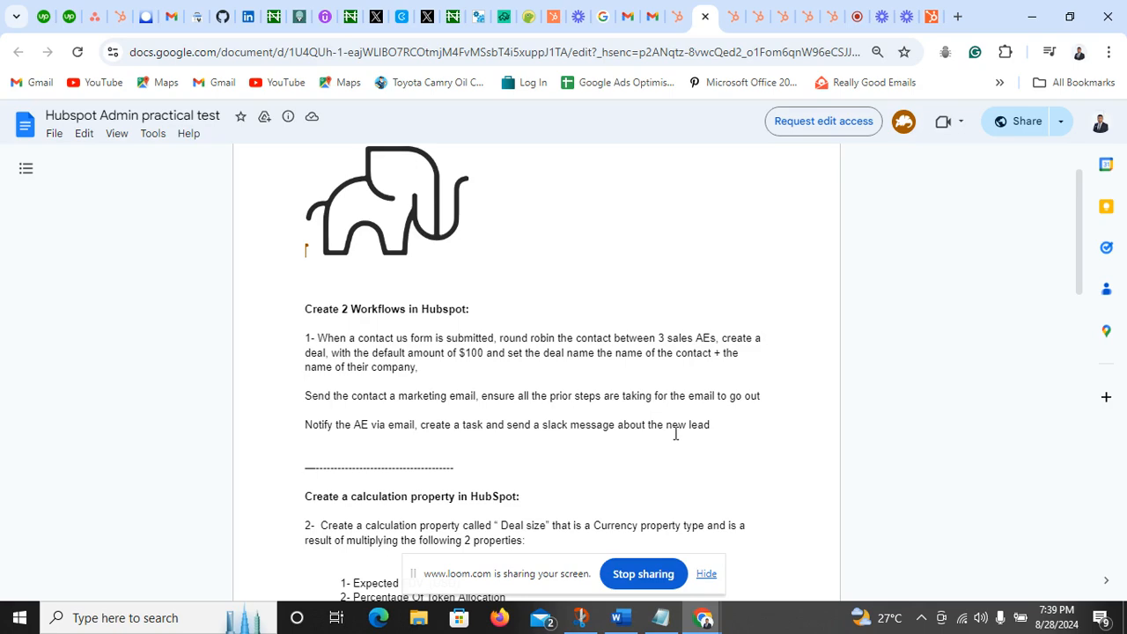
click(733, 9)
scroll(607, 464, down, 1)
click(603, 481)
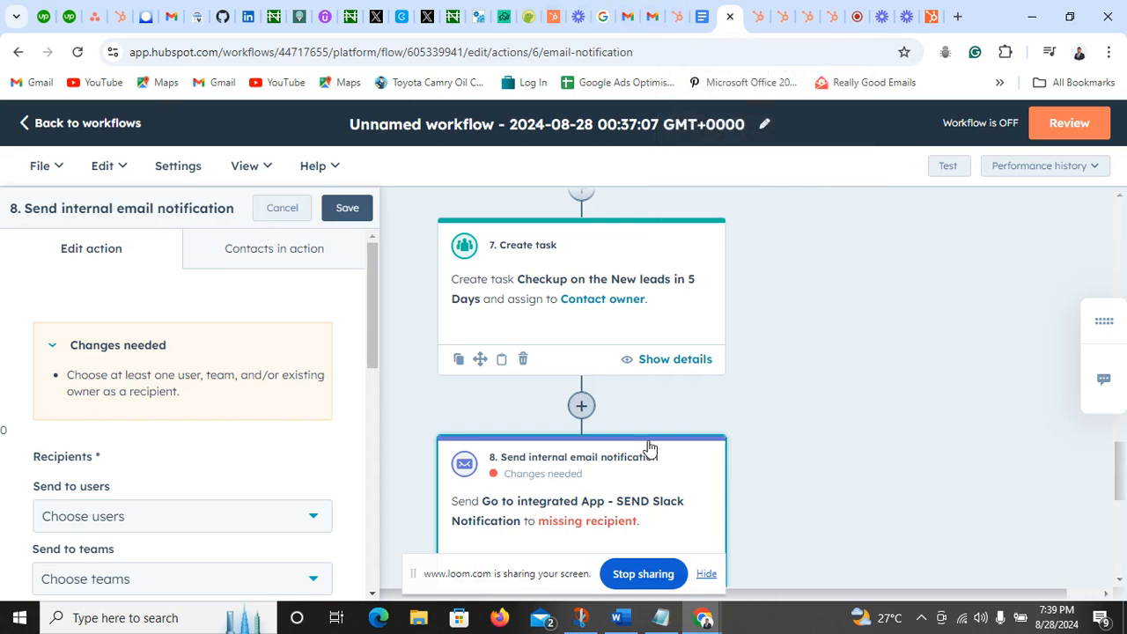
click(678, 12)
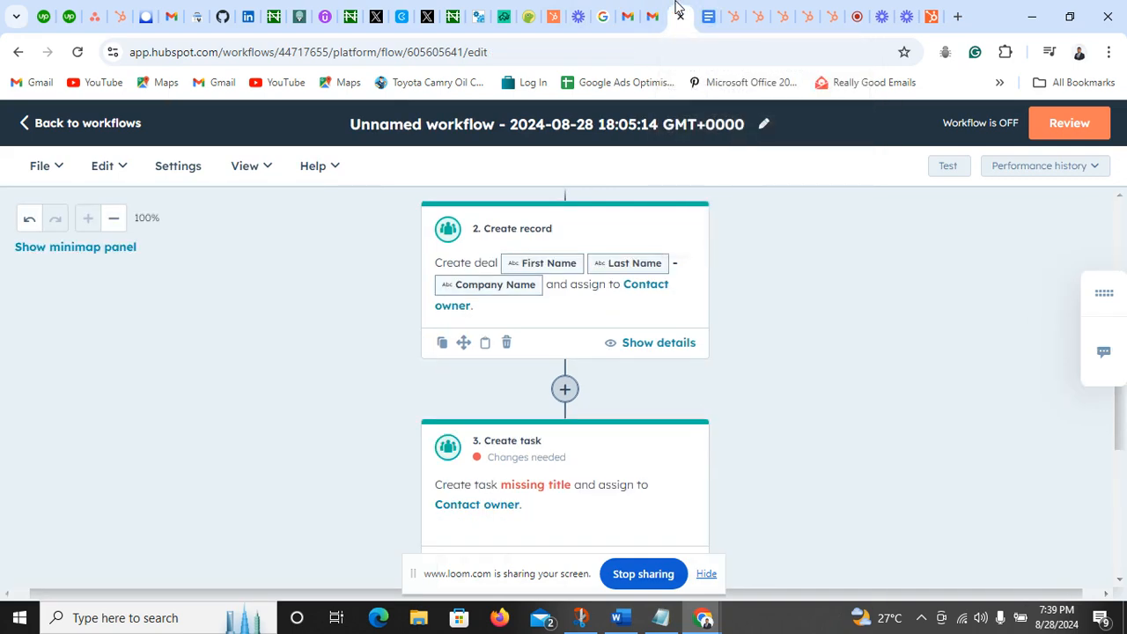
scroll(565, 458, down, 2)
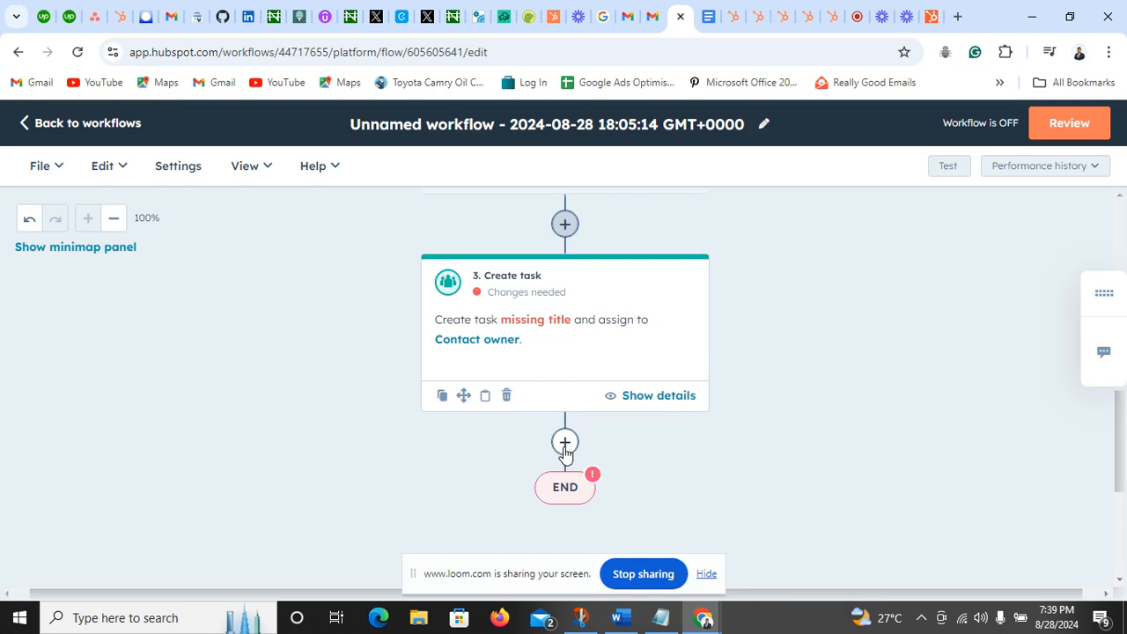
click(565, 445)
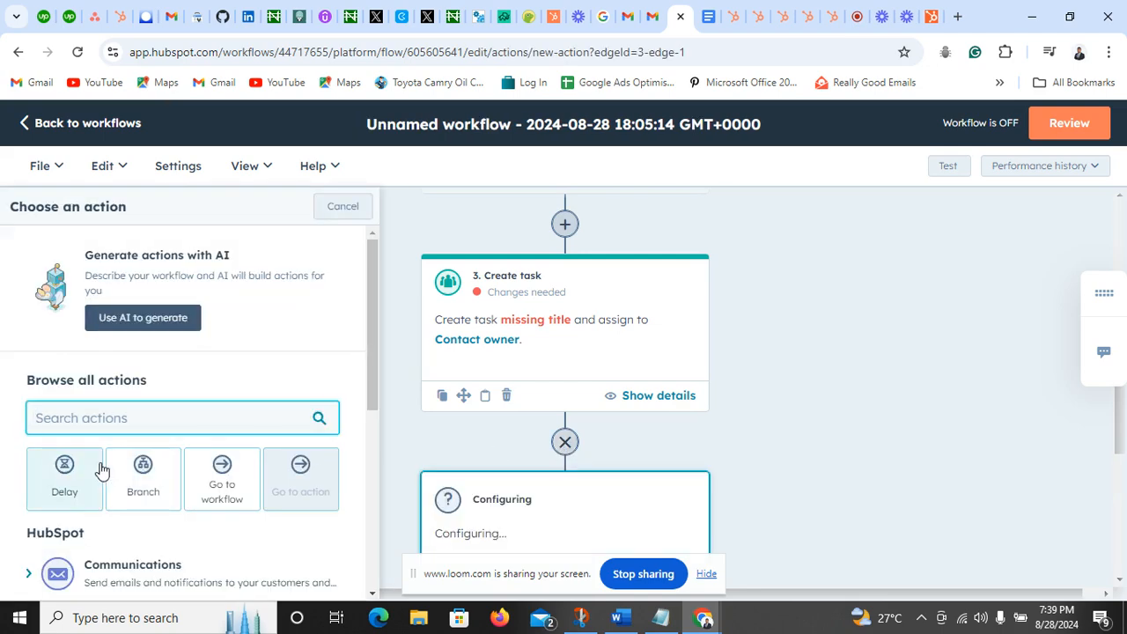
scroll(101, 466, down, 2)
scroll(101, 467, down, 2)
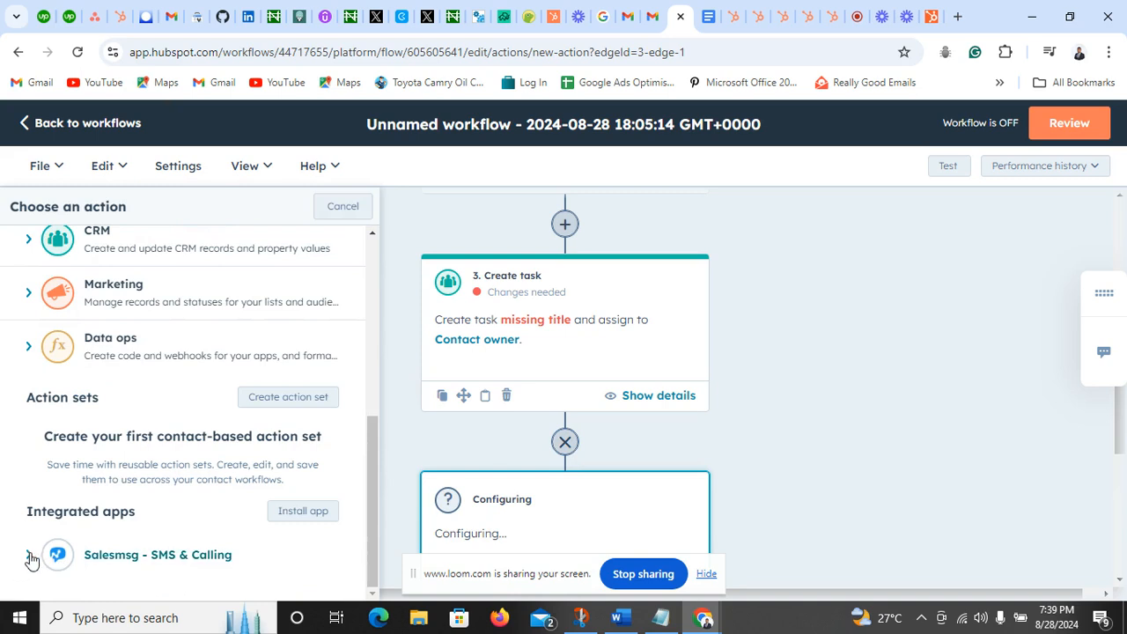
click(30, 559)
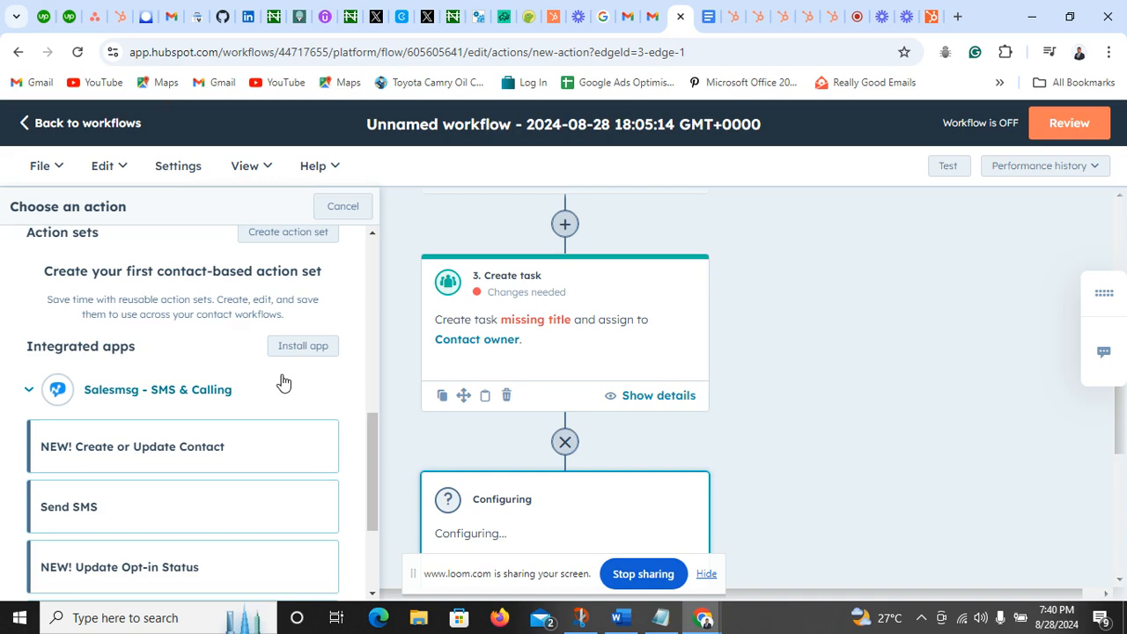
scroll(232, 428, up, 2)
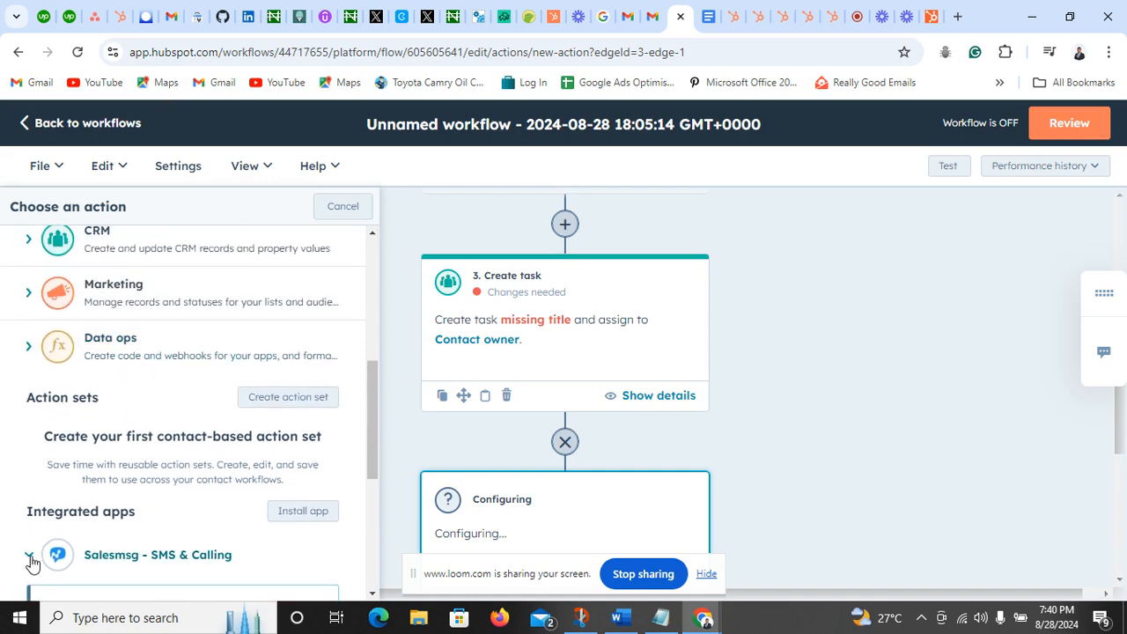
scroll(70, 548, down, 1)
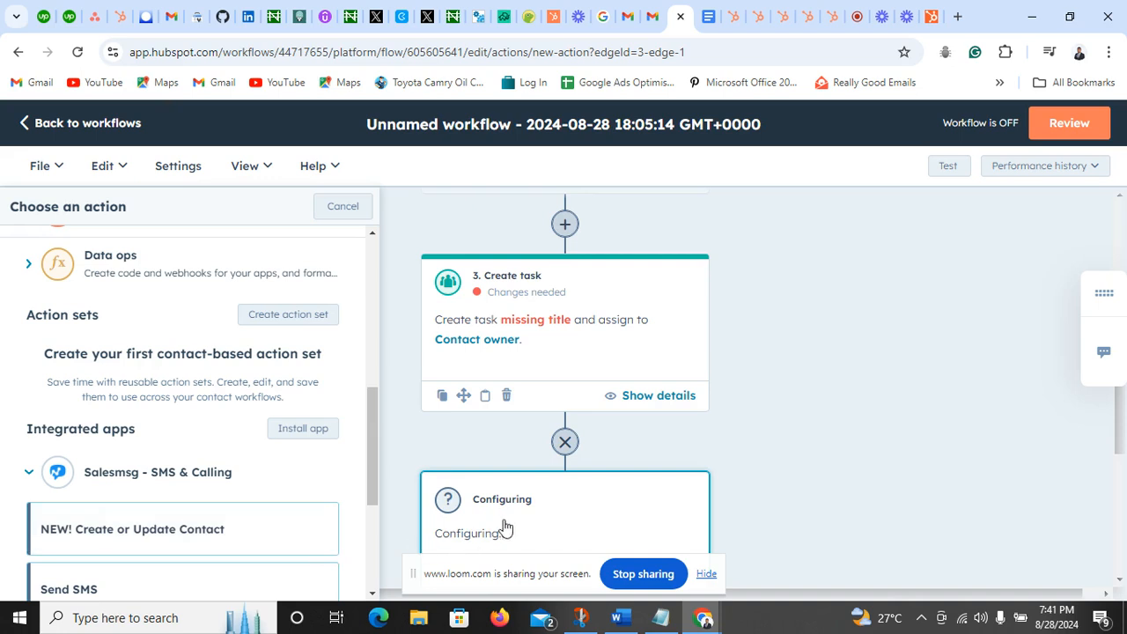
- Review the end of the new workflow, then read the calculation property requirements in the practical test document
scroll(503, 527, down, 1)
scroll(518, 513, down, 1)
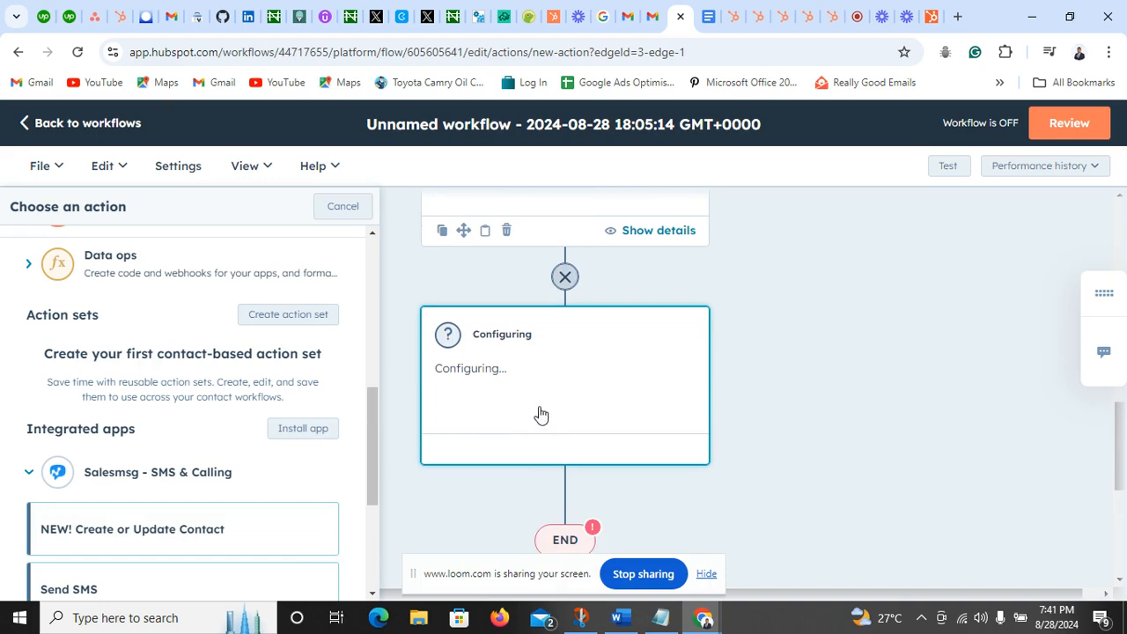
scroll(534, 407, down, 1)
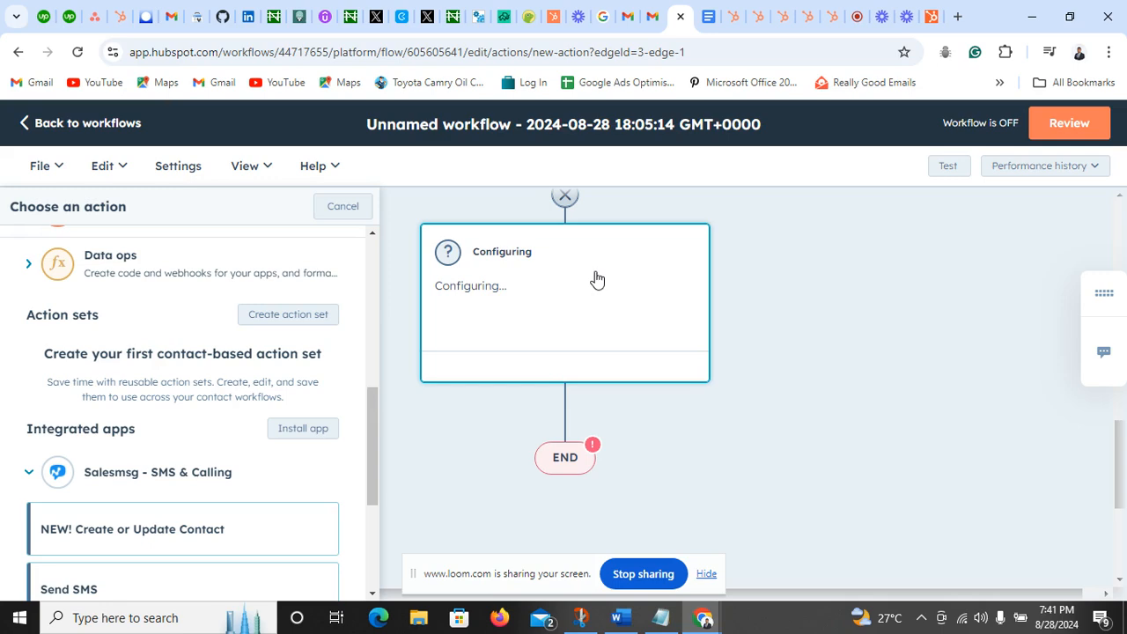
click(702, 7)
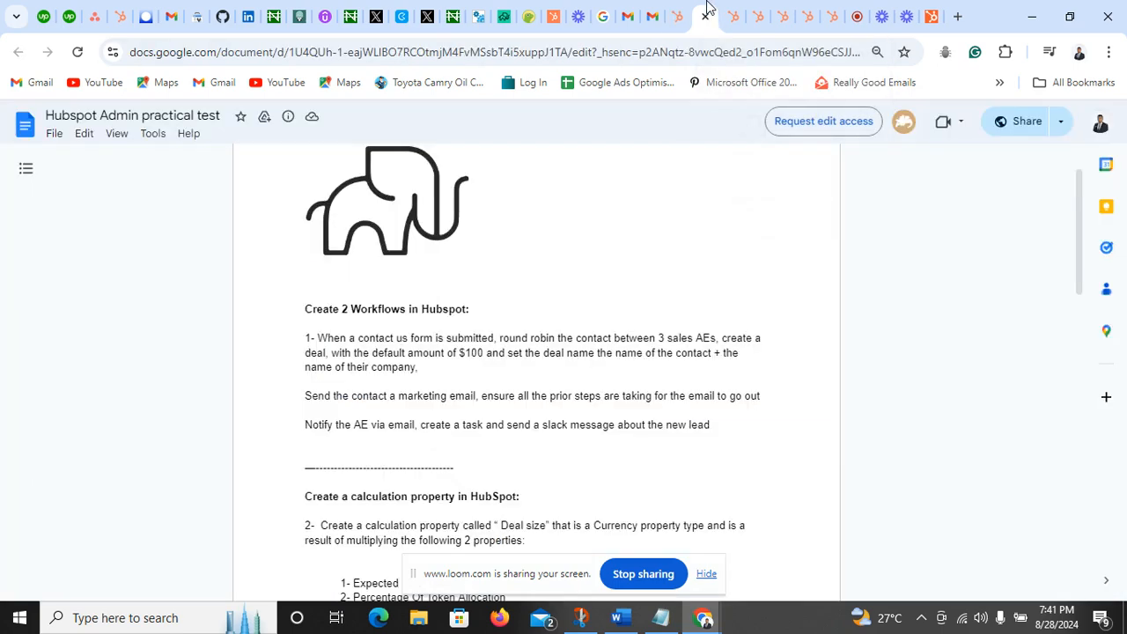
scroll(396, 317, down, 2)
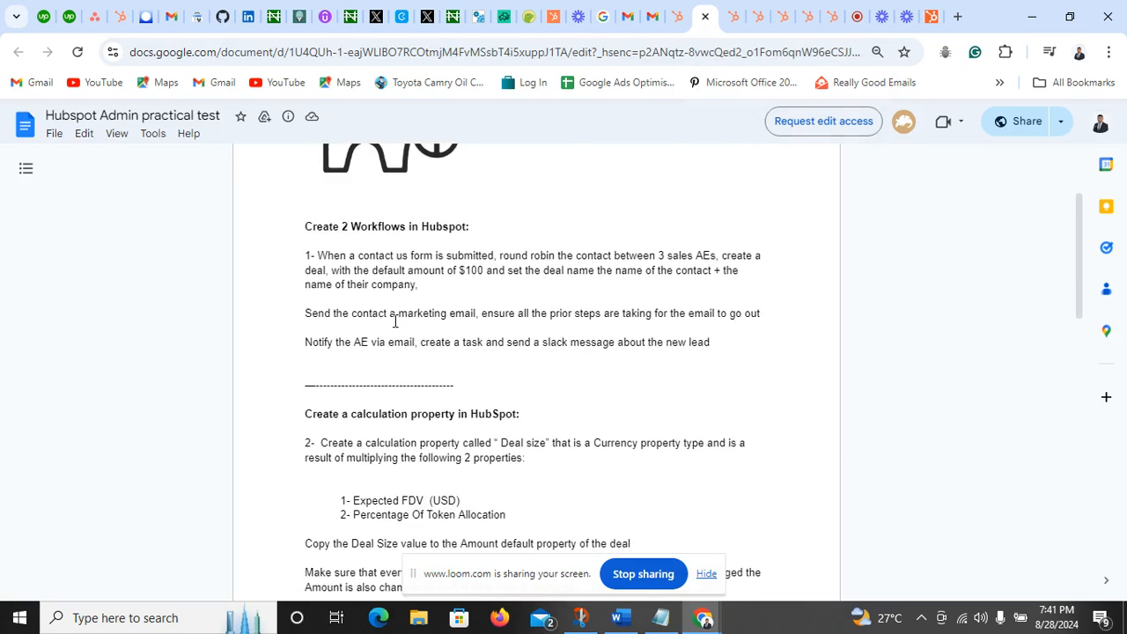
scroll(395, 321, down, 2)
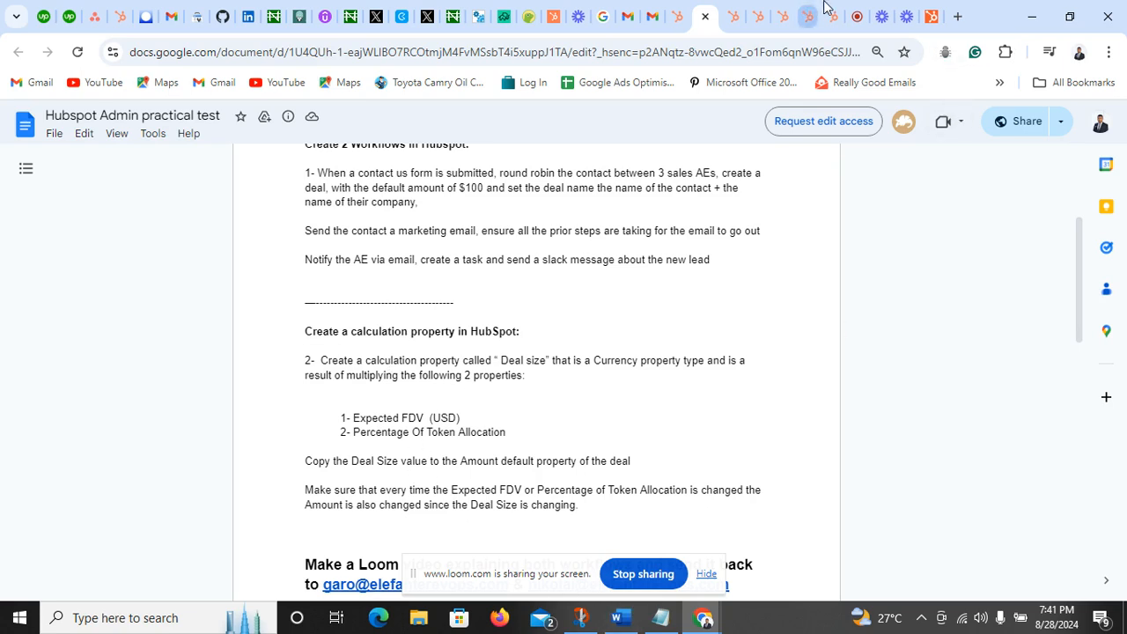
click(856, 14)
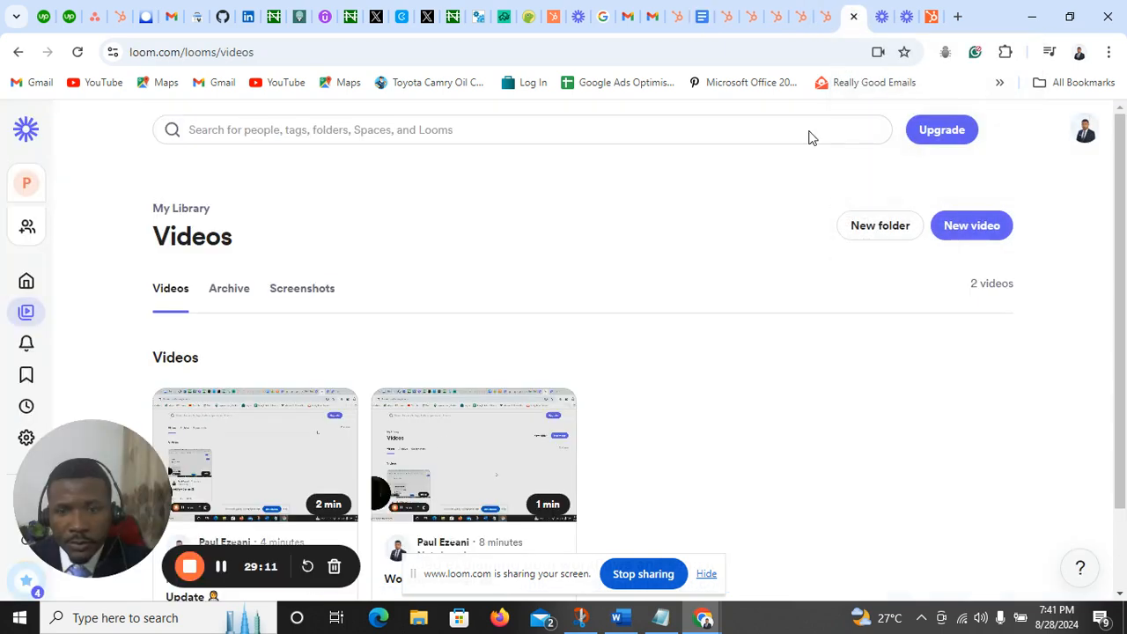
click(226, 570)
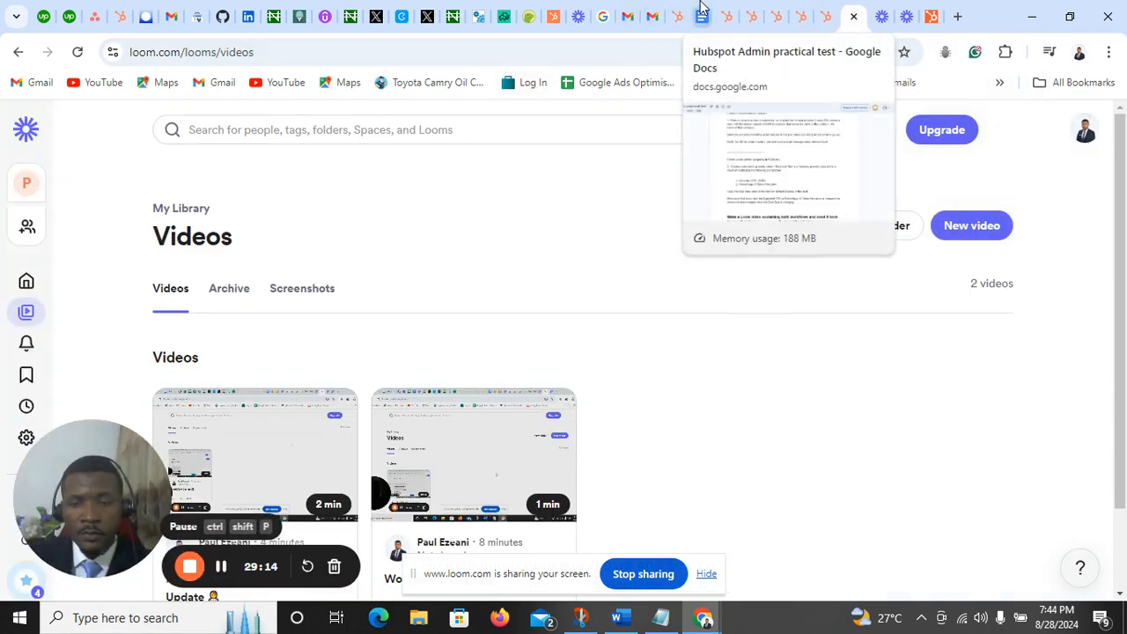
click(702, 11)
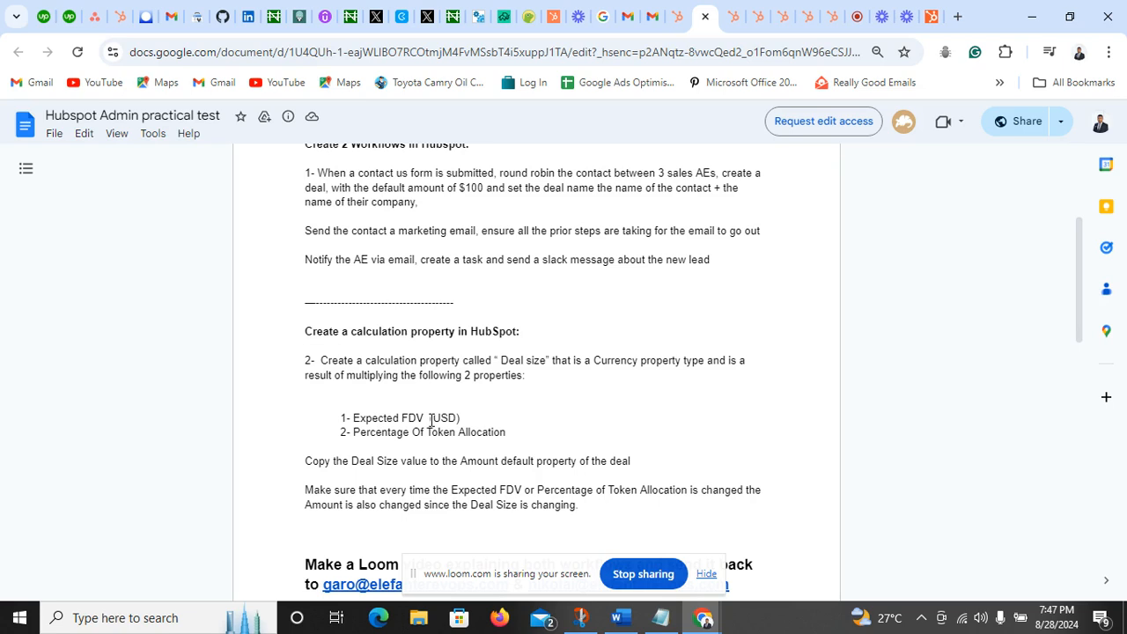
- Look over the deal workflow triggered by Deal Size, then the settings of the Deal Size and Expected FDV properties
click(738, 11)
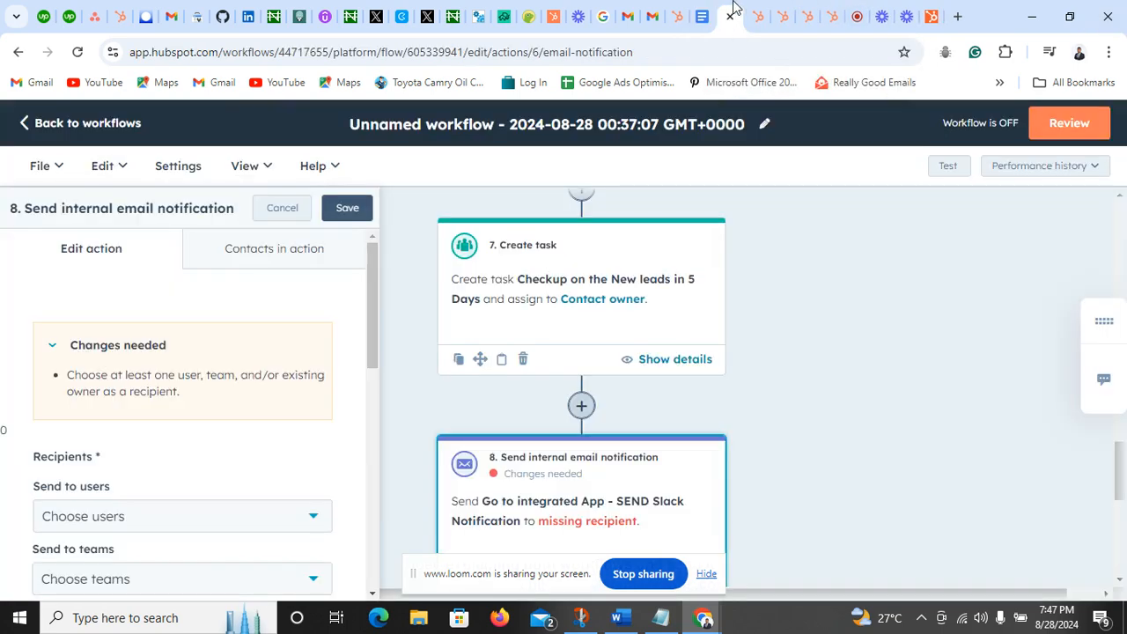
click(758, 11)
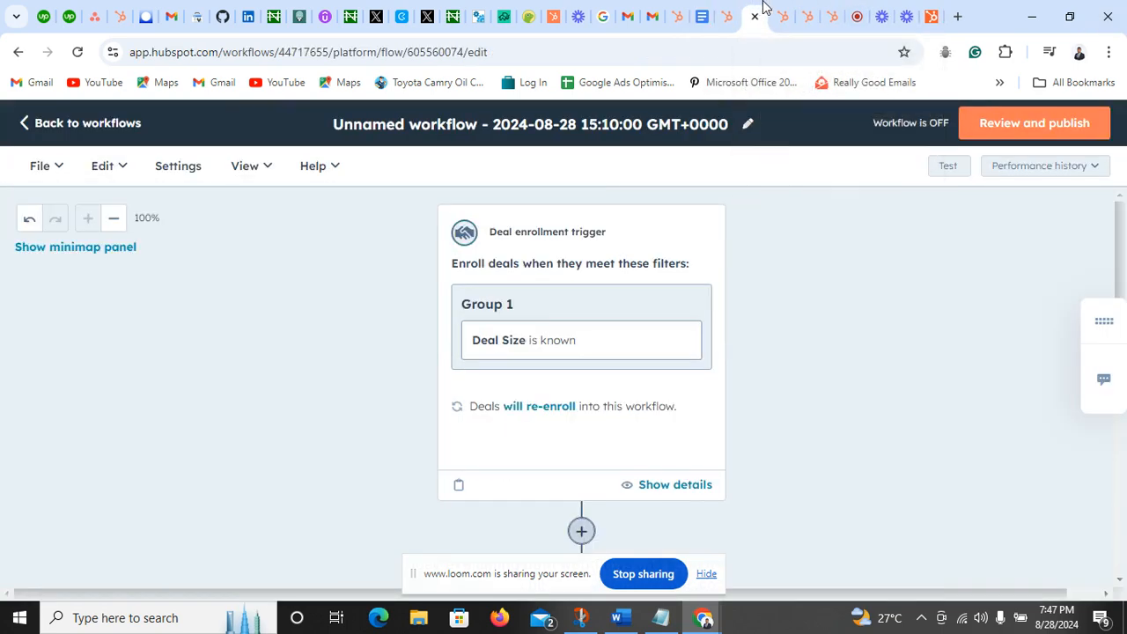
click(773, 9)
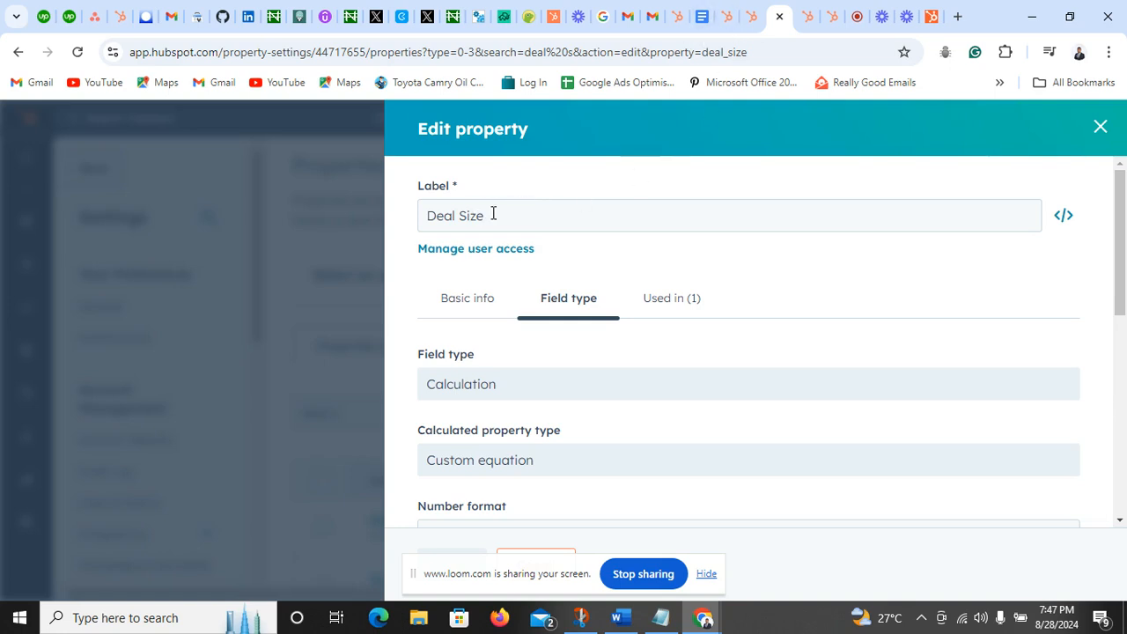
click(804, 10)
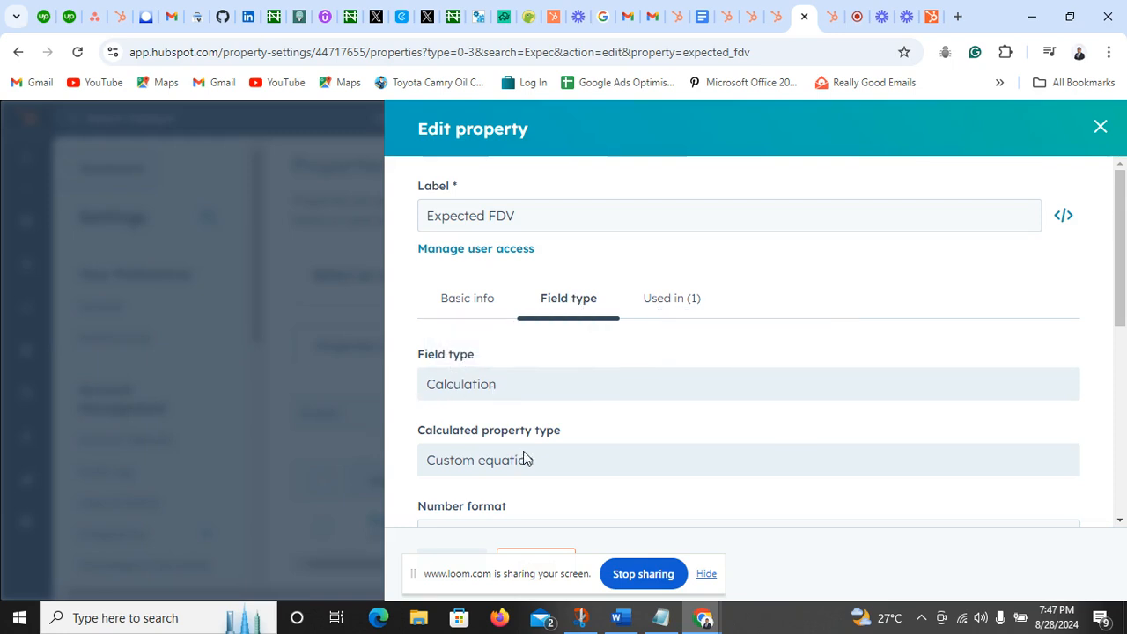
scroll(523, 450, down, 1)
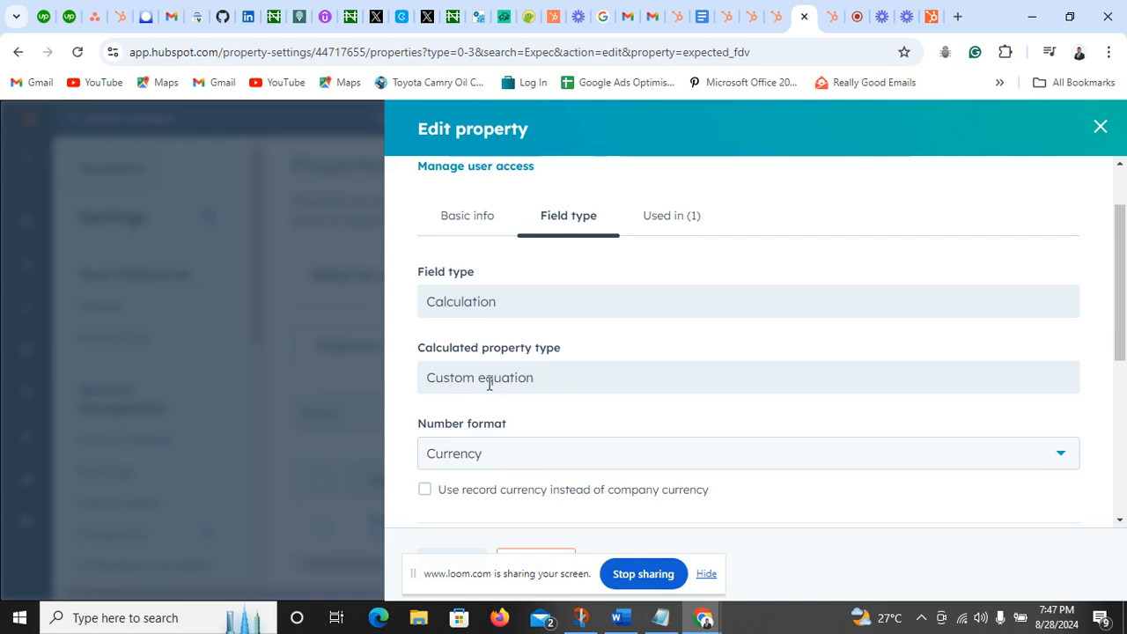
scroll(539, 396, up, 1)
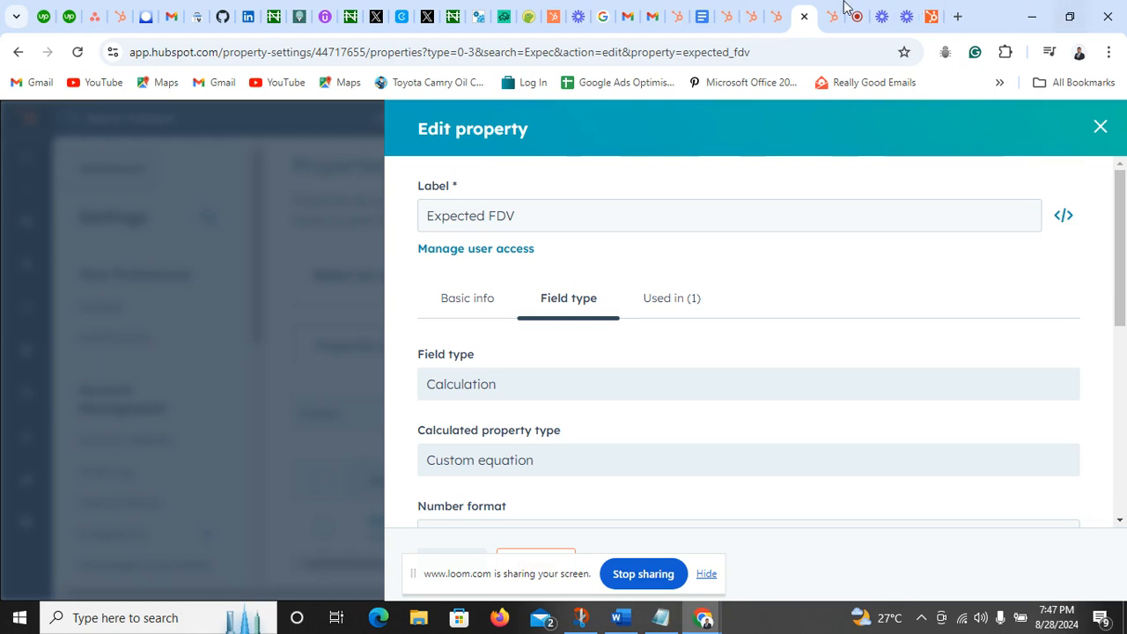
- Recheck the Deal size requirement in the practical test document and return to the Deal Size property settings
click(691, 16)
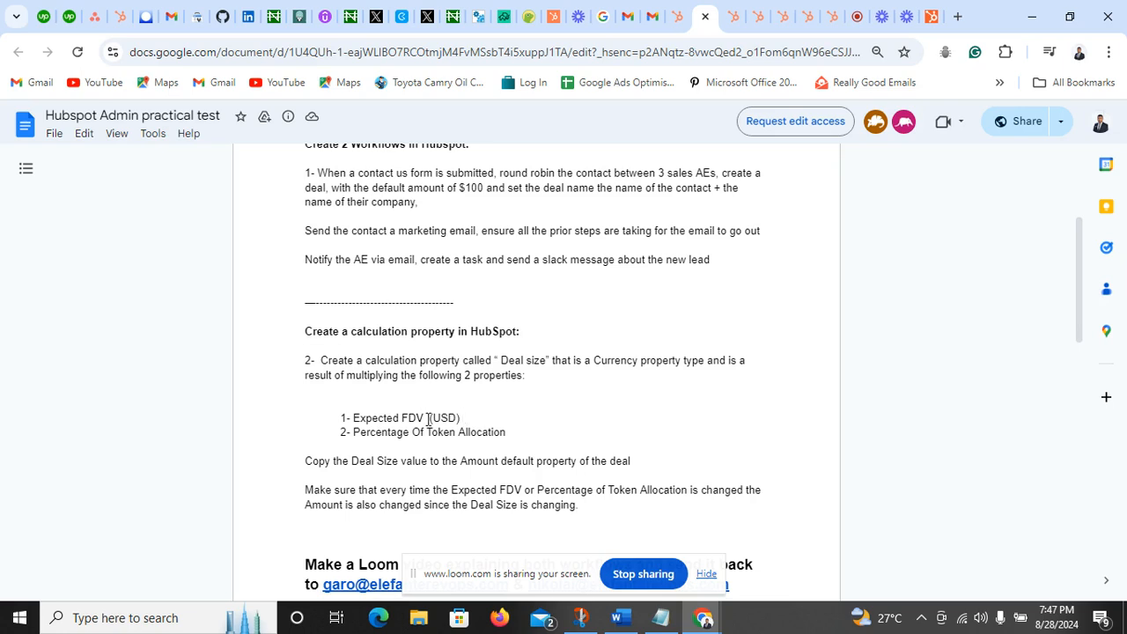
mouse_move(863, 9)
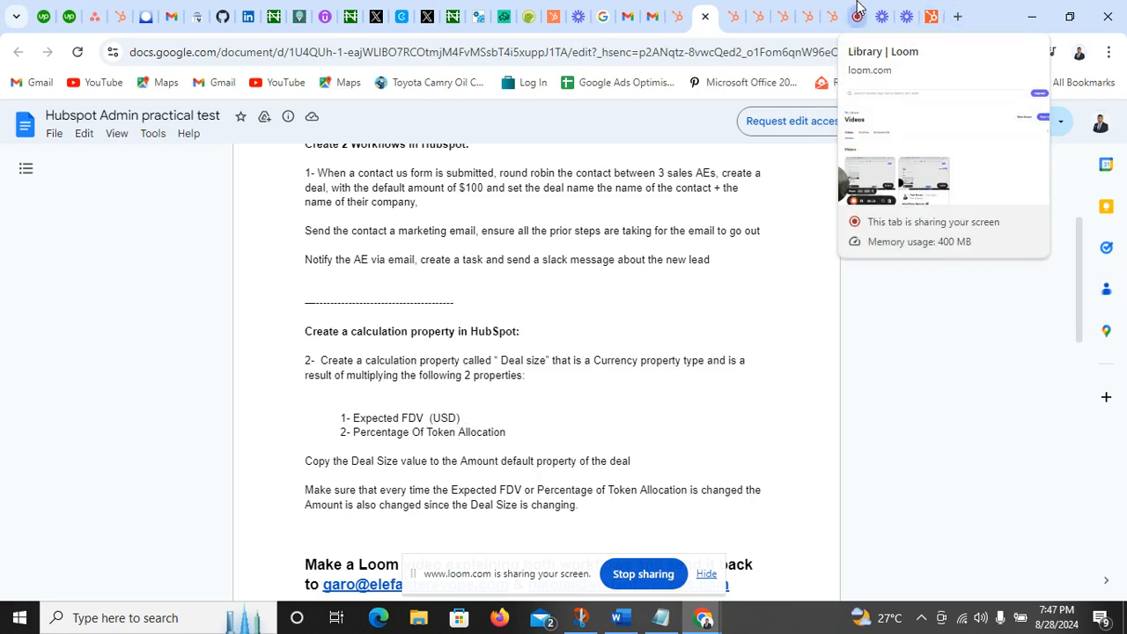
click(783, 10)
mouse_move(798, 9)
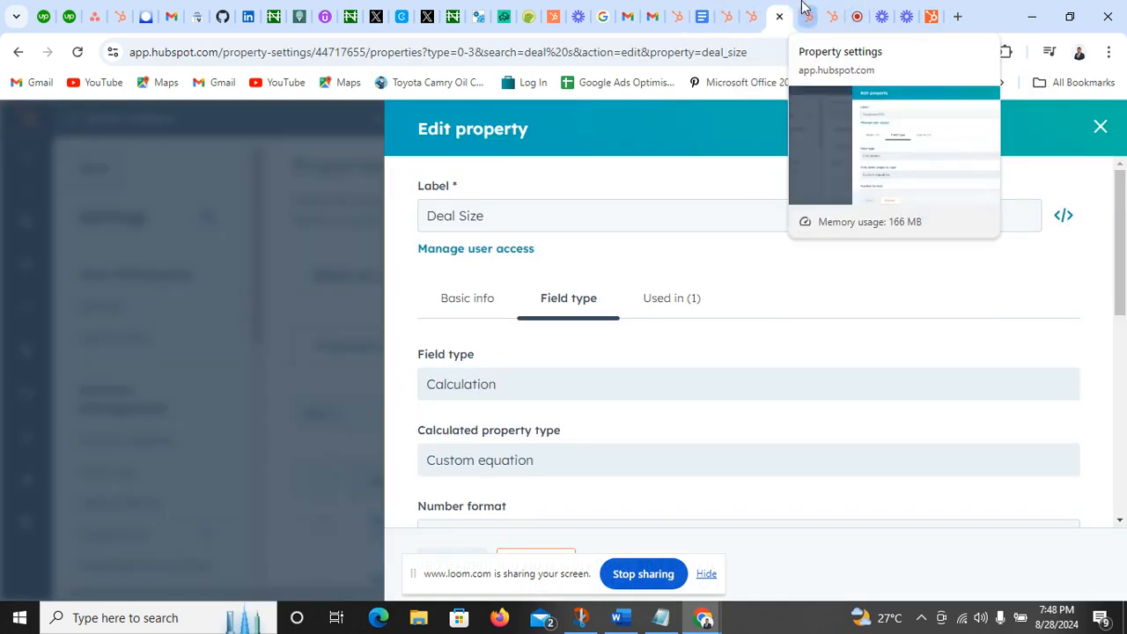
- Examine the Expected FDV property's label, field type, number format, custom equation and formula test area
click(811, 13)
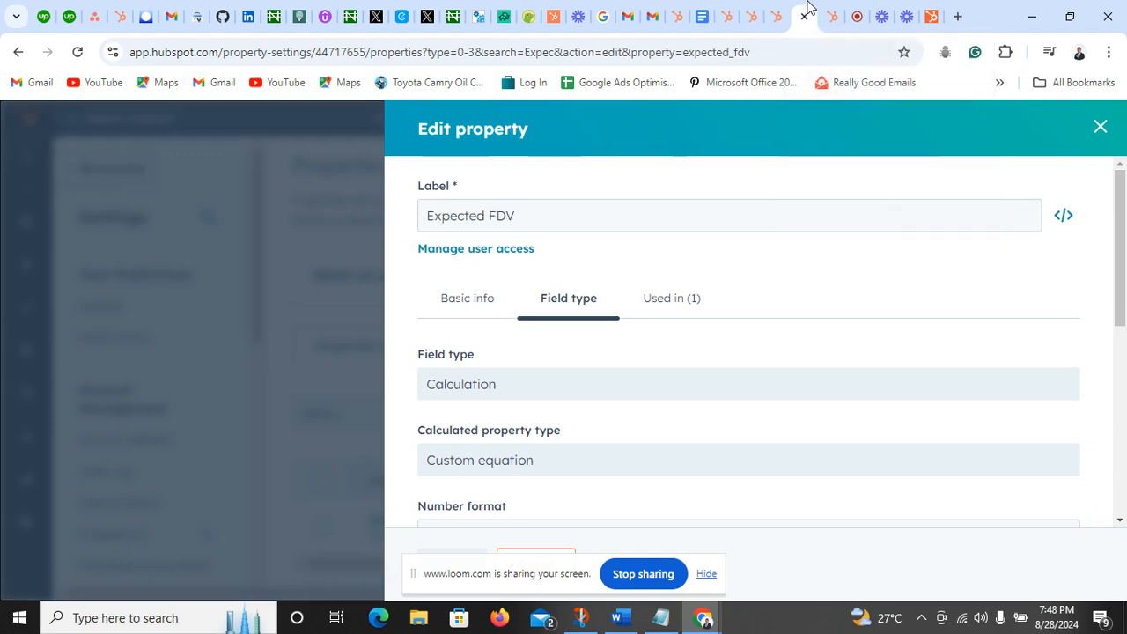
scroll(523, 287, down, 2)
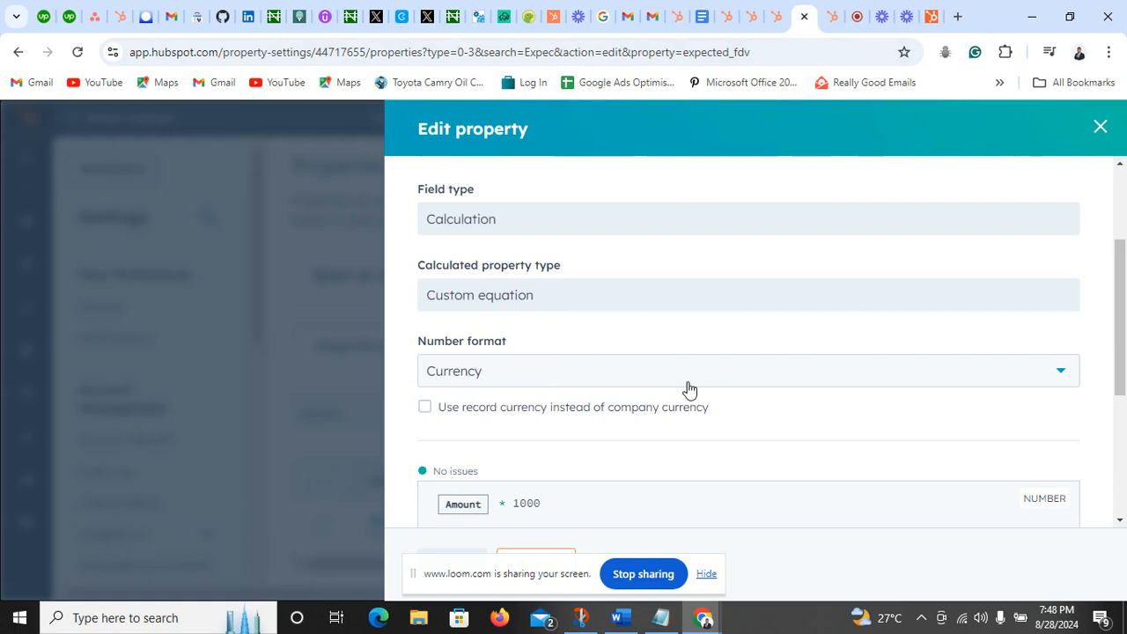
scroll(689, 390, up, 1)
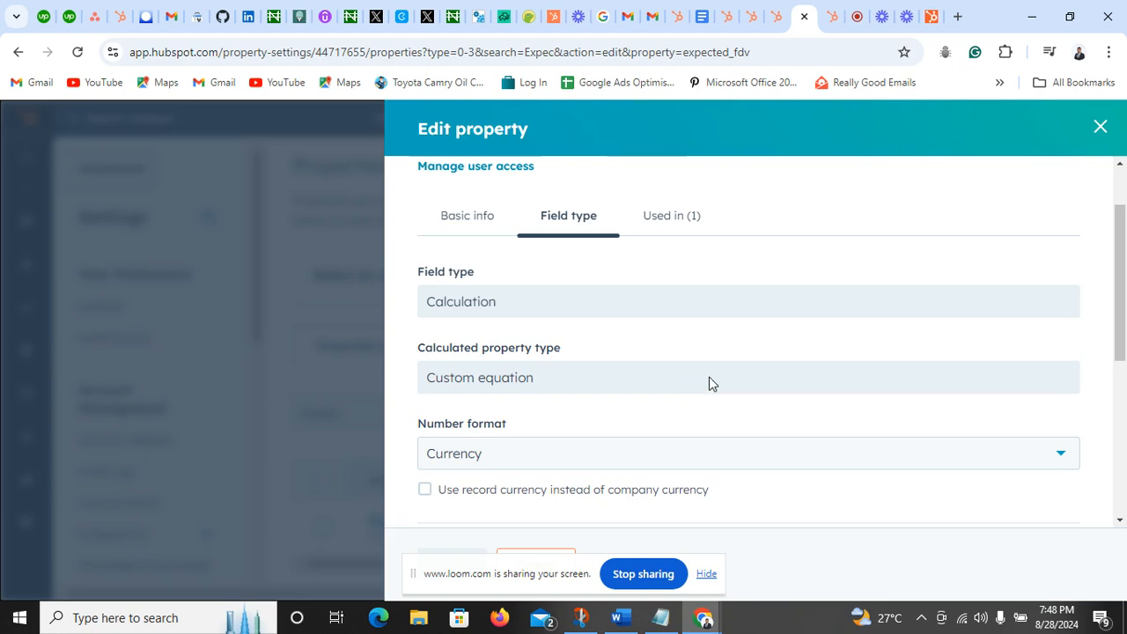
scroll(811, 357, down, 1)
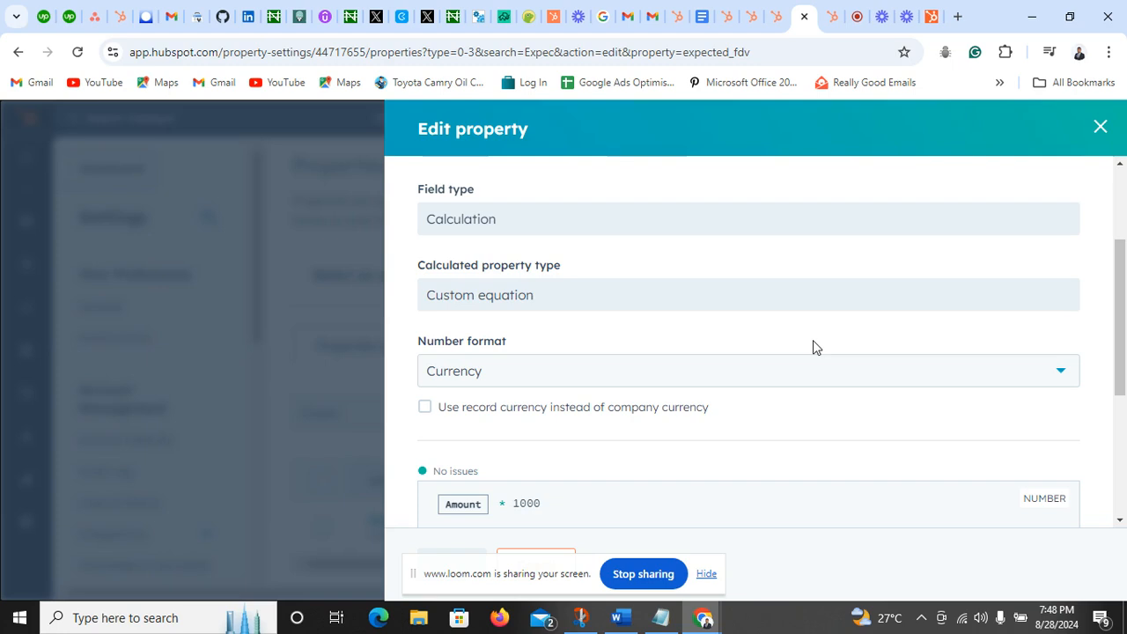
scroll(528, 465, down, 1)
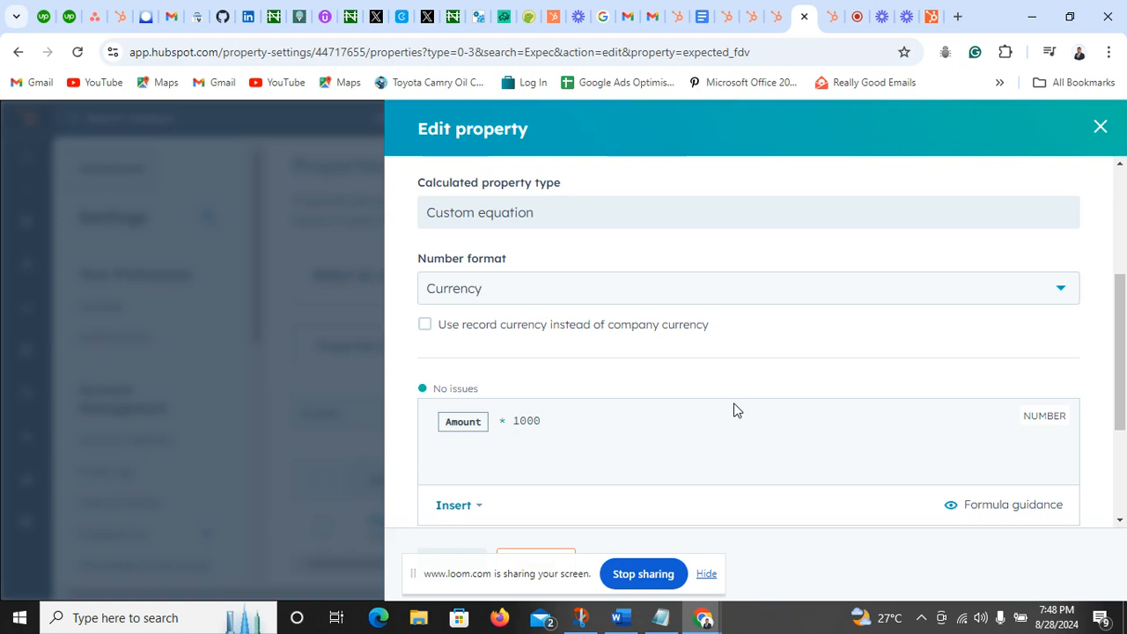
scroll(743, 411, up, 3)
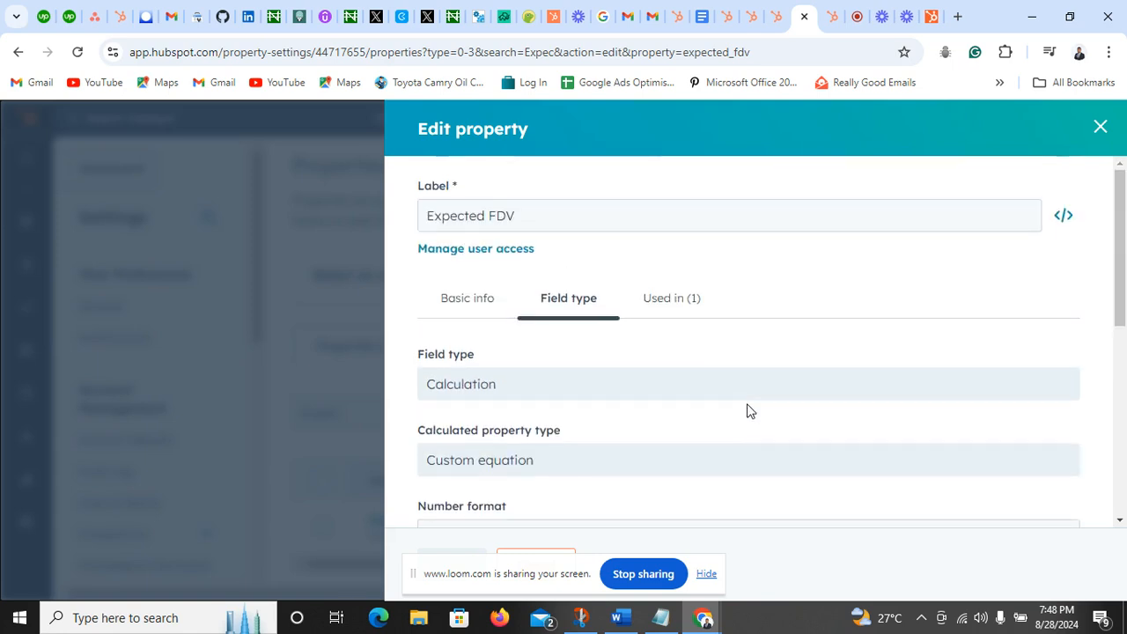
scroll(748, 407, down, 1)
scroll(752, 401, down, 2)
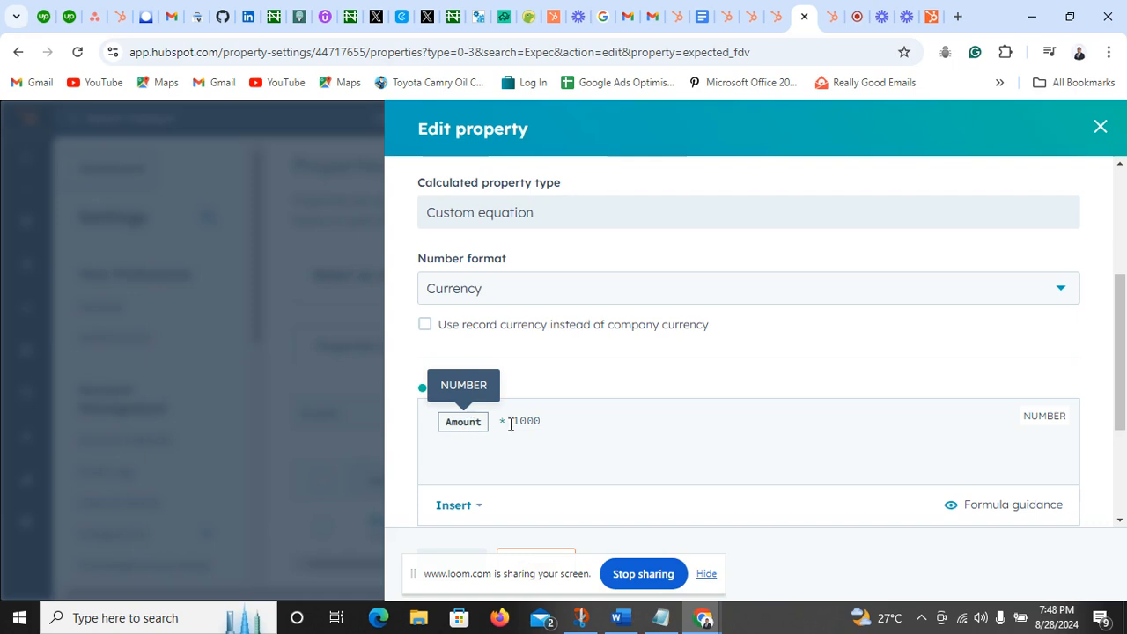
scroll(557, 435, down, 2)
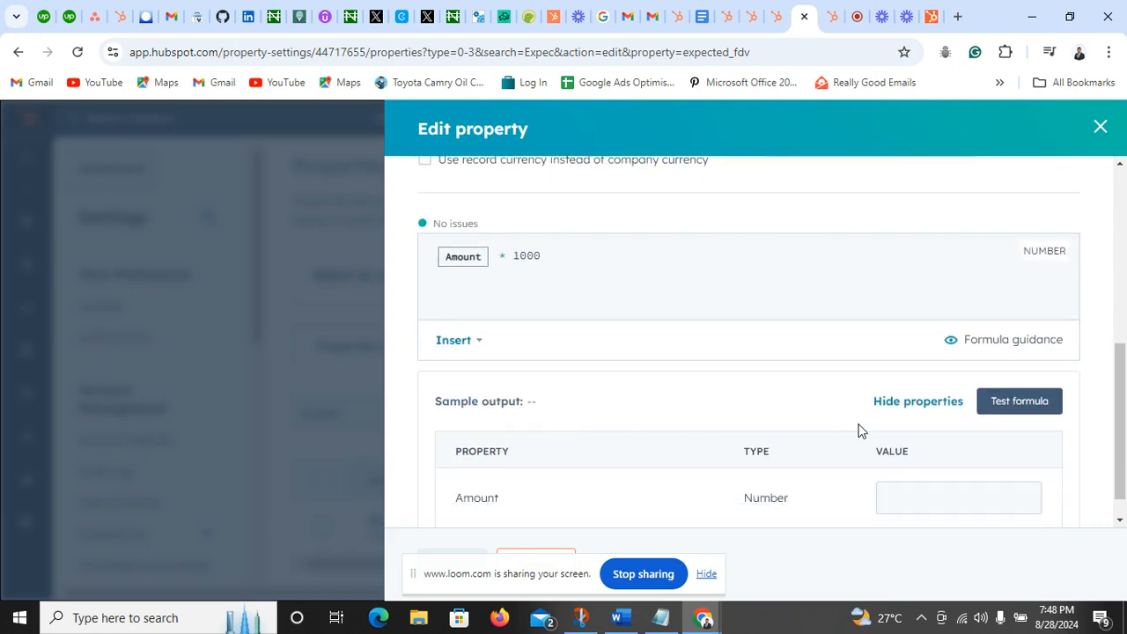
scroll(859, 427, up, 5)
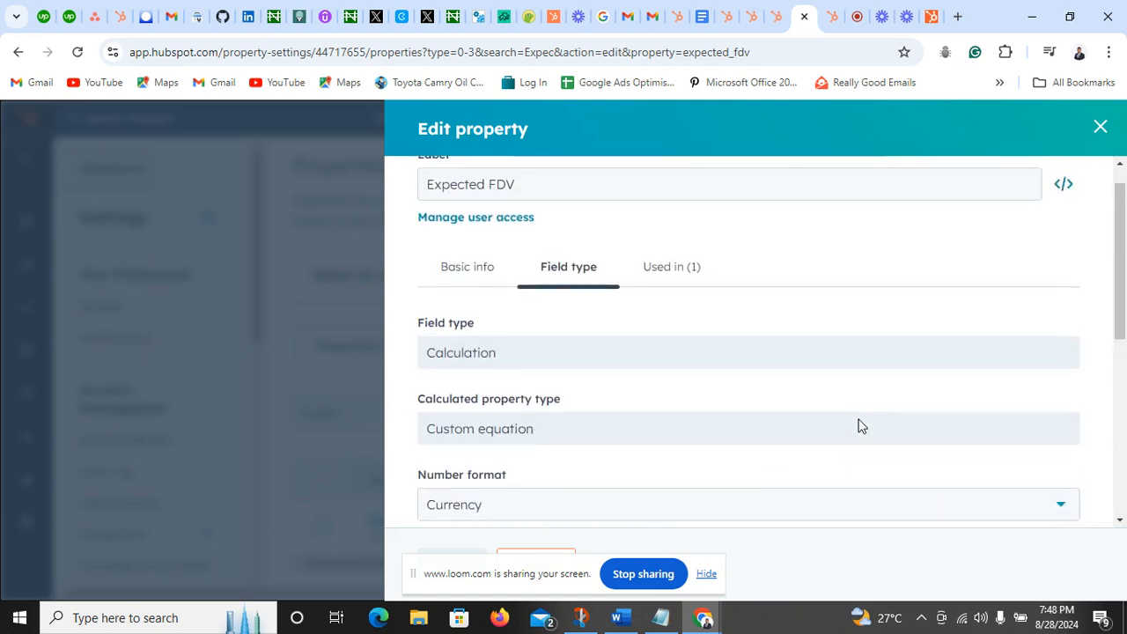
scroll(858, 427, up, 1)
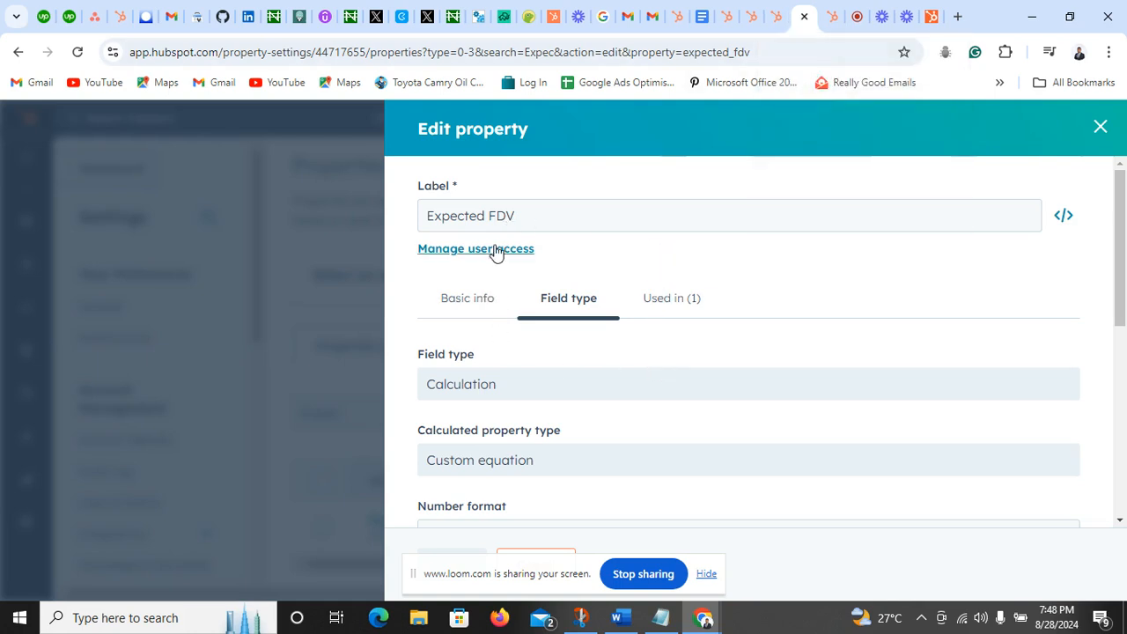
scroll(551, 353, down, 3)
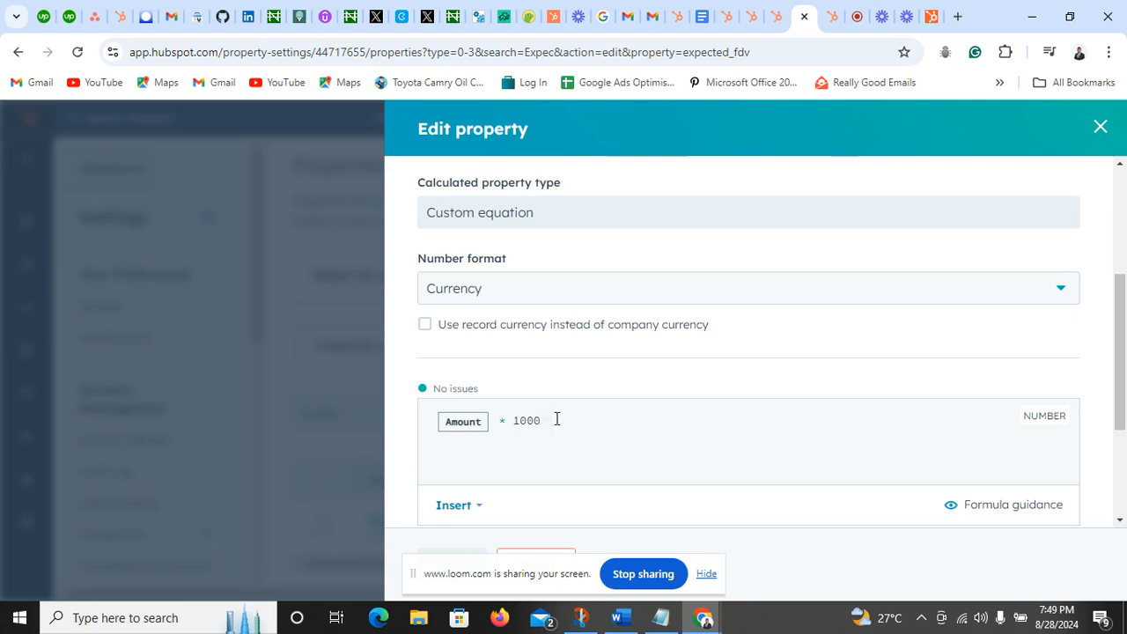
scroll(557, 419, up, 3)
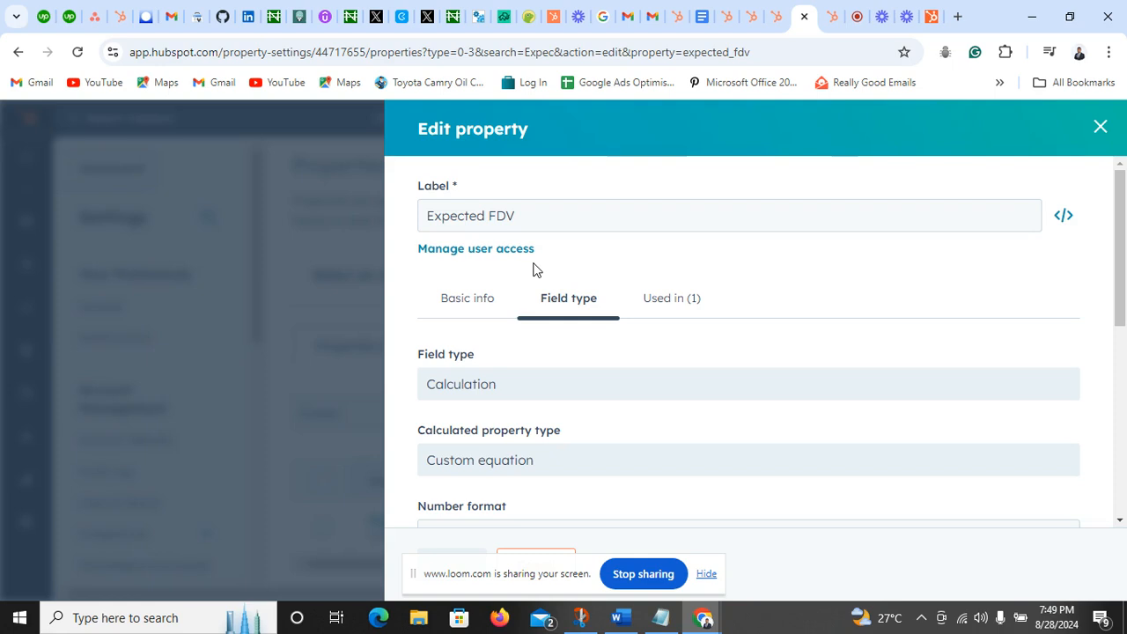
scroll(534, 268, down, 3)
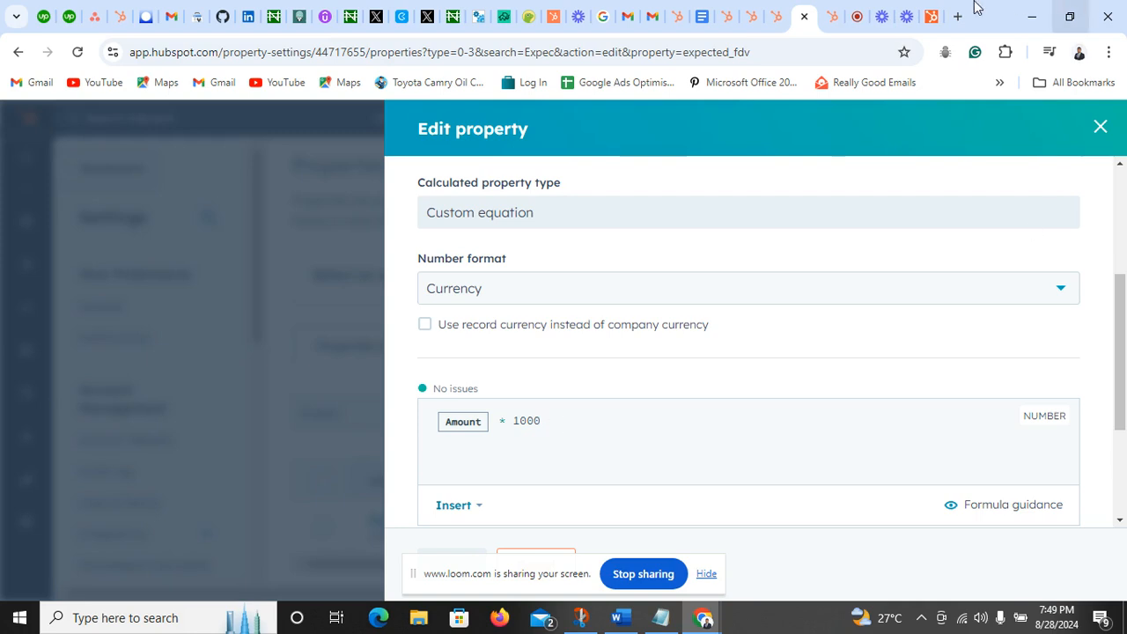
- Compare the Deal Size and Percentage of Token Allocation Recal properties with Expected FDV, ending on the Expected FDV label
click(773, 8)
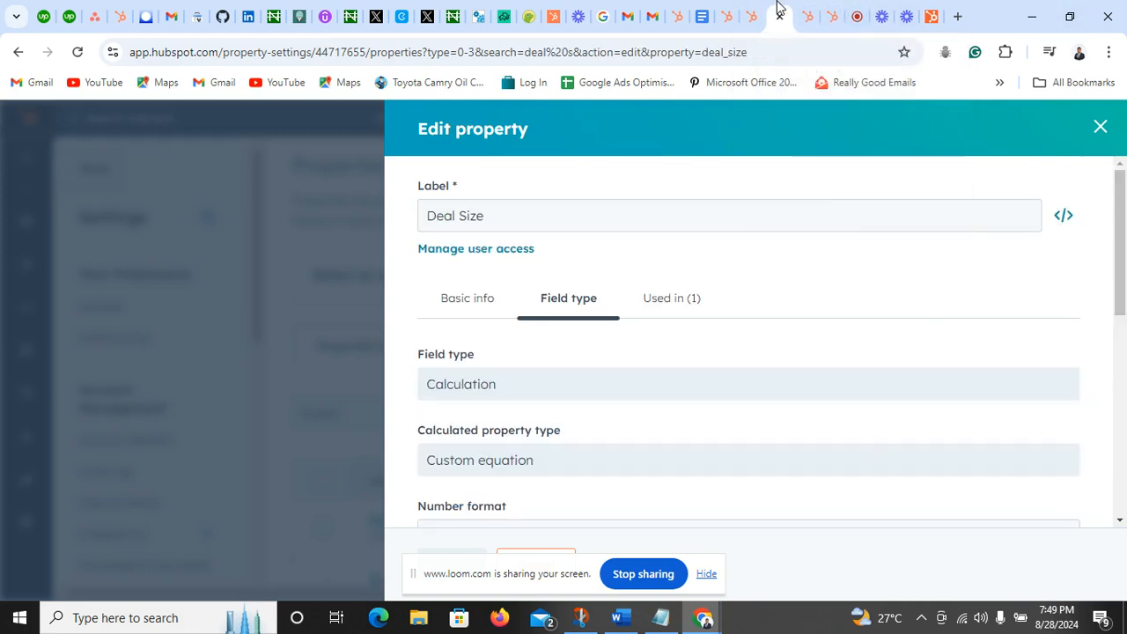
click(805, 14)
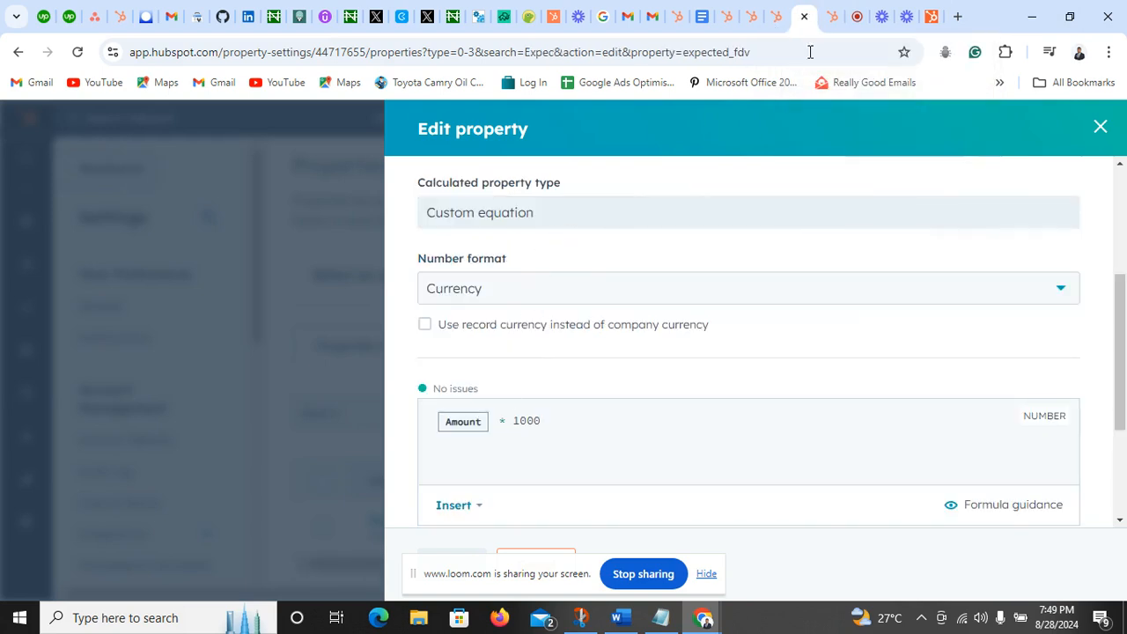
click(824, 14)
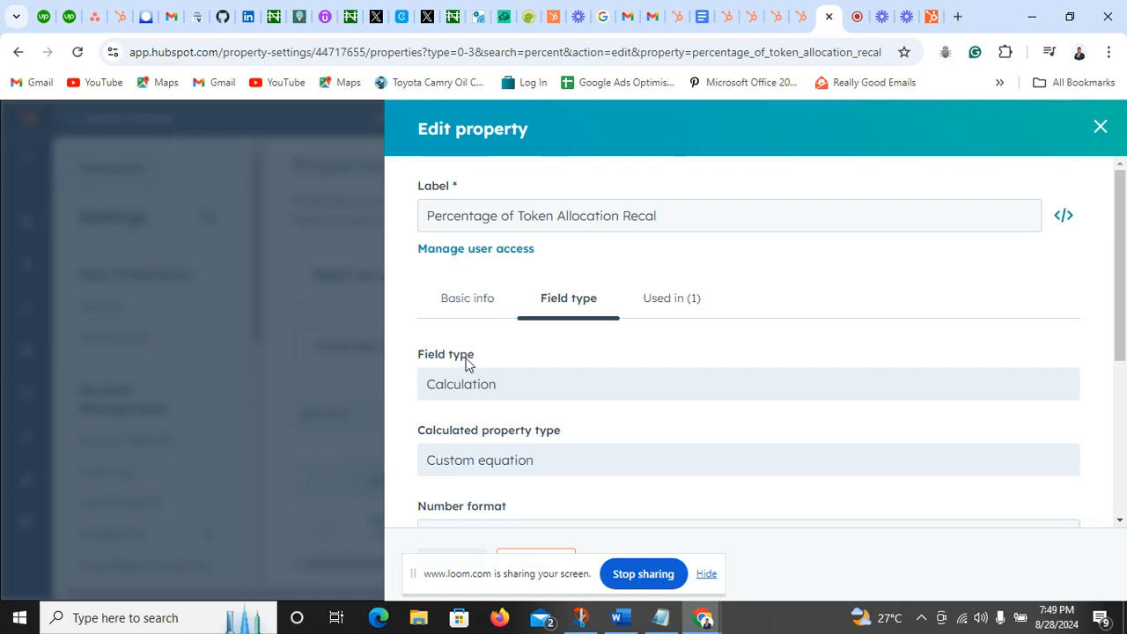
click(799, 14)
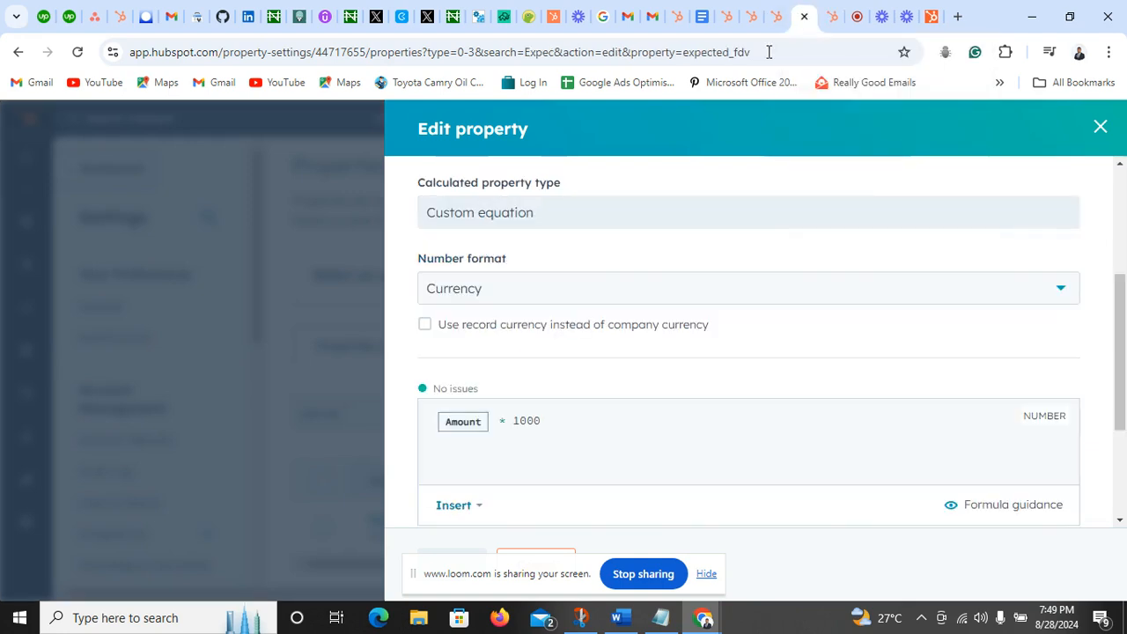
scroll(514, 267, down, 1)
scroll(515, 267, up, 3)
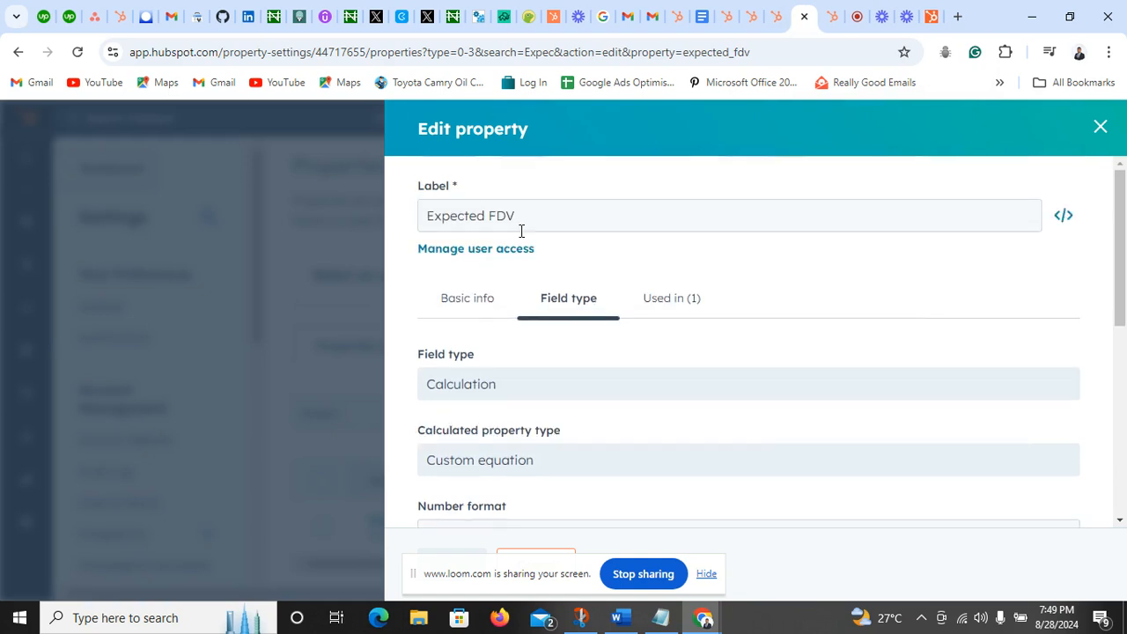
click(829, 12)
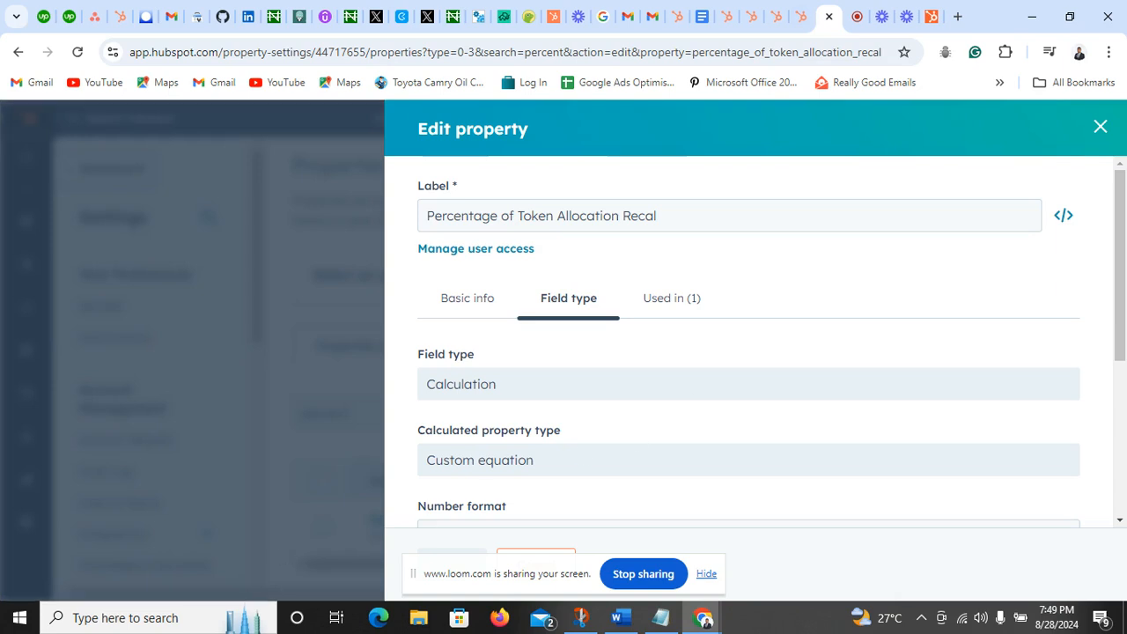
mouse_move(696, 621)
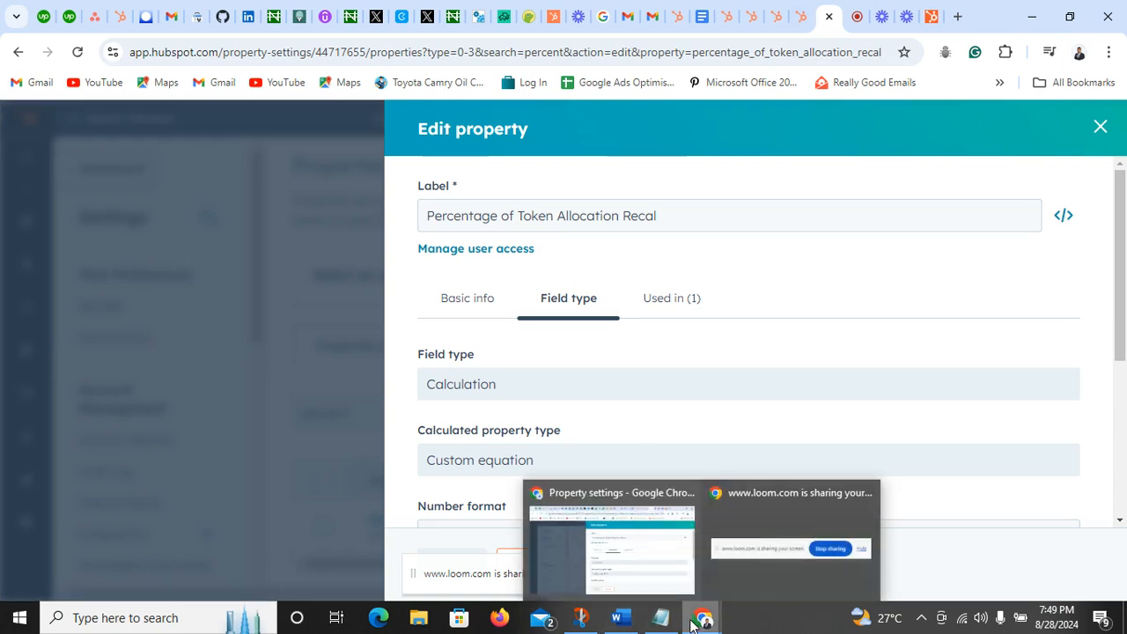
click(857, 16)
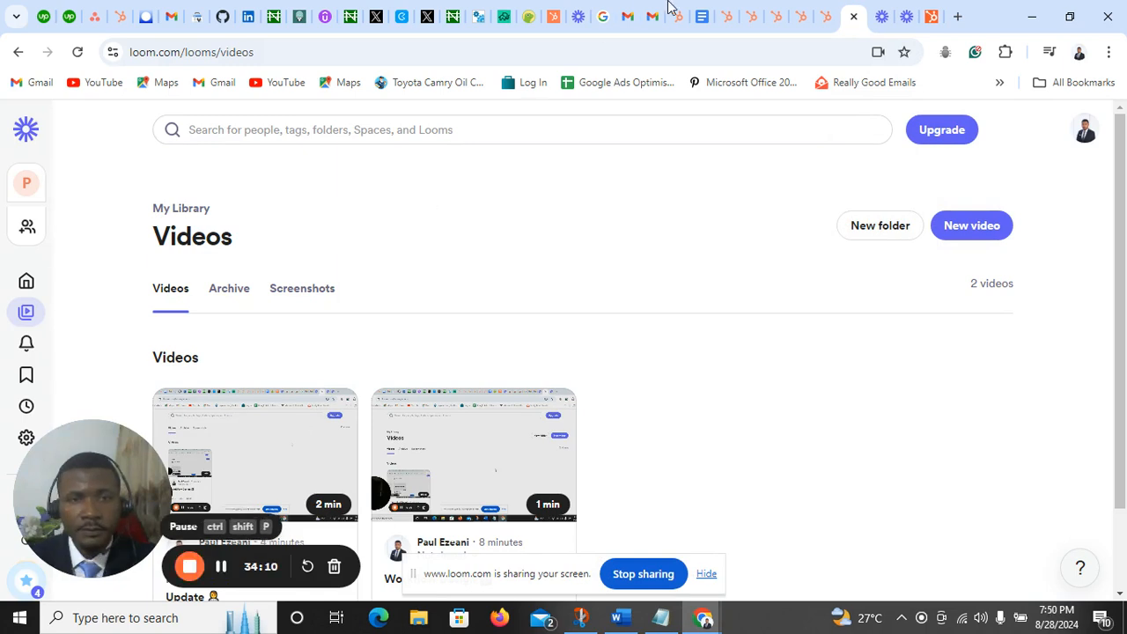
click(828, 8)
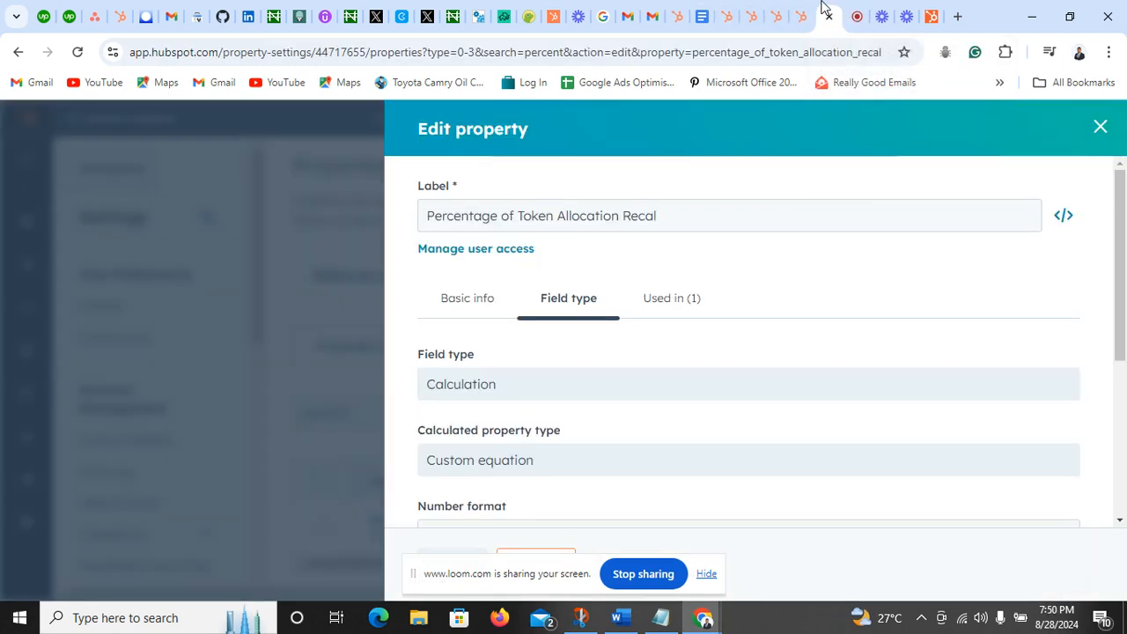
- Return to the Expected FDV property settings and examine its number format and custom equation
click(804, 9)
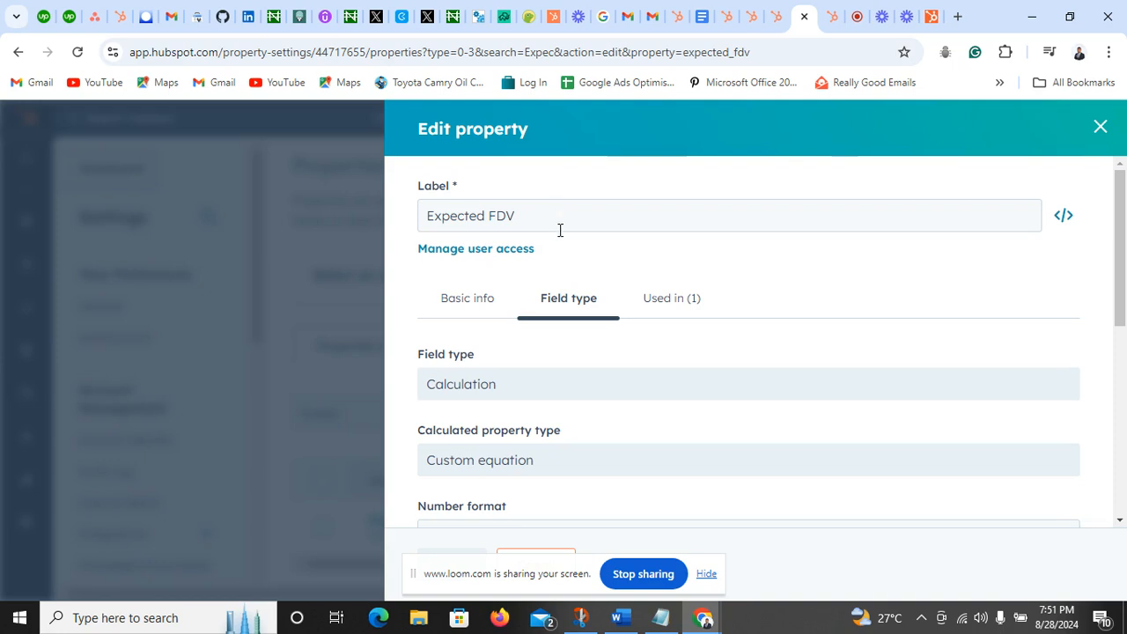
scroll(584, 309, down, 2)
scroll(584, 308, down, 2)
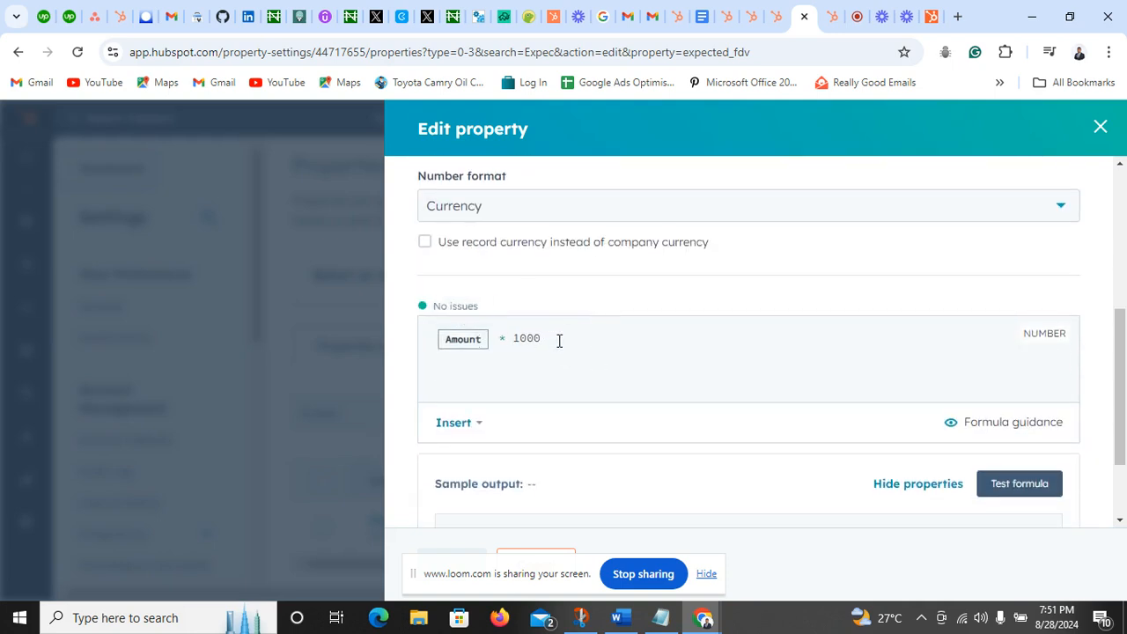
scroll(560, 341, up, 2)
scroll(559, 347, down, 2)
- Review the Percentage of Token Allocation Recal property's field type, number format, custom equation and formula test area
click(828, 11)
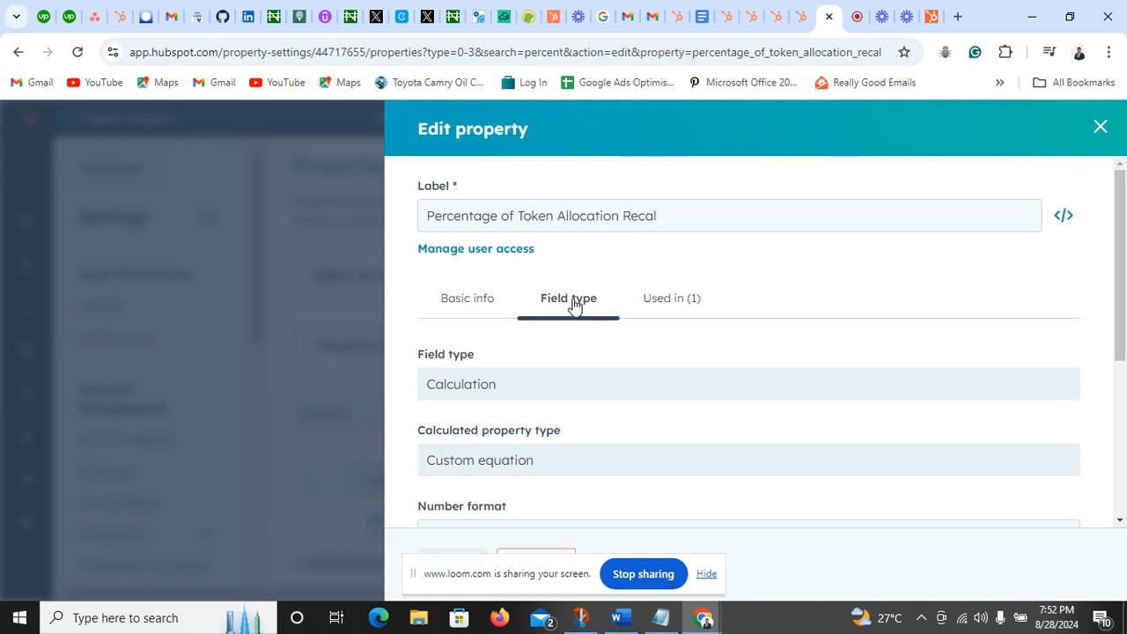
click(852, 13)
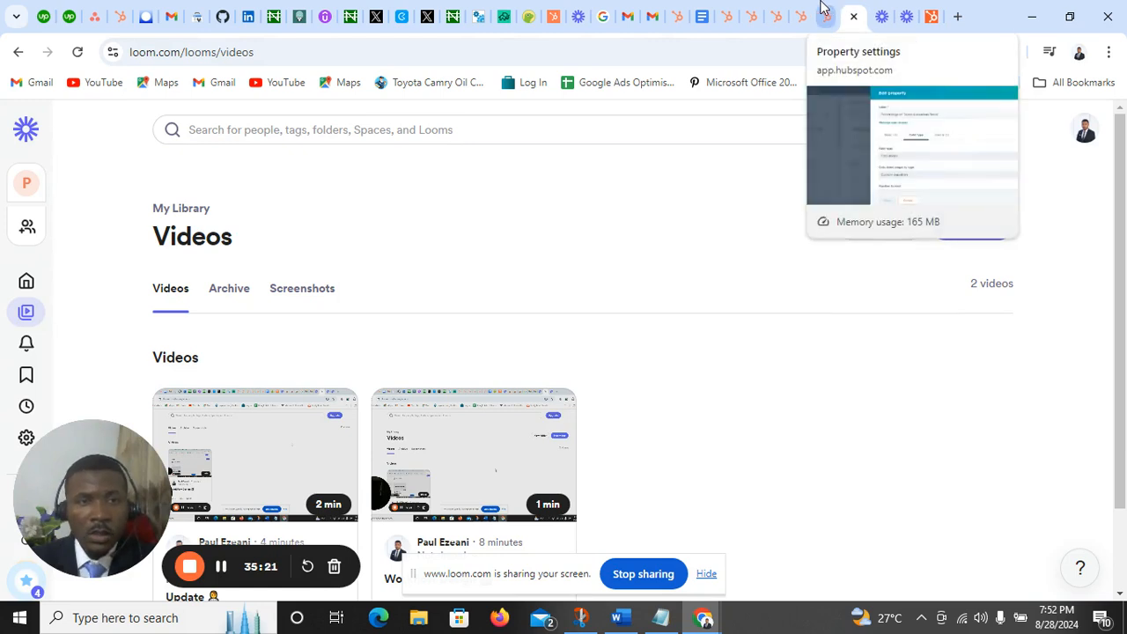
click(825, 11)
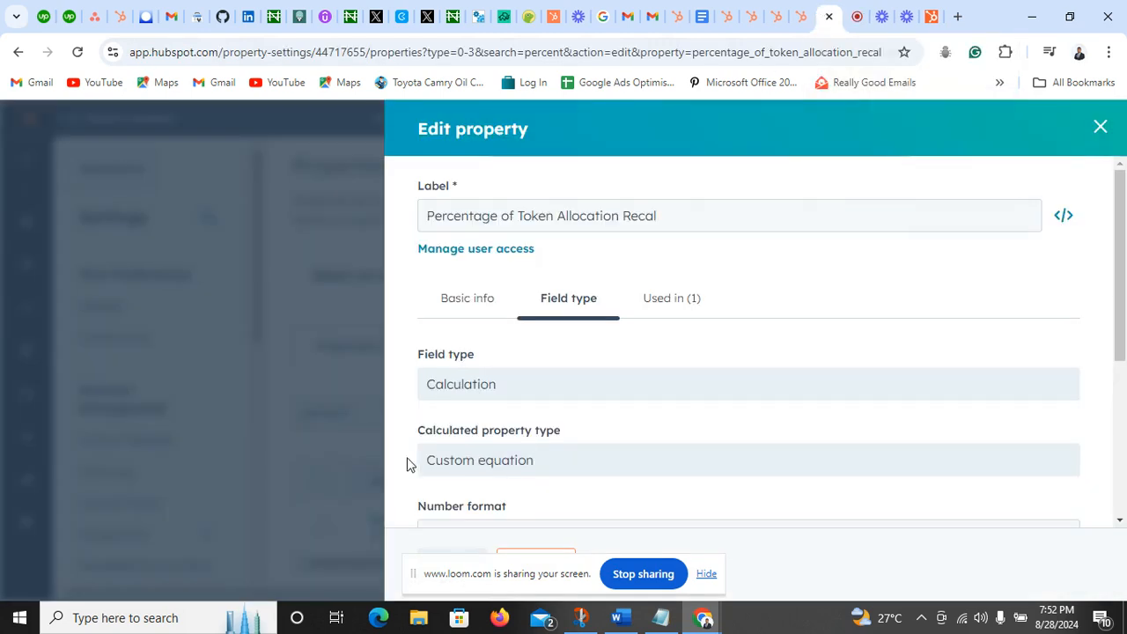
scroll(504, 389, down, 1)
scroll(505, 388, down, 1)
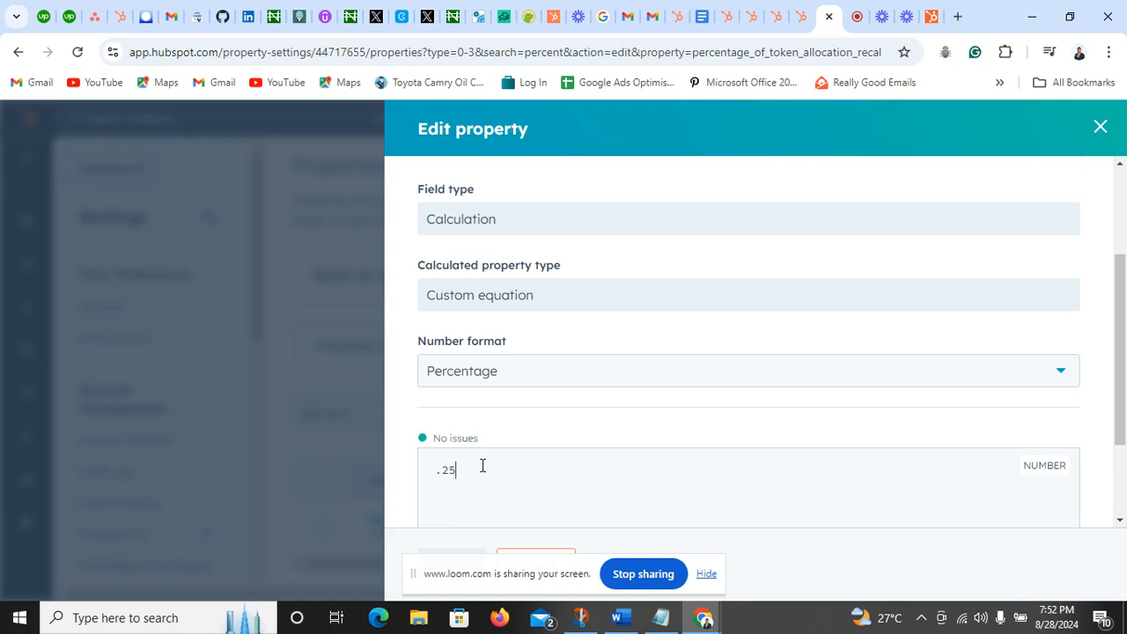
scroll(482, 465, down, 1)
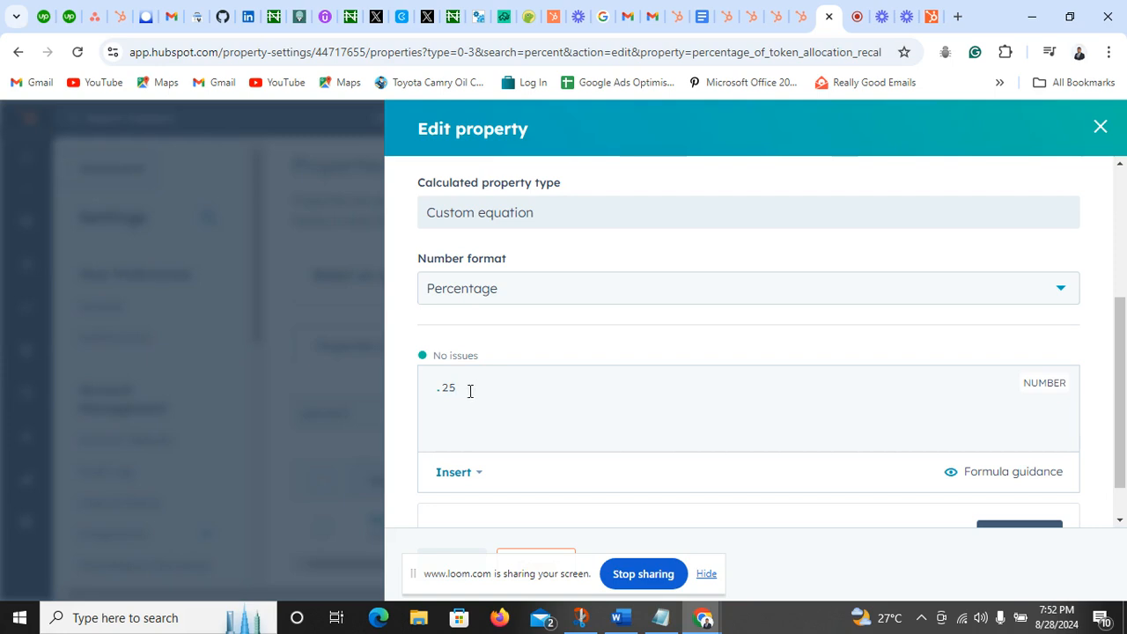
scroll(470, 391, down, 1)
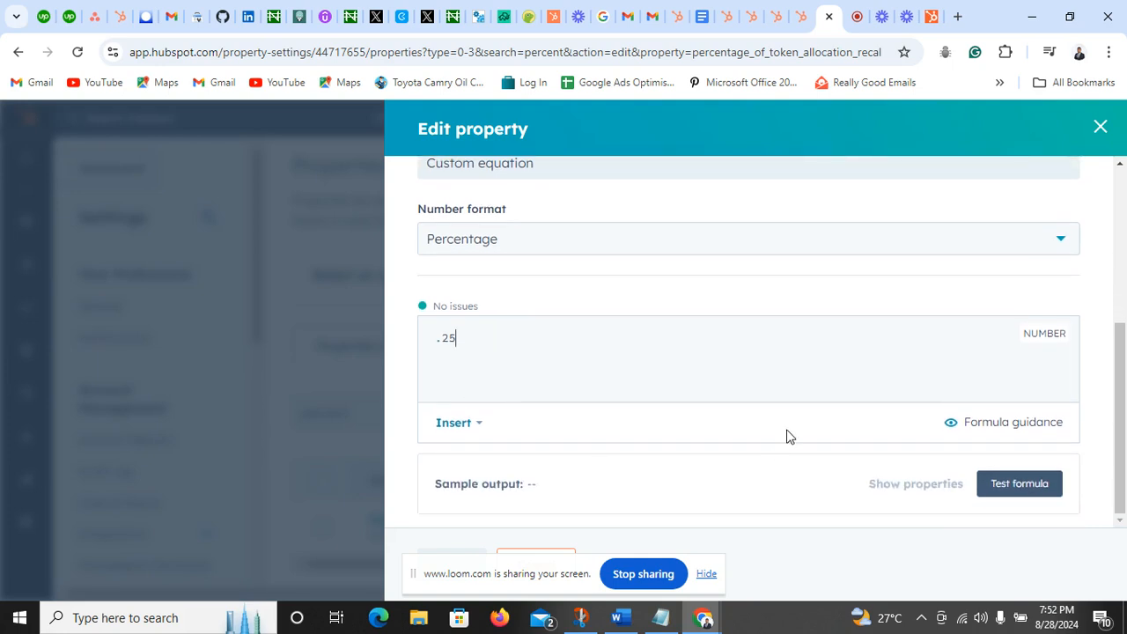
scroll(788, 435, up, 3)
scroll(788, 435, up, 1)
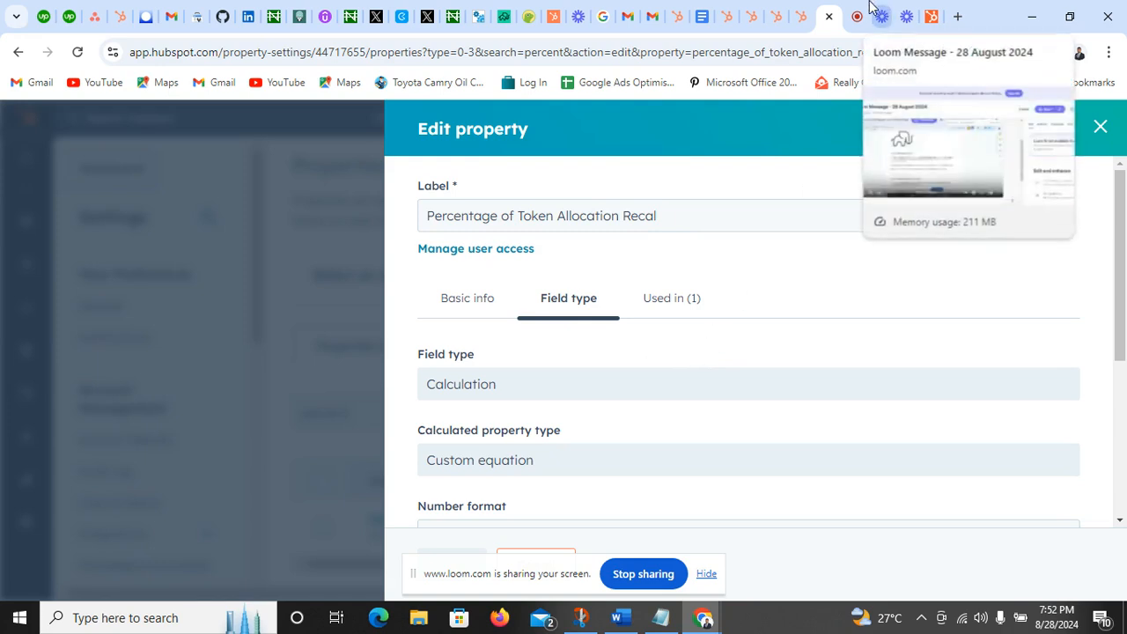
- Check the Deal Size property's field type and number format against the requirement in the practical test document
click(790, 9)
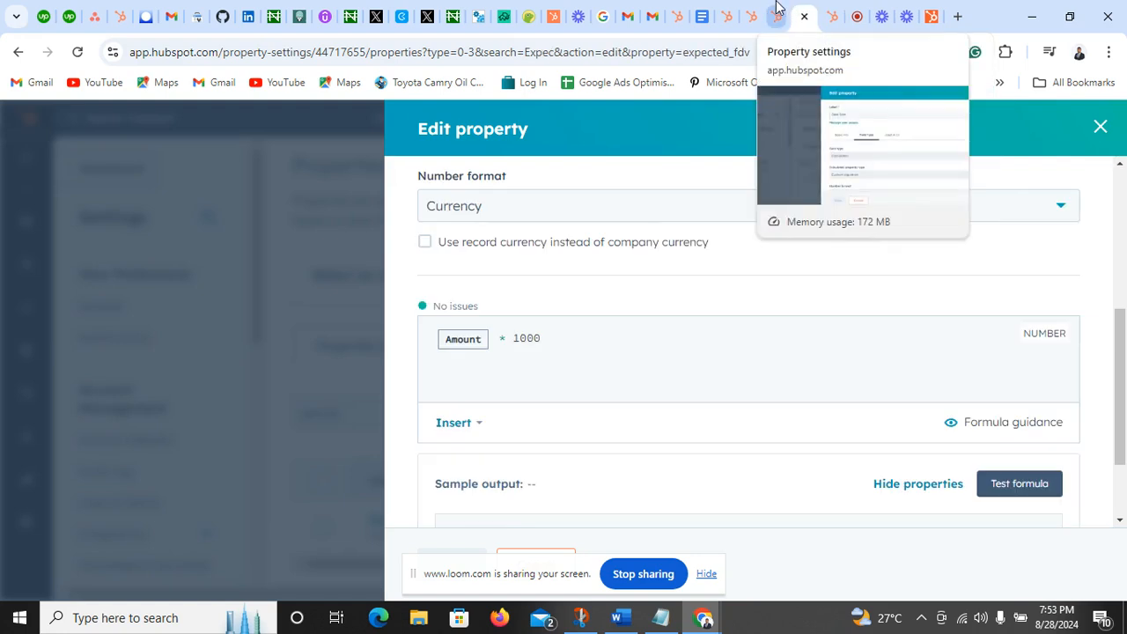
click(779, 10)
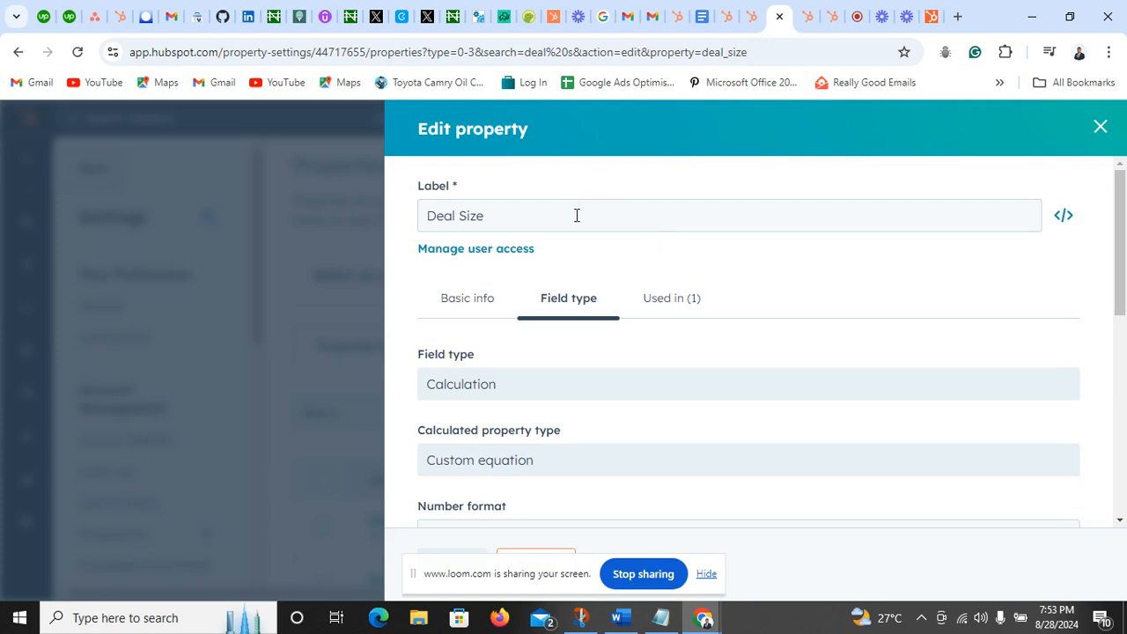
mouse_move(510, 397)
scroll(596, 381, down, 2)
scroll(596, 357, up, 1)
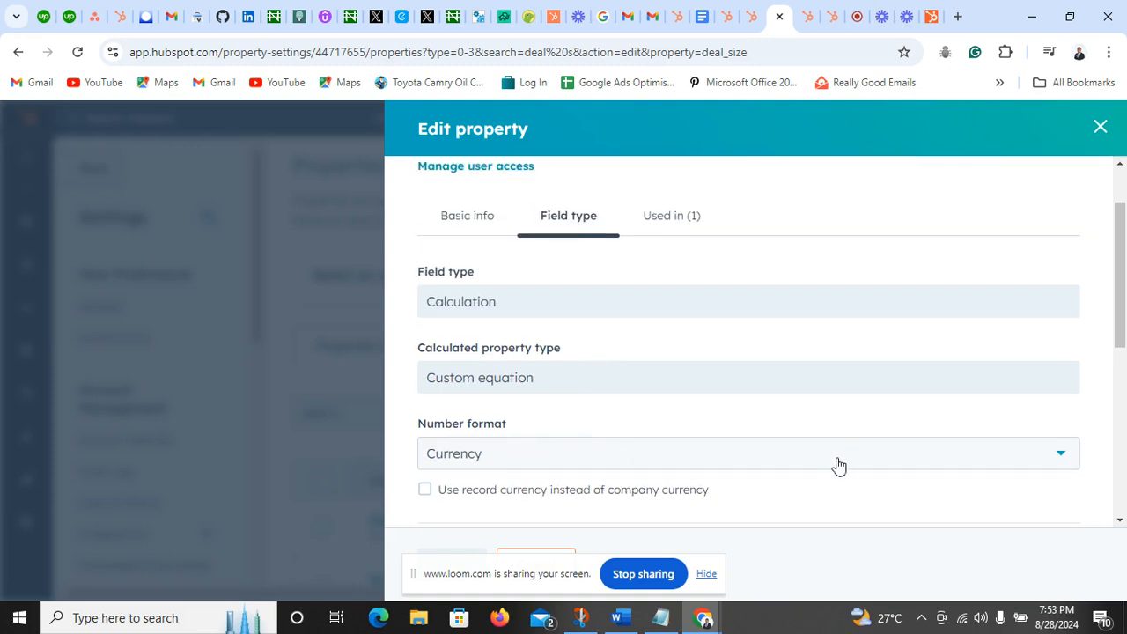
click(701, 11)
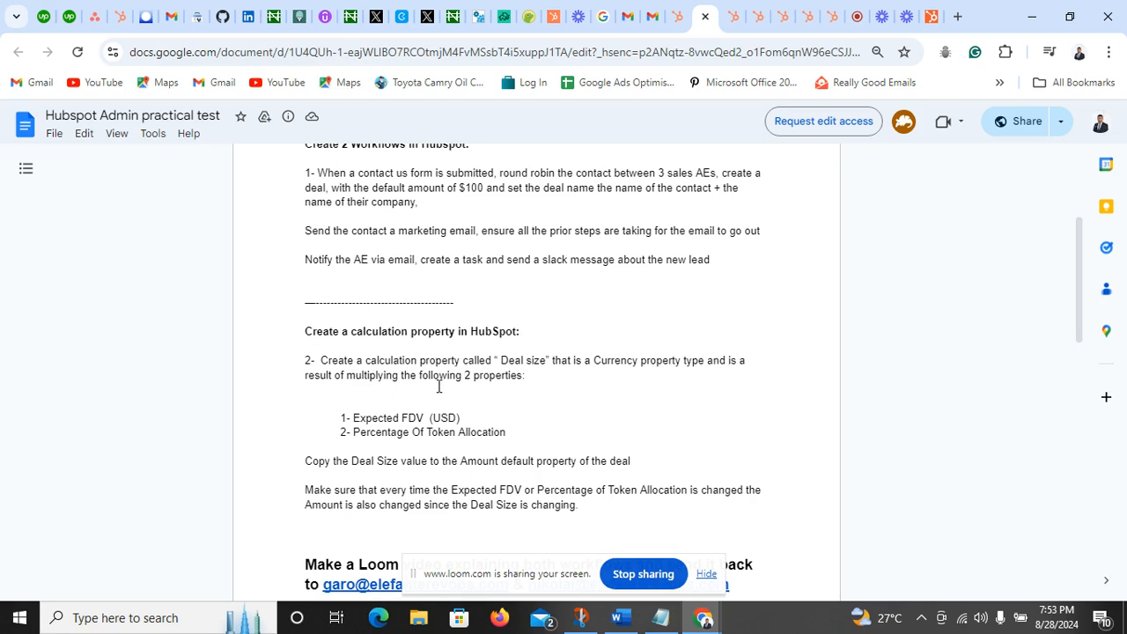
click(761, 14)
click(779, 12)
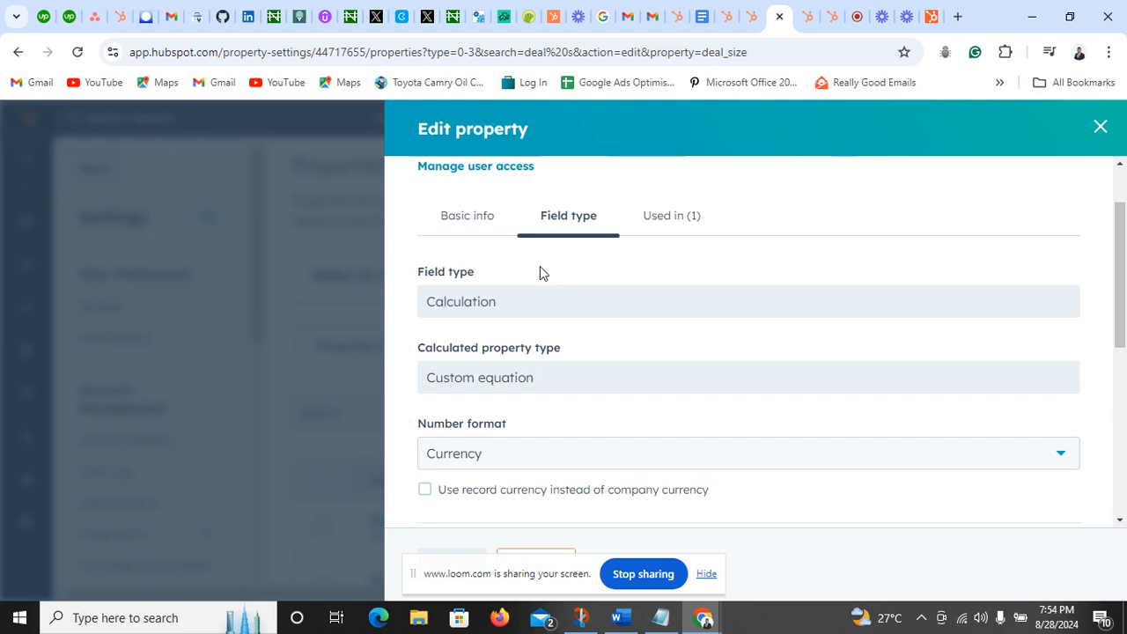
- Review the Deal Size property's settings from its label down to the custom equation
scroll(488, 352, up, 1)
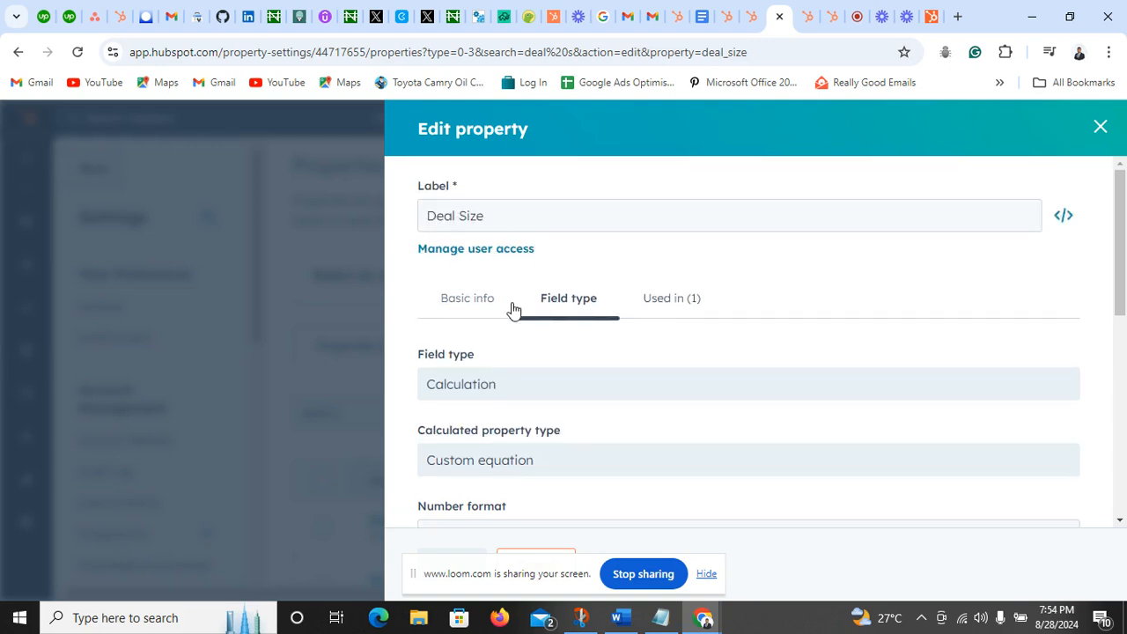
scroll(510, 303, down, 1)
scroll(510, 303, down, 1)
scroll(506, 318, down, 1)
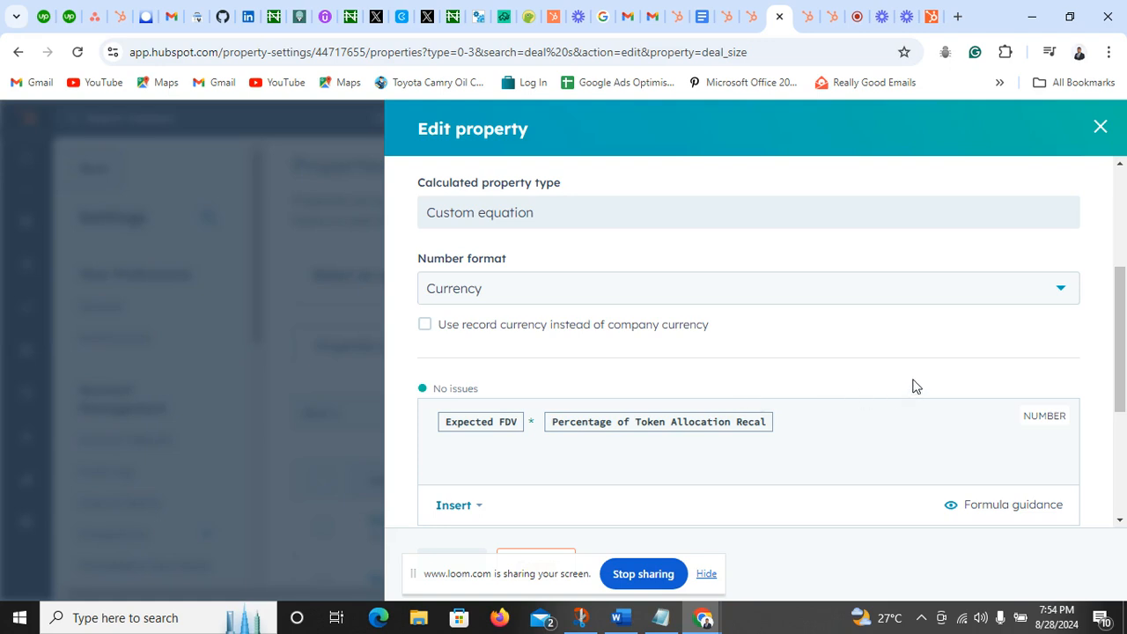
- Test the Deal Size formula with an Expected FDV of 5000 and a Percentage of Token Allocation Recal of 20%
scroll(905, 331, down, 1)
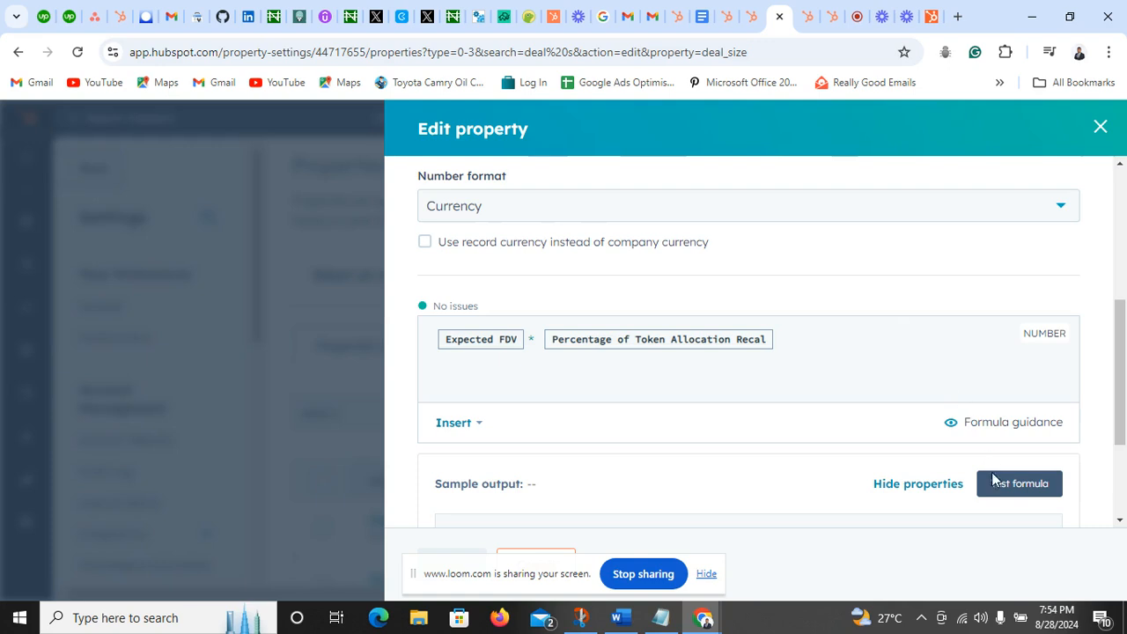
scroll(833, 443, down, 1)
scroll(833, 443, down, 1)
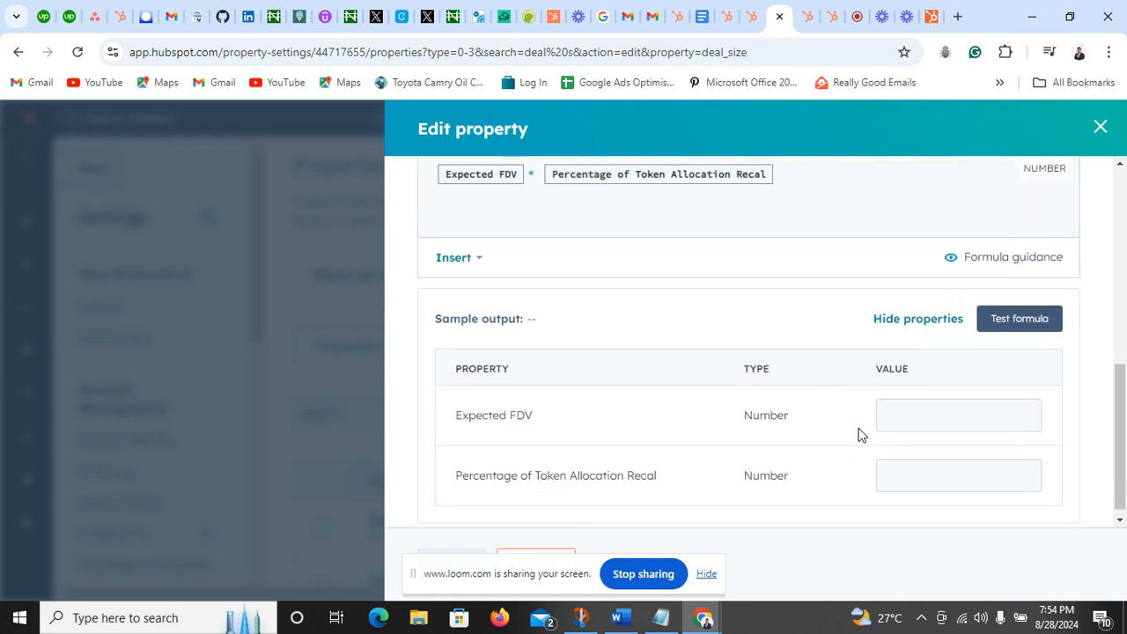
click(924, 421)
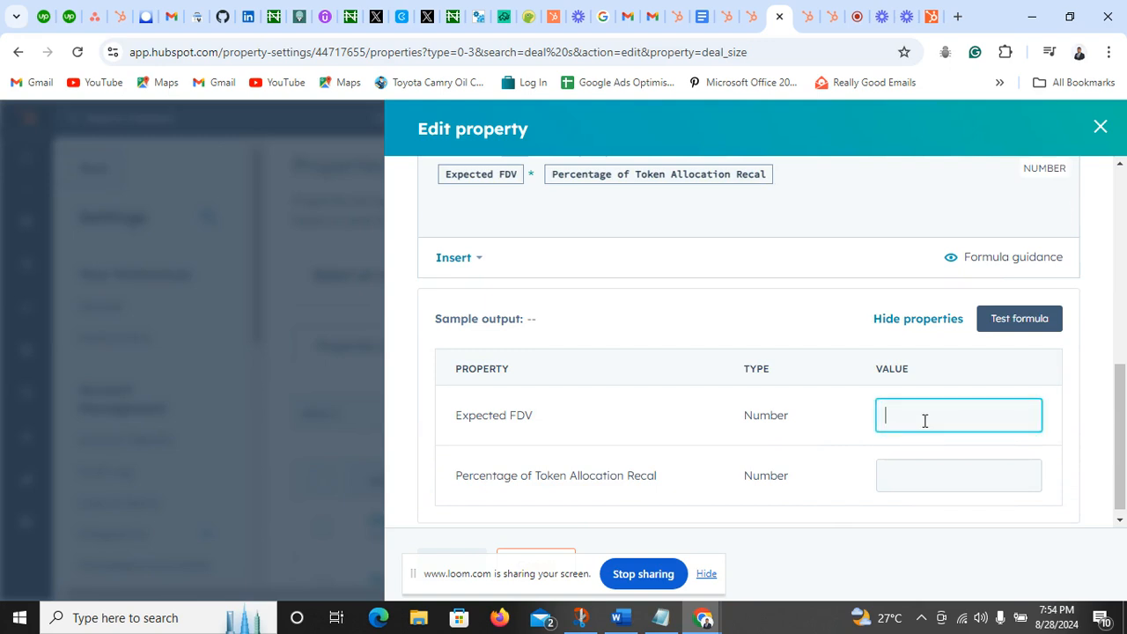
scroll(925, 421, down, 1)
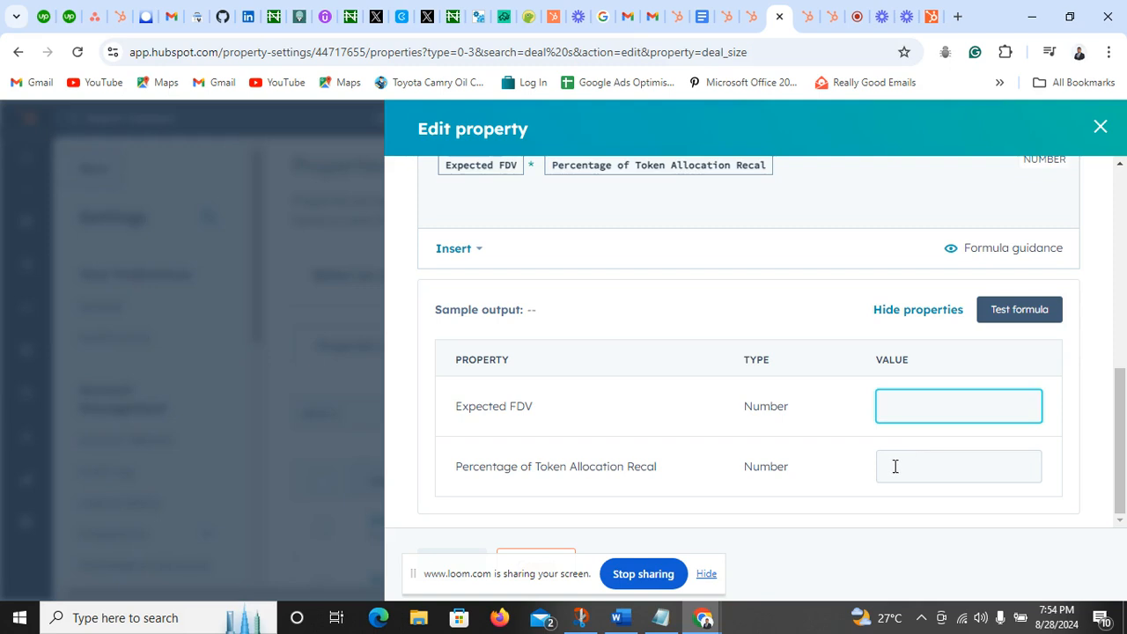
text(5000)
click(948, 463)
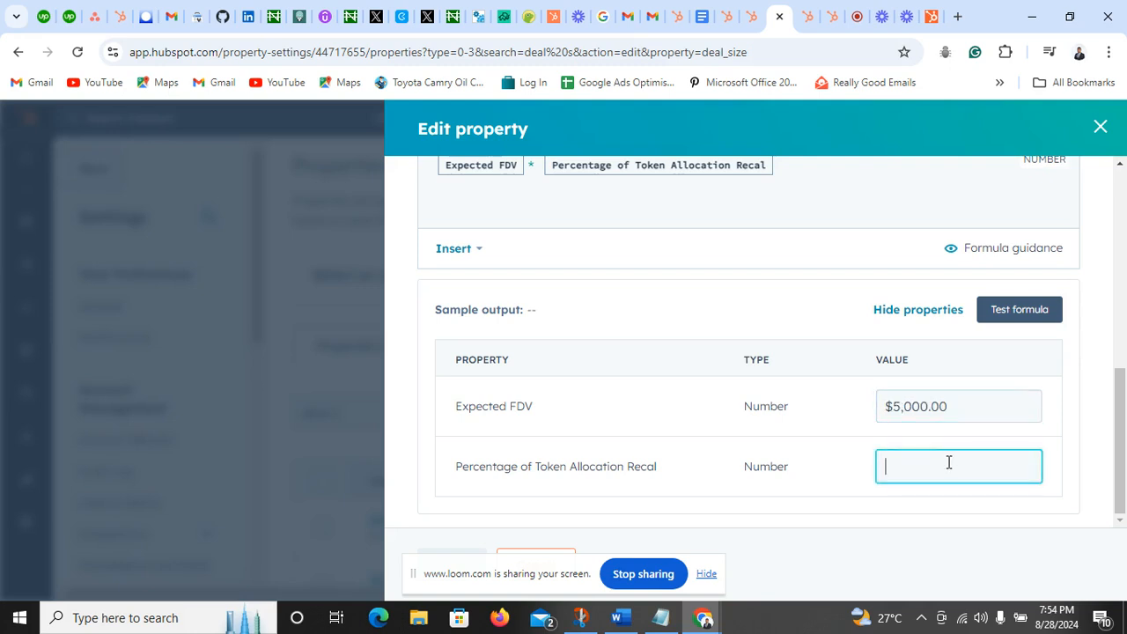
text(20)
click(1027, 327)
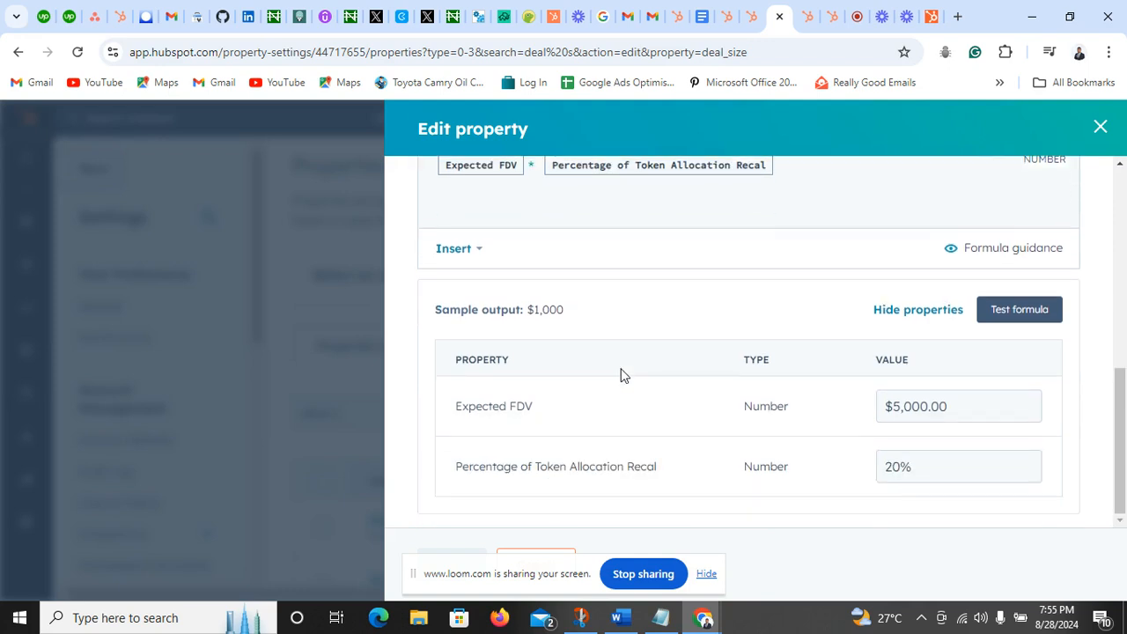
- Leave the contact workflow editor and open the CRM Deals board
click(727, 10)
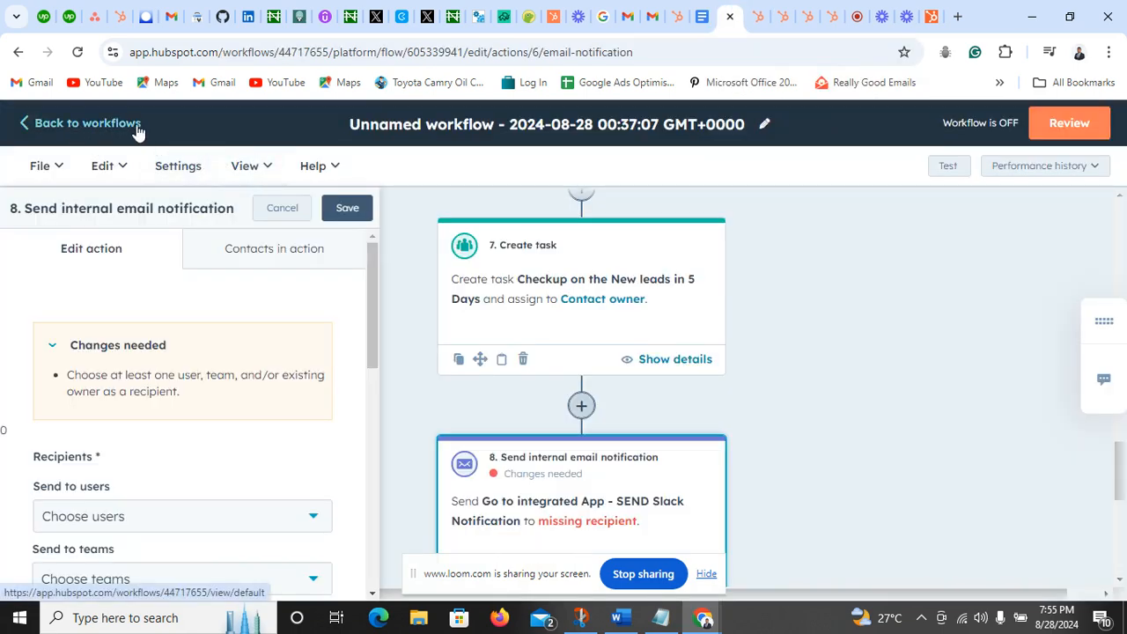
click(107, 126)
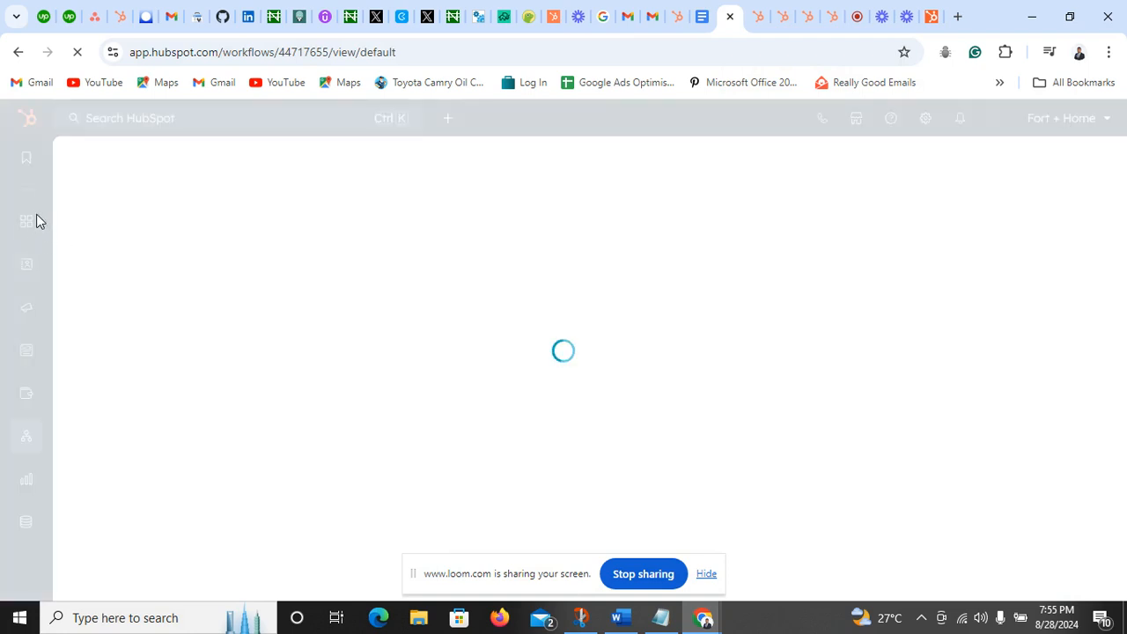
mouse_move(33, 232)
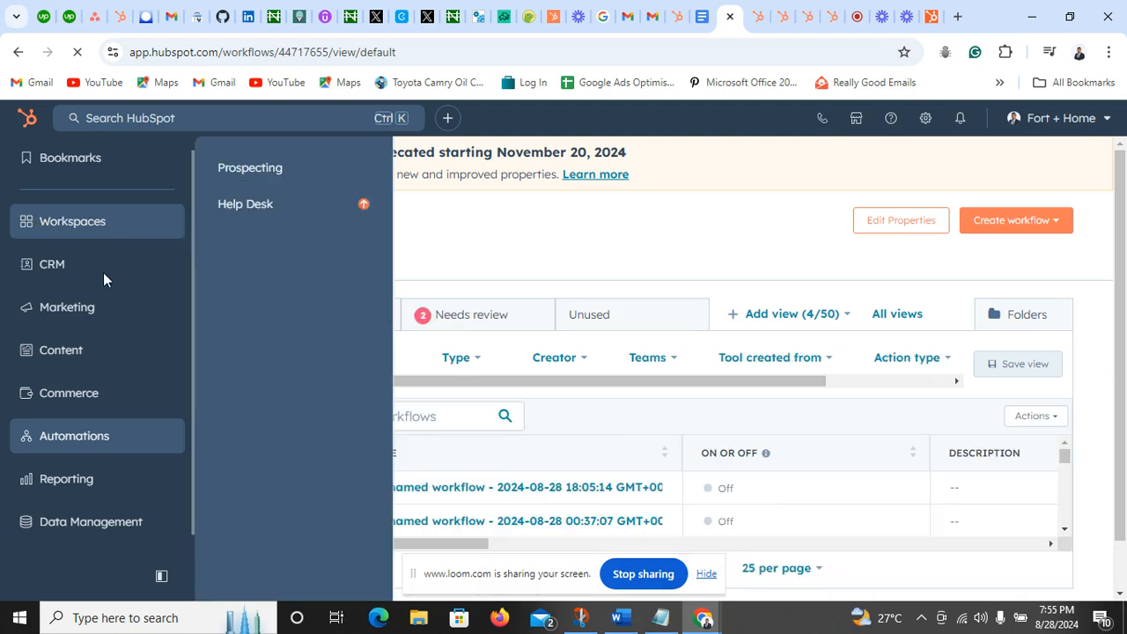
mouse_move(98, 272)
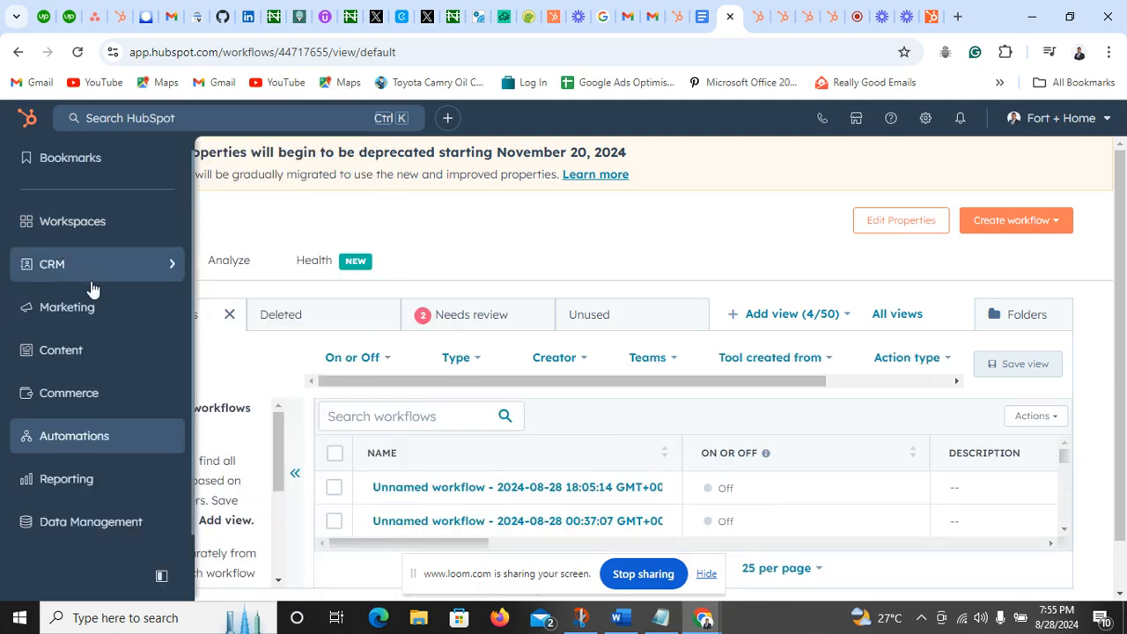
click(257, 245)
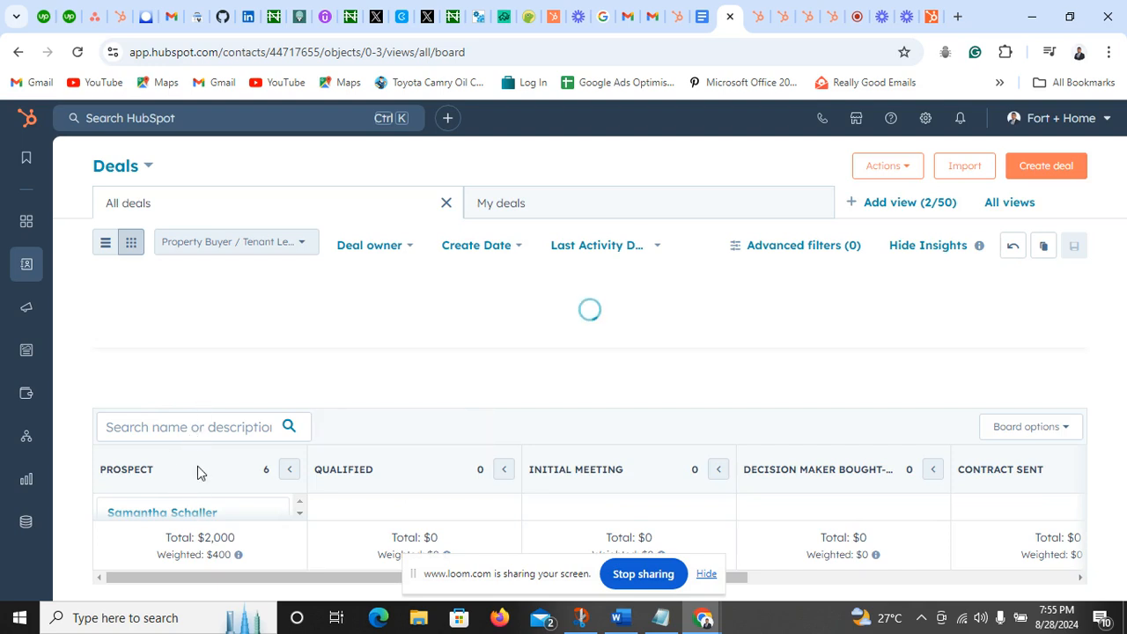
- Examine Deal Size, Expected FDV and Percentage of Token Allocation Recal on the first Prospect deal, and return to the Expected FDV property's equation
scroll(190, 498, down, 1)
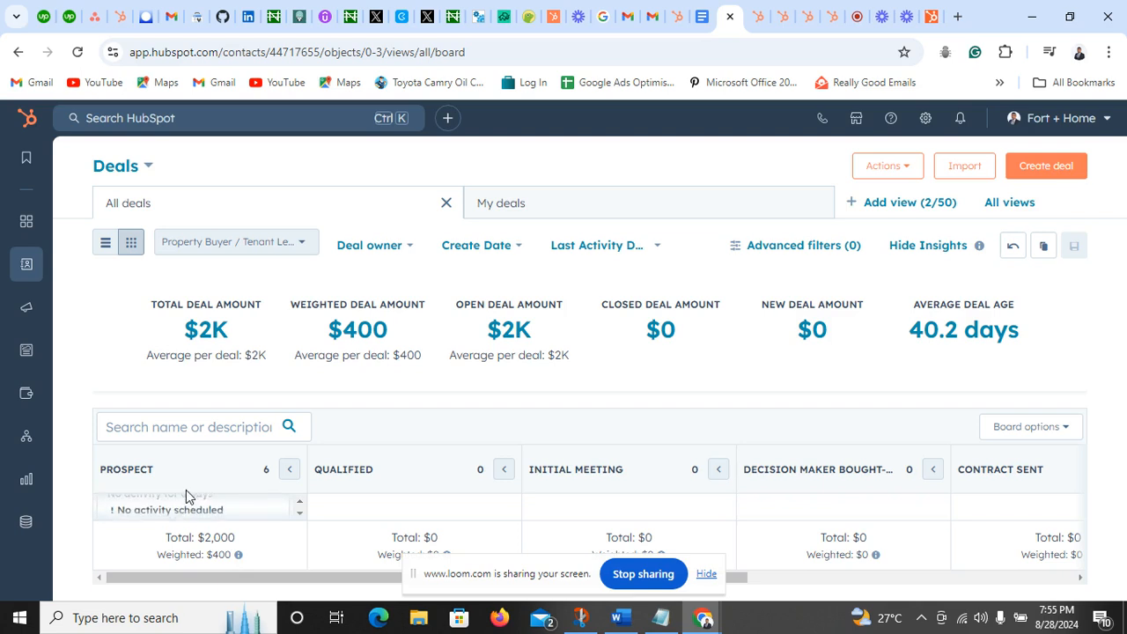
scroll(187, 502, up, 1)
click(186, 512)
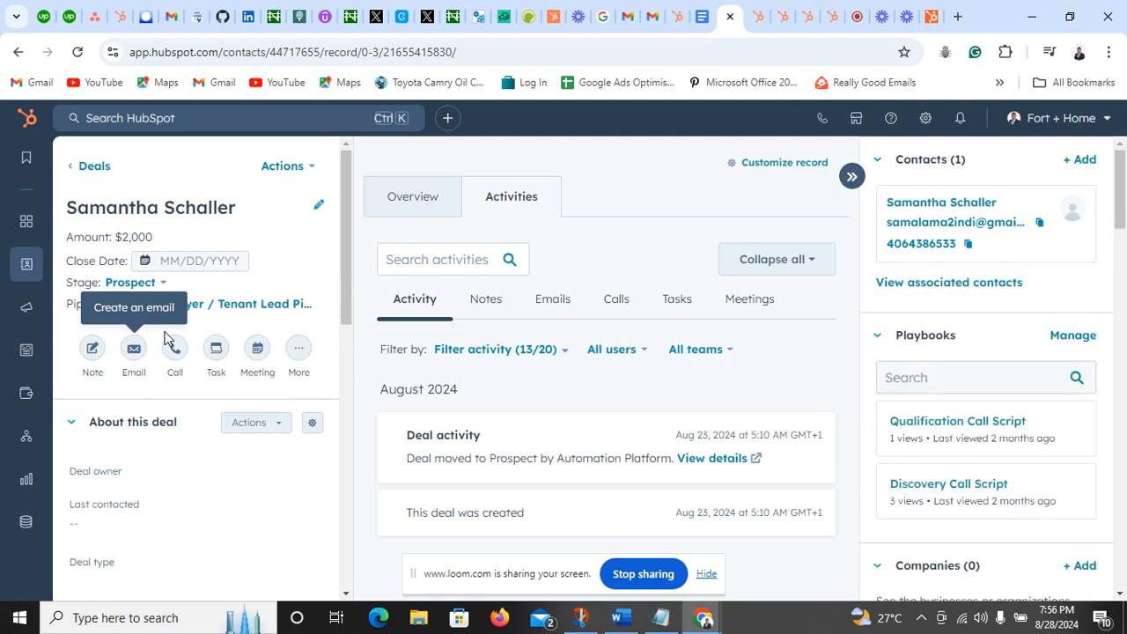
scroll(167, 370, down, 5)
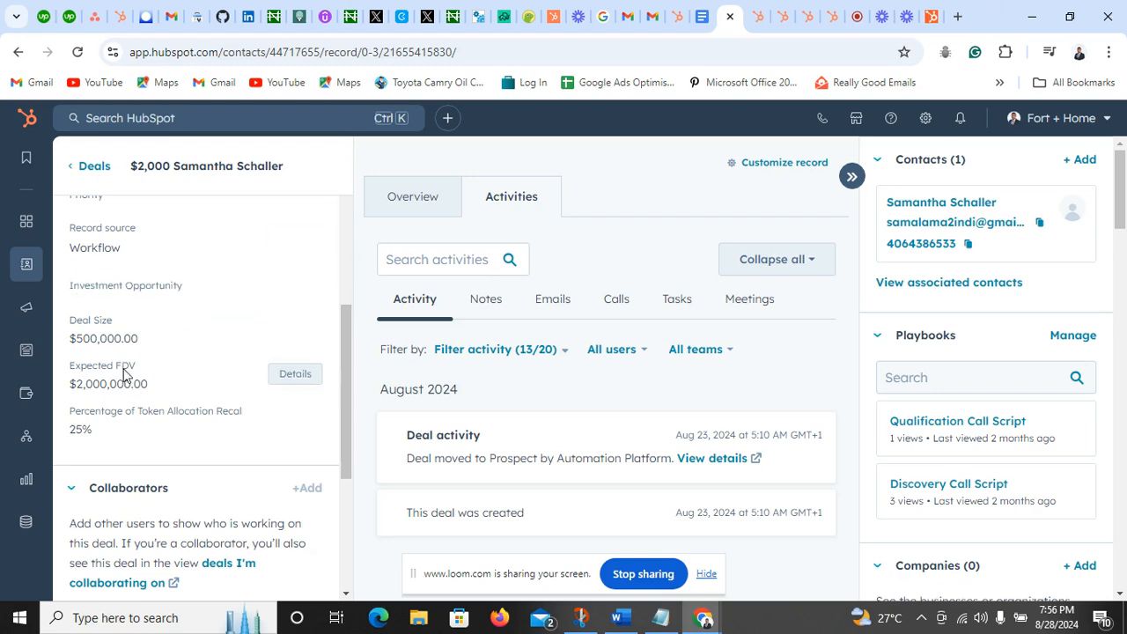
click(807, 10)
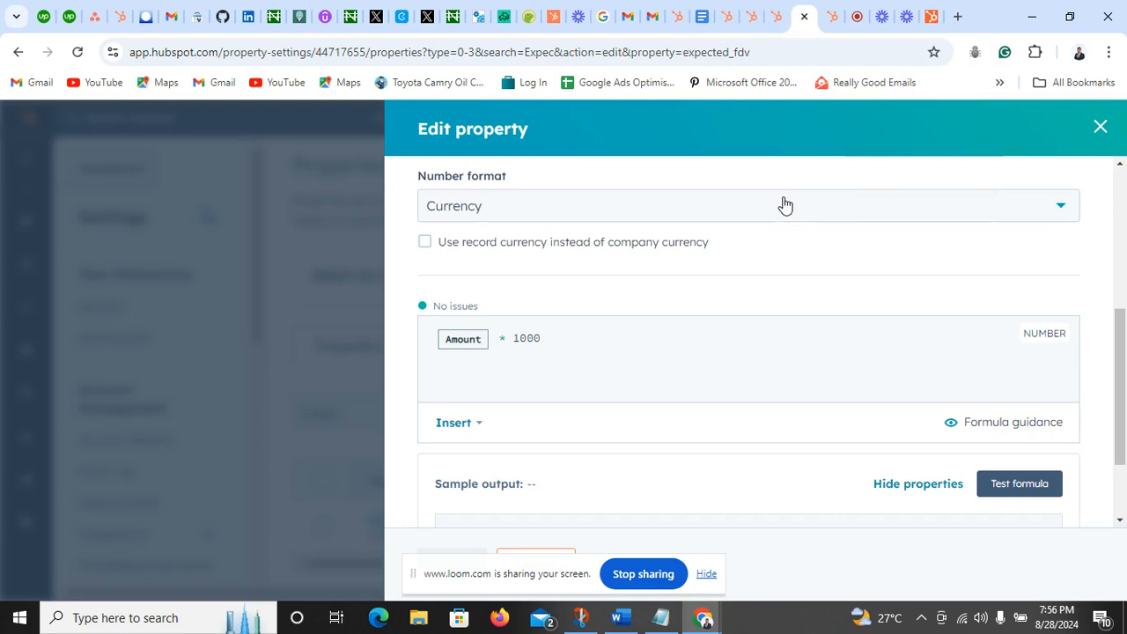
- Review the Expected FDV property's label, field type and number format, and return to the open Prospect deal record
scroll(723, 241, up, 4)
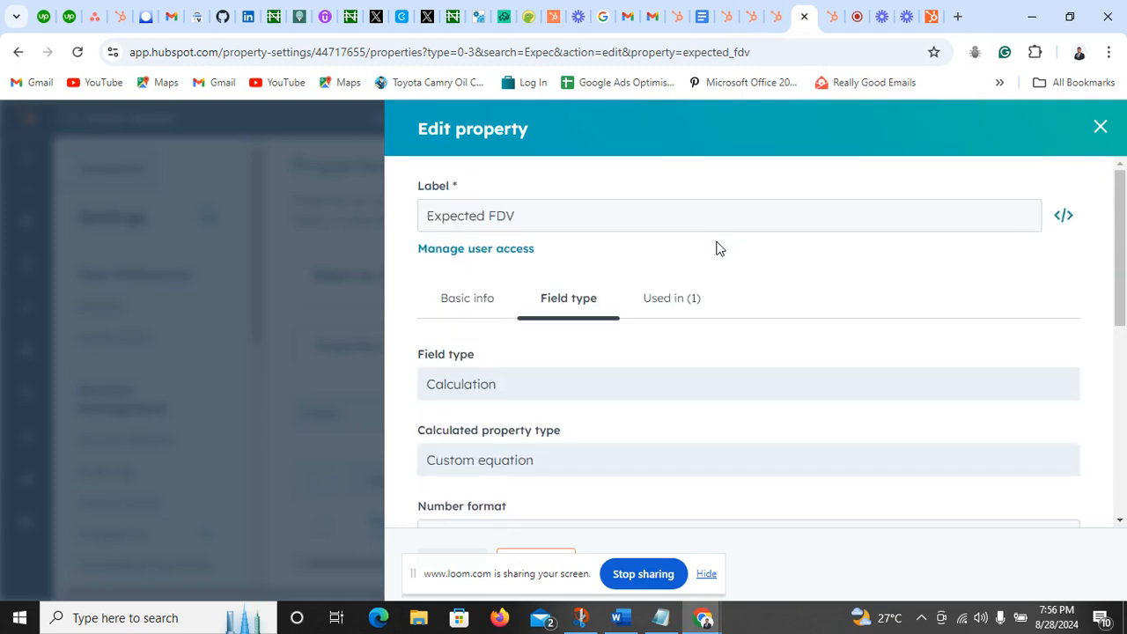
scroll(569, 335, down, 3)
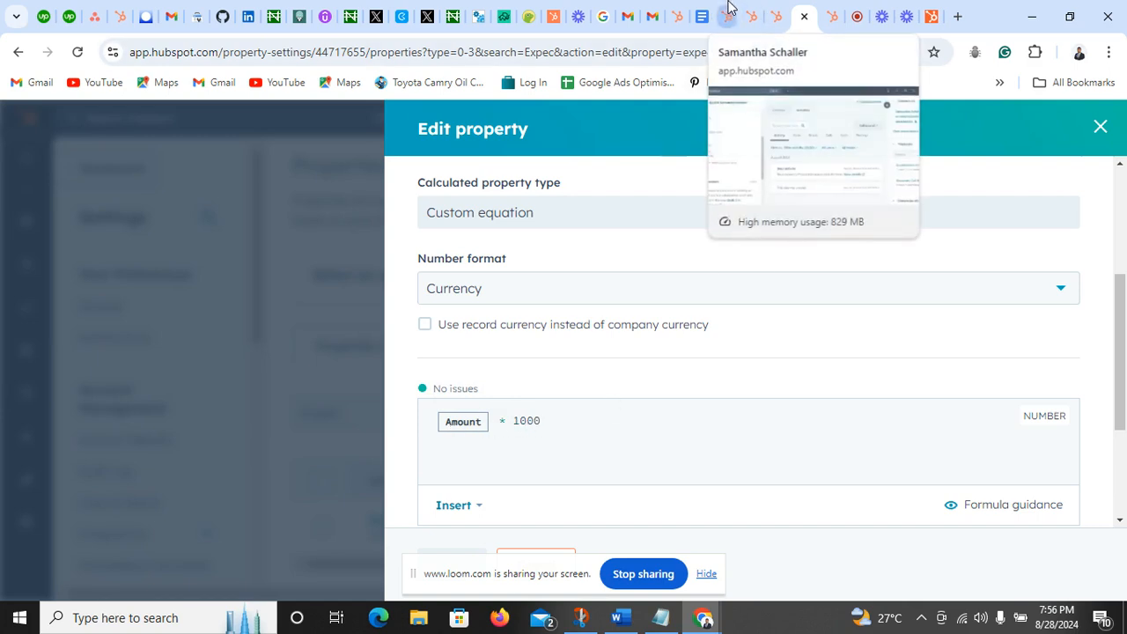
click(728, 15)
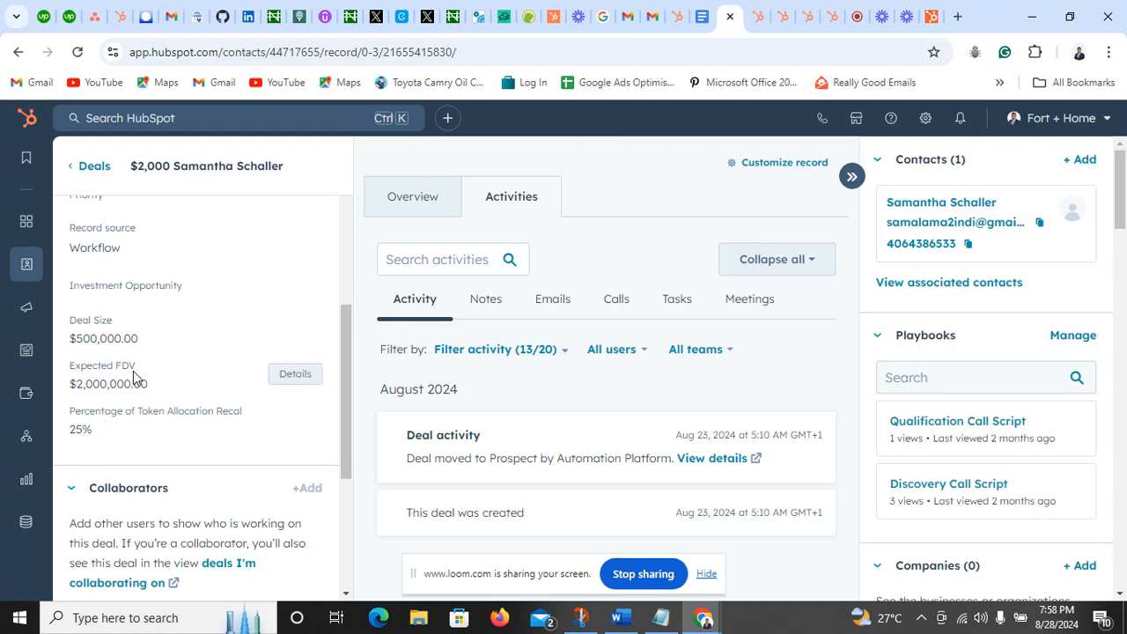
- Compare the deal's Amount with its Deal Size, Expected FDV and Percentage of Token Allocation Recal values
scroll(148, 404, up, 1)
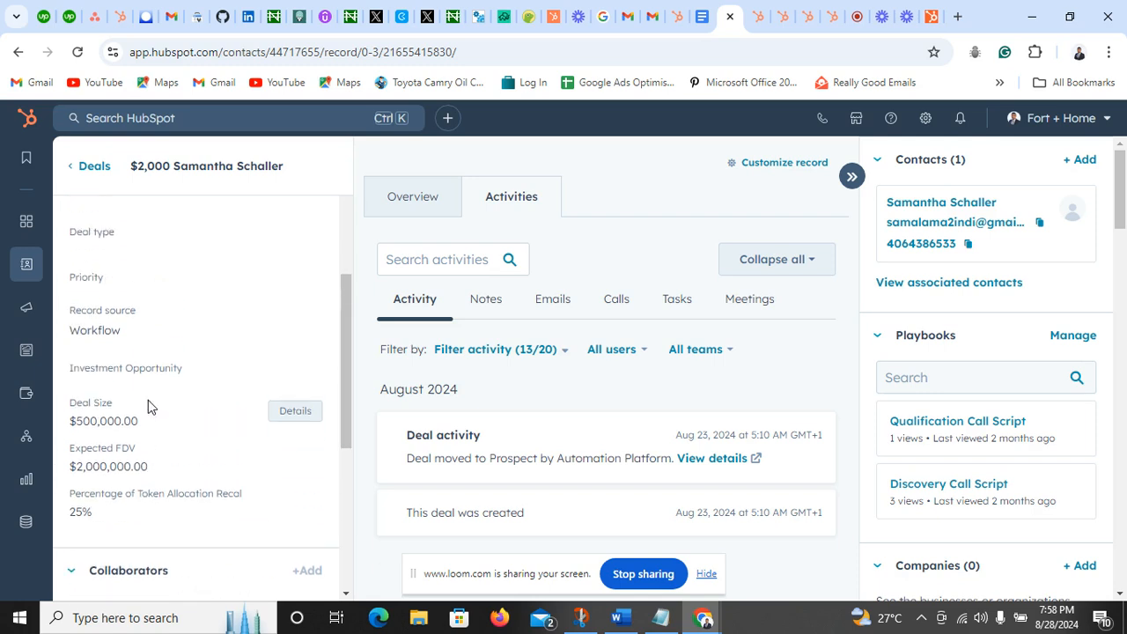
scroll(130, 422, up, 4)
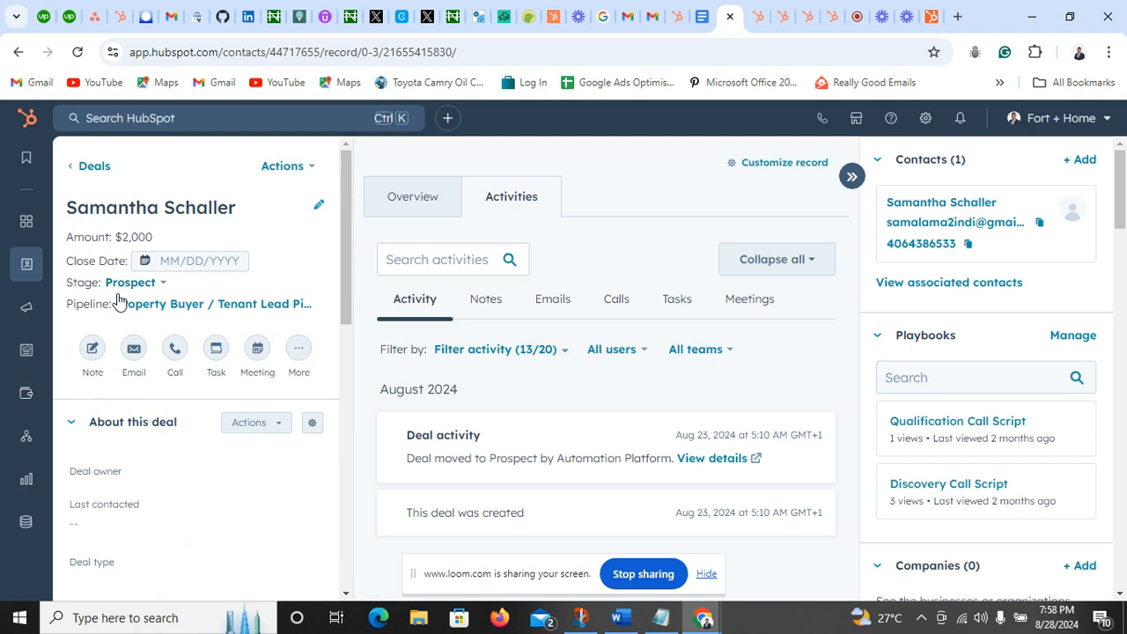
scroll(115, 456, down, 4)
scroll(132, 495, down, 1)
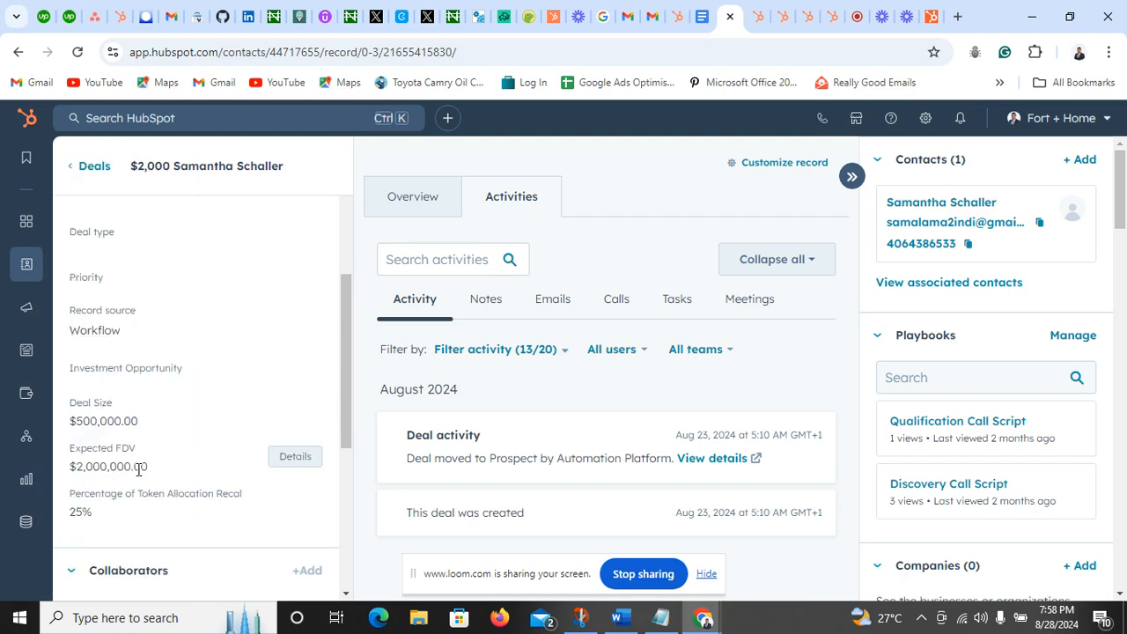
scroll(145, 471, up, 5)
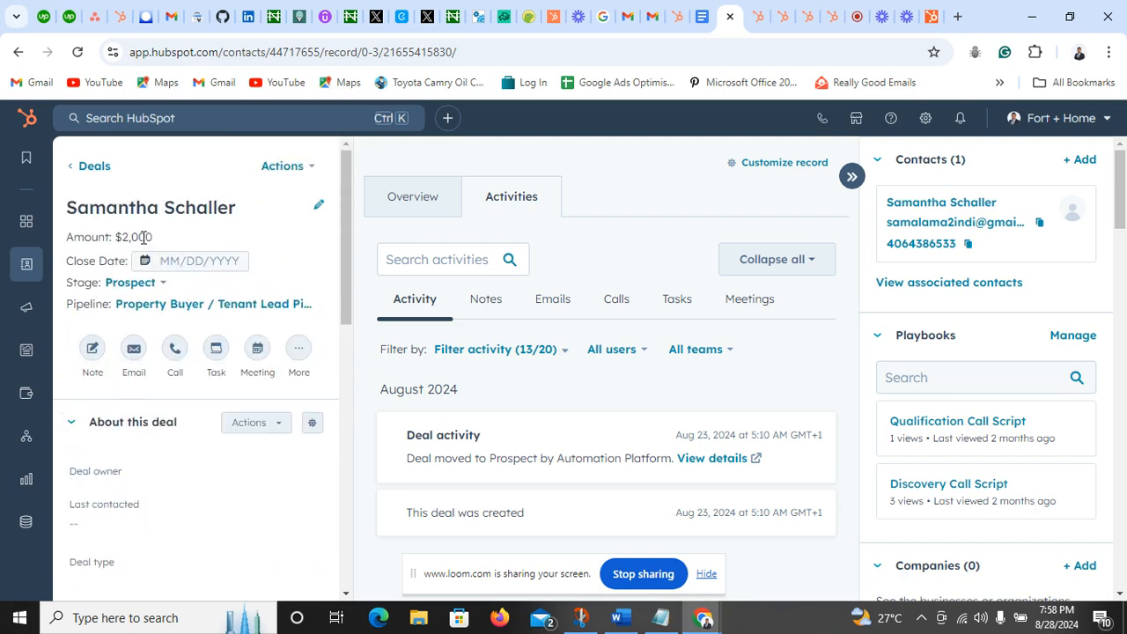
scroll(144, 247, down, 5)
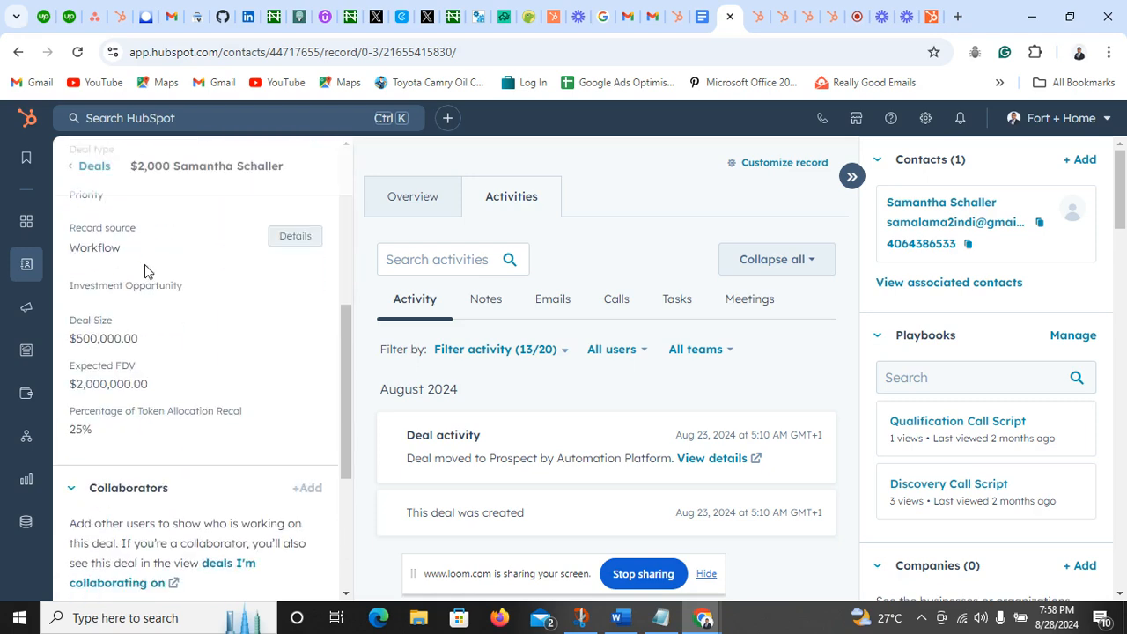
scroll(123, 342, up, 5)
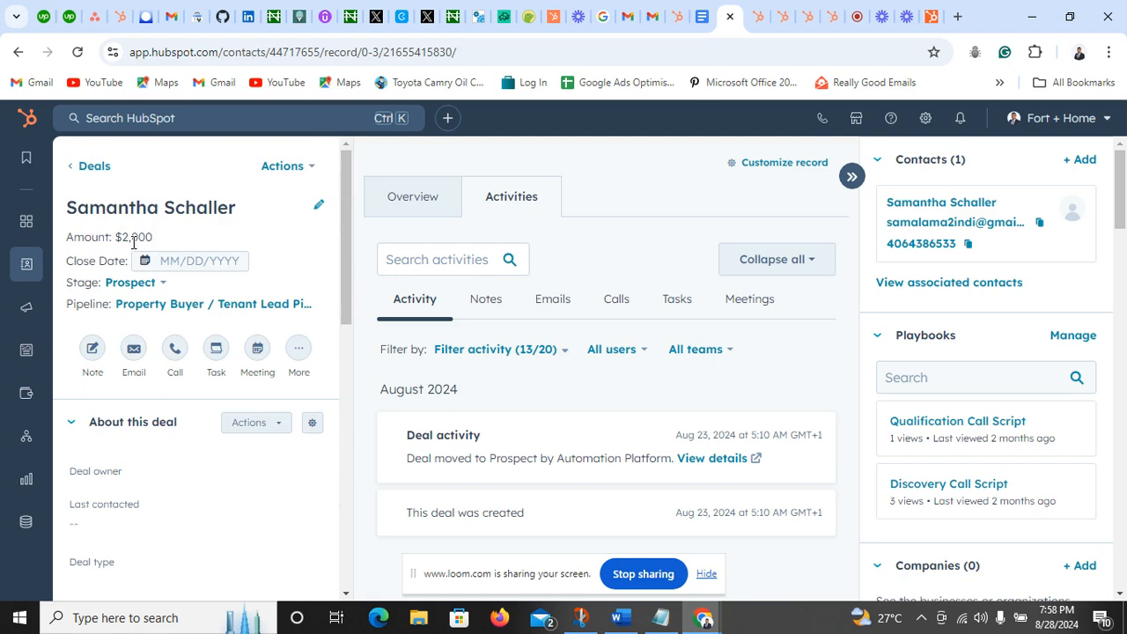
scroll(134, 243, down, 5)
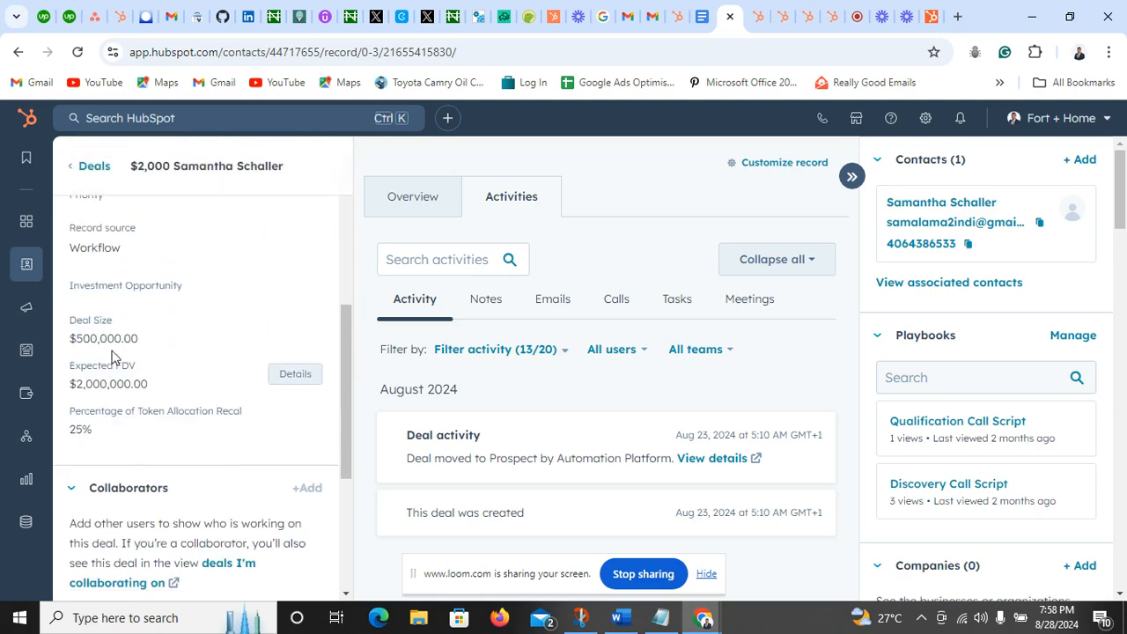
scroll(140, 338, up, 5)
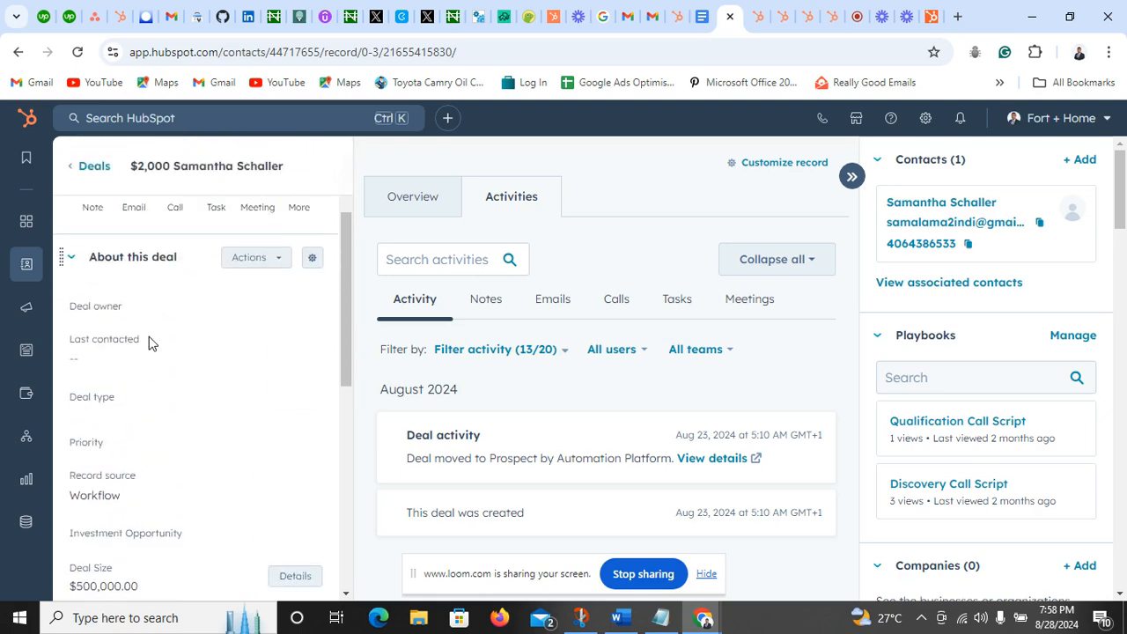
scroll(152, 339, down, 4)
scroll(152, 337, down, 2)
scroll(154, 336, up, 8)
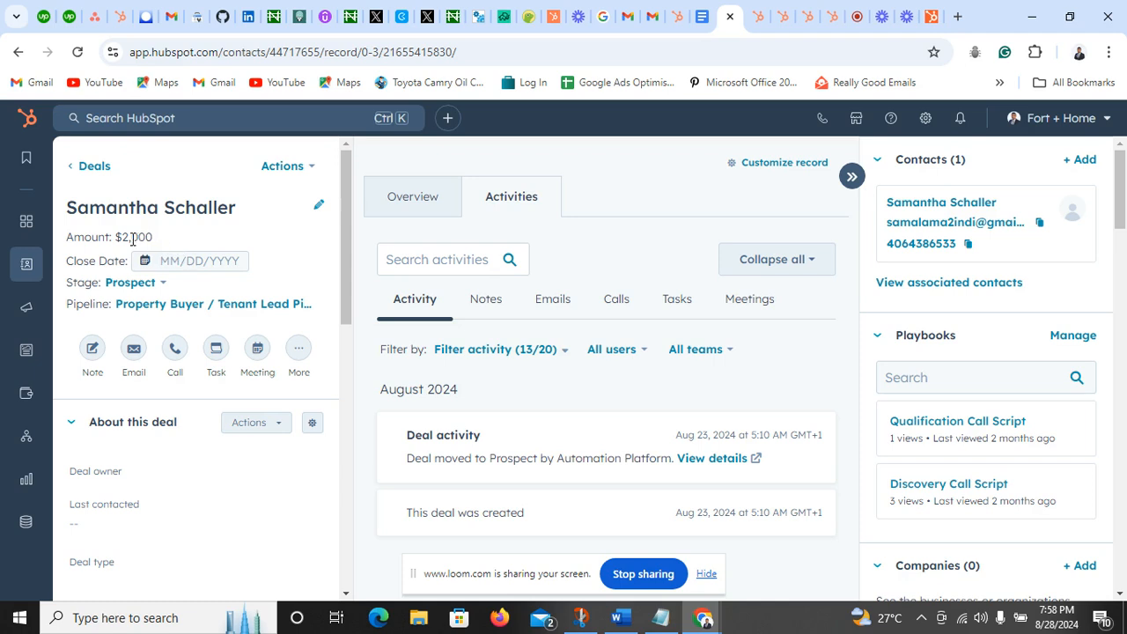
- Set the deal amount to $3,000.00, save it, and check the Deal Size and Expected FDV fields
click(316, 215)
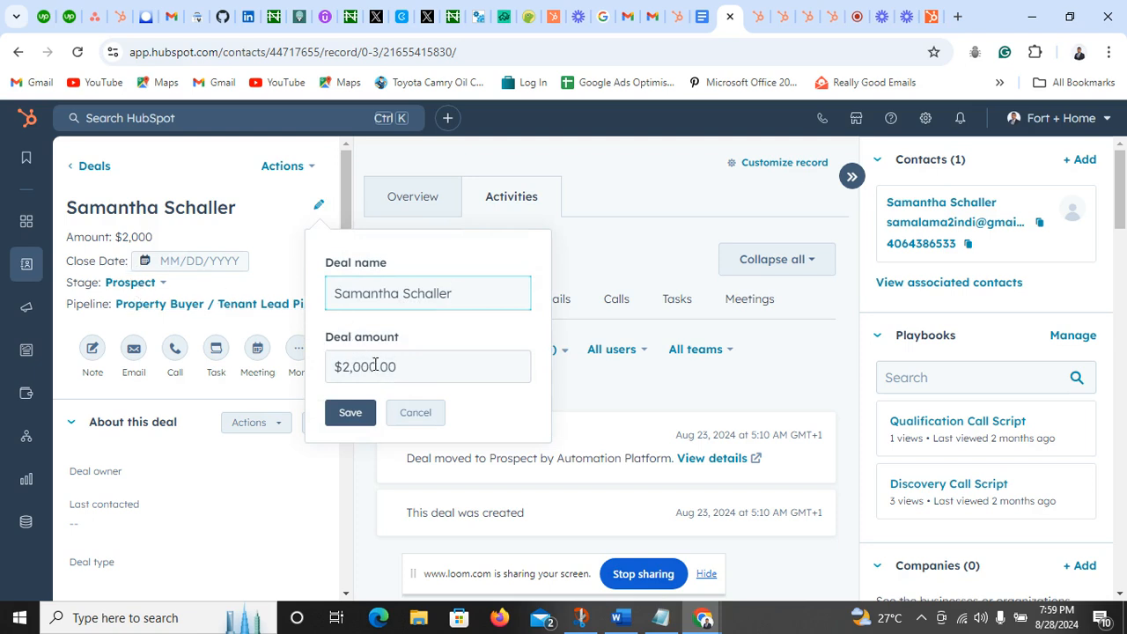
drag(375, 366, 345, 368)
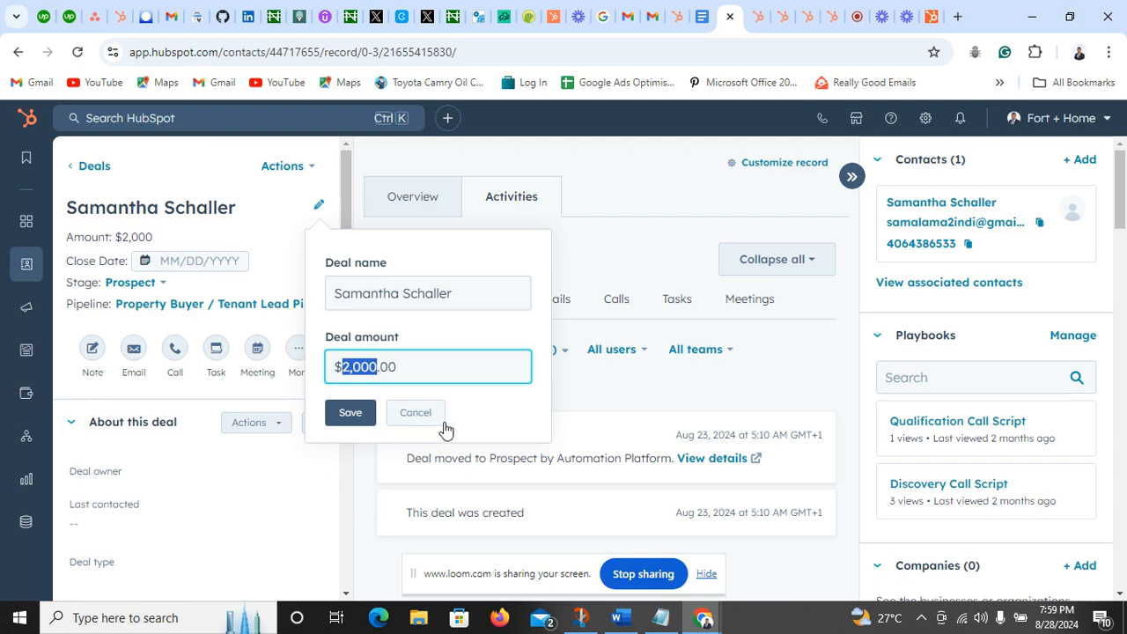
text(3000)
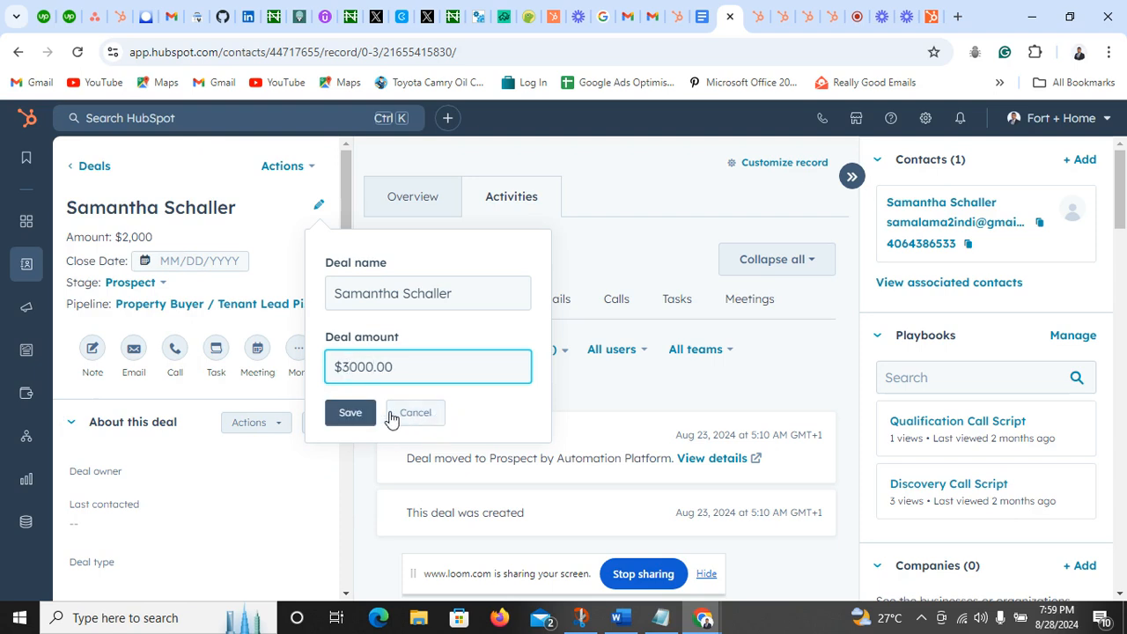
click(361, 421)
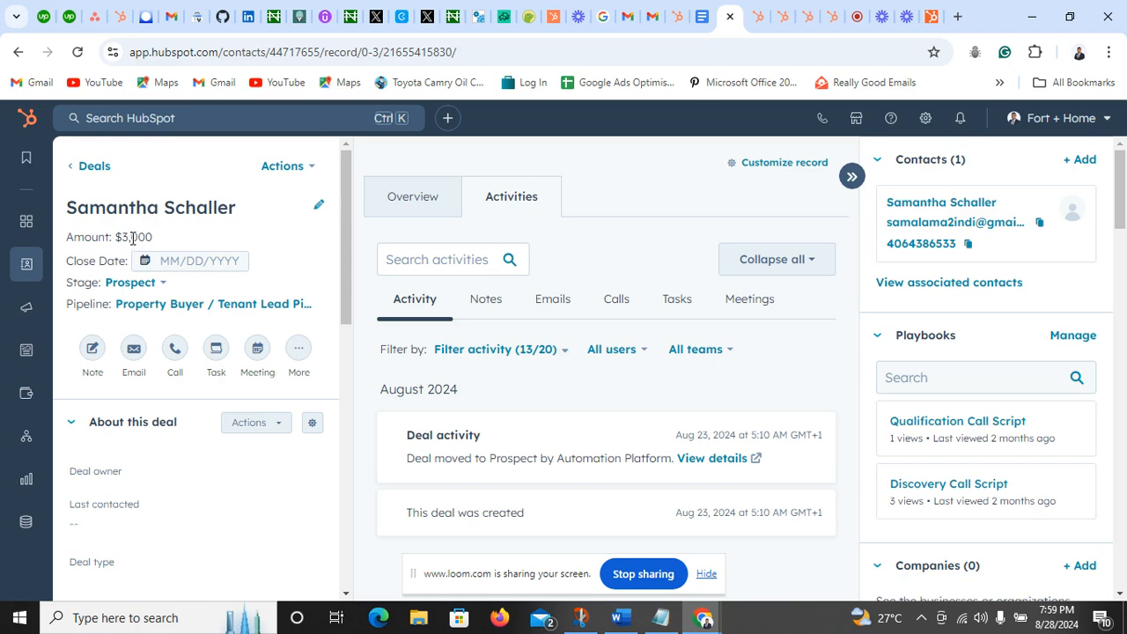
scroll(132, 268, down, 5)
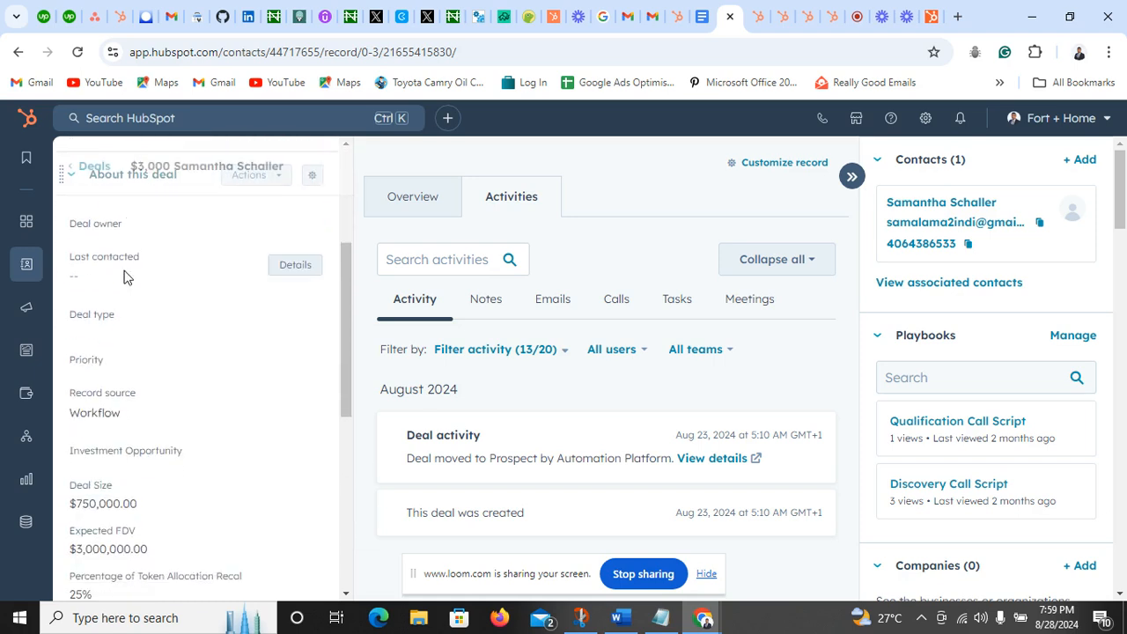
scroll(123, 278, down, 2)
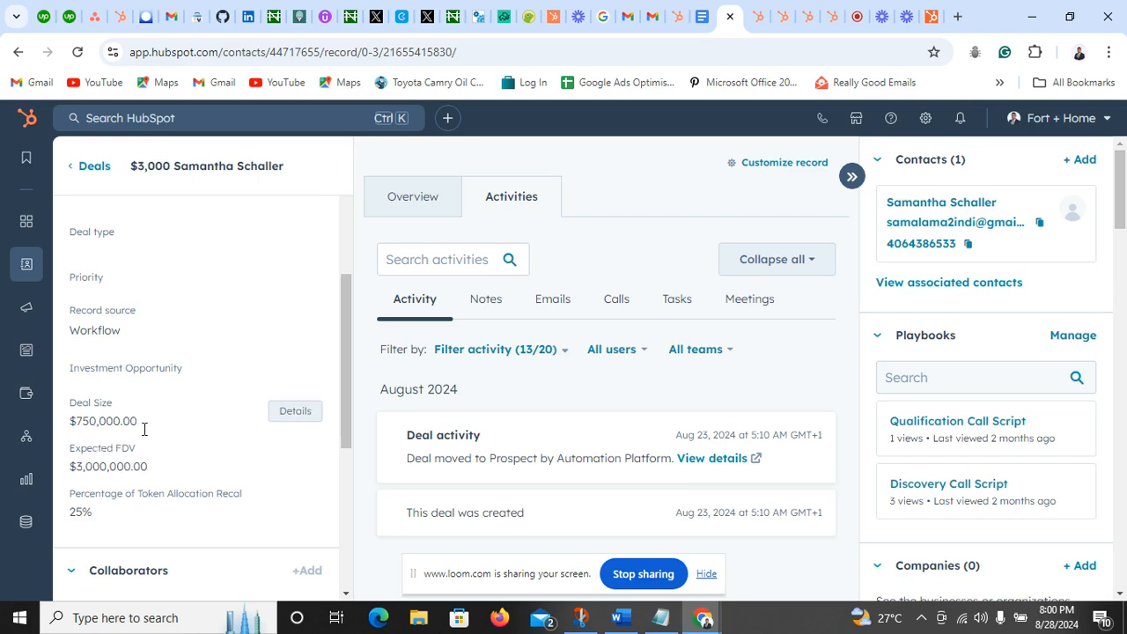
- Read the calculation property requirements in the Hubspot Admin practical test document, including copying Deal Size to Amount
click(696, 19)
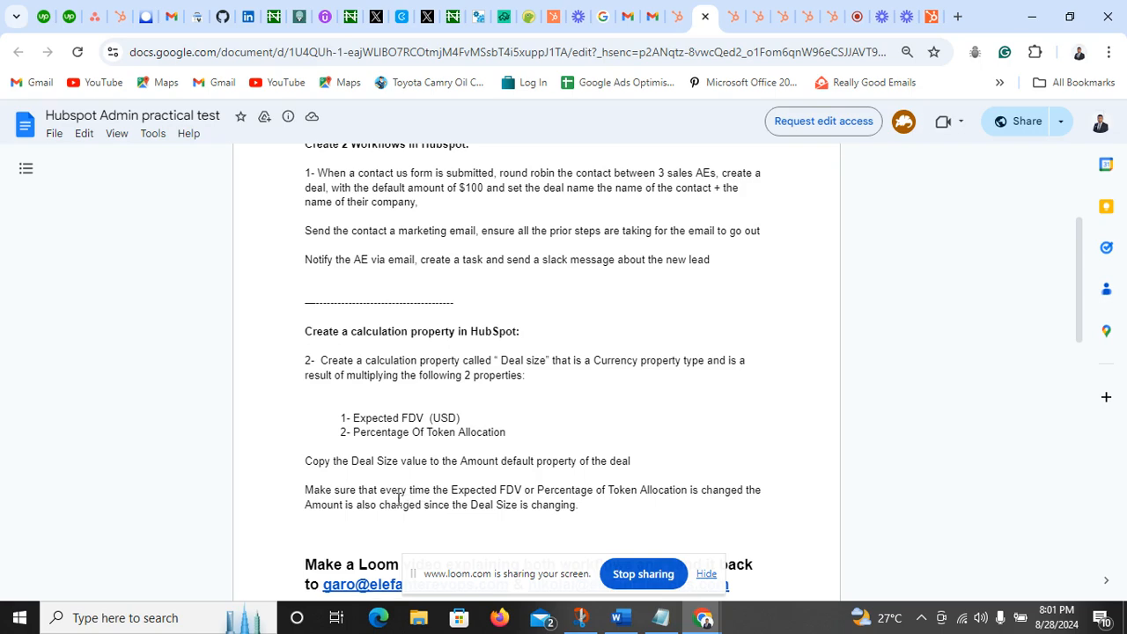
scroll(390, 413, up, 1)
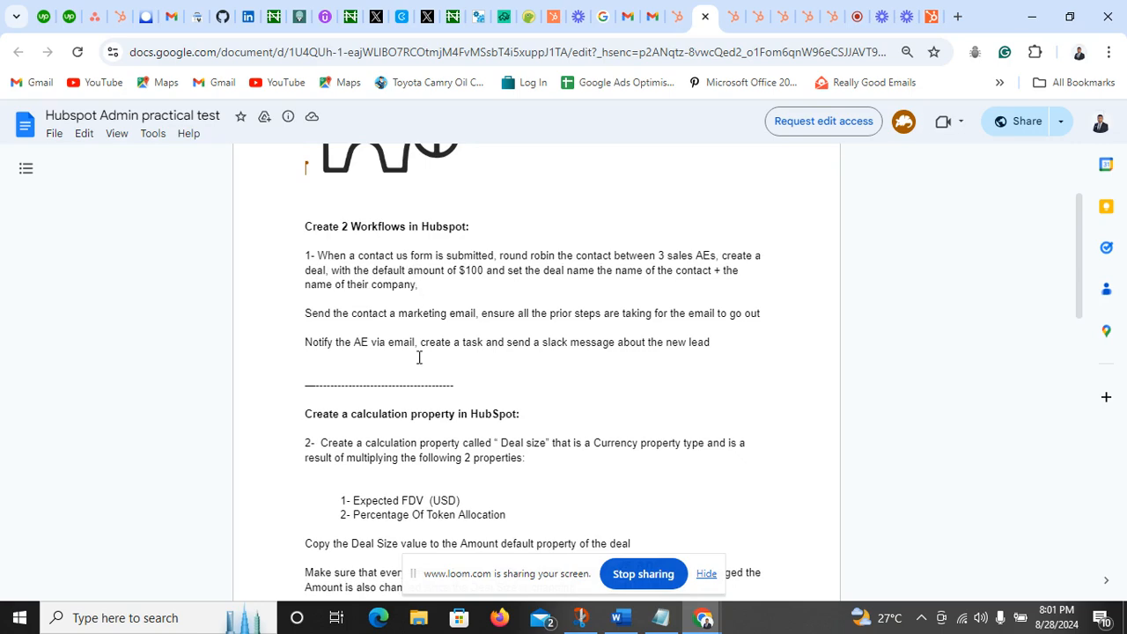
scroll(388, 327, down, 1)
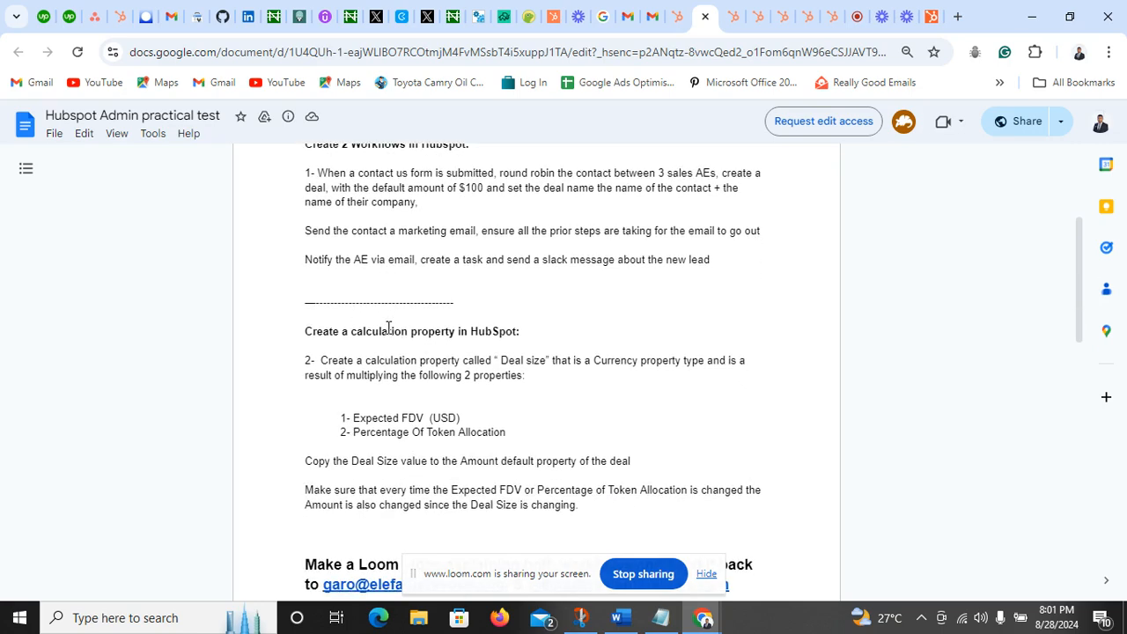
scroll(417, 396, down, 1)
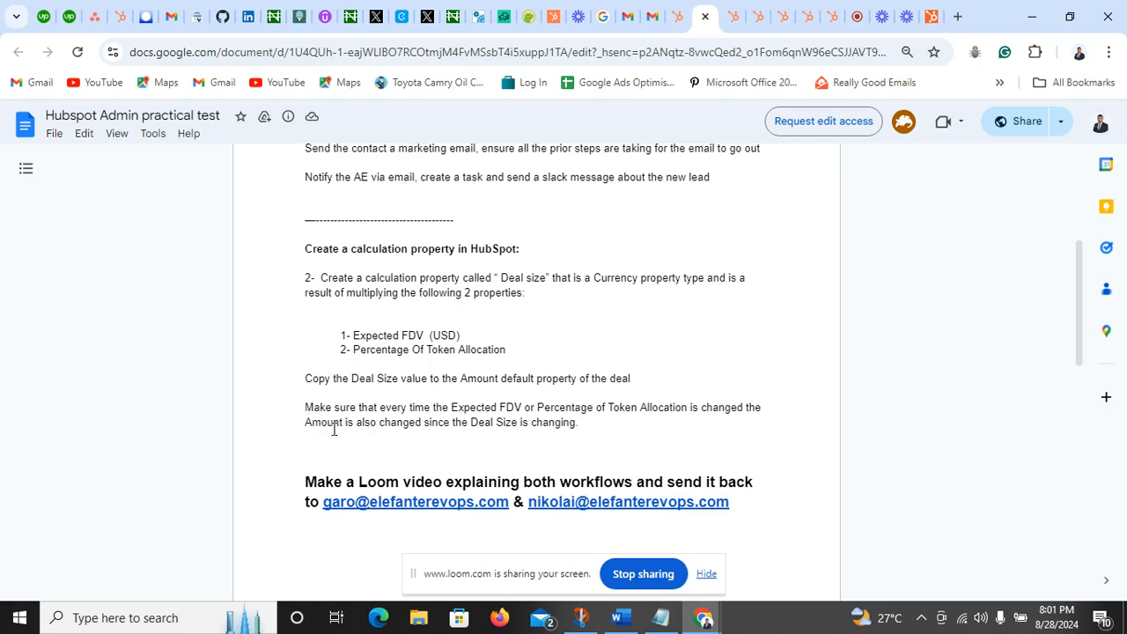
scroll(348, 441, up, 1)
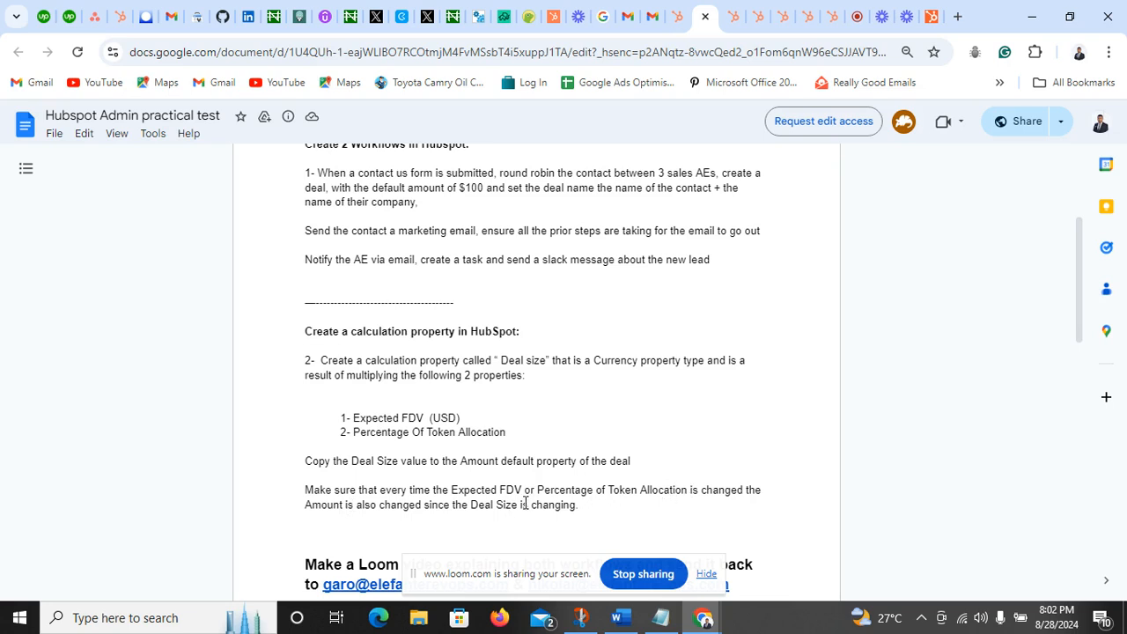
- Switch to the unnamed deal workflow in HubSpot, review its Deal Size enrollment trigger, and close the trigger without changes
click(731, 13)
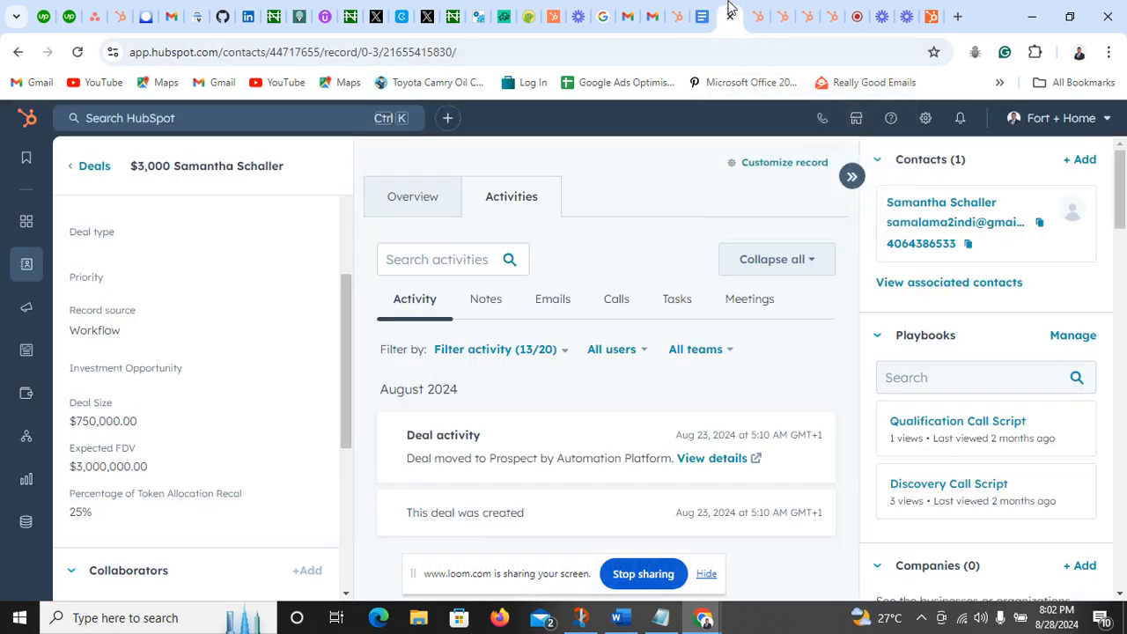
click(752, 13)
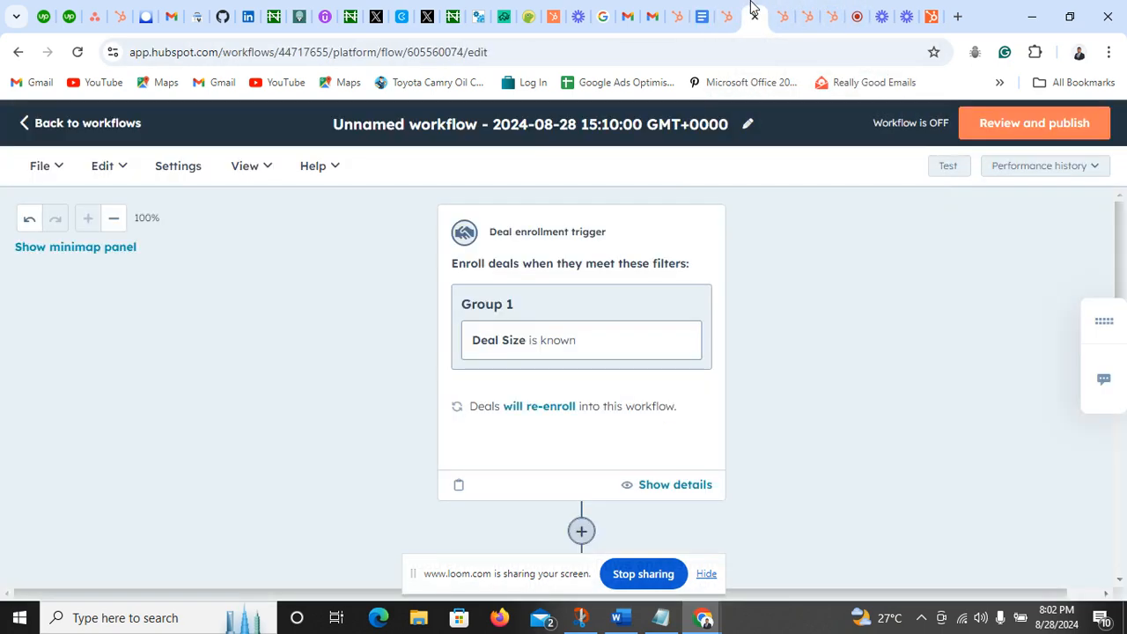
click(540, 352)
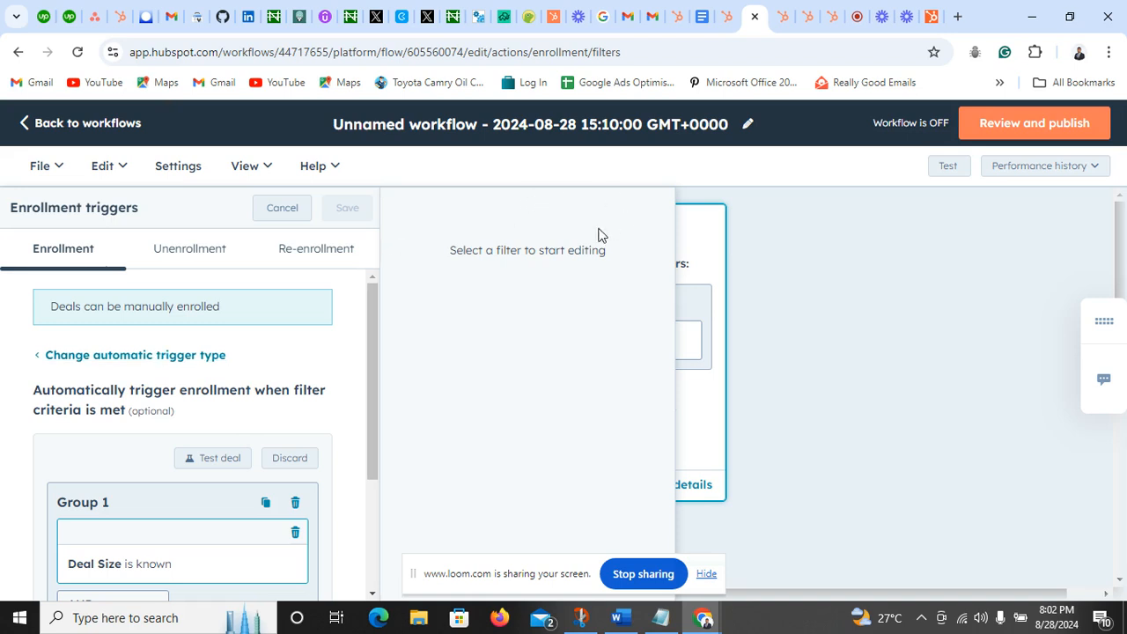
scroll(246, 364, down, 2)
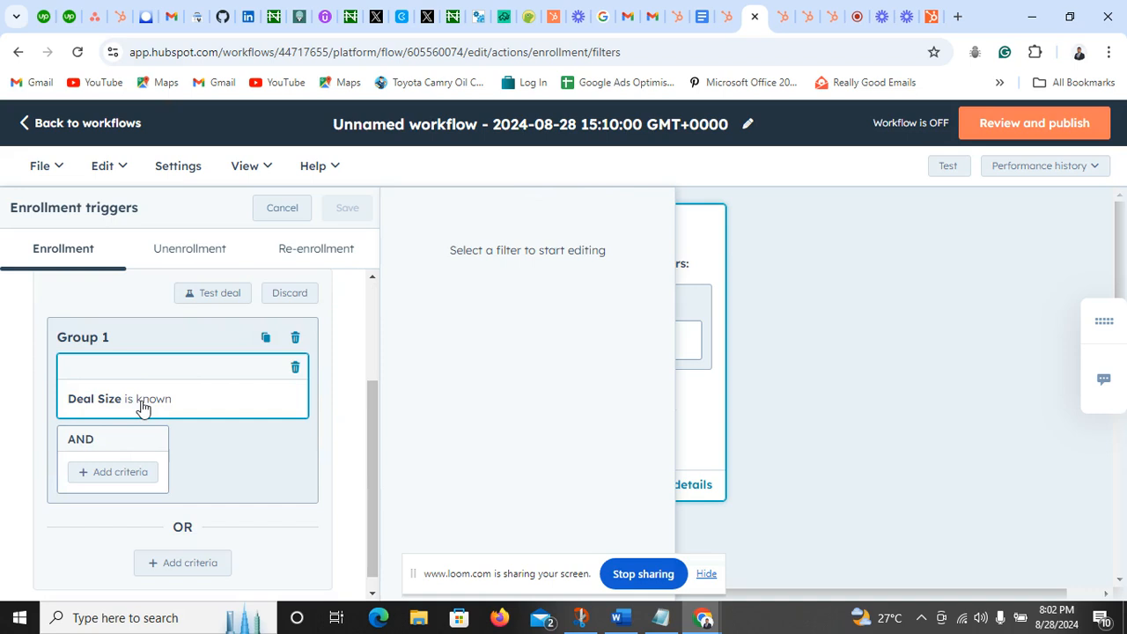
scroll(163, 400, down, 1)
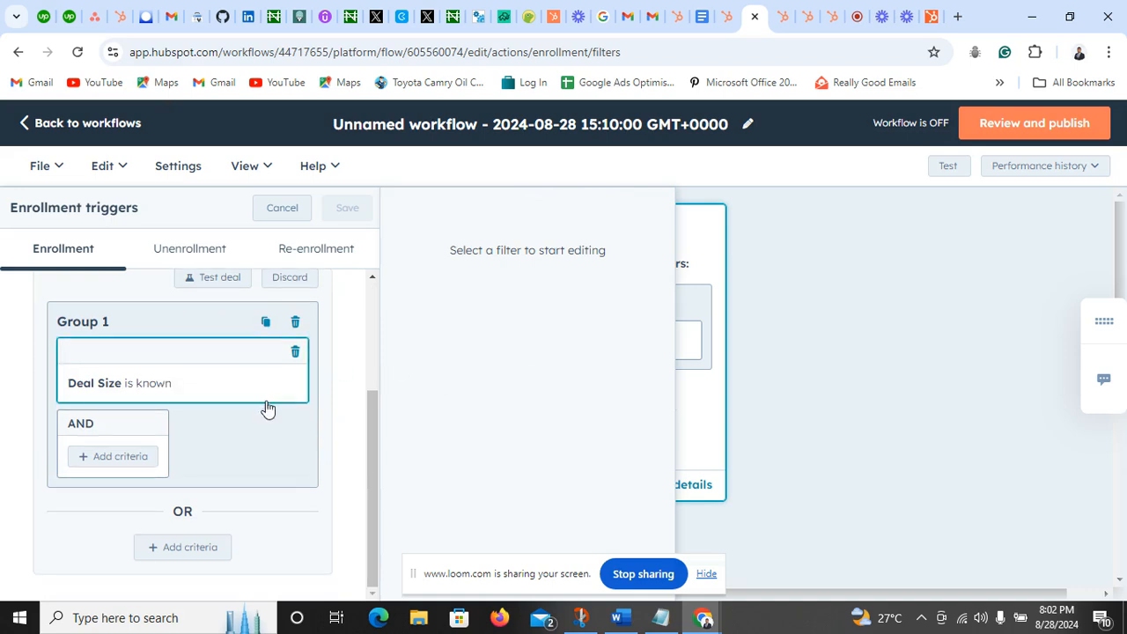
scroll(185, 495, up, 5)
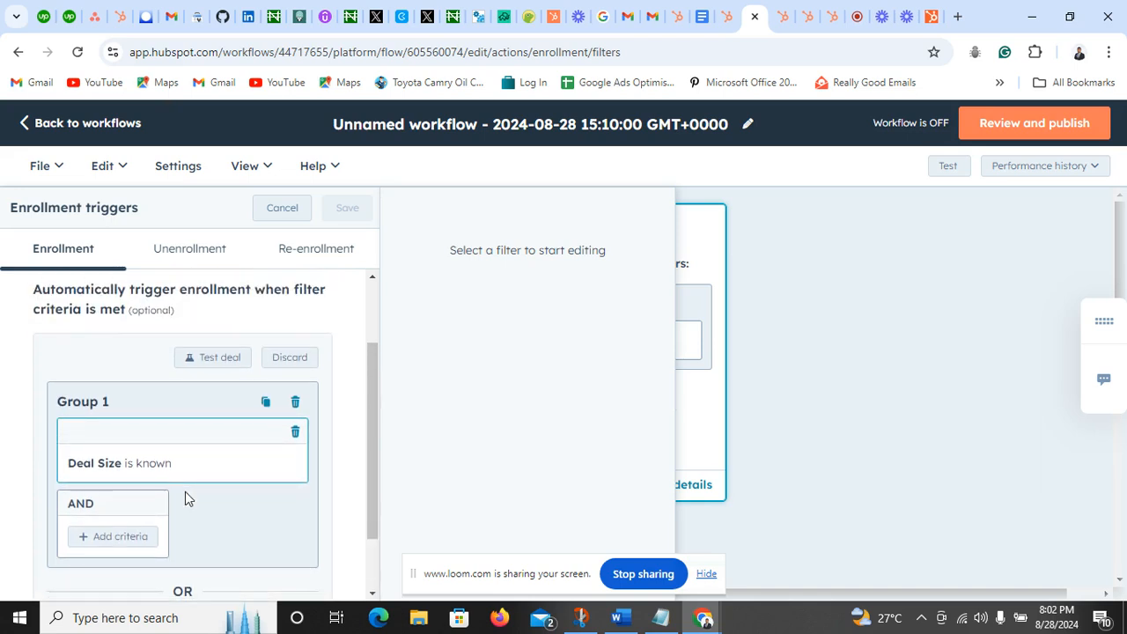
scroll(185, 499, down, 5)
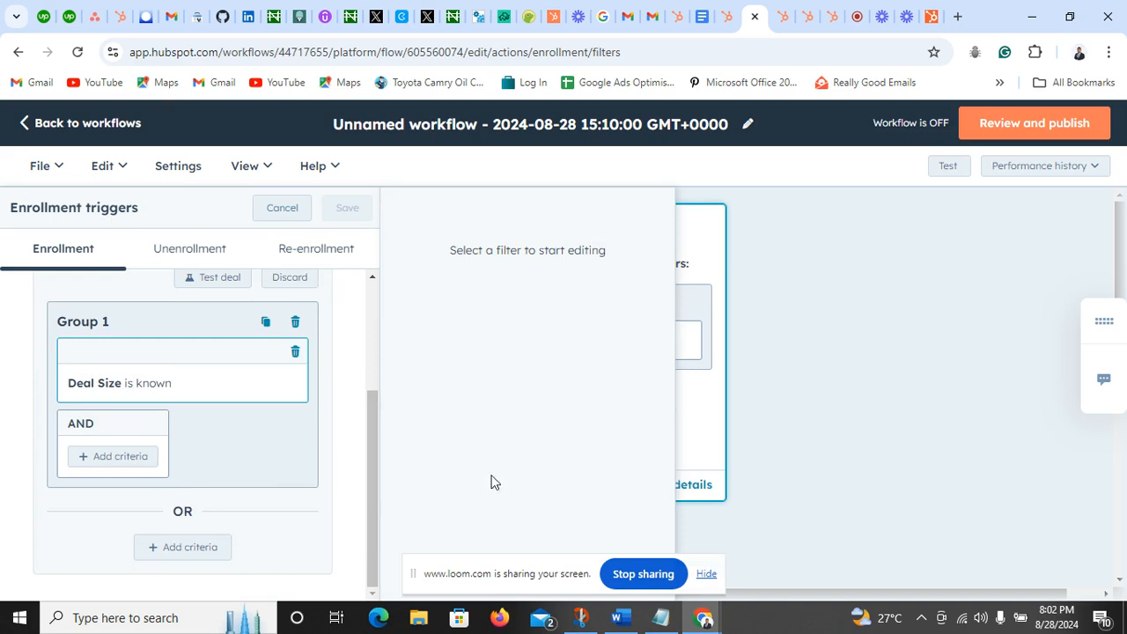
click(299, 214)
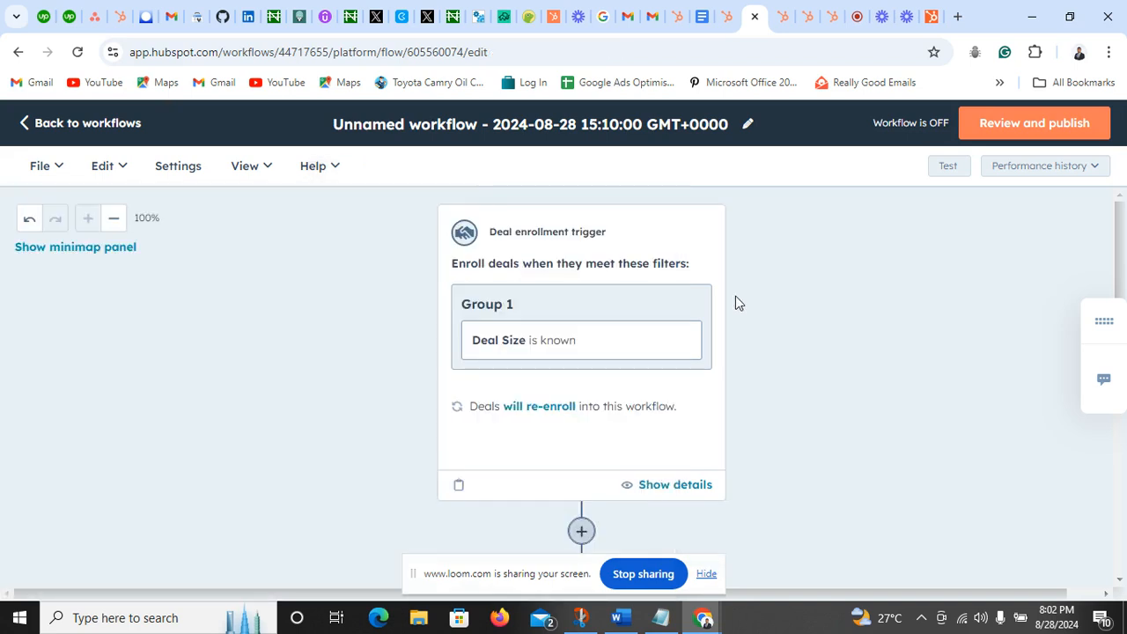
- Open the settings of the workflow's Copy property value action below the enrollment trigger
scroll(568, 368, down, 2)
scroll(581, 352, up, 1)
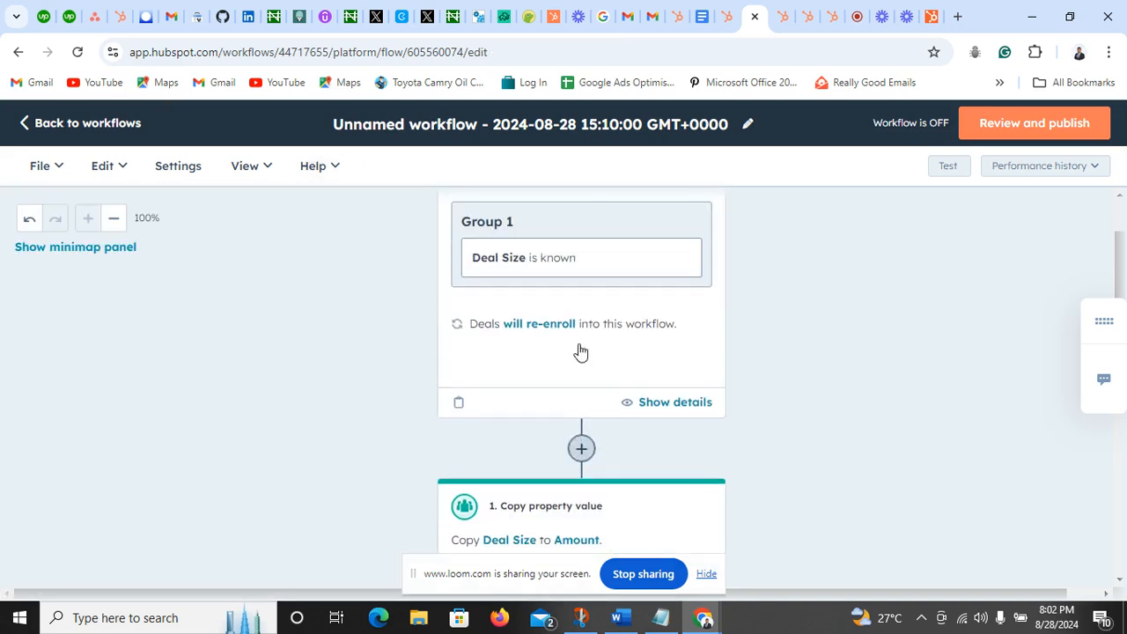
scroll(607, 382, down, 1)
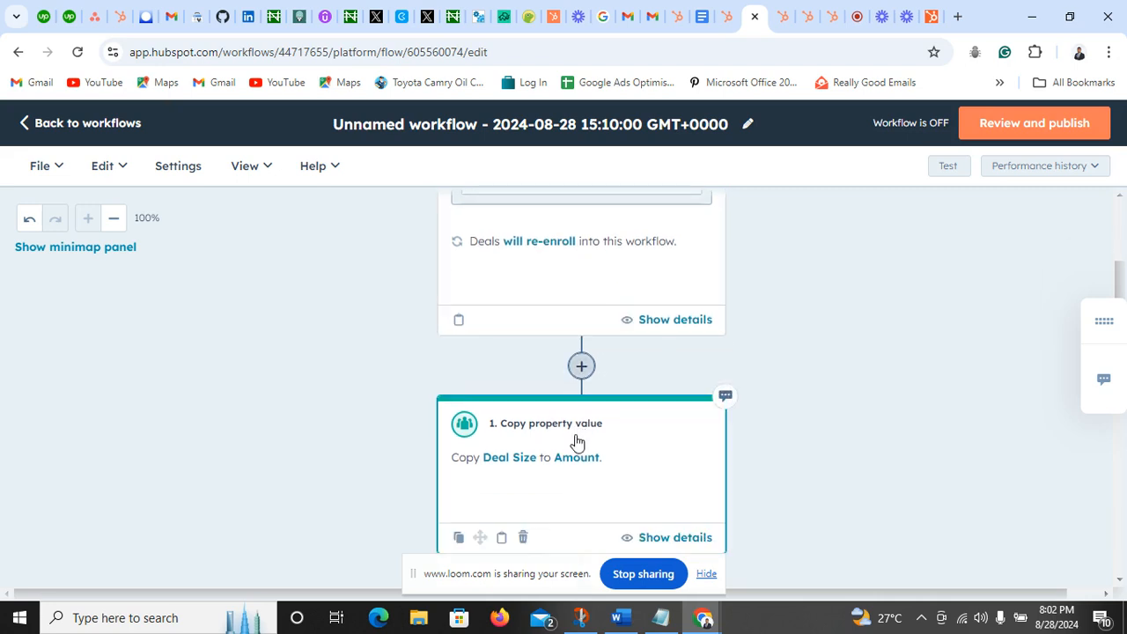
scroll(603, 390, down, 1)
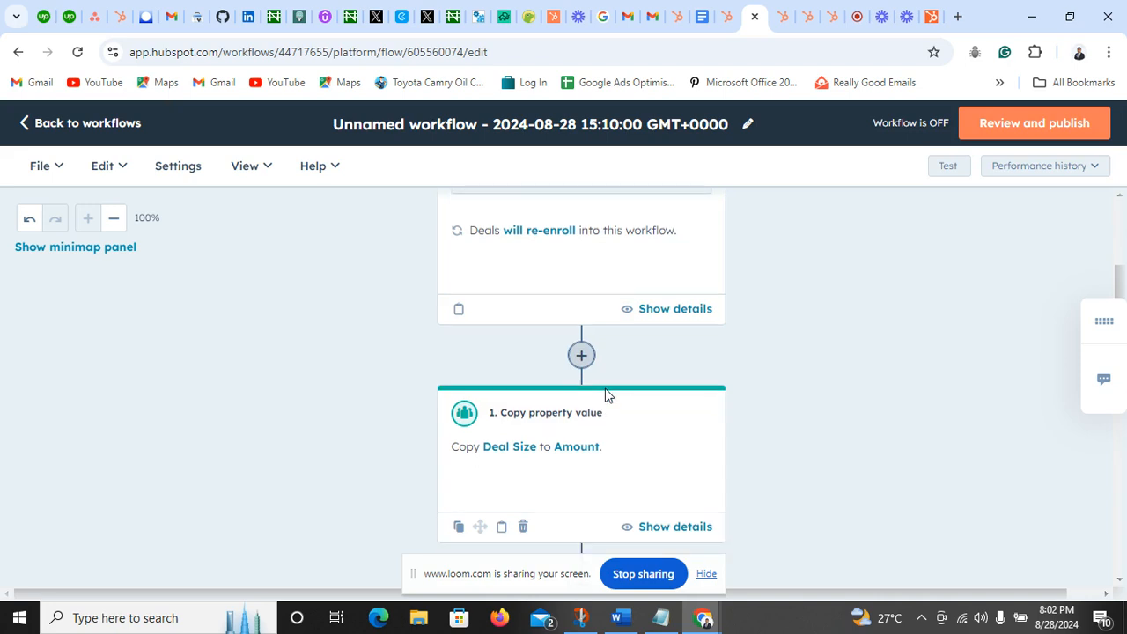
scroll(606, 397, down, 1)
click(606, 396)
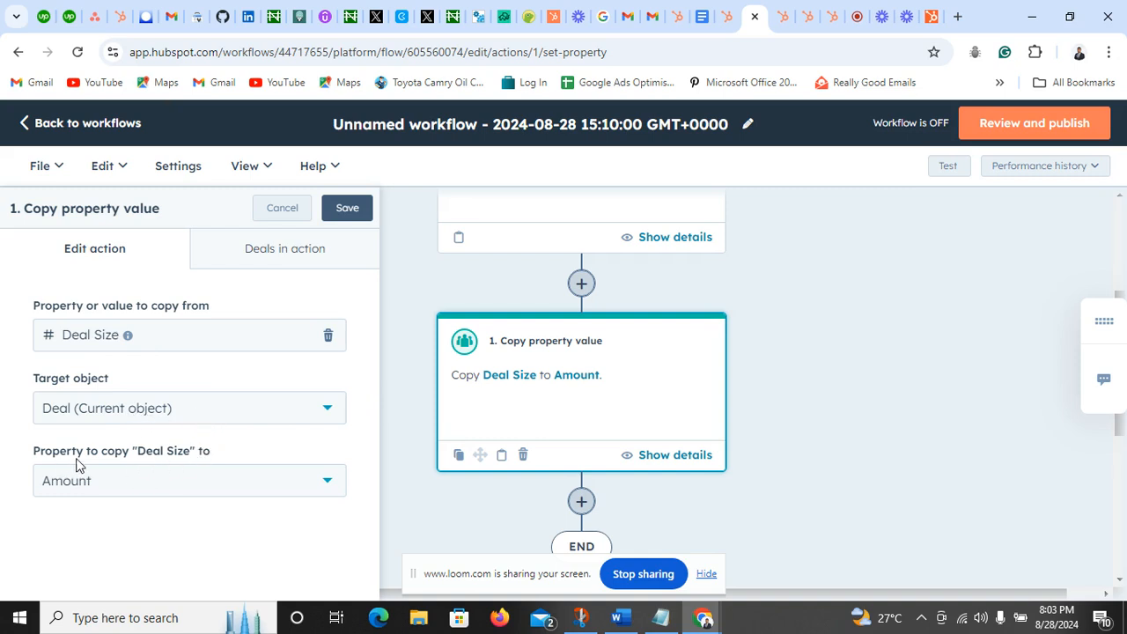
- Check the target property choices in the Copy property value action, keep Deal Size copying to Amount, and save the action
click(117, 497)
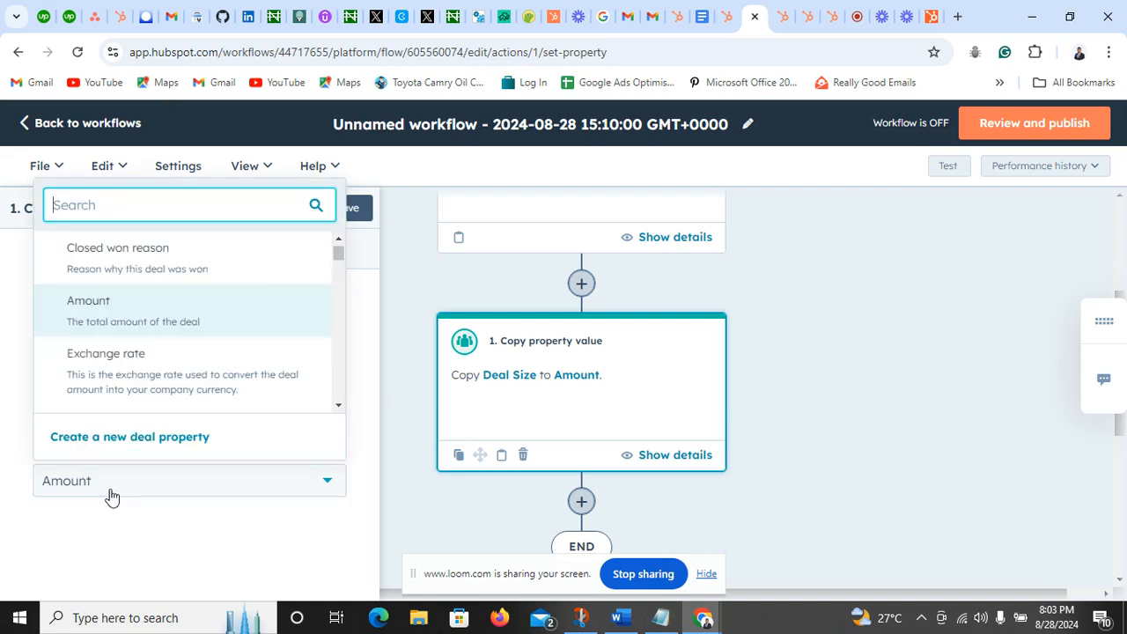
click(4, 487)
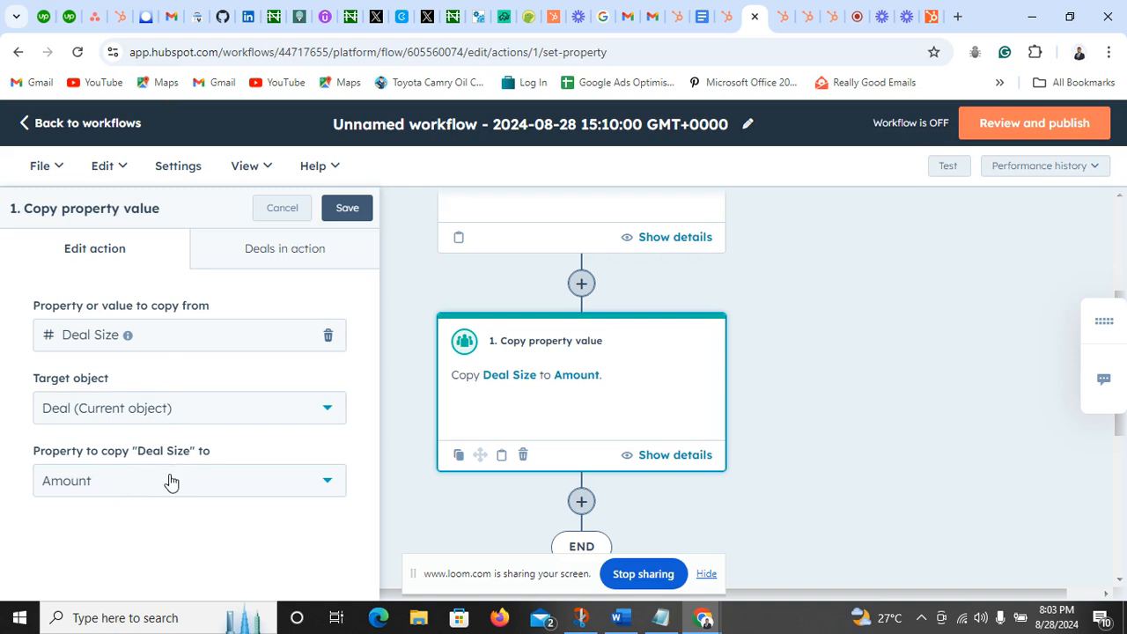
click(340, 211)
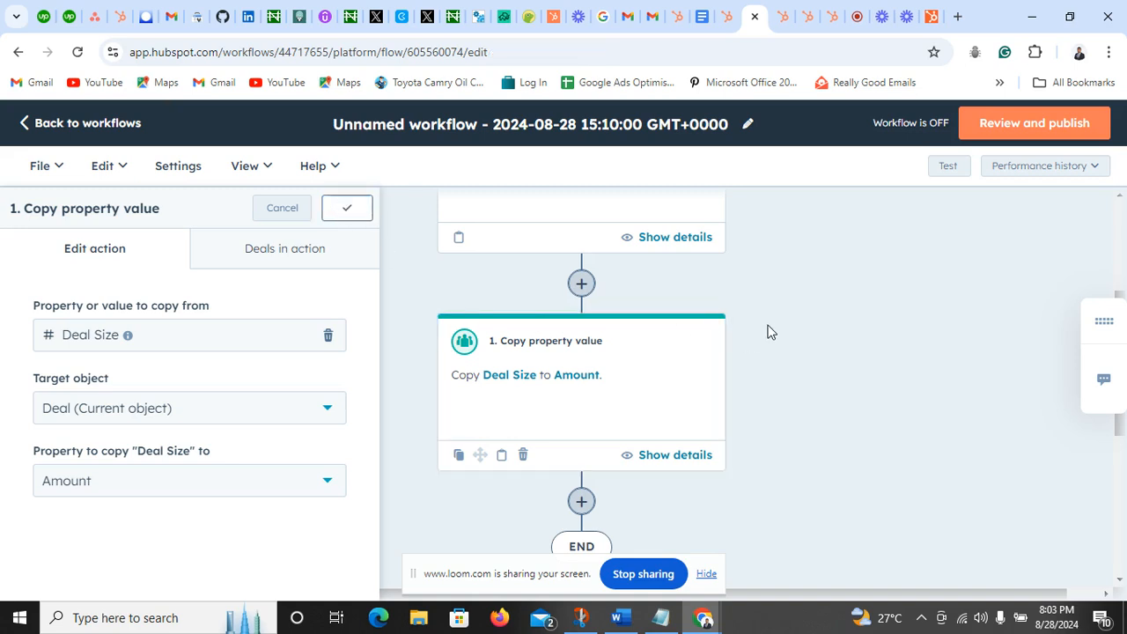
- Review the workflow from the Deal Size enrollment trigger through the Copy property value action to its end
scroll(748, 356, up, 1)
scroll(748, 358, up, 1)
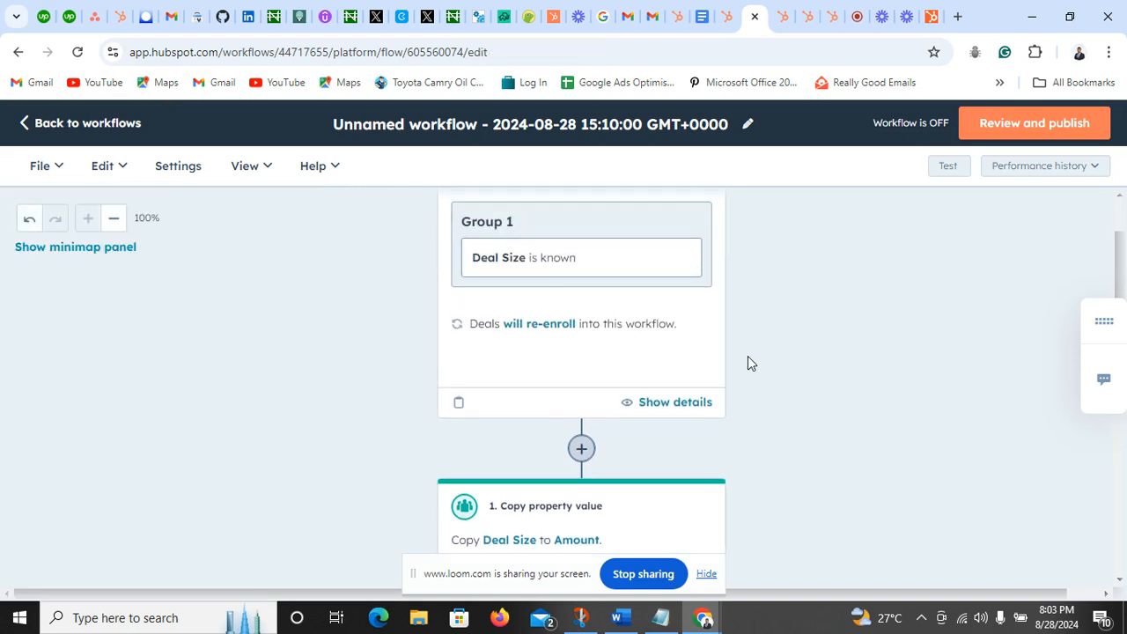
scroll(748, 363, down, 2)
scroll(748, 363, up, 1)
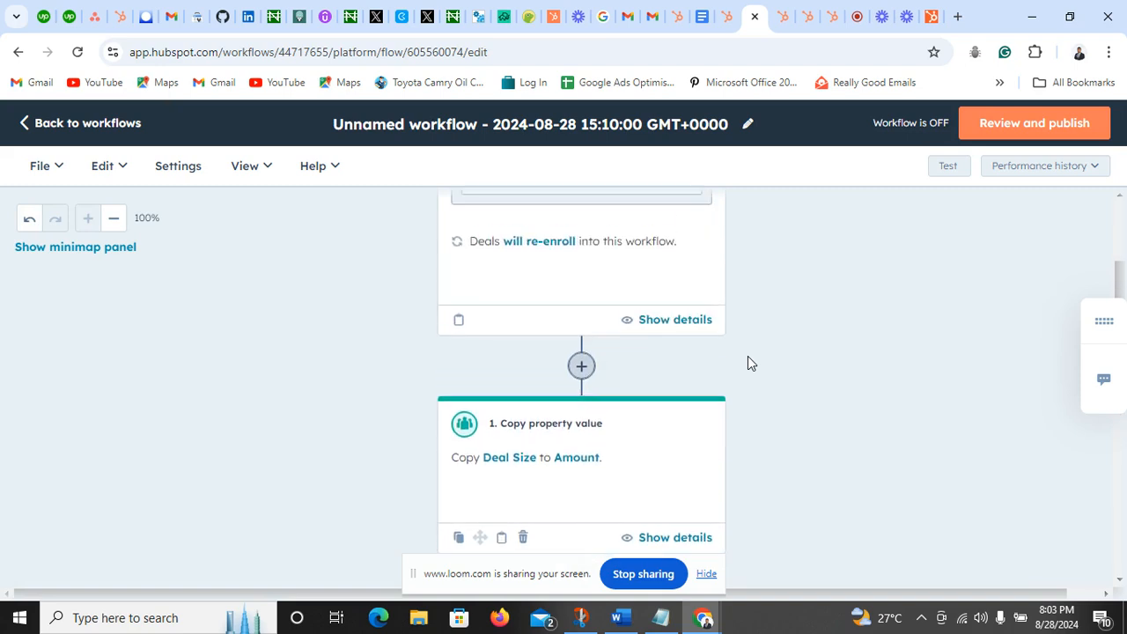
scroll(749, 364, up, 1)
scroll(750, 363, down, 1)
scroll(769, 350, up, 2)
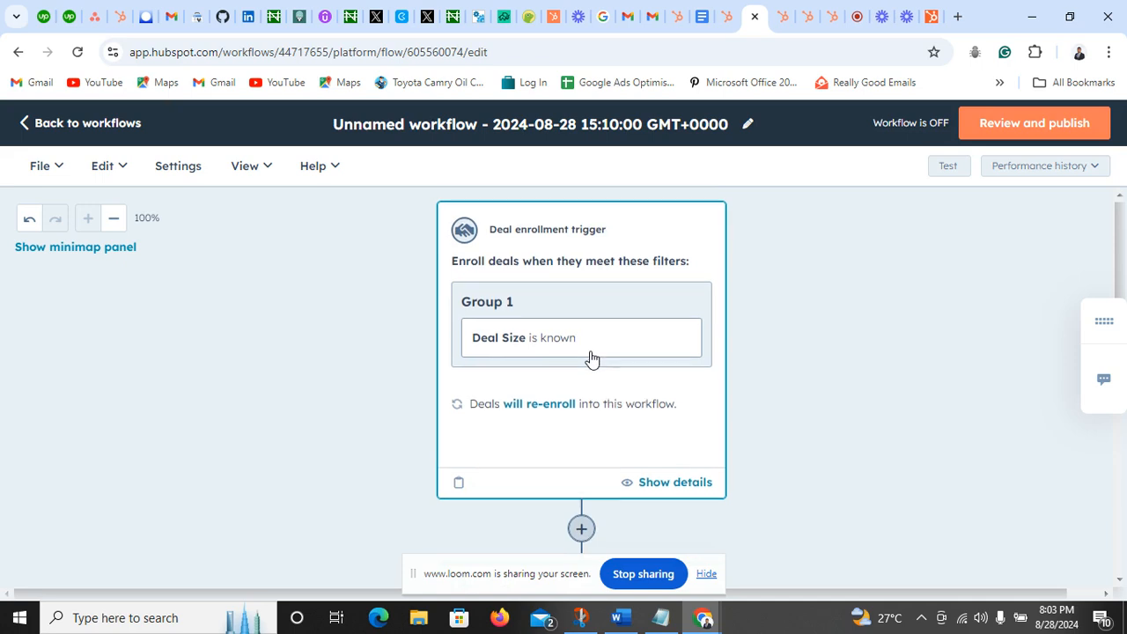
scroll(591, 359, down, 2)
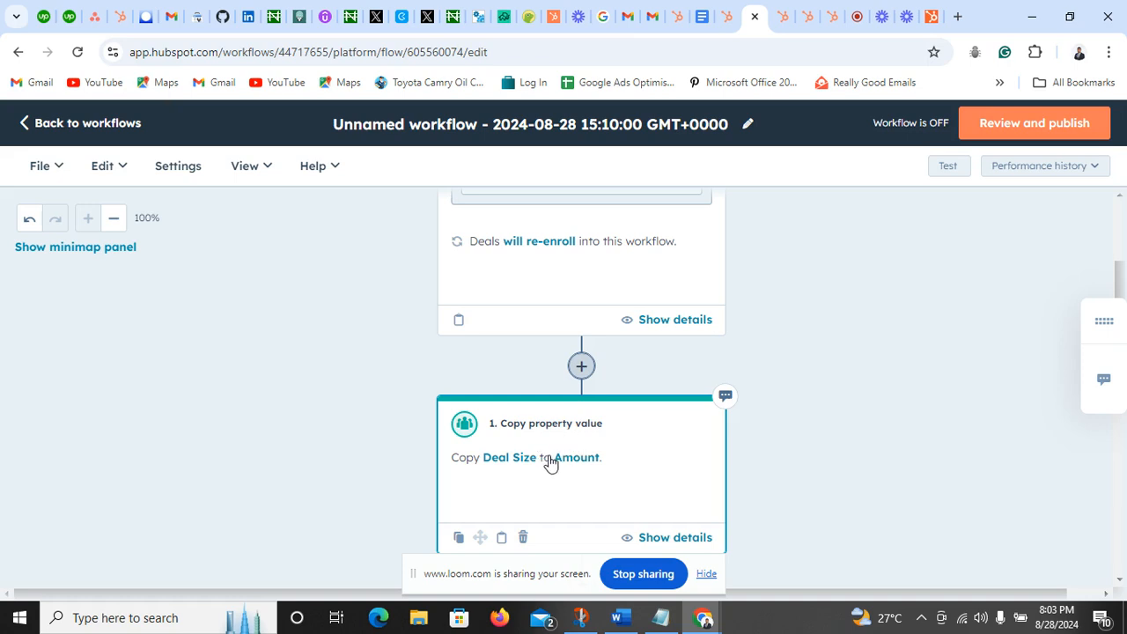
scroll(550, 454, up, 1)
scroll(551, 455, down, 2)
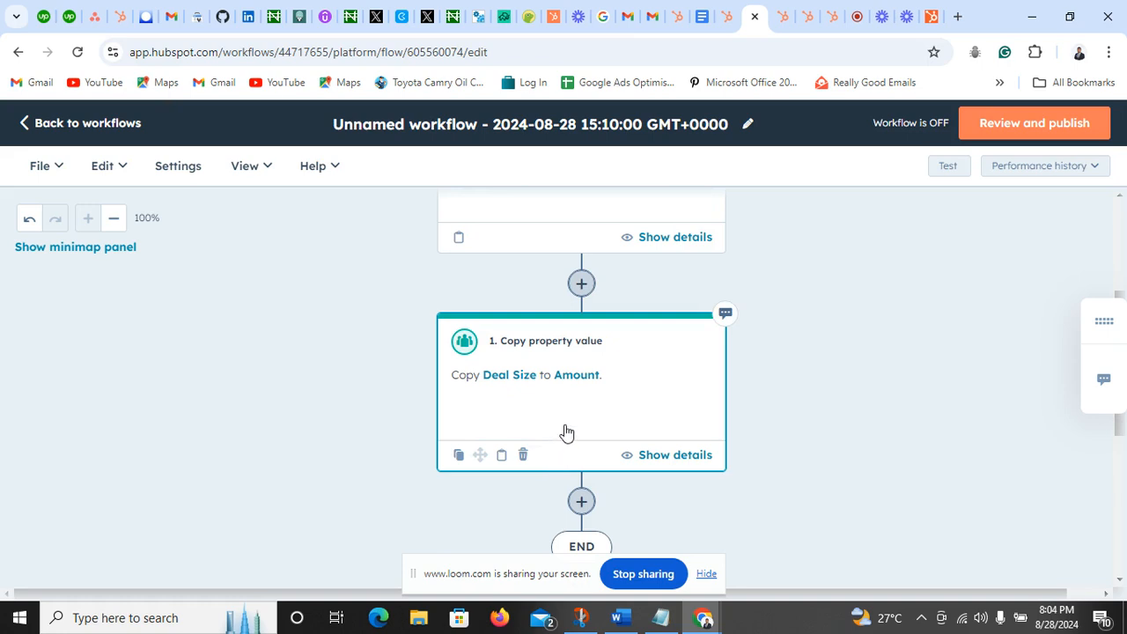
scroll(573, 423, up, 1)
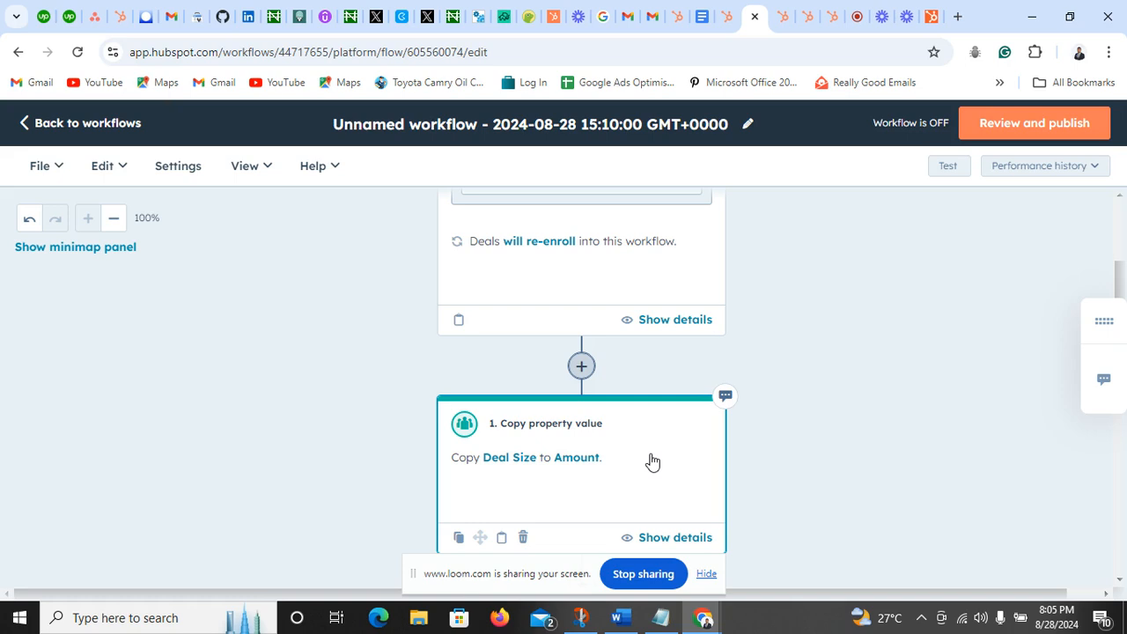
scroll(651, 414, down, 2)
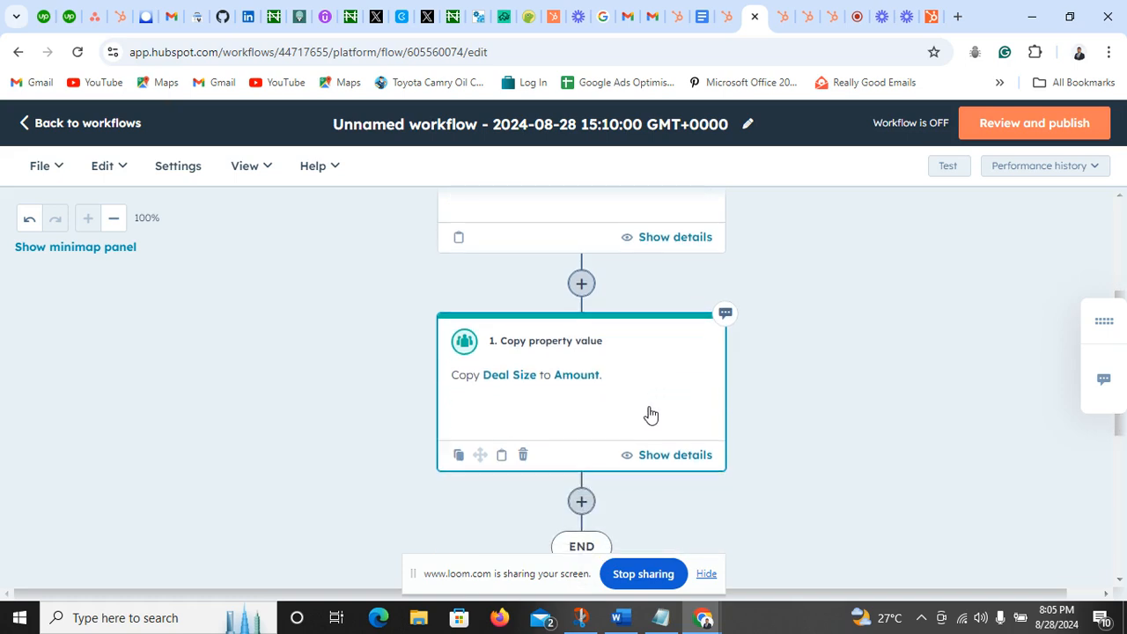
- Reopen the Copy property value action's settings to check them, and close them without saving
click(651, 410)
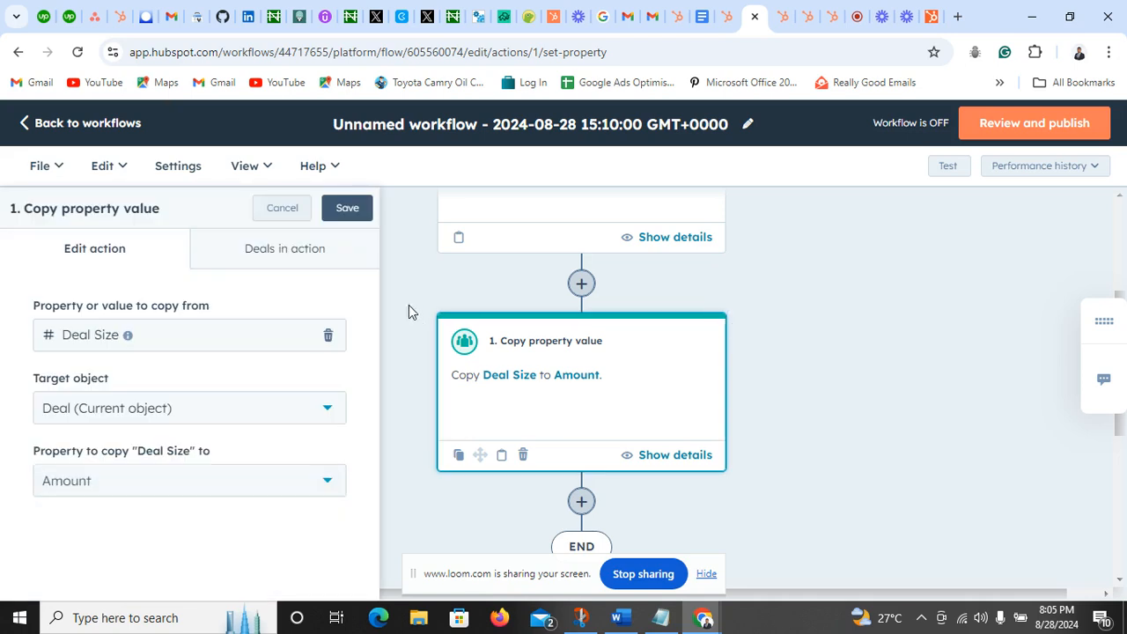
click(291, 209)
scroll(414, 300, up, 4)
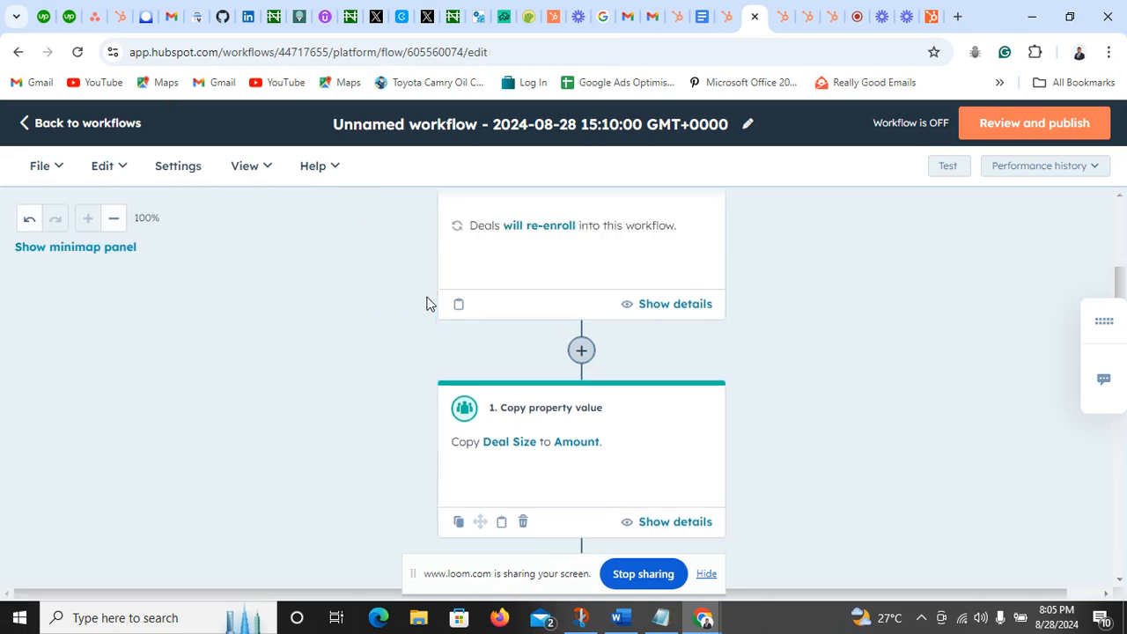
- Open the workflow's enrollment triggers for editing and show the re-enrollment settings for deals
click(122, 172)
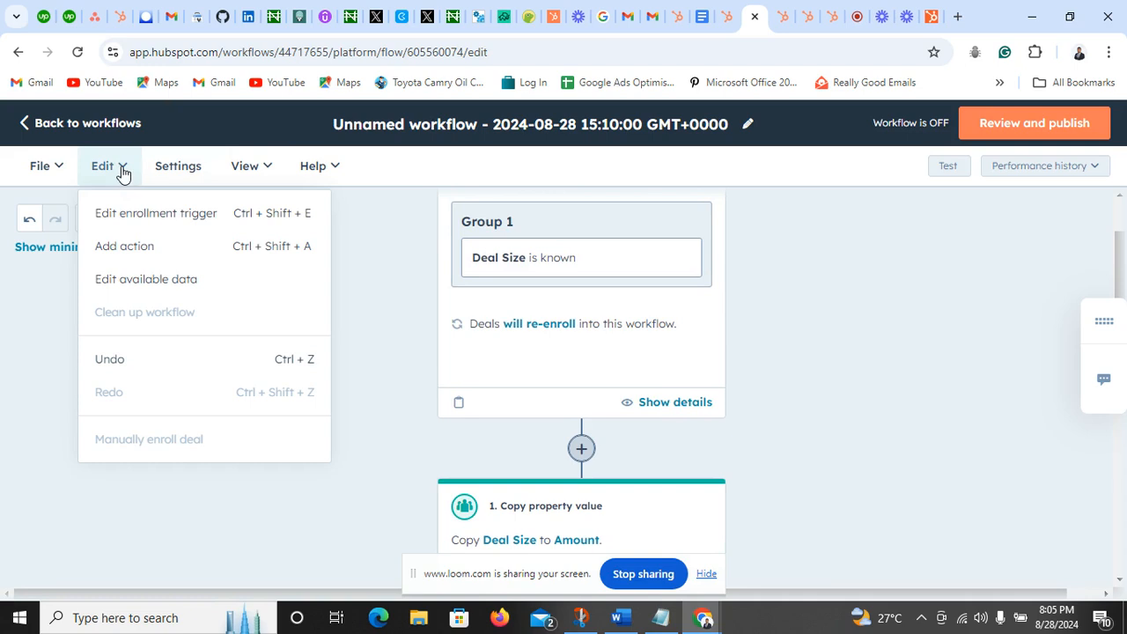
click(133, 213)
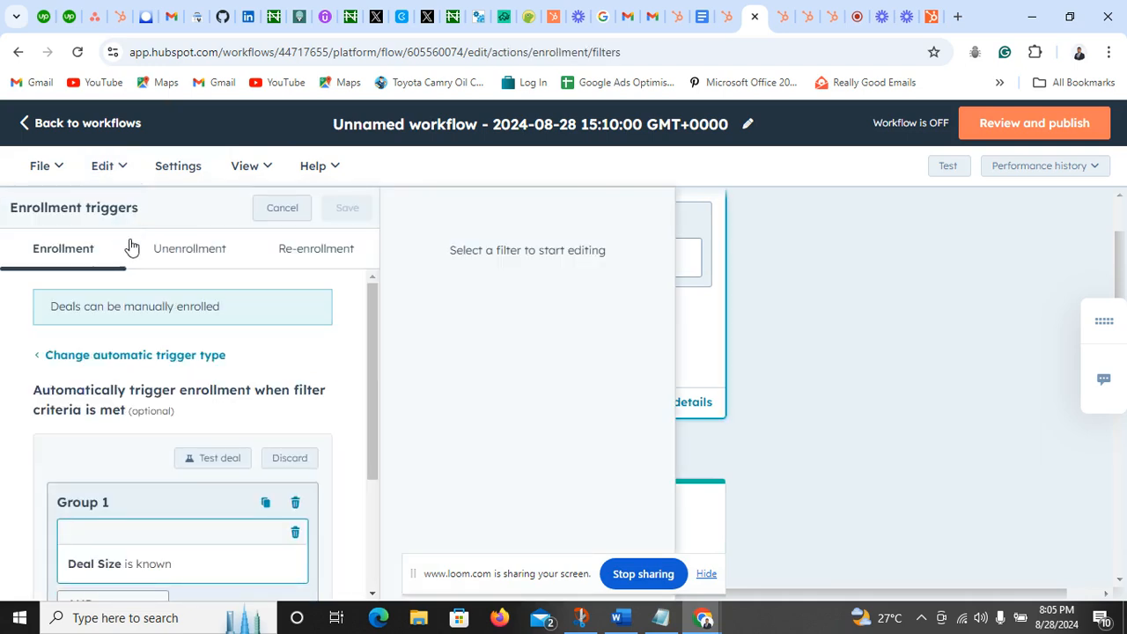
click(308, 255)
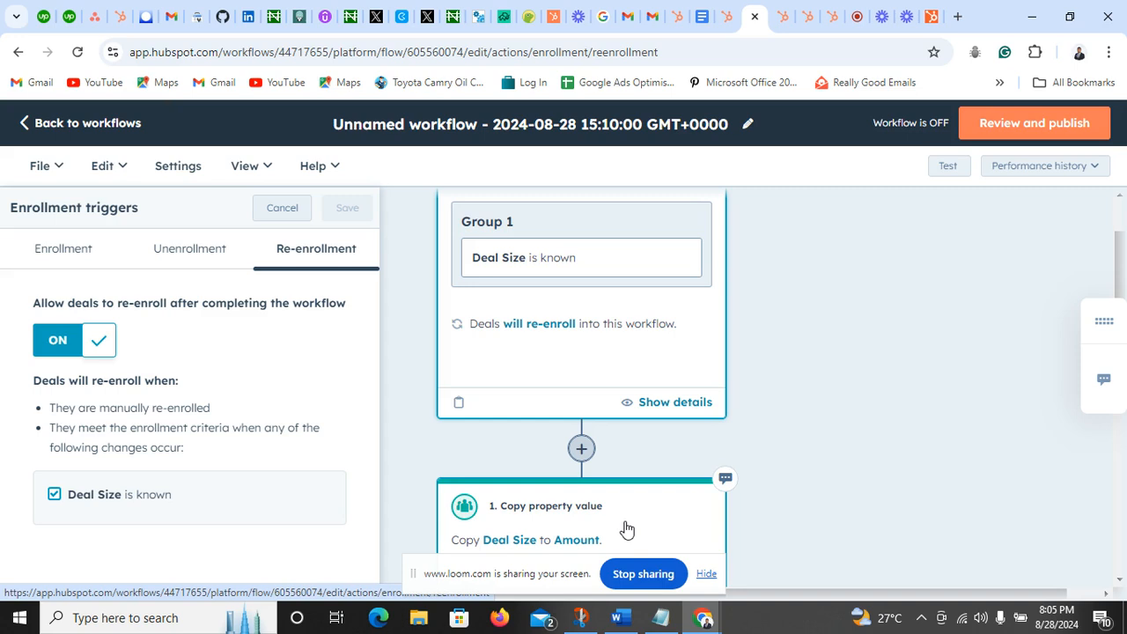
- Examine how the Deal Size trigger and its re-enrollment condition lead to the action that copies Deal Size to Amount
scroll(626, 528, down, 1)
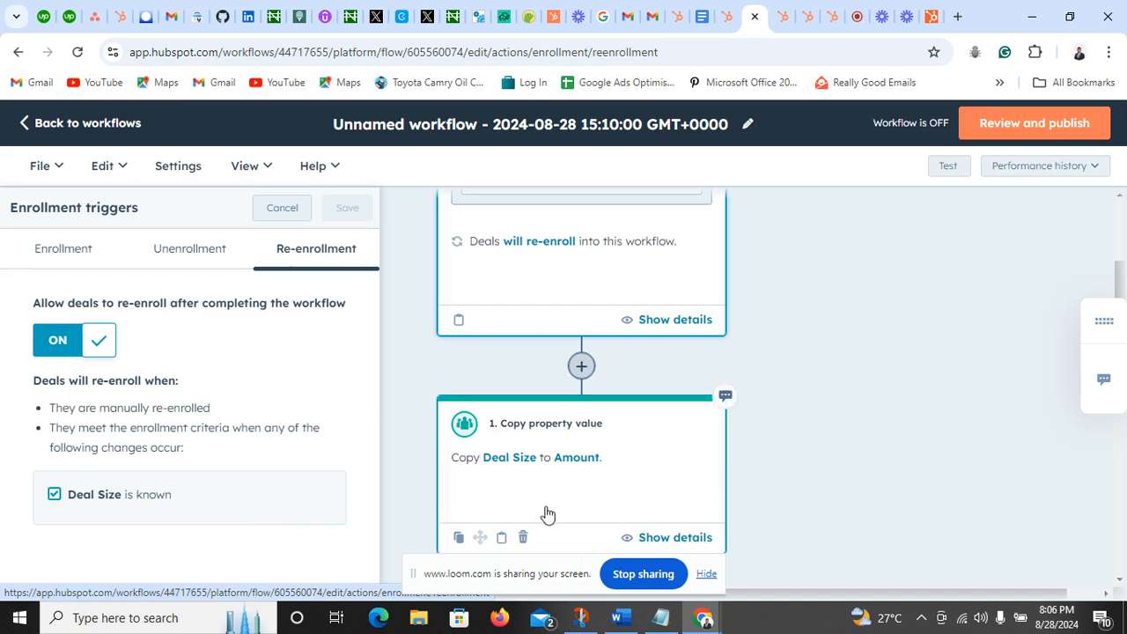
scroll(541, 516, up, 2)
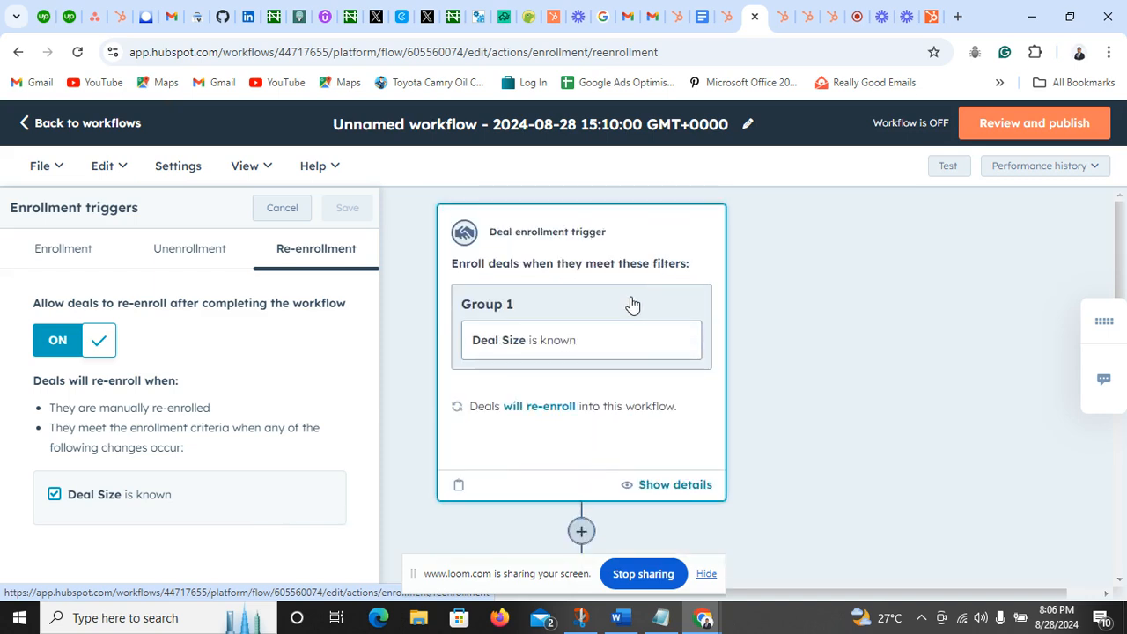
scroll(612, 349, down, 3)
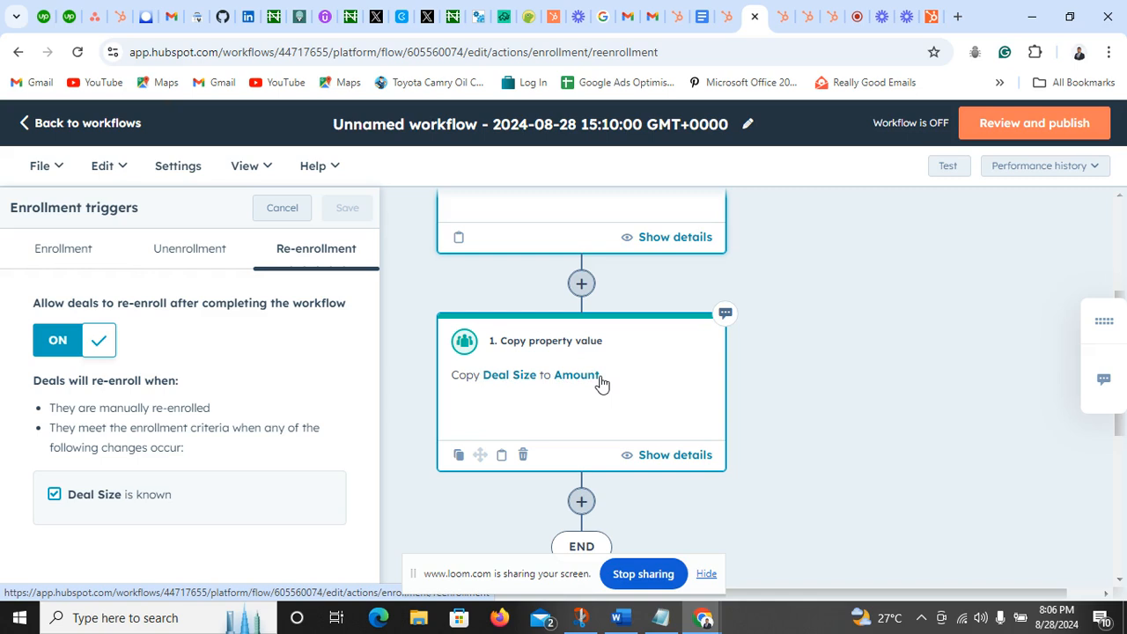
scroll(573, 400, down, 2)
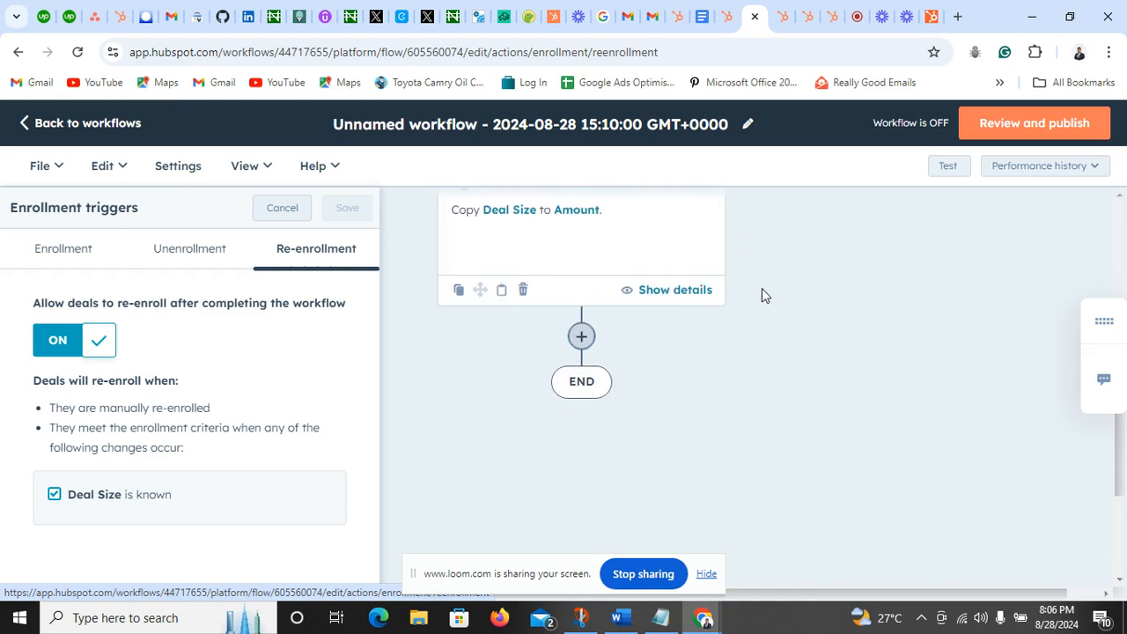
scroll(763, 287, up, 3)
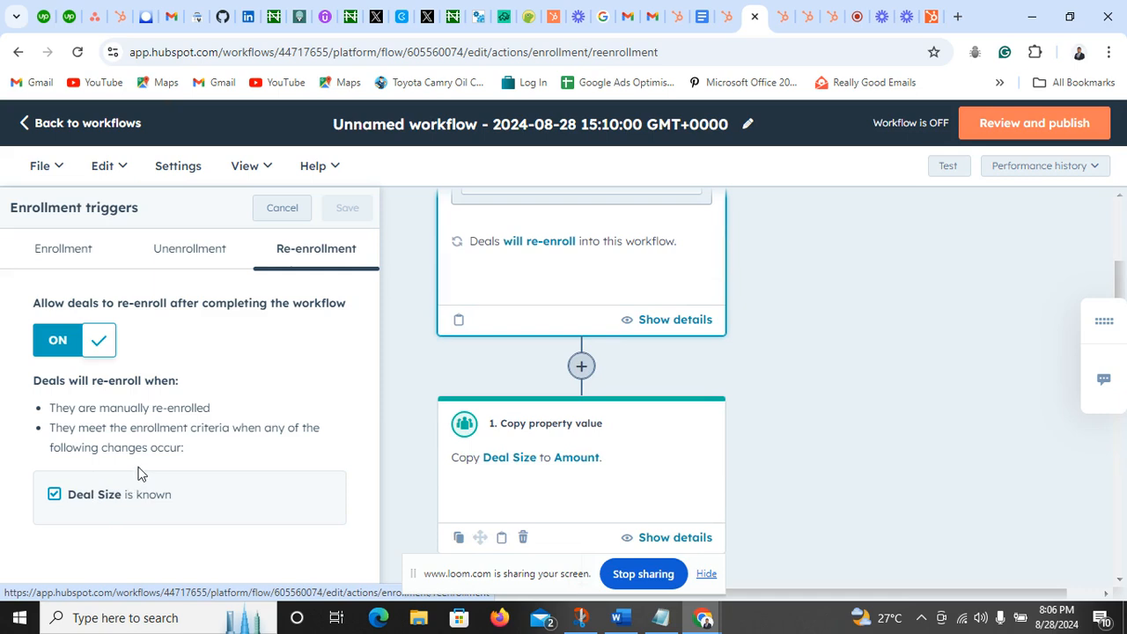
scroll(785, 498, up, 2)
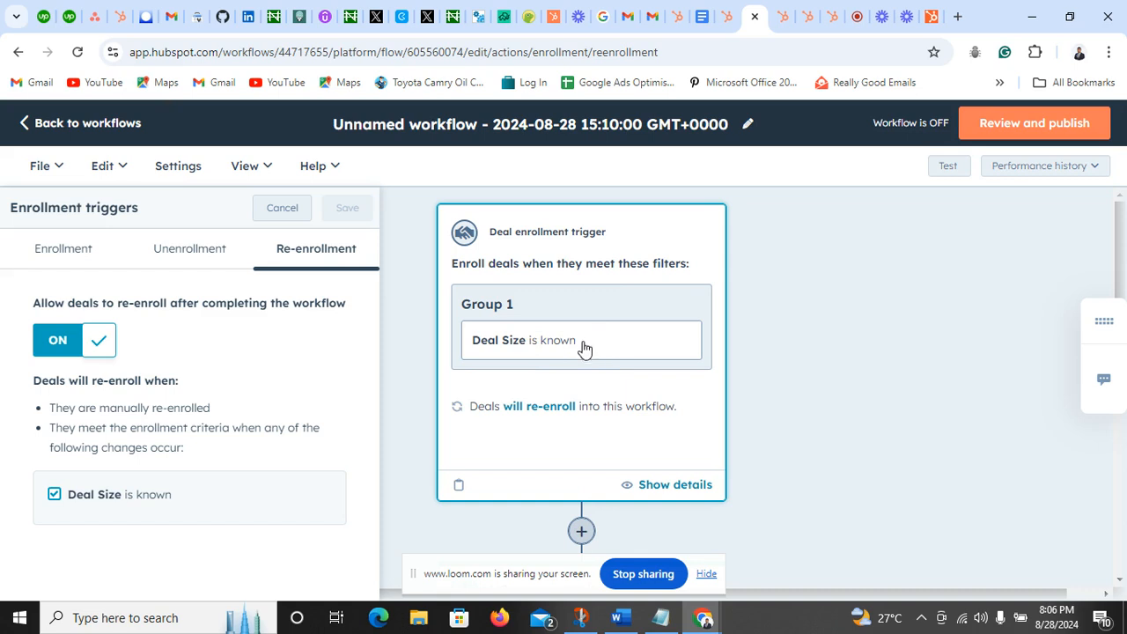
scroll(583, 350, down, 2)
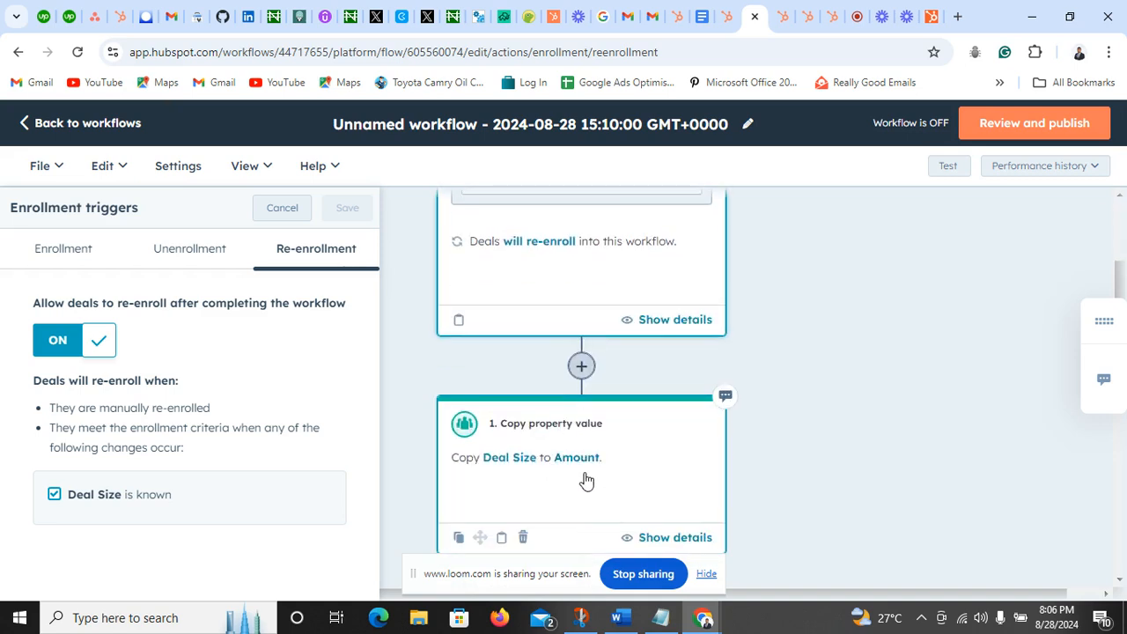
scroll(585, 478, down, 1)
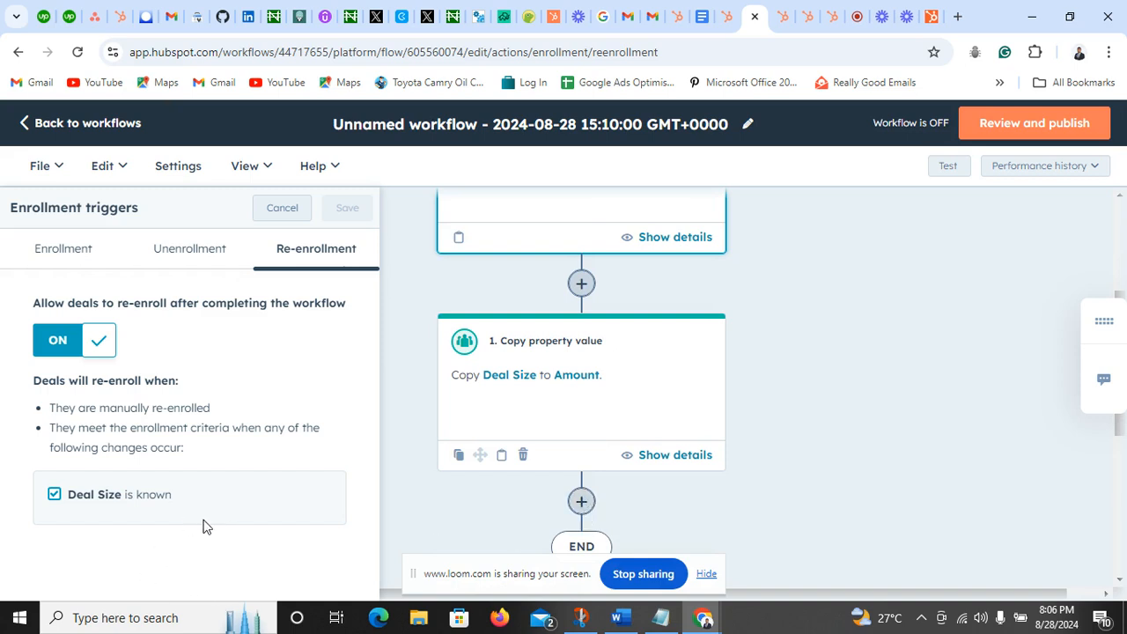
scroll(796, 514, up, 1)
scroll(796, 513, up, 2)
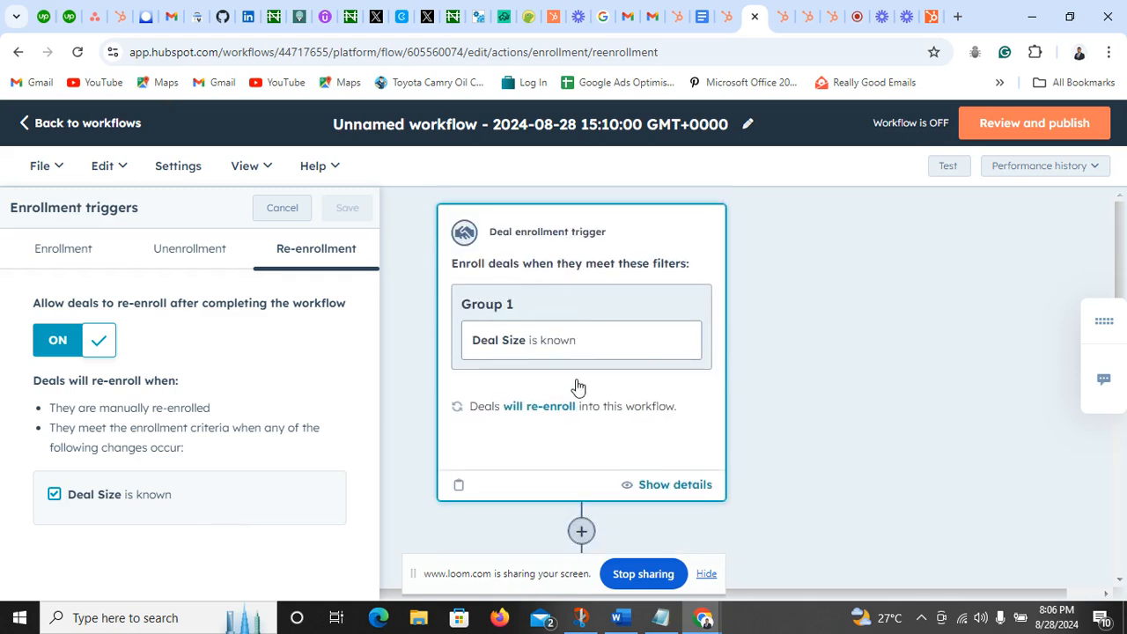
scroll(577, 385, down, 1)
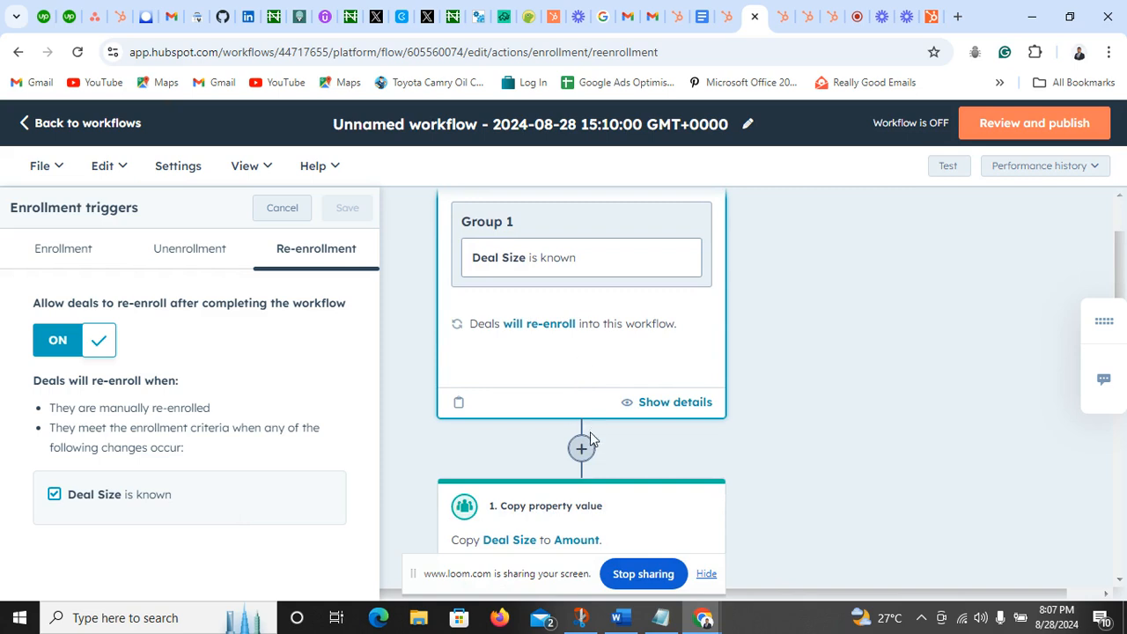
scroll(584, 503, down, 2)
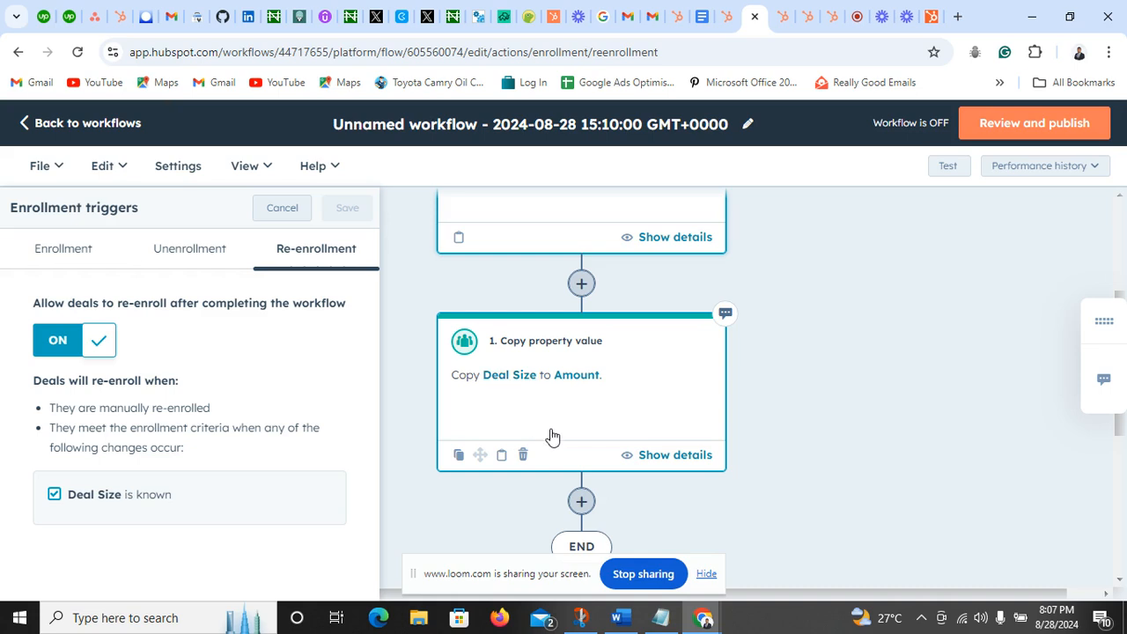
scroll(674, 314, up, 2)
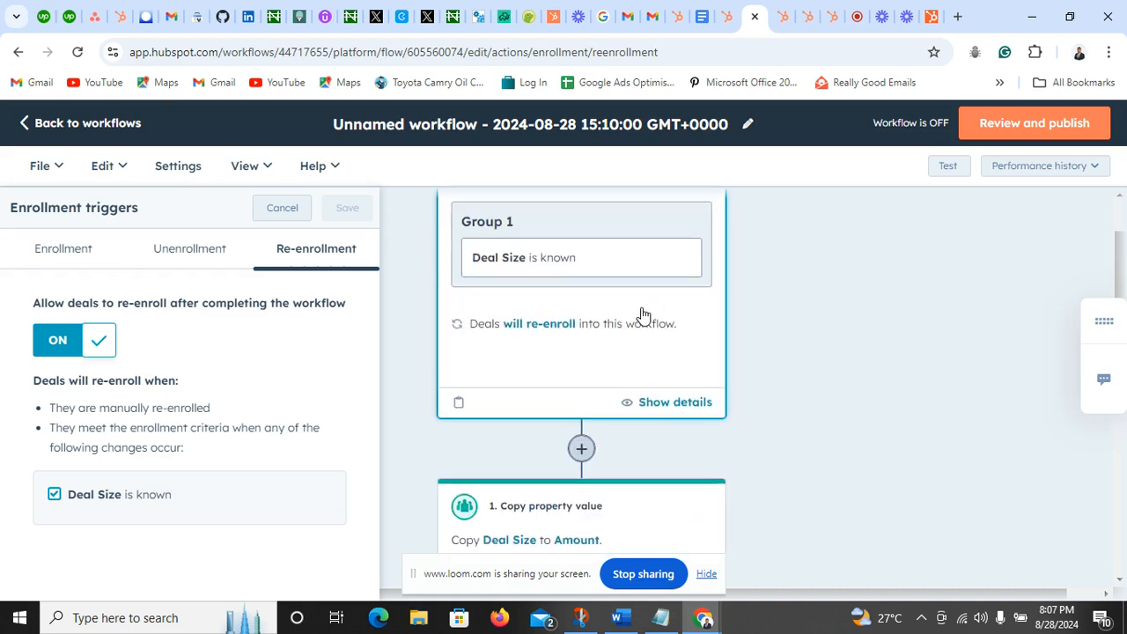
scroll(652, 264, down, 1)
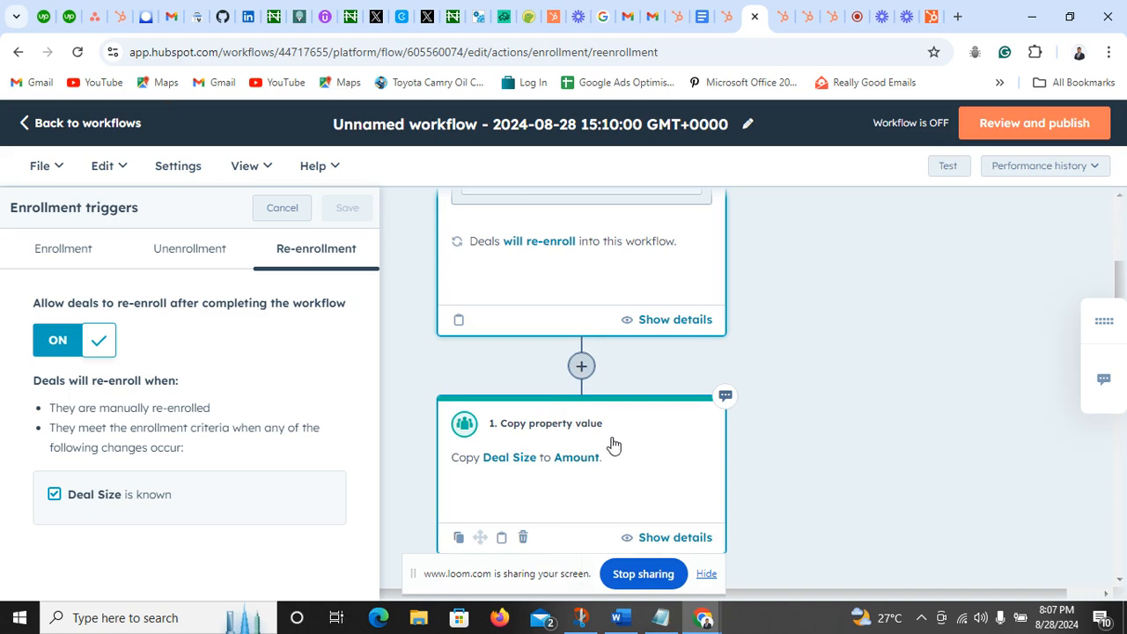
scroll(656, 412, down, 1)
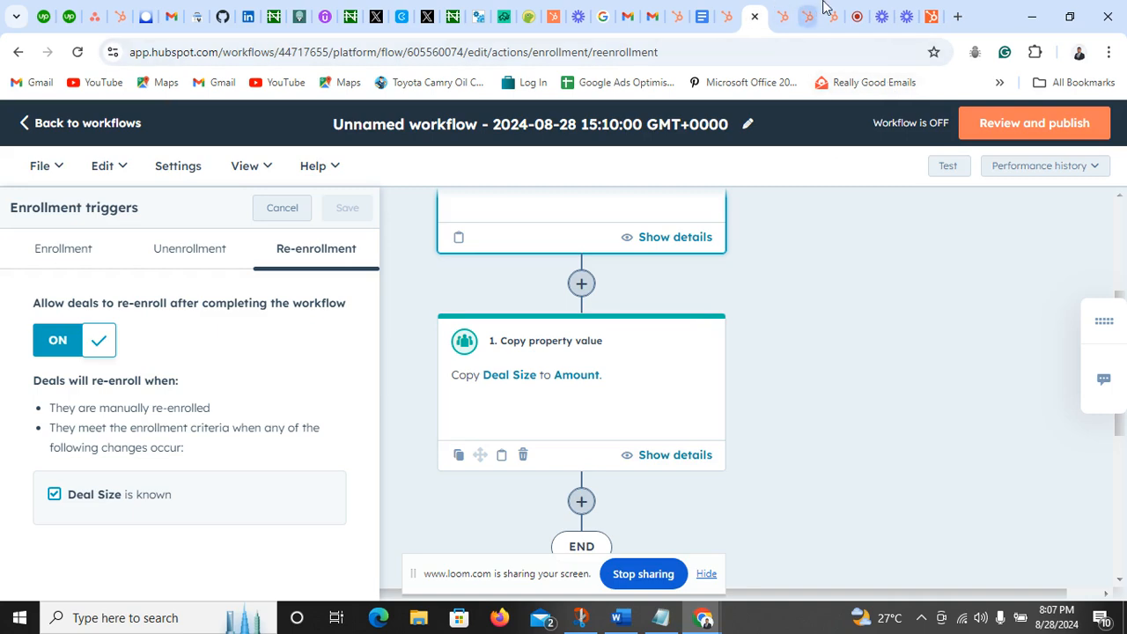
- Switch to the Loom video library page
click(854, 11)
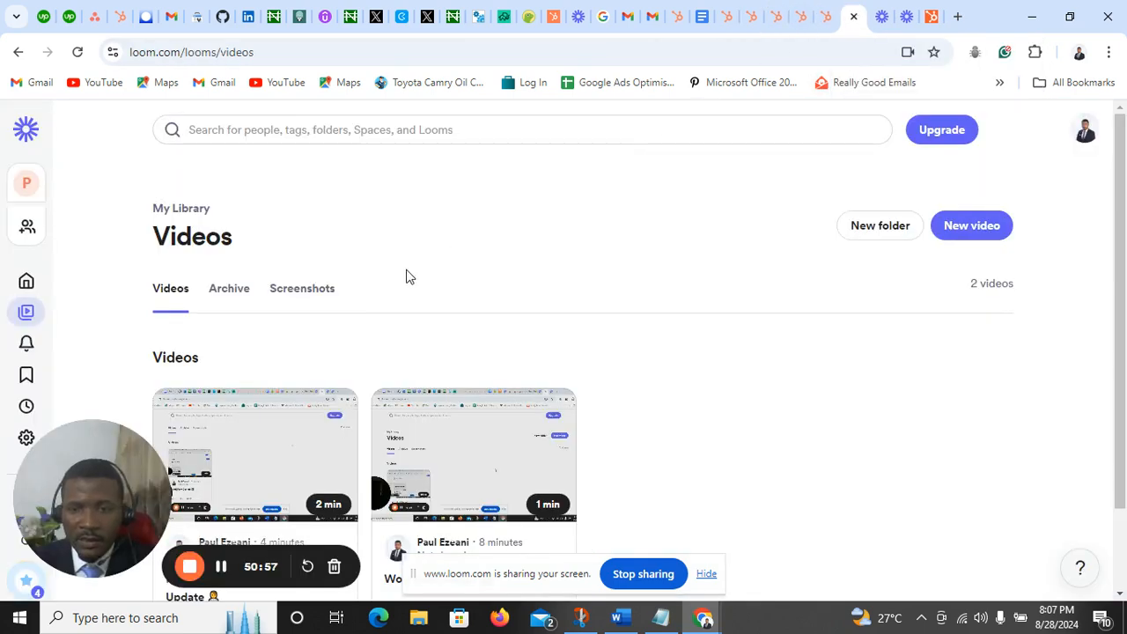